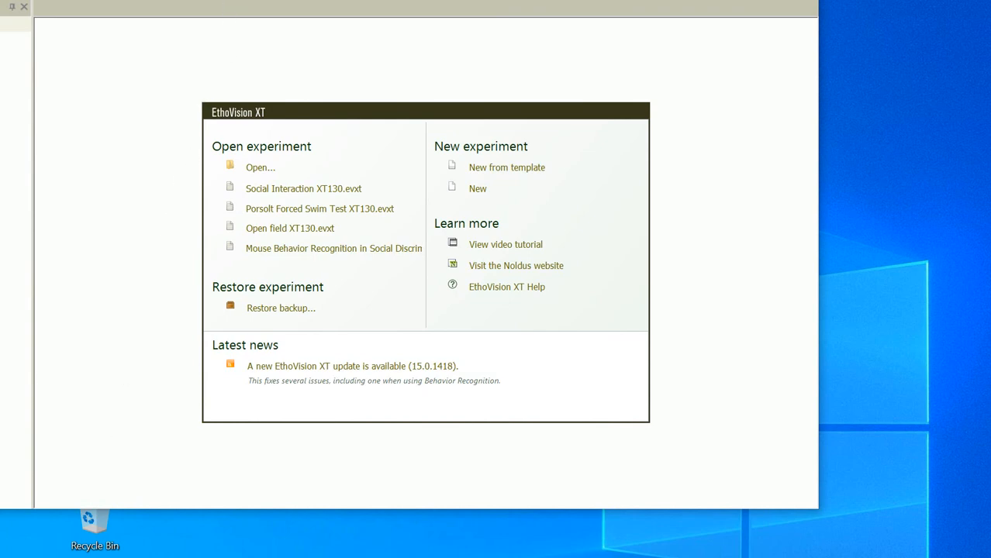
# Enlarge the program window and choose the backup mouse_behavior_recognition_in_open_field_xt130.evz from the Desktop for restoring
pyautogui.moveTo(230, 1); pyautogui.dragTo(402, 23)
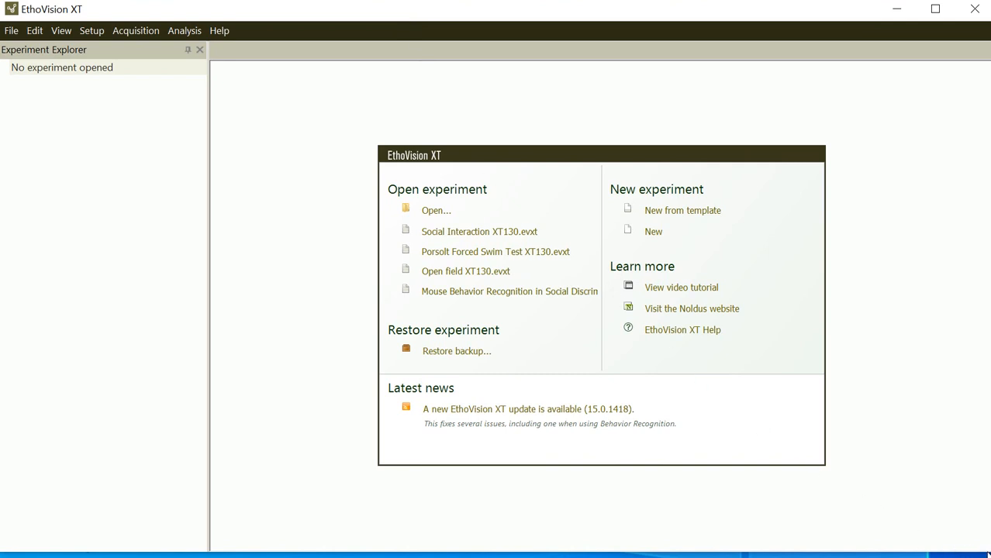
pyautogui.moveTo(983, 552); pyautogui.dragTo(982, 557)
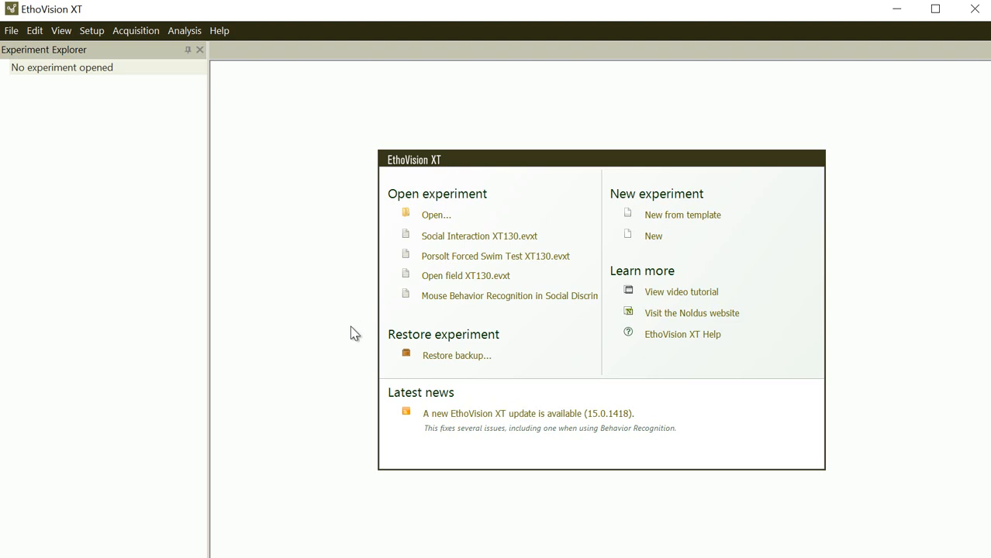
pyautogui.click(442, 359)
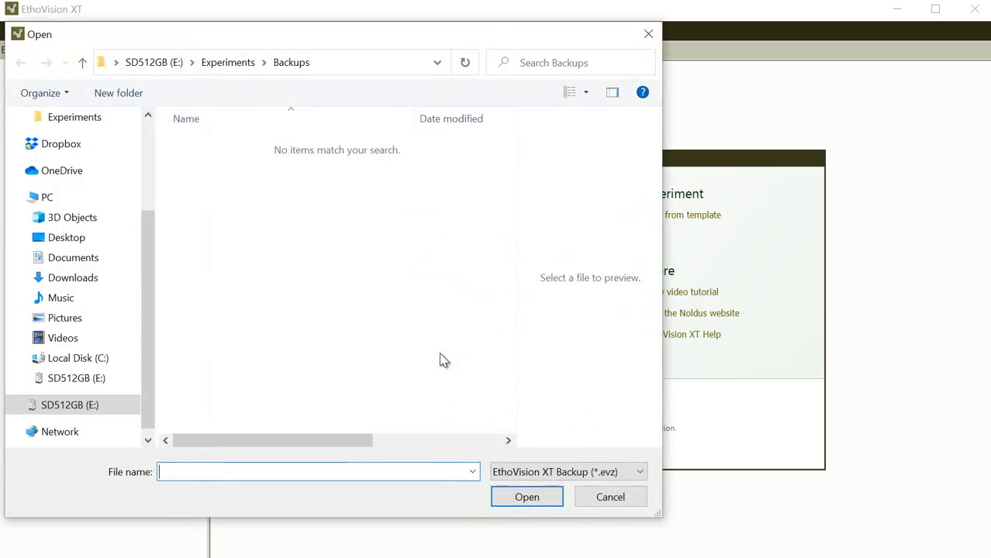
pyautogui.moveTo(405, 44); pyautogui.dragTo(628, 71)
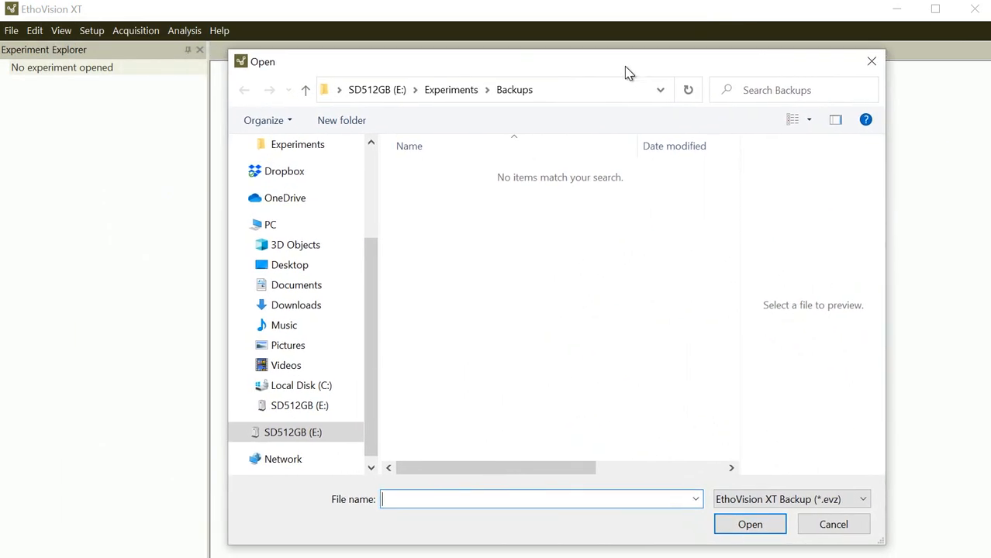
pyautogui.moveTo(373, 250); pyautogui.dragTo(379, 198)
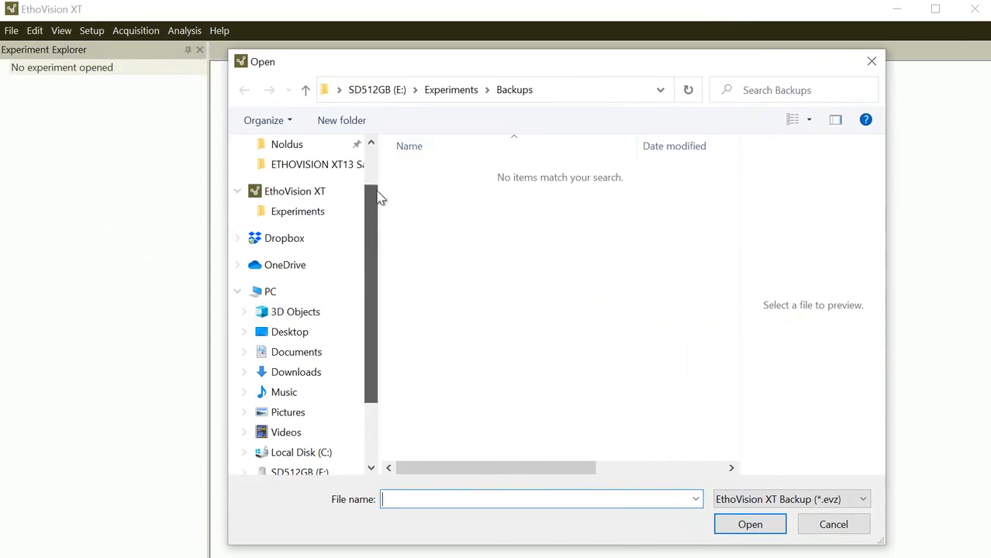
pyautogui.click(294, 335)
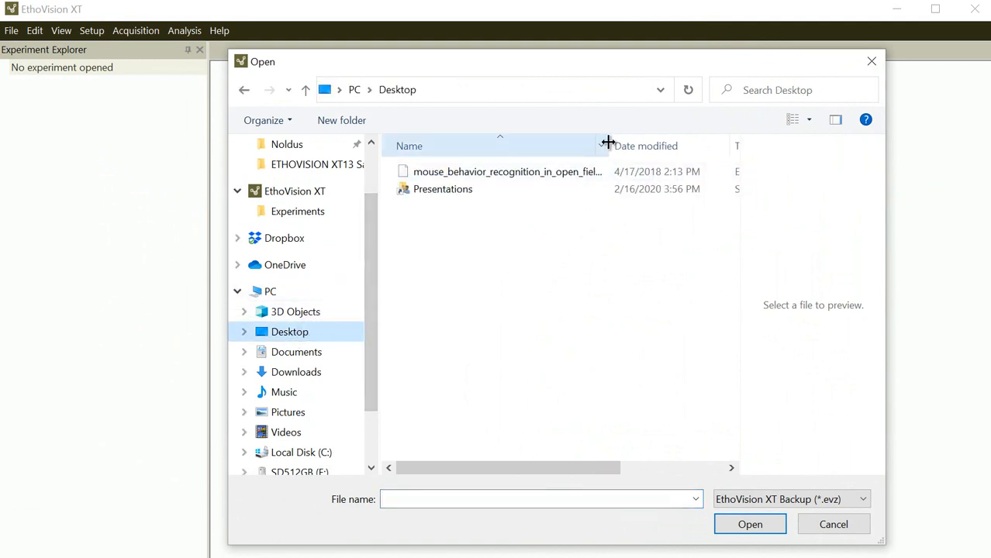
pyautogui.moveTo(608, 142); pyautogui.dragTo(680, 146)
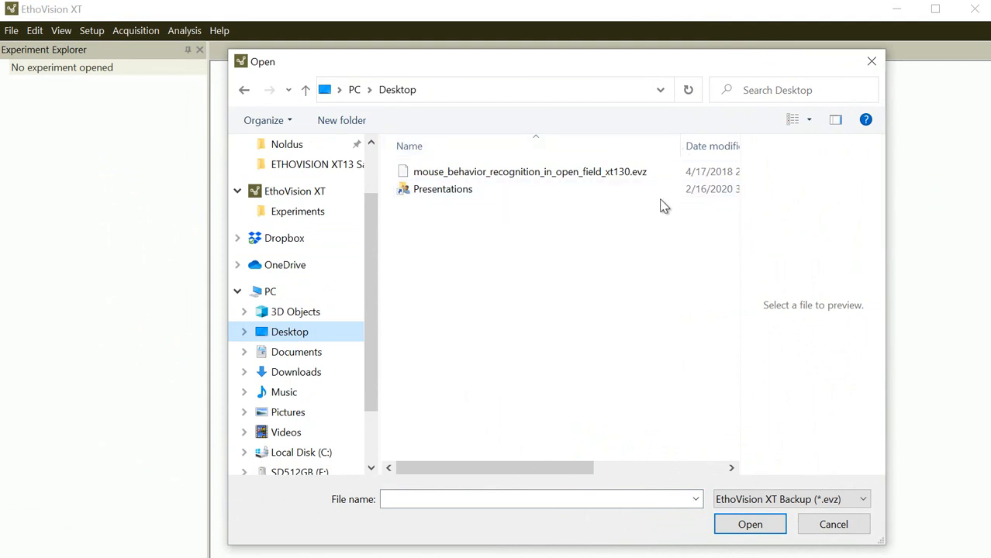
pyautogui.click(542, 178)
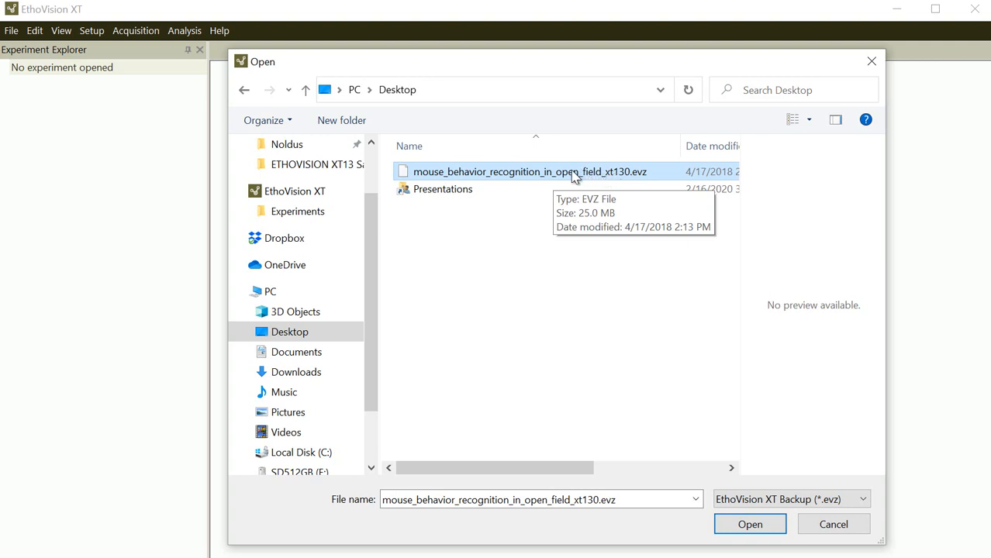
pyautogui.click(749, 526)
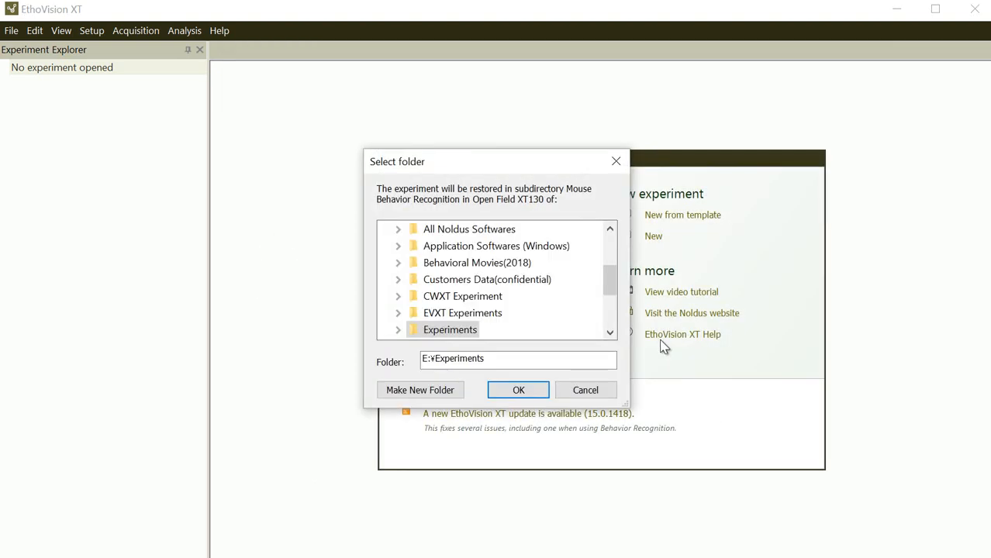
# Restore the experiment into E:\Experiments, accept upgrading it from the older version, and dismiss the hardware key message
pyautogui.click(528, 395)
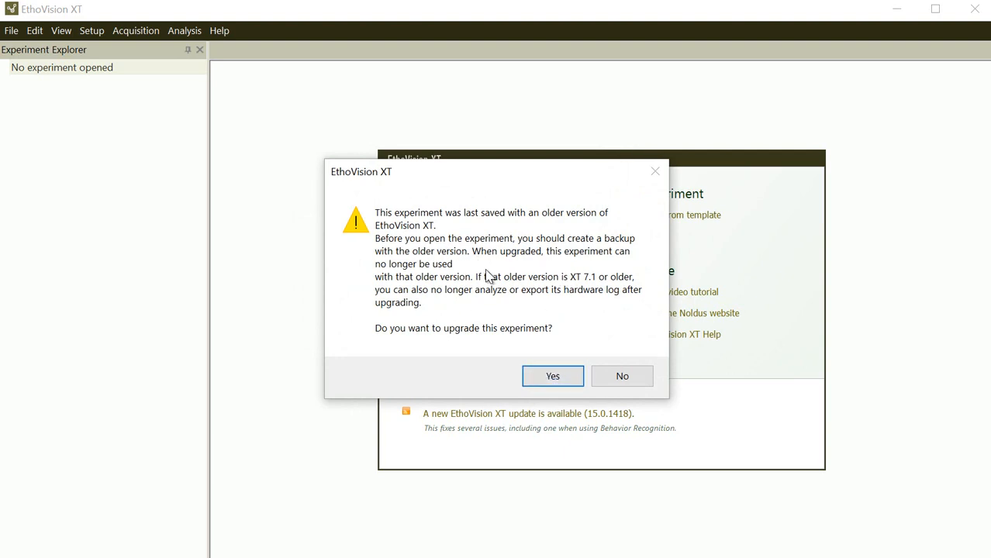
pyautogui.click(538, 379)
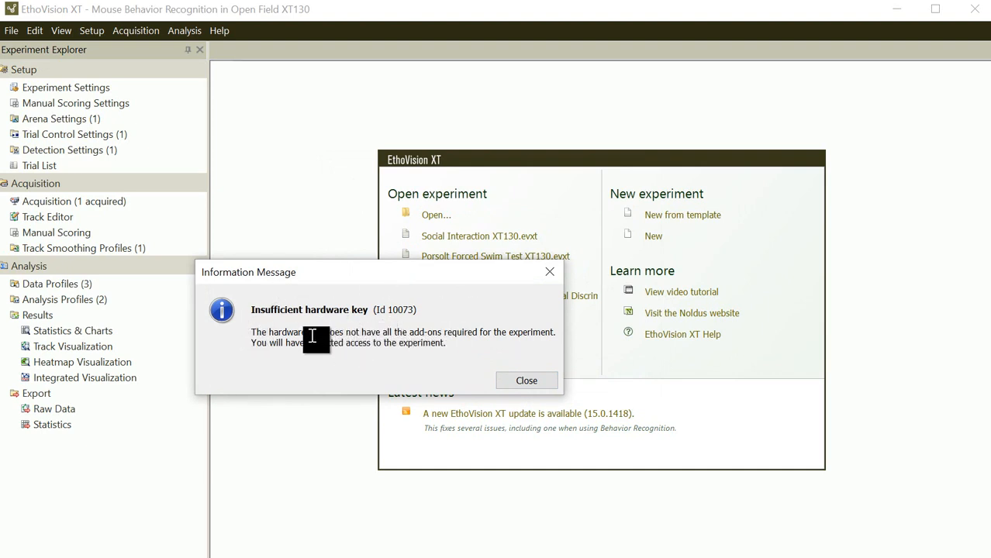
pyautogui.click(525, 381)
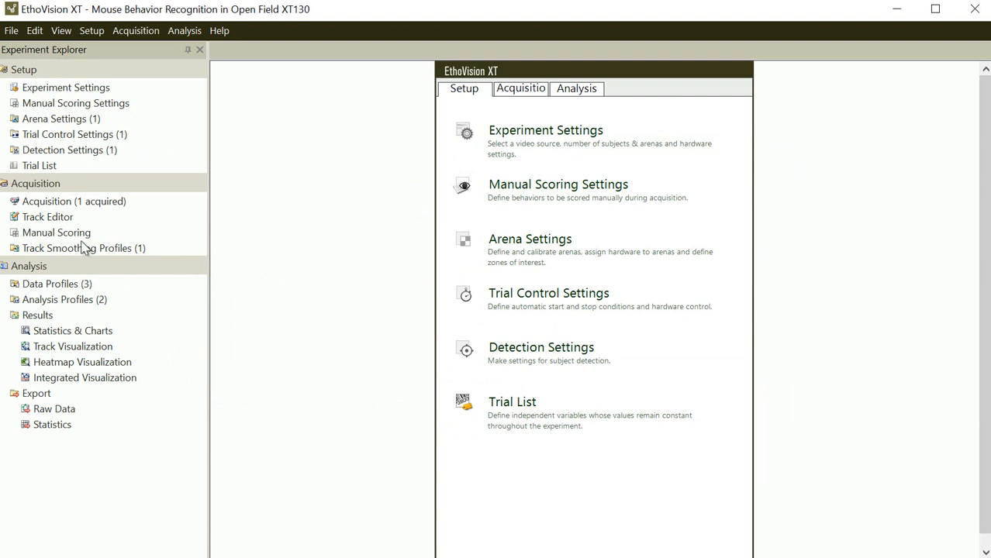
# Collapse and re-expand the Setup, Acquisition and Analysis sections of the Experiment Explorer
pyautogui.click(62, 71)
pyautogui.click(60, 90)
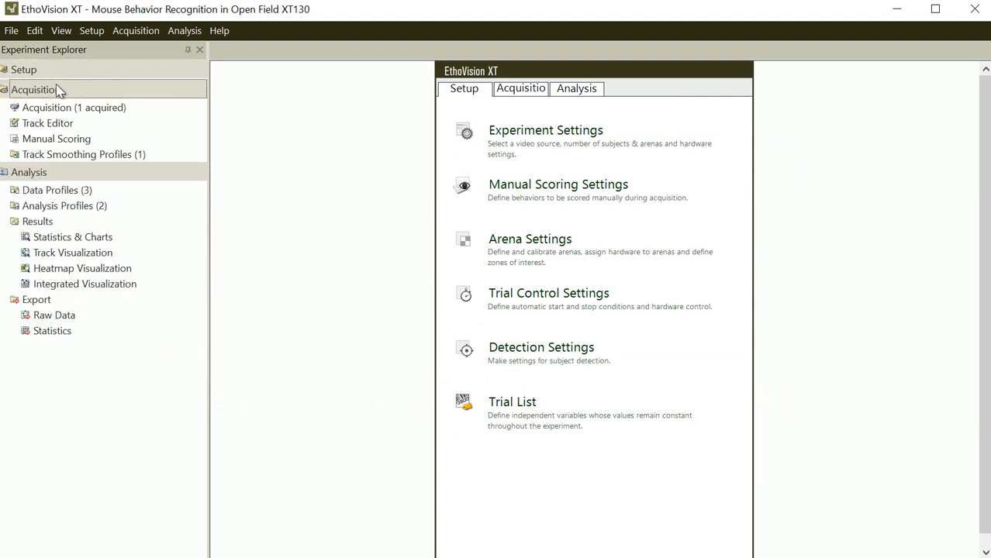
pyautogui.click(55, 106)
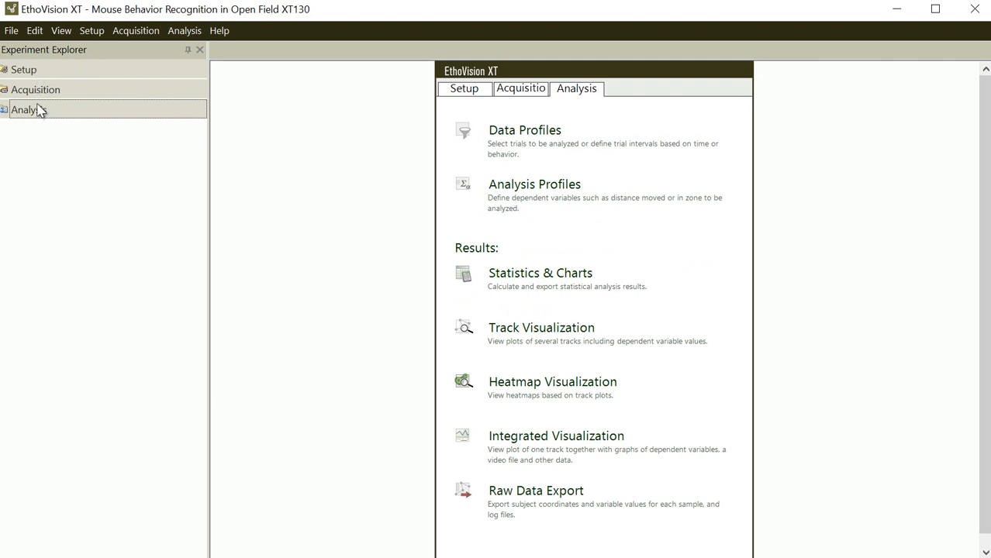
pyautogui.click(31, 71)
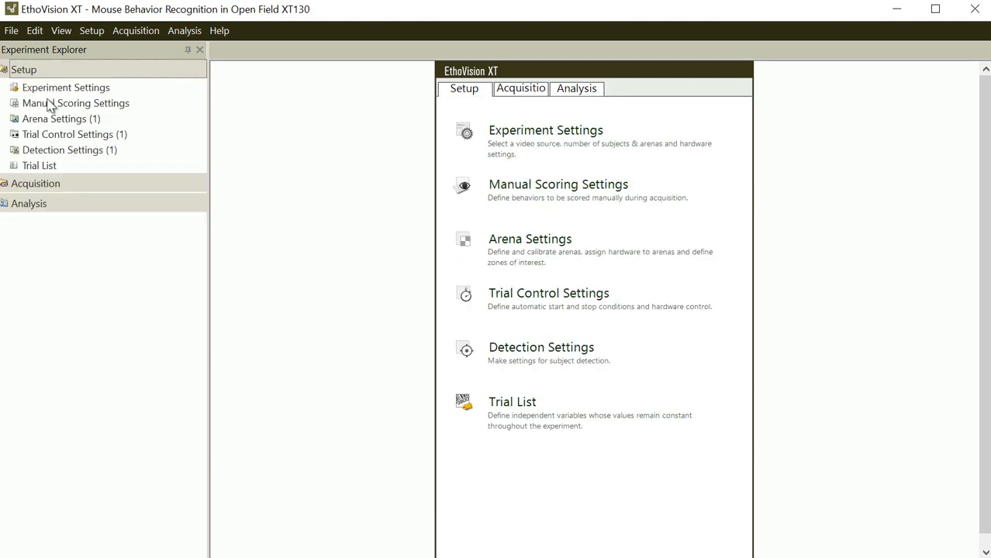
pyautogui.click(40, 186)
pyautogui.click(31, 267)
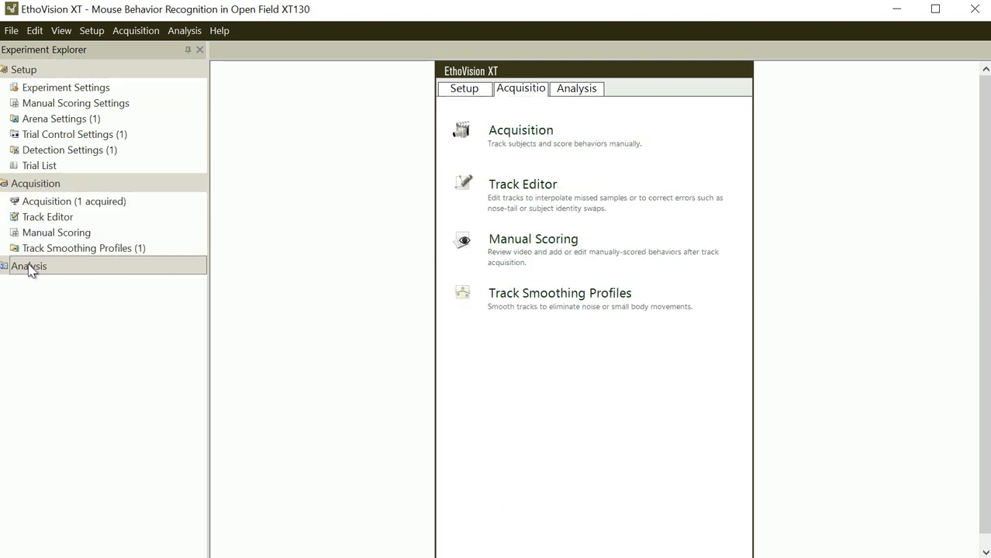
# Review the Experiment Settings, covering video source, tracked features, analysis options with the behavior recognition settings, and units
pyautogui.click(31, 92)
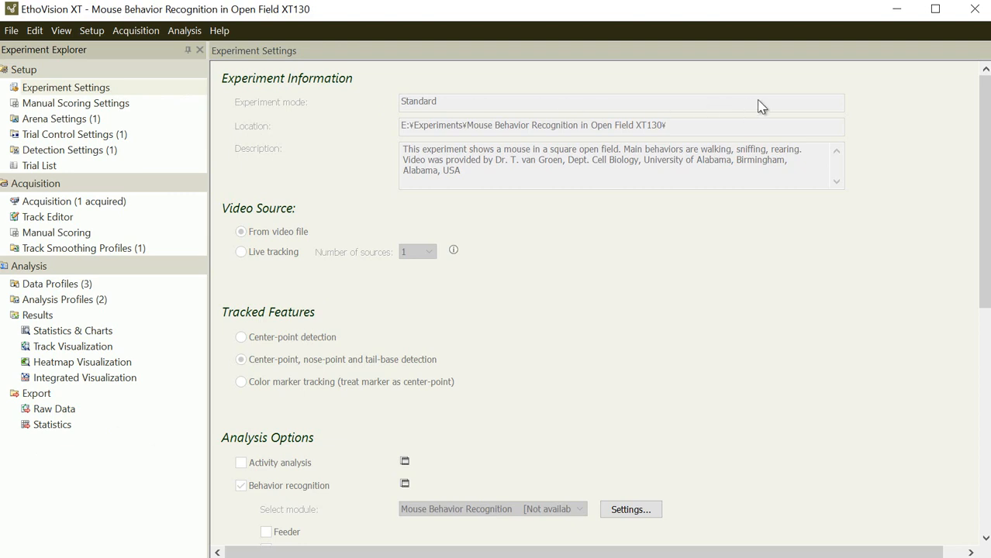
pyautogui.moveTo(983, 95); pyautogui.dragTo(967, 75)
pyautogui.moveTo(984, 94); pyautogui.dragTo(983, 117)
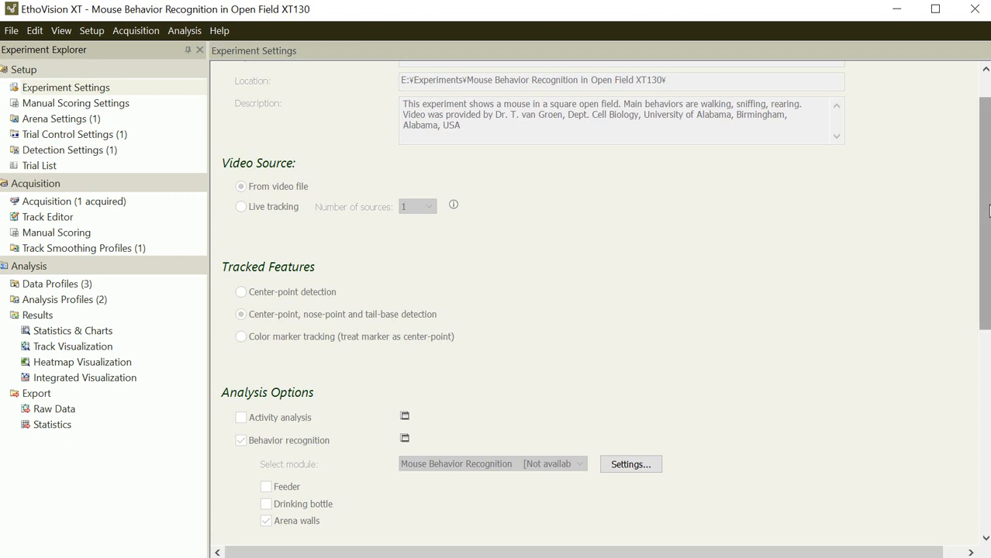
pyautogui.moveTo(988, 213); pyautogui.dragTo(976, 289)
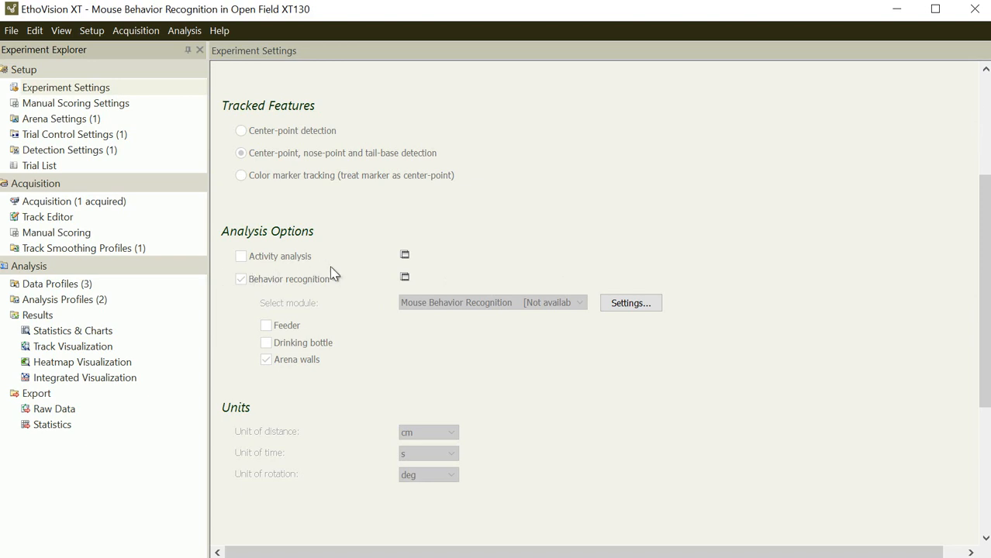
pyautogui.click(640, 304)
pyautogui.click(585, 327)
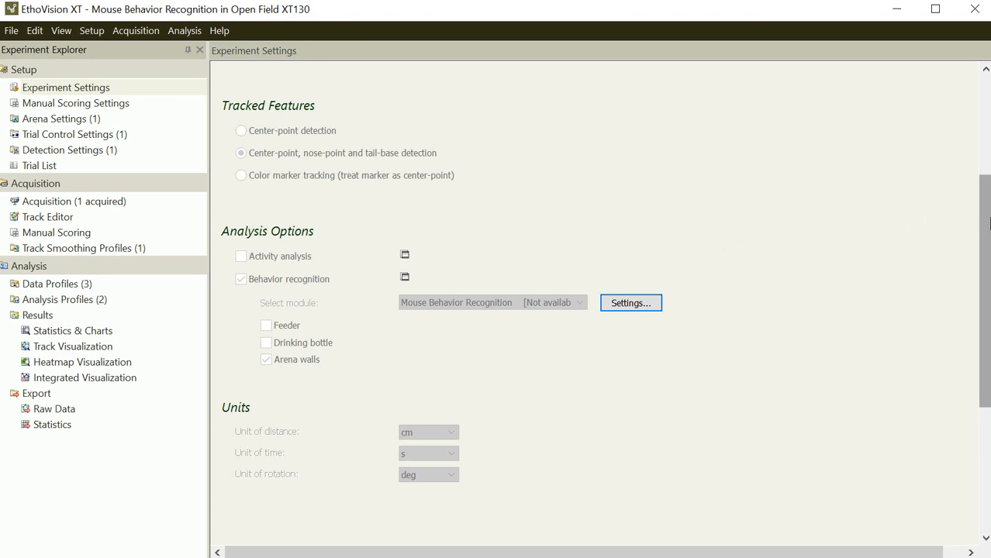
pyautogui.moveTo(990, 223); pyautogui.dragTo(974, 208)
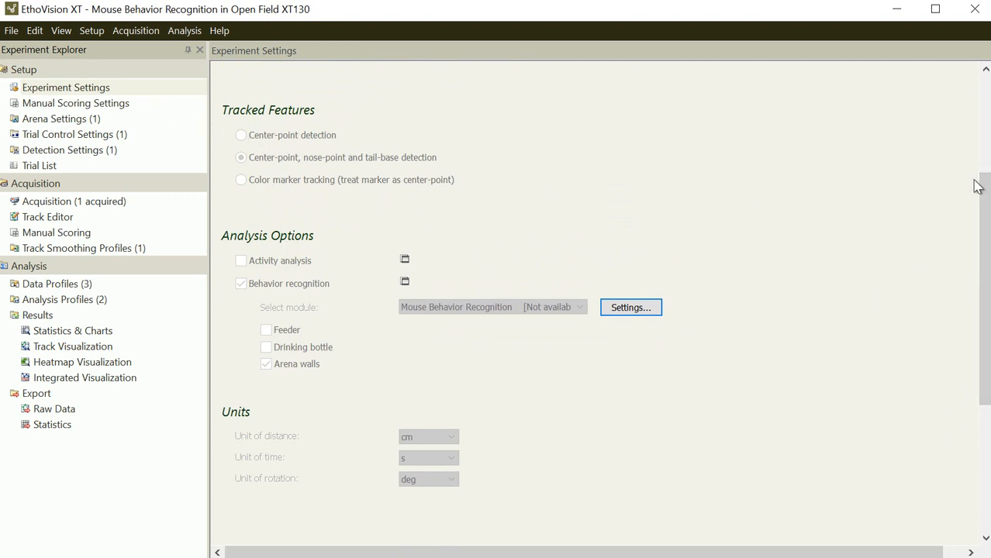
pyautogui.moveTo(977, 186); pyautogui.dragTo(986, 84)
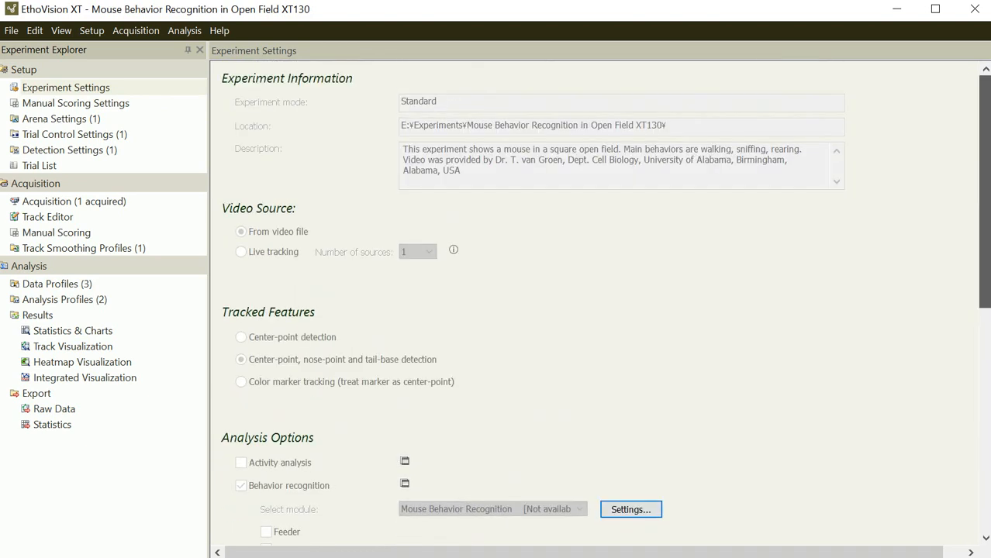
# Look at the Manual Scoring Settings, and inspect the arena and wall zones in Arena Settings 1
pyautogui.click(93, 105)
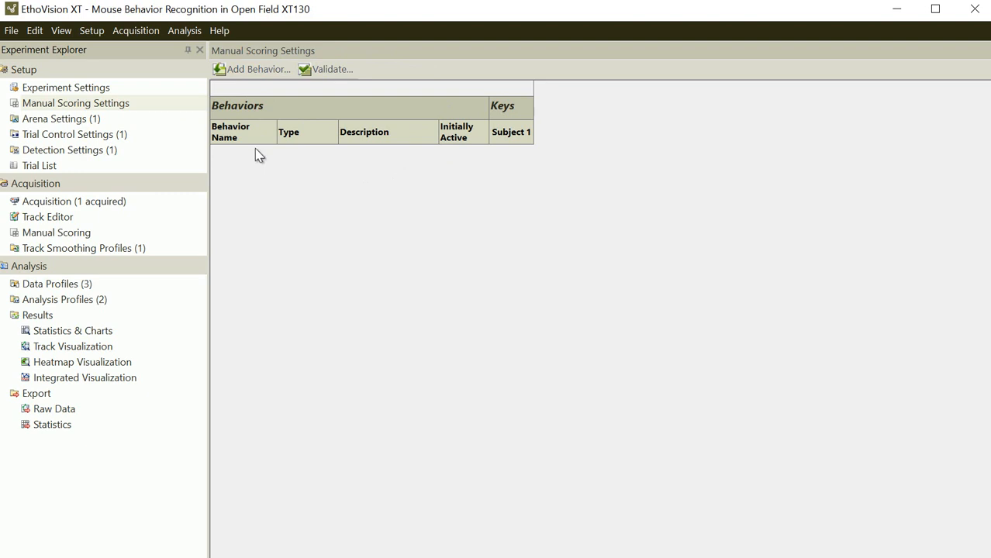
pyautogui.click(66, 121)
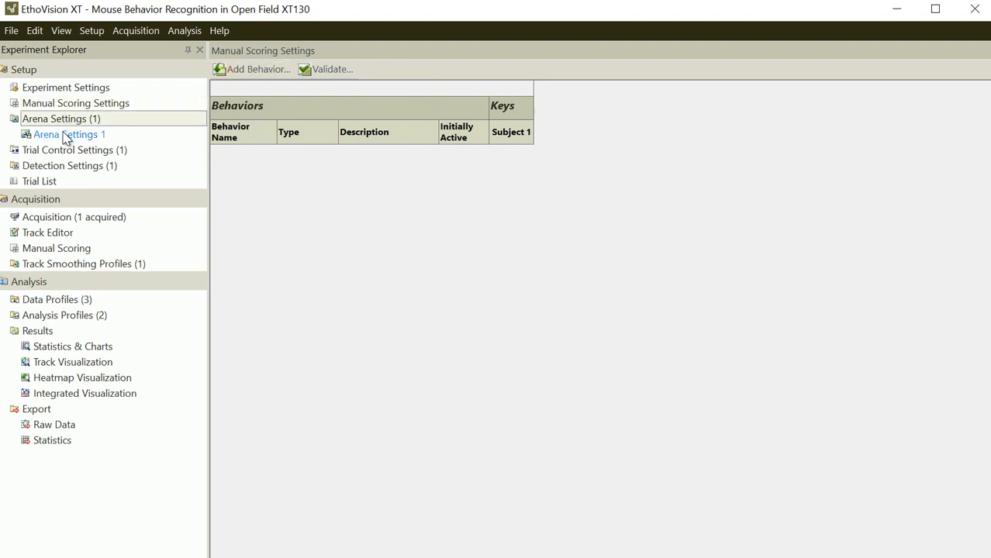
pyautogui.click(66, 136)
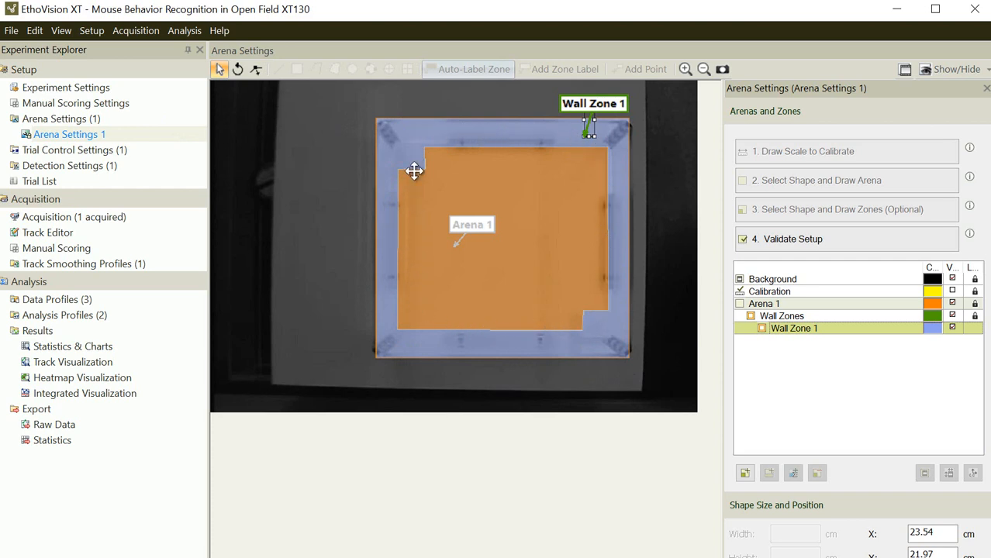
pyautogui.click(497, 136)
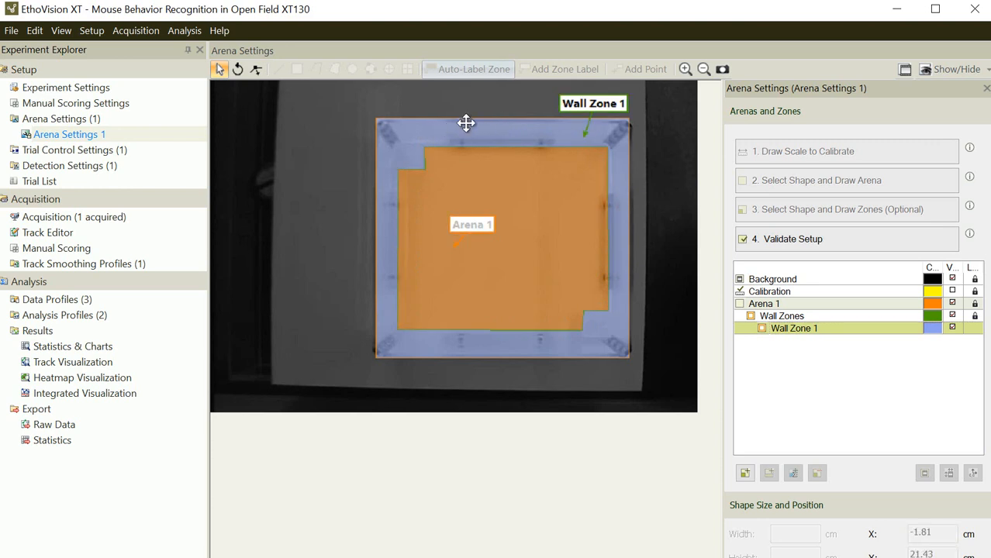
pyautogui.click(584, 146)
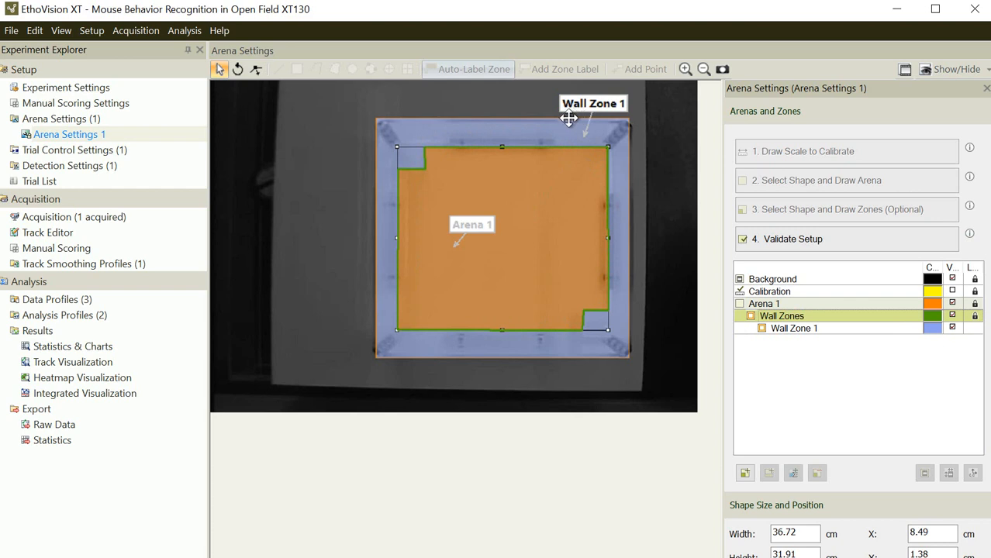
# Duplicate Arena Settings 1 and keep the name Arena Settings 2 for the copy
pyautogui.rightClick(76, 138)
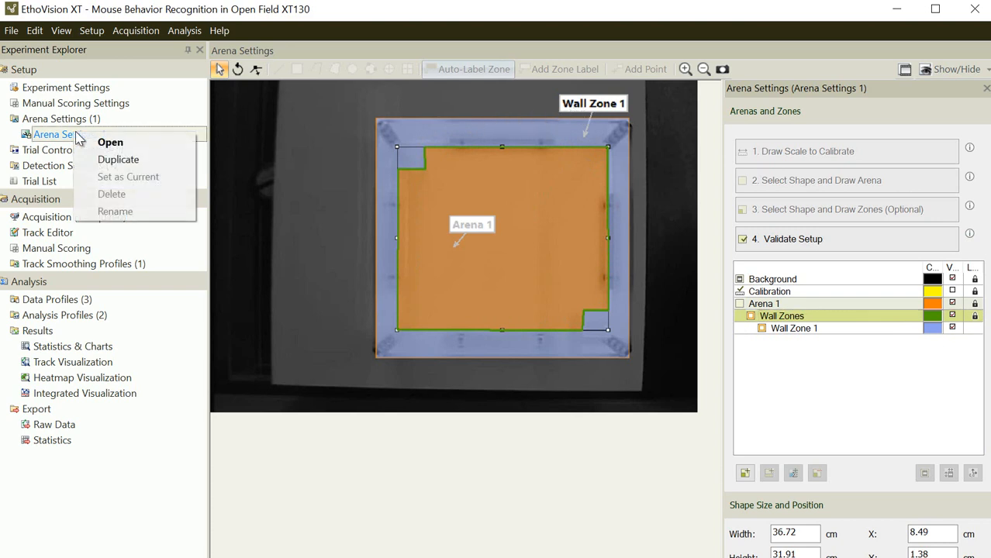
pyautogui.click(97, 159)
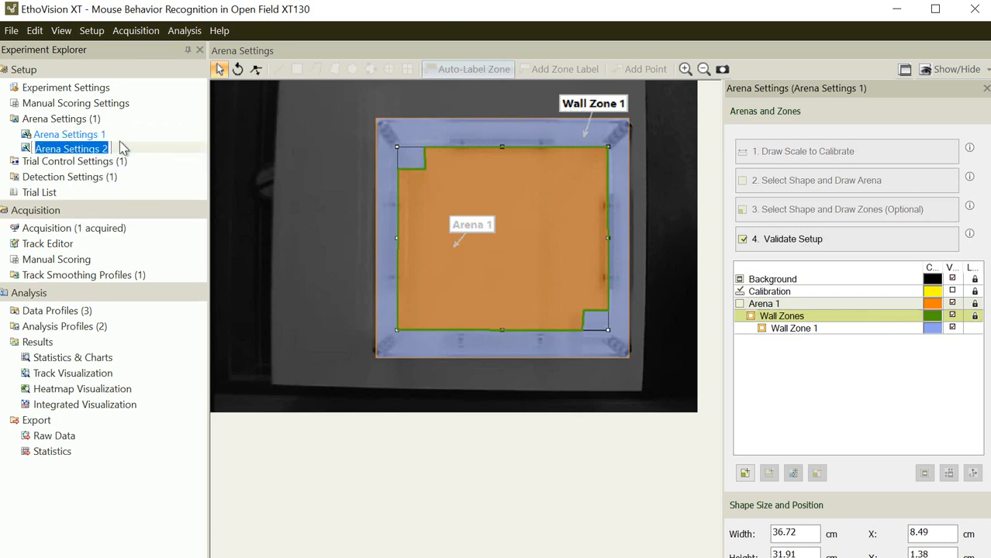
pyautogui.press('Return')
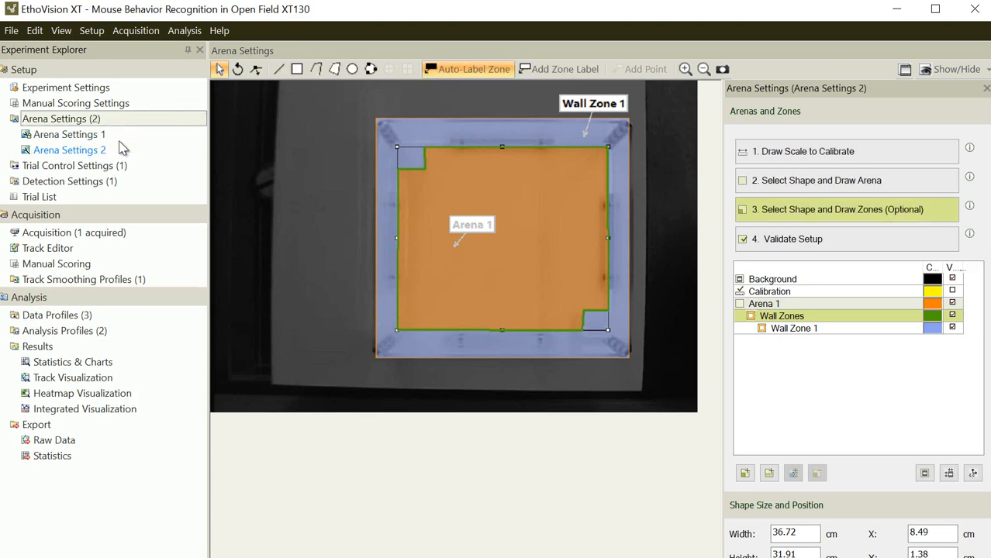
# Reopen Arena Settings 1 and select the Arena 1 outline to check whether it is locked
pyautogui.rightClick(91, 137)
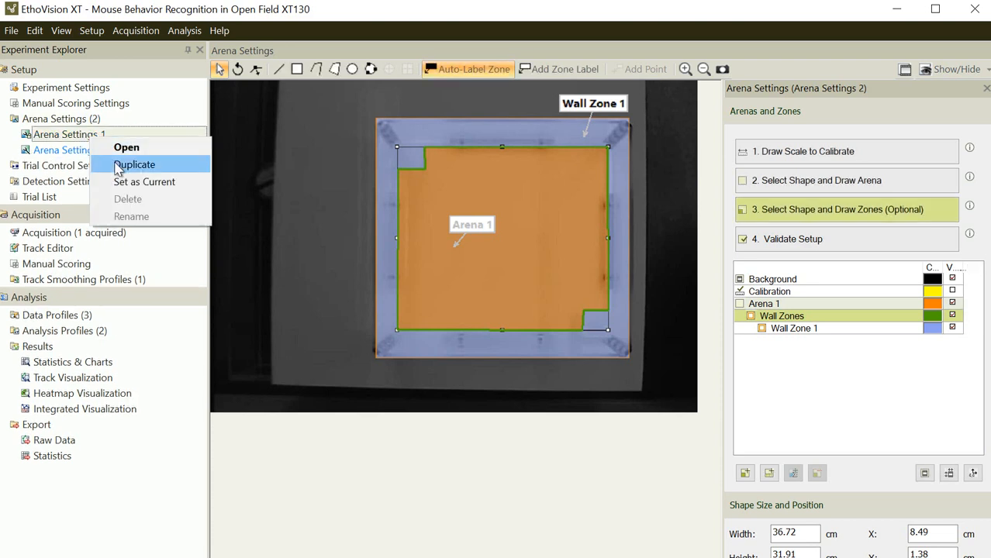
pyautogui.click(69, 137)
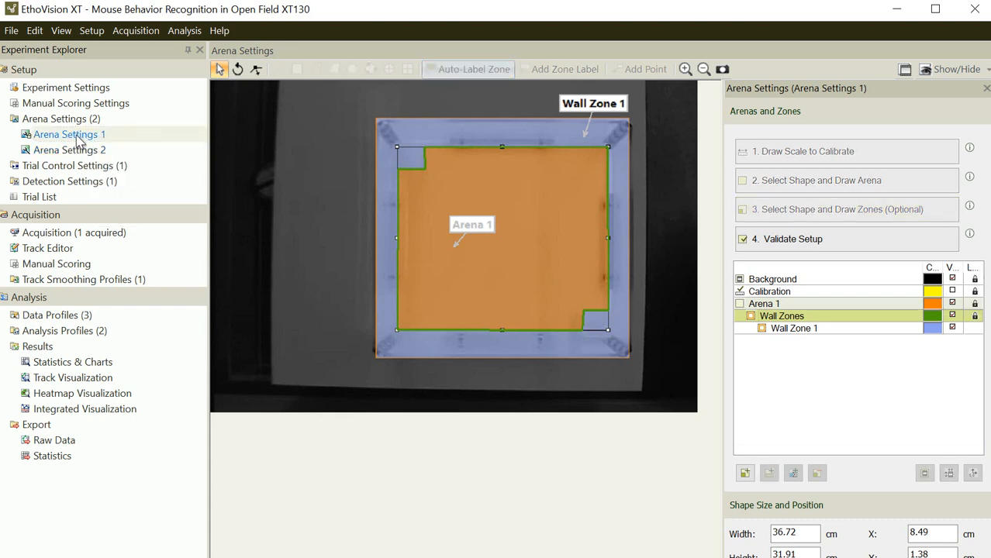
pyautogui.click(374, 179)
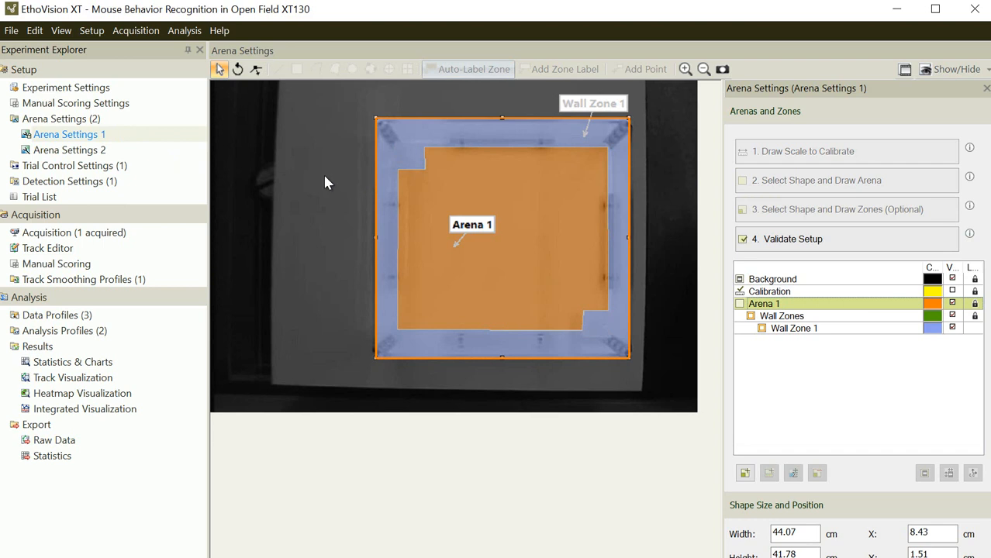
# In Arena Settings 2, shift the arena outline slightly and move the wall zones to about X 8.73 cm, Y 1.75 cm
pyautogui.click(105, 152)
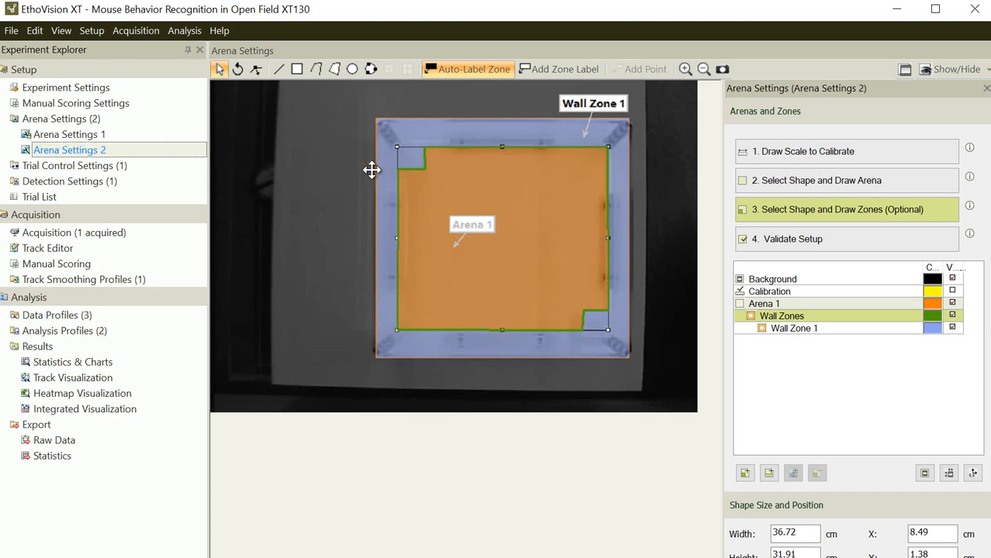
pyautogui.moveTo(373, 169); pyautogui.dragTo(403, 173)
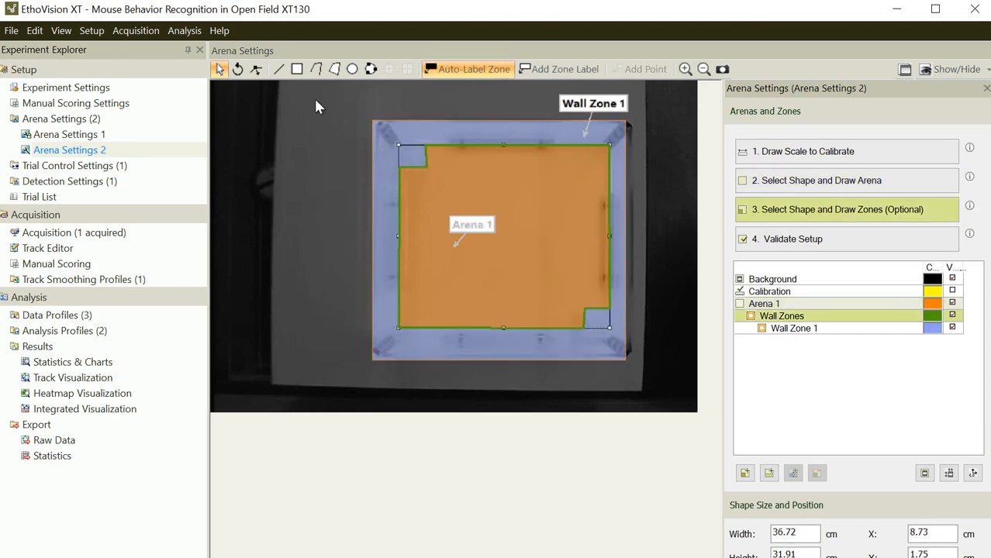
# Try out a rectangular wall zone beside the arena in Arena Settings 2, cancel its naming and delete the leftover shape
pyautogui.click(302, 70)
pyautogui.moveTo(303, 164); pyautogui.dragTo(346, 223)
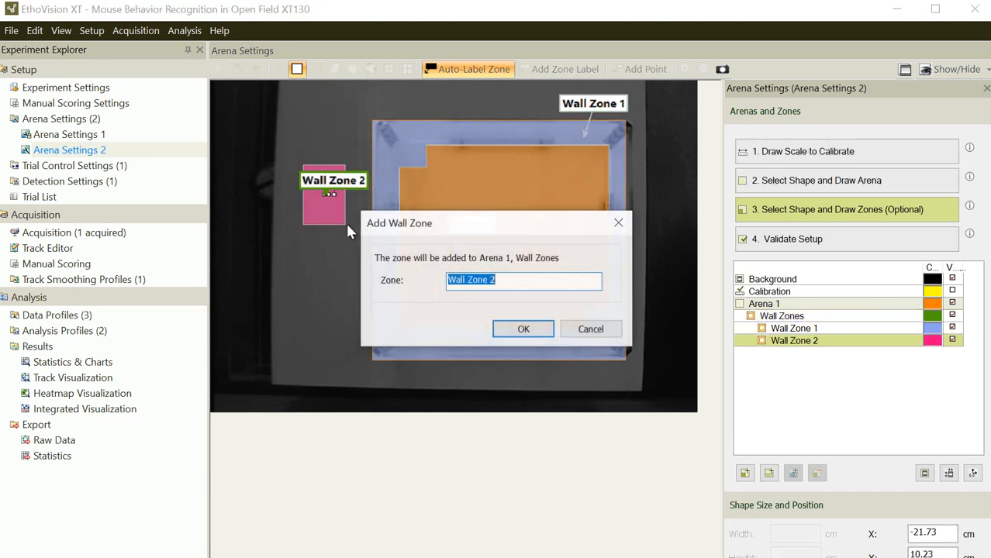
pyautogui.click(586, 326)
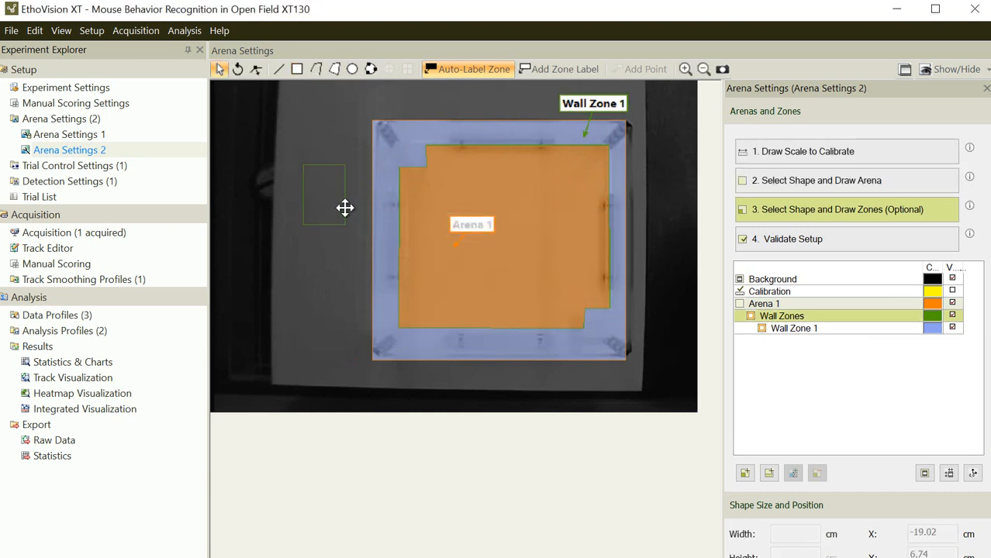
pyautogui.click(343, 206)
pyautogui.press('Delete')
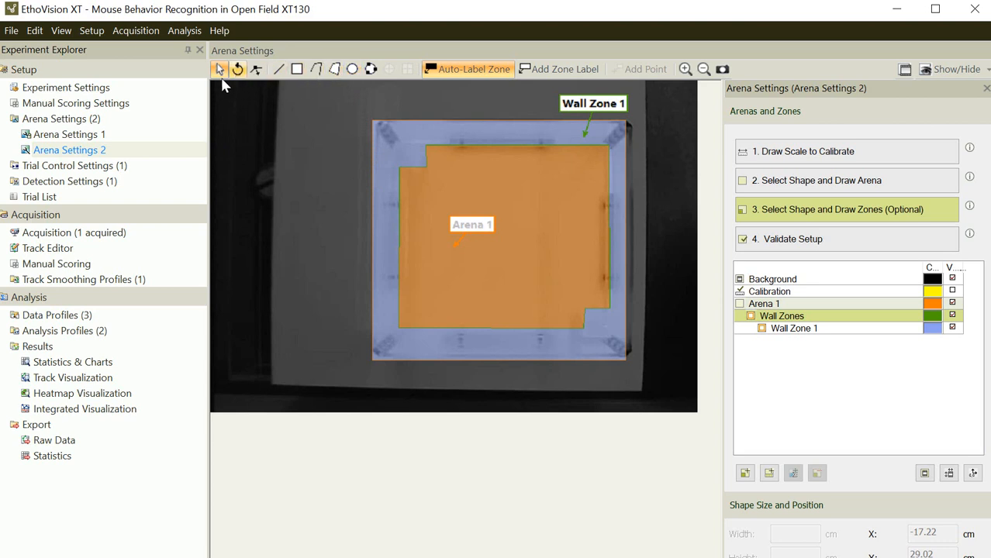
# Try out a three-point circular wall zone about 8.24 cm wide outside the arena, cancel its naming and delete the circle
pyautogui.click(371, 69)
pyautogui.click(309, 115)
pyautogui.click(327, 144)
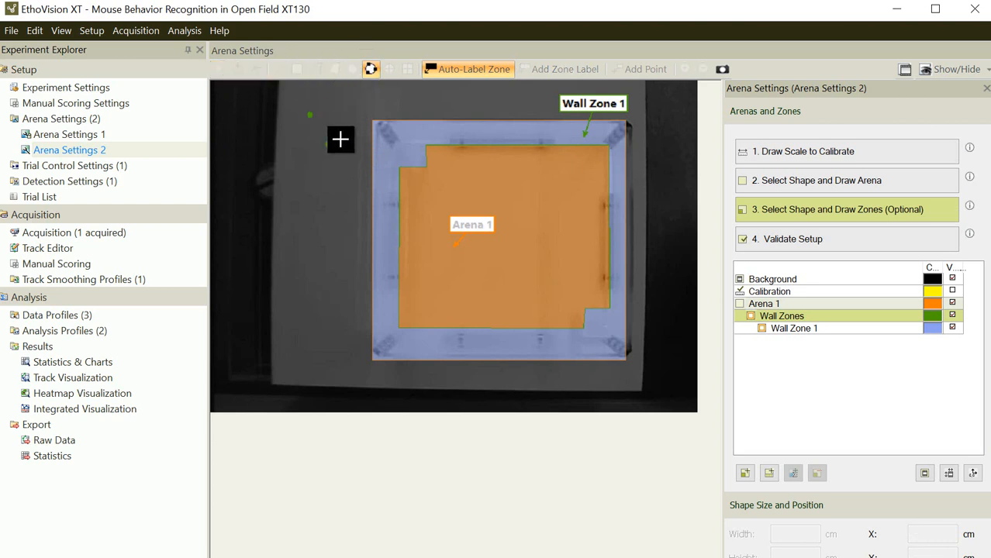
pyautogui.click(355, 128)
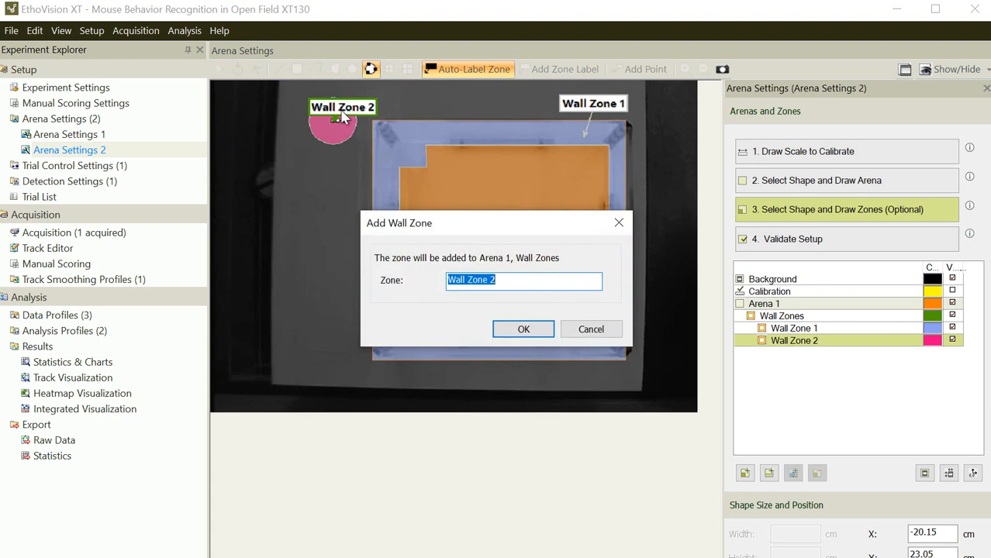
pyautogui.click(589, 335)
pyautogui.click(338, 146)
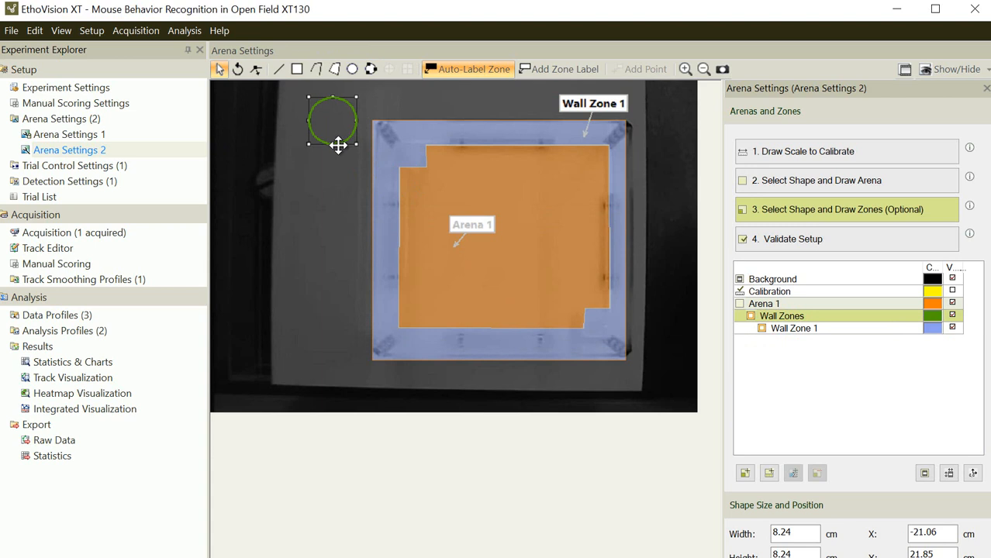
pyautogui.press('Delete')
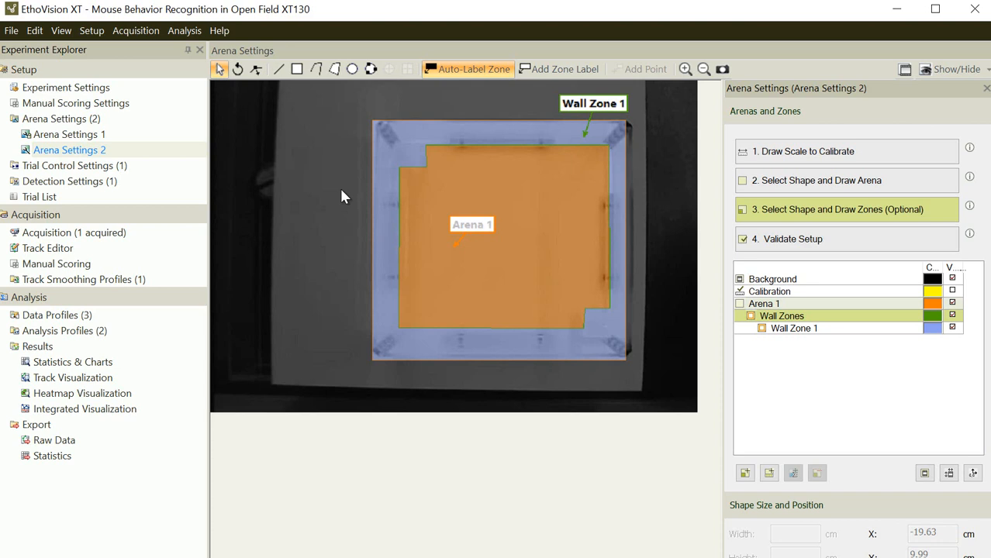
# Review the calibration, arena and zone stages of Arena Settings 2, and validate the setup
pyautogui.click(835, 162)
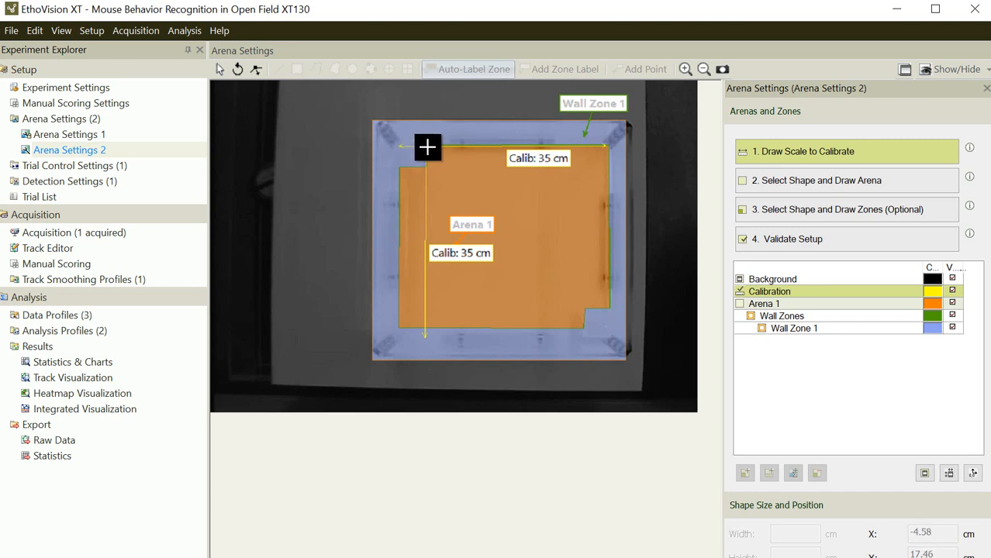
pyautogui.click(807, 183)
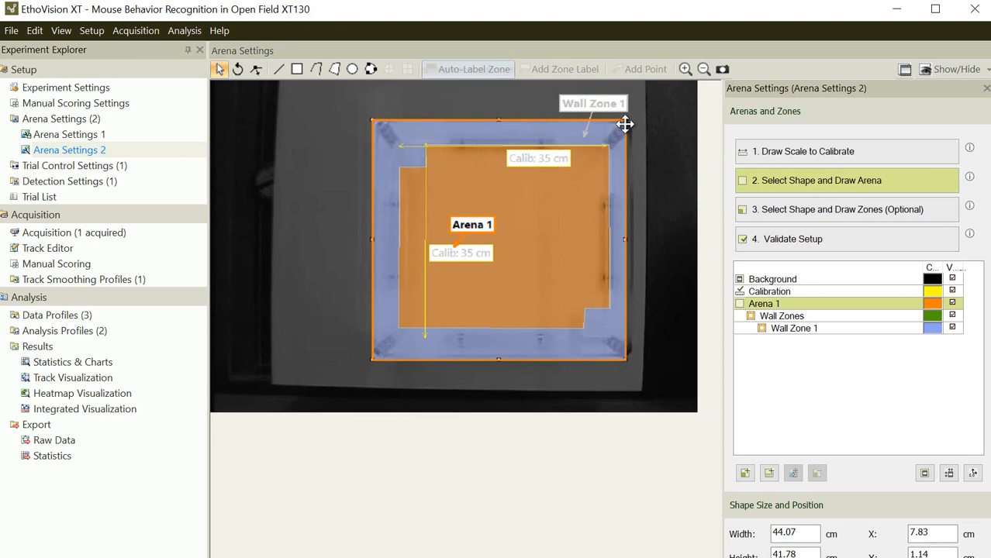
pyautogui.click(801, 212)
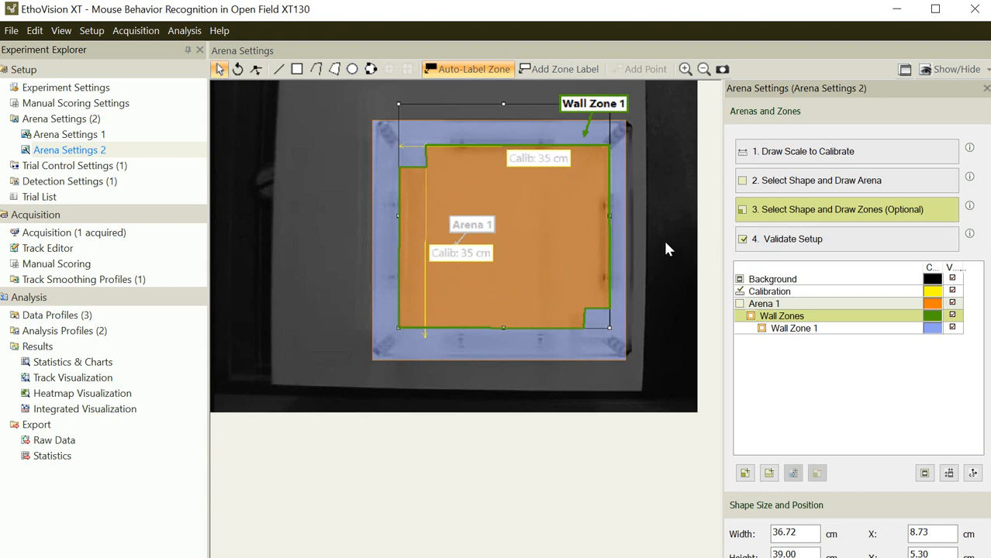
pyautogui.click(782, 245)
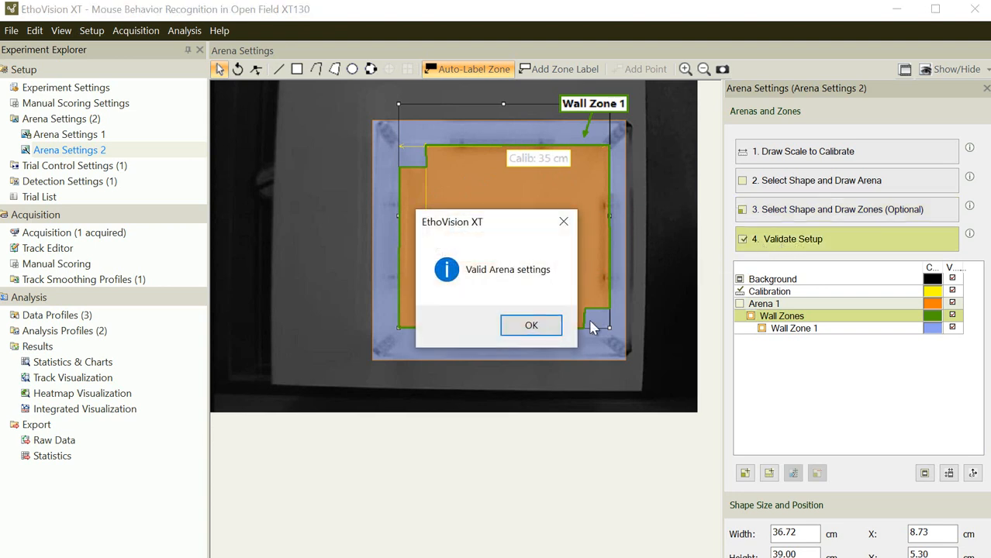
pyautogui.click(547, 327)
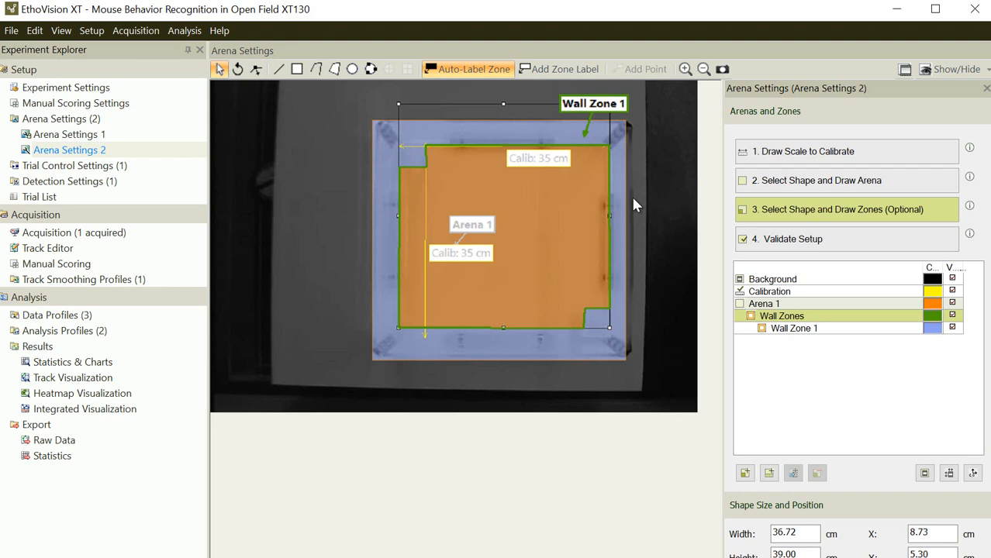
pyautogui.click(775, 247)
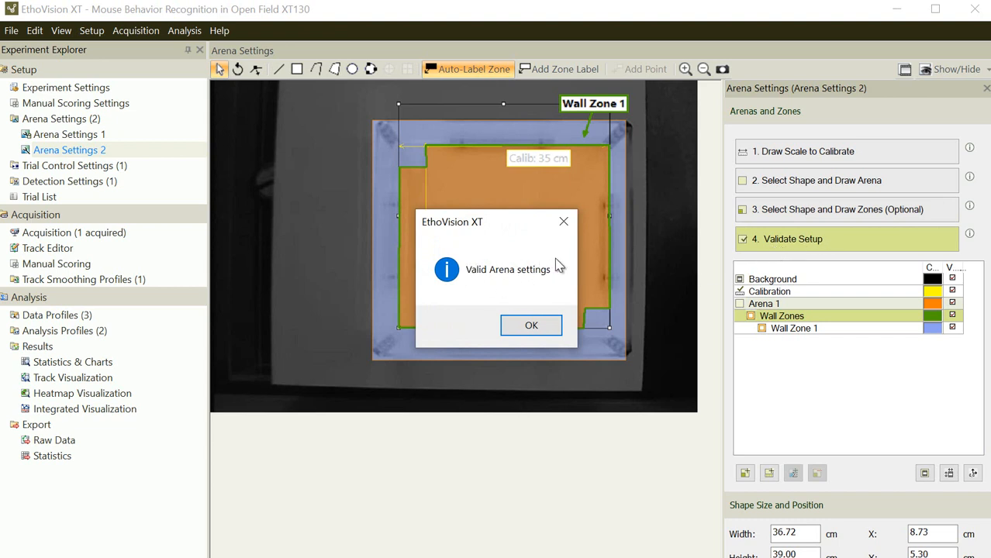
pyautogui.click(540, 326)
# Reopen Arena Settings 1 and inspect its Wall Zones outline and the Wall Zone 1 label
pyautogui.click(69, 136)
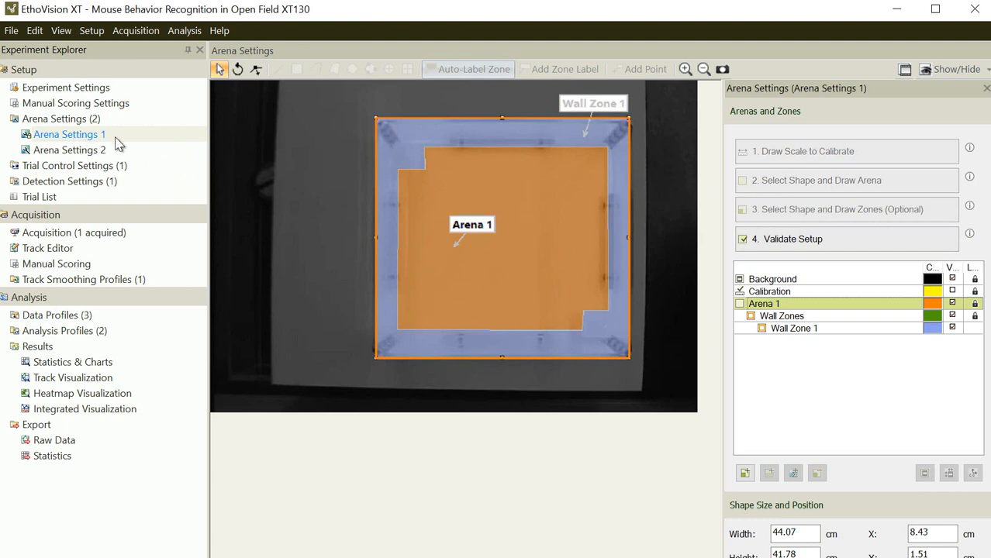
pyautogui.click(404, 163)
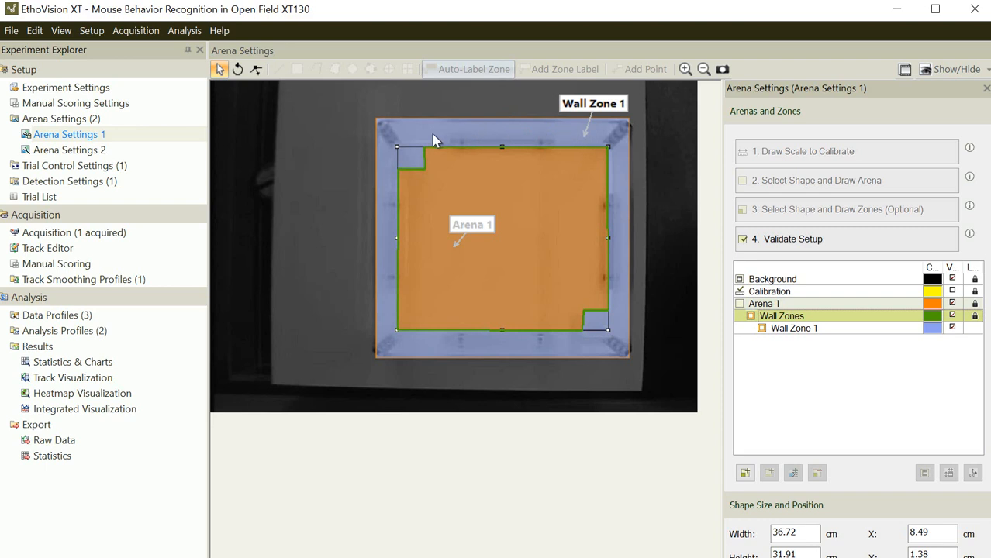
pyautogui.click(580, 107)
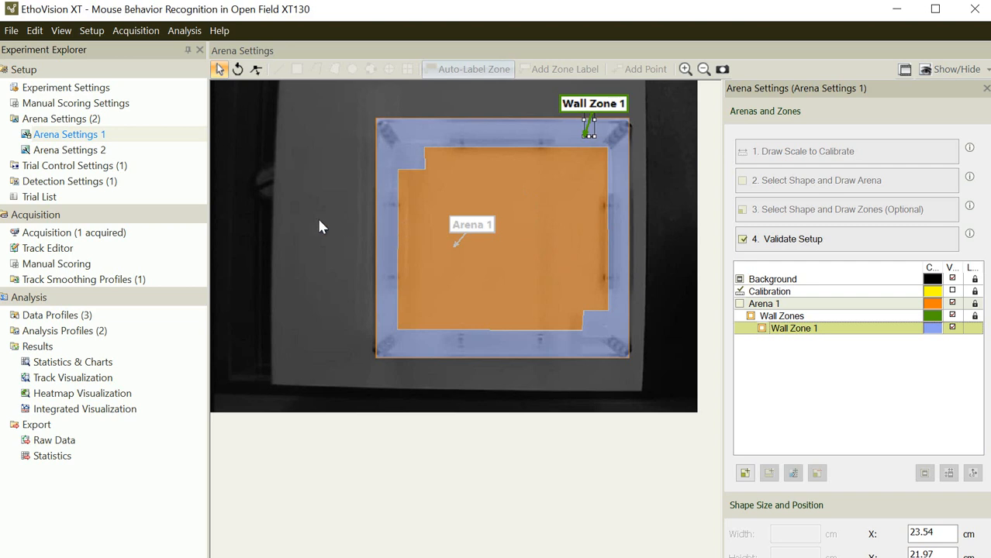
# Open Trial Control Settings 1 and examine the In zone (1) and Time (4) conditions that precede the Start track action
pyautogui.click(87, 168)
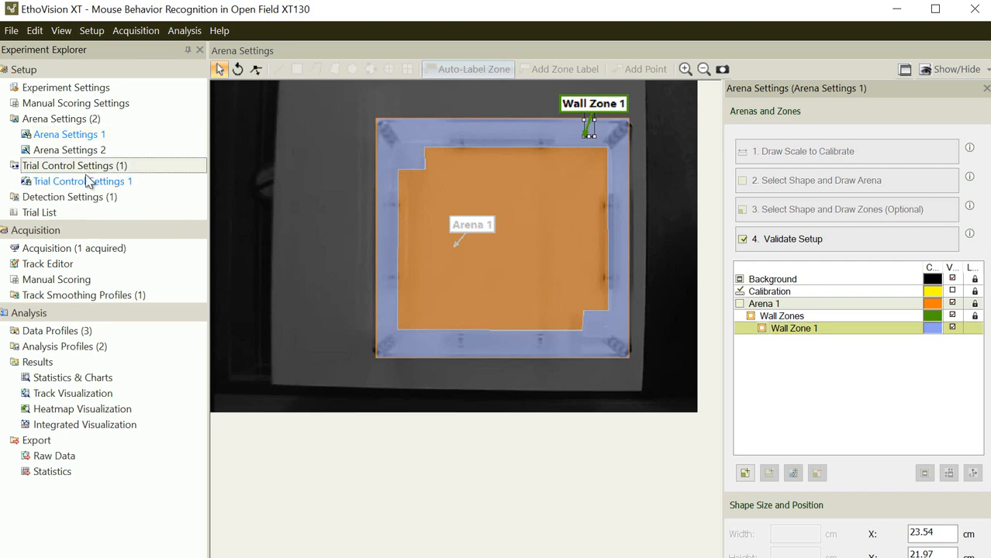
pyautogui.click(86, 181)
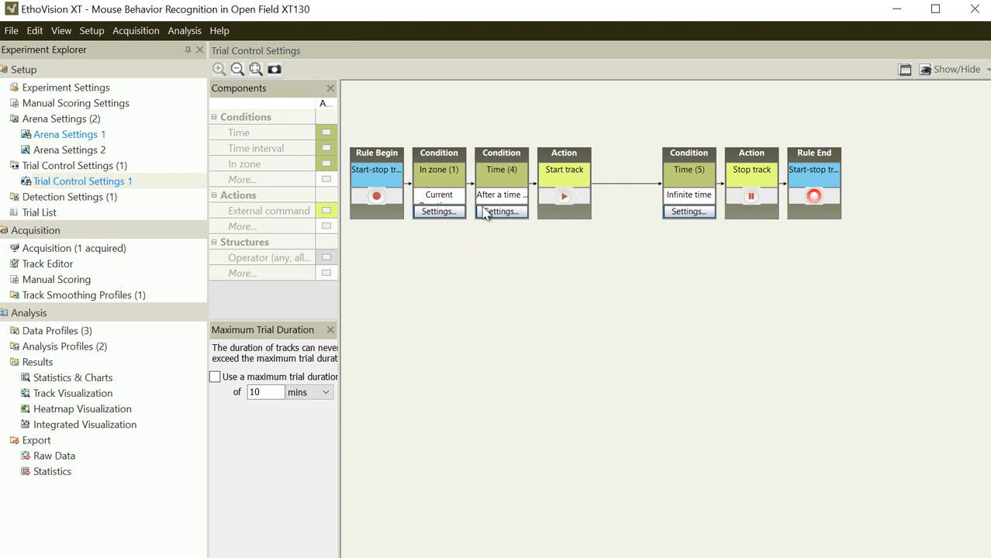
pyautogui.click(437, 211)
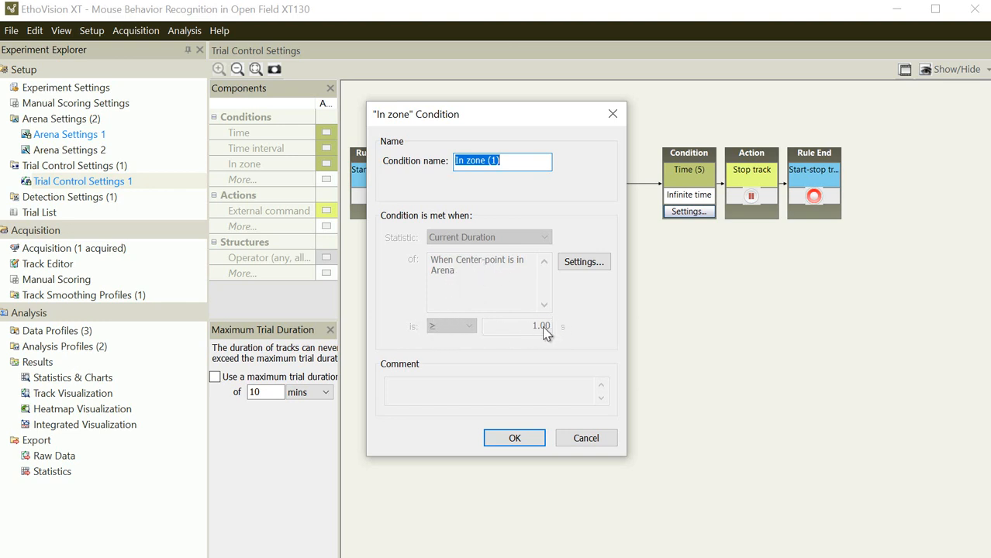
pyautogui.click(593, 440)
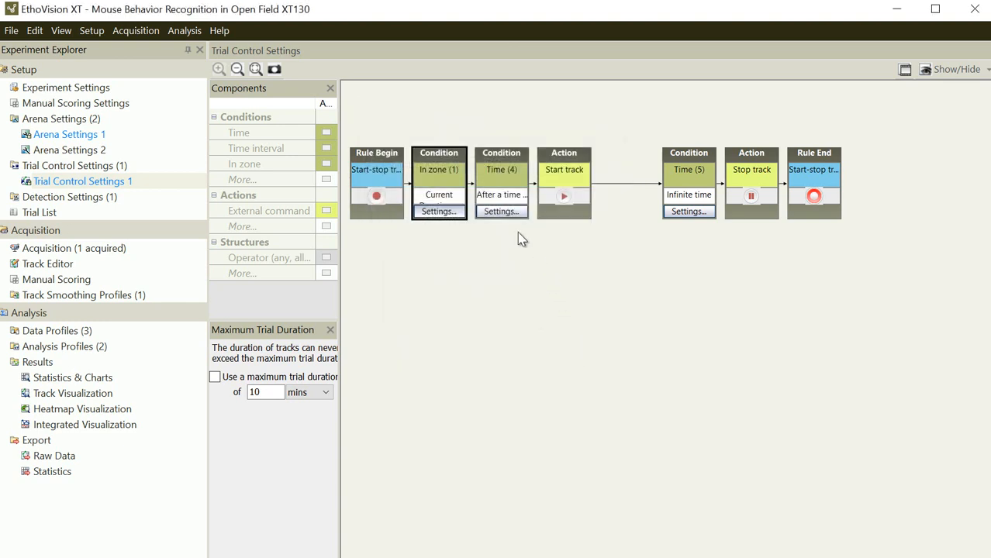
pyautogui.click(510, 212)
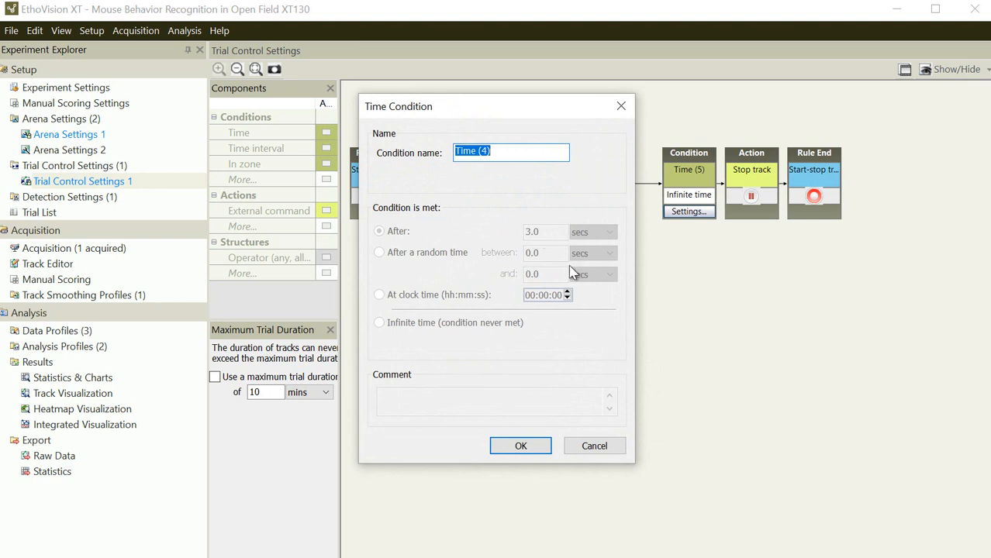
pyautogui.click(587, 448)
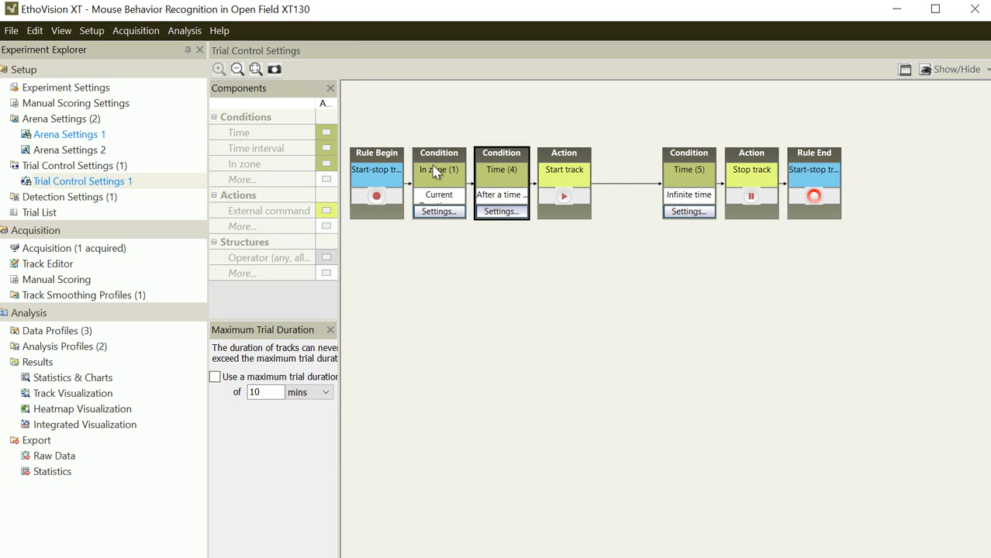
# Recheck the In zone (1) duration criterion and the Time (4) delay, cancelling both dialogs without edits
pyautogui.click(436, 211)
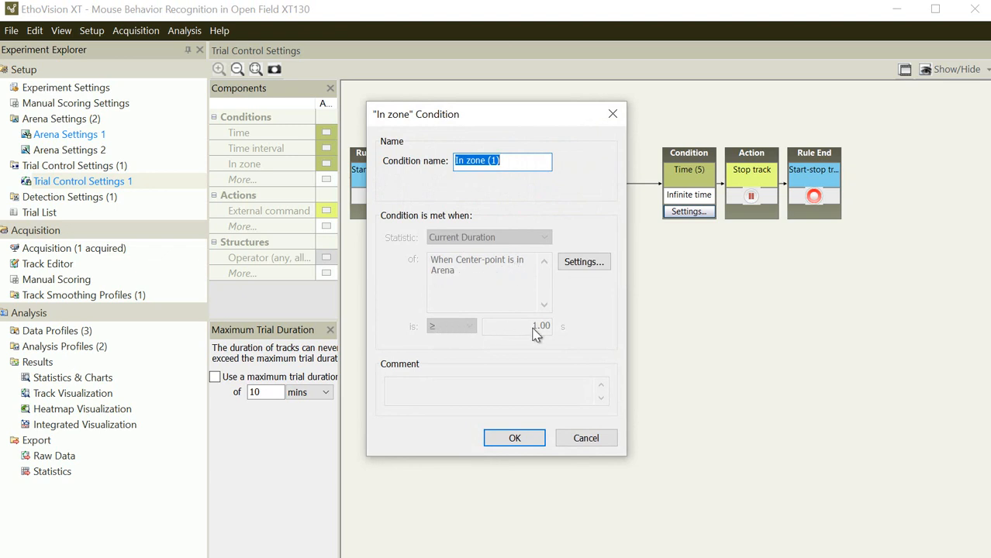
pyautogui.click(571, 439)
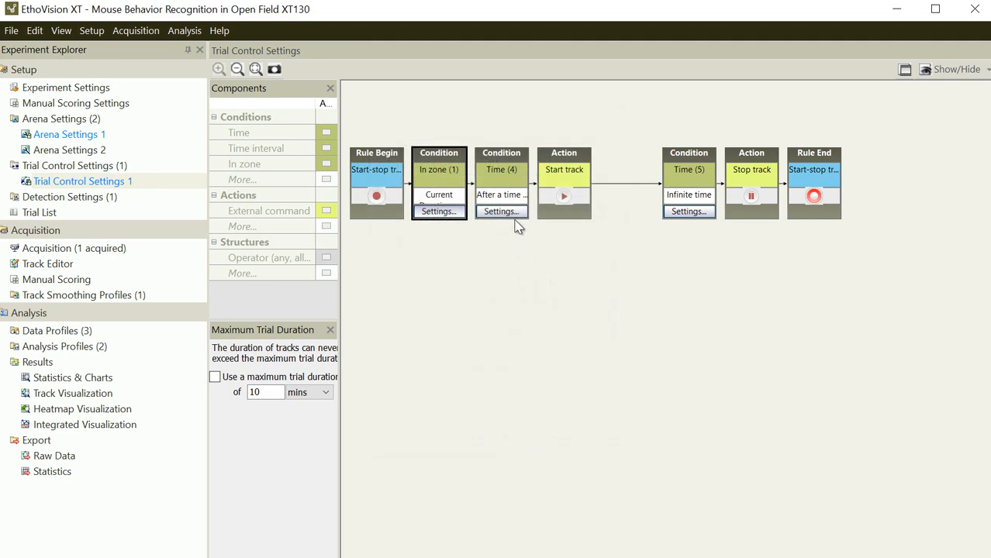
pyautogui.click(510, 218)
pyautogui.click(501, 212)
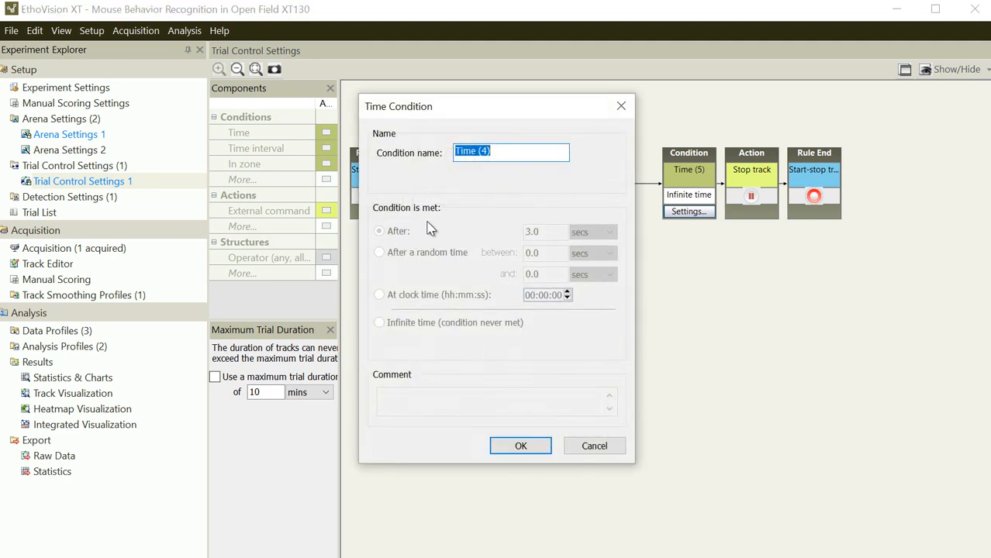
pyautogui.click(594, 447)
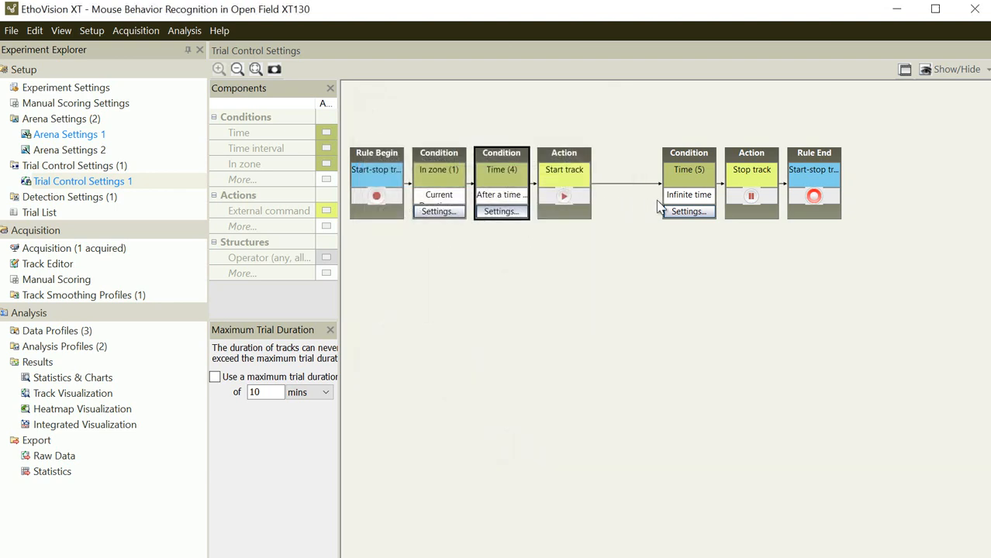
# Examine the Time (5) condition before the Stop track action, keeping the rule diagram in sight, and cancel without edits
pyautogui.click(677, 215)
pyautogui.click(677, 214)
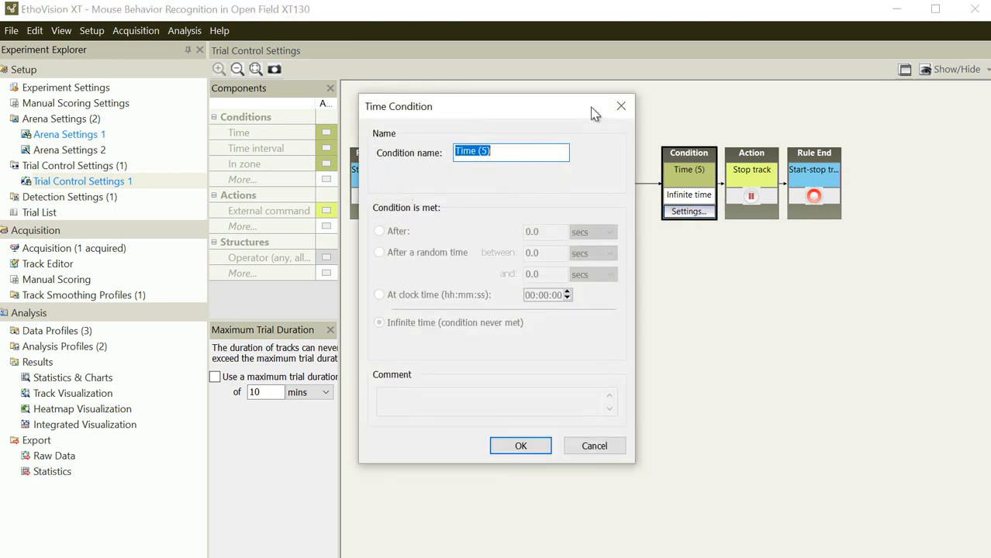
pyautogui.moveTo(593, 111); pyautogui.dragTo(642, 279)
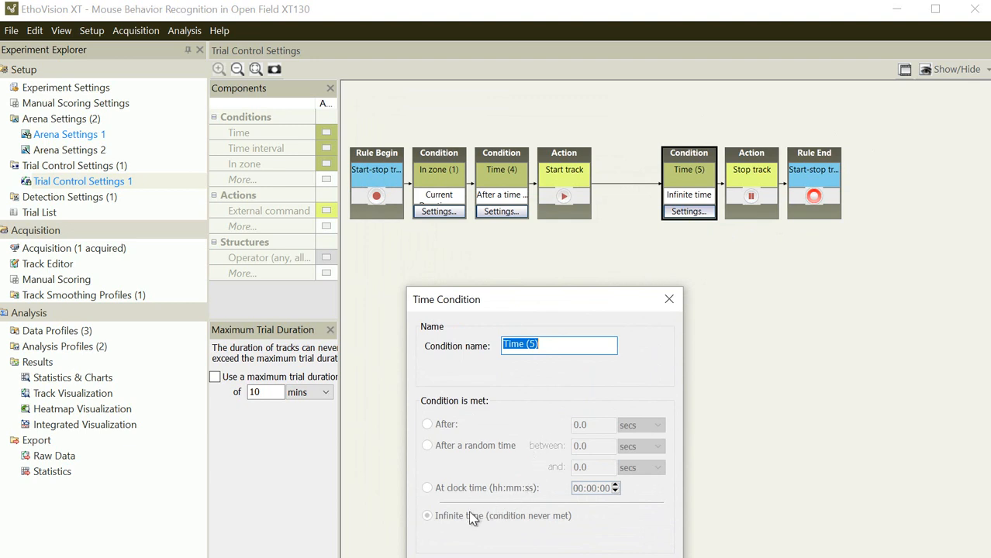
pyautogui.click(594, 557)
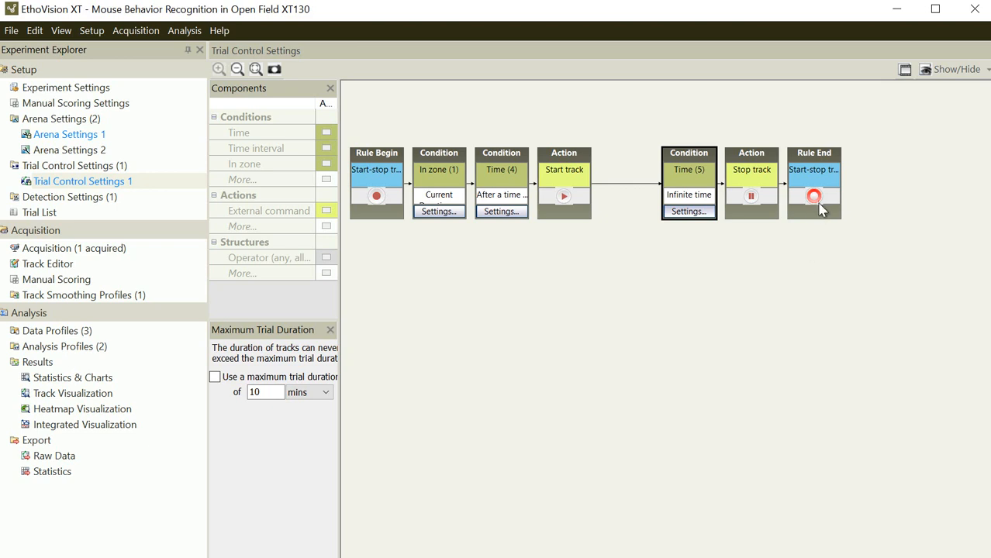
pyautogui.click(704, 212)
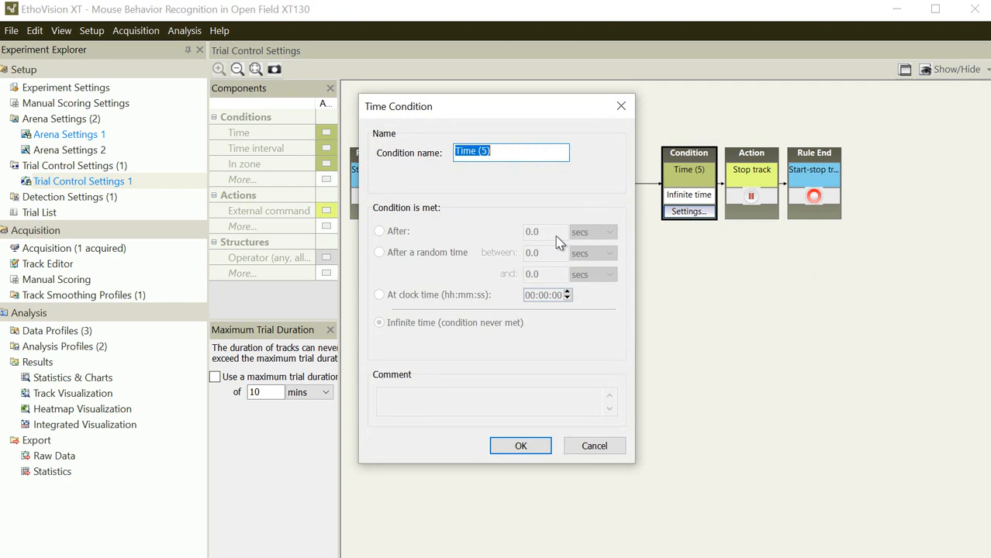
pyautogui.click(597, 445)
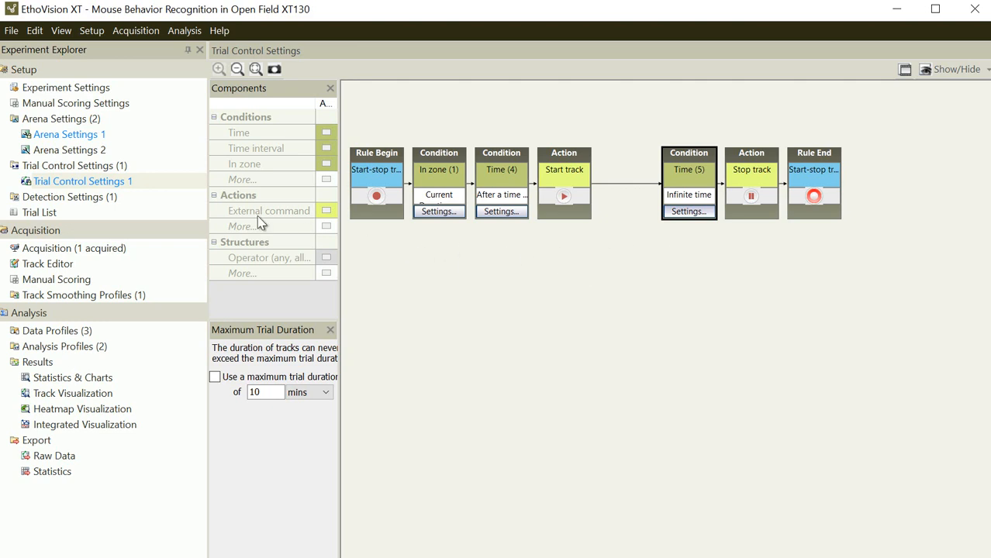
# Open Detection Settings 1 and play the video to watch how the mouse is detected
pyautogui.doubleClick(57, 199)
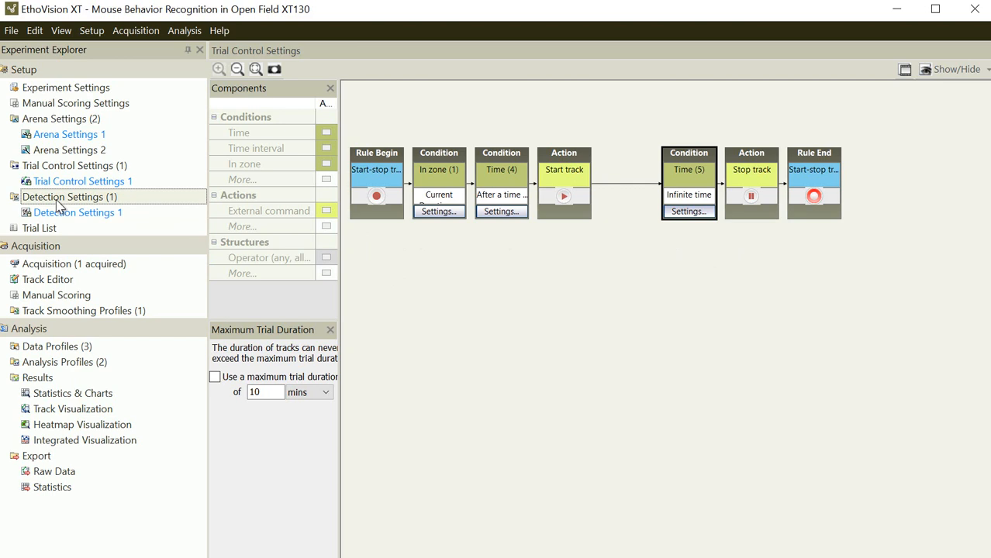
pyautogui.doubleClick(58, 217)
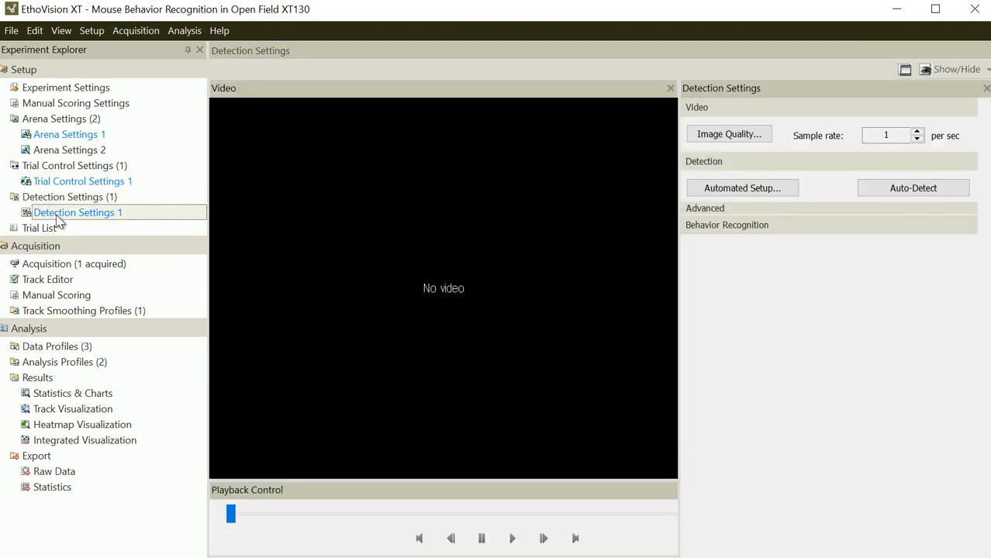
pyautogui.click(513, 540)
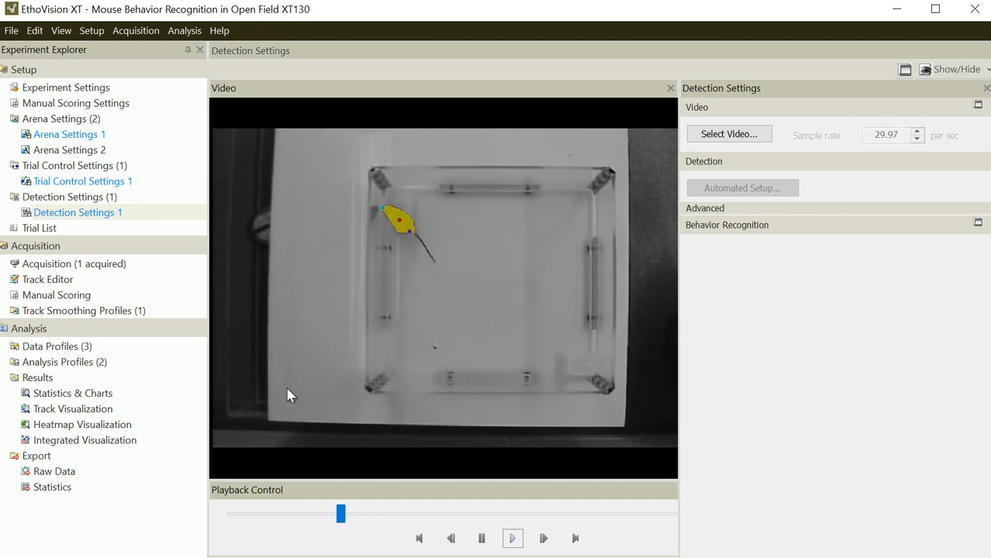
# Turn on trails for the nose-point, center-point and tail-base, and show the head direction on the playing video
pyautogui.click(932, 71)
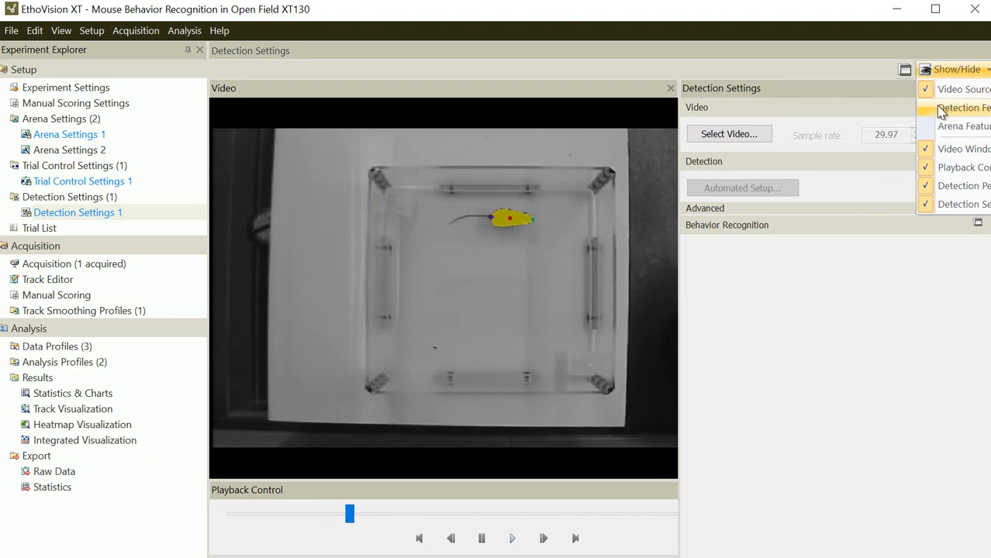
pyautogui.click(940, 108)
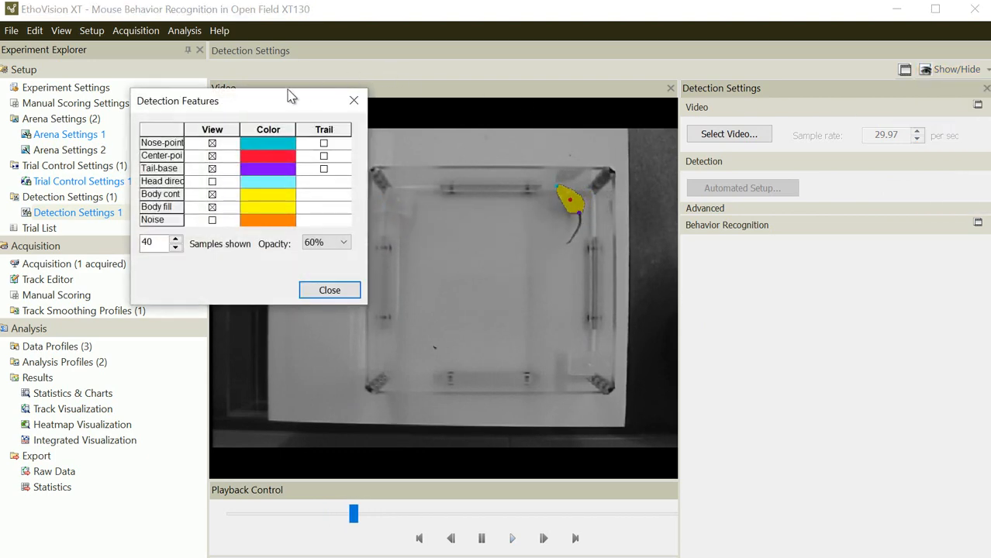
pyautogui.moveTo(248, 98); pyautogui.dragTo(818, 89)
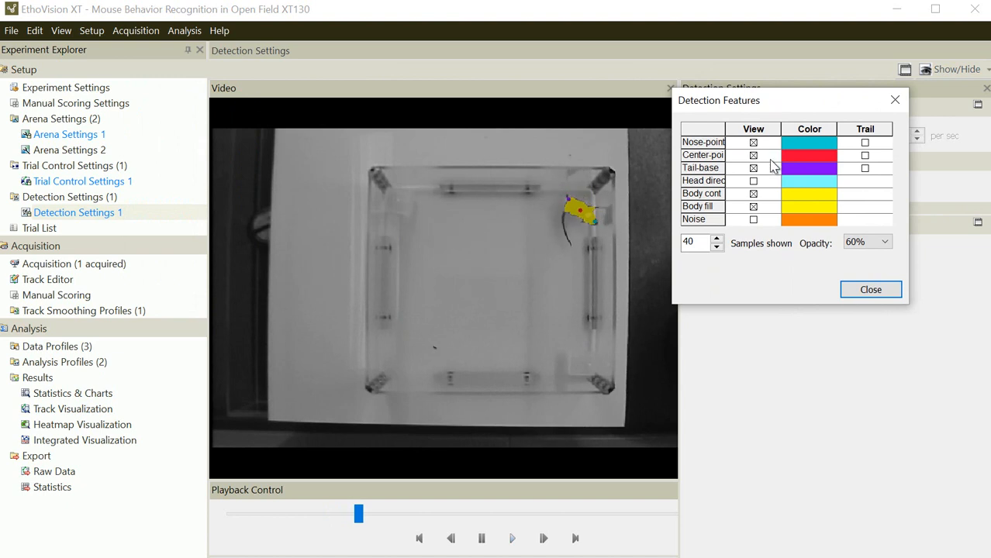
pyautogui.click(865, 143)
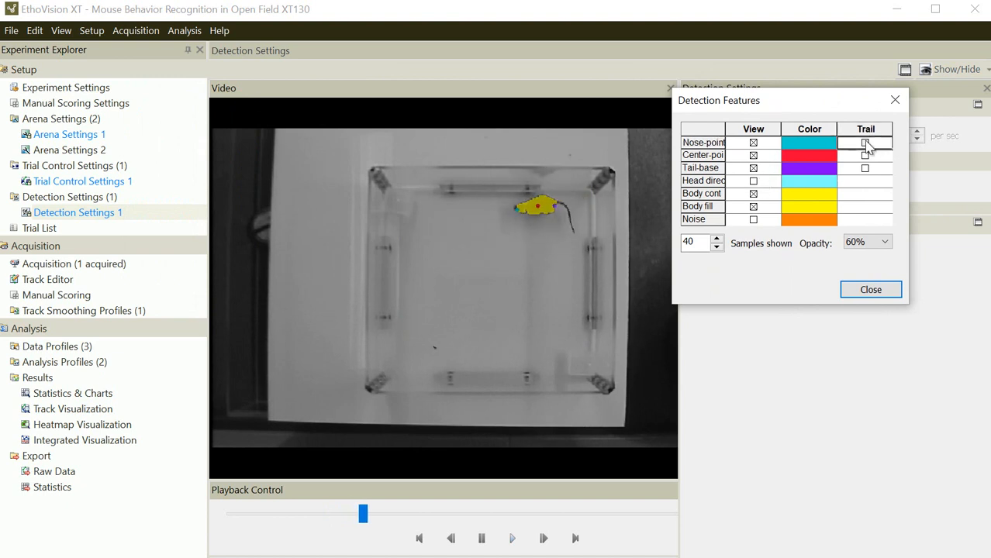
pyautogui.click(865, 155)
pyautogui.click(865, 168)
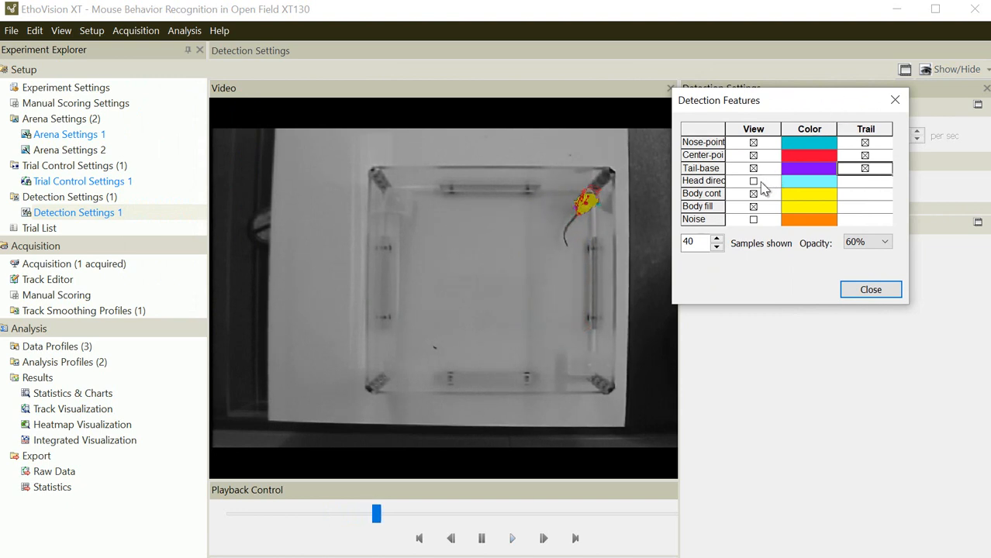
pyautogui.click(752, 182)
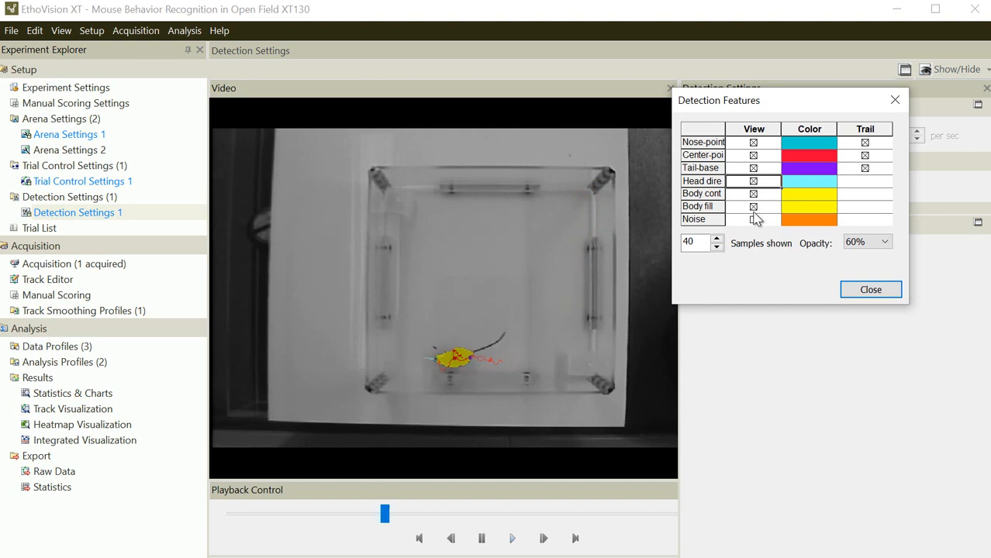
pyautogui.click(869, 290)
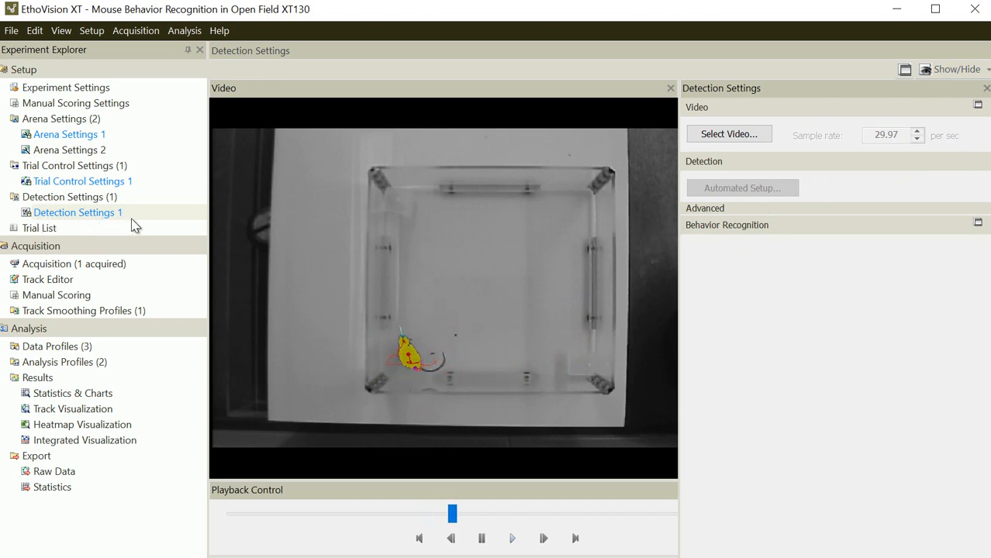
# Expand the advanced detection settings, review the method, smoothing, subject contour and subject size sections, and pause the video
pyautogui.click(718, 210)
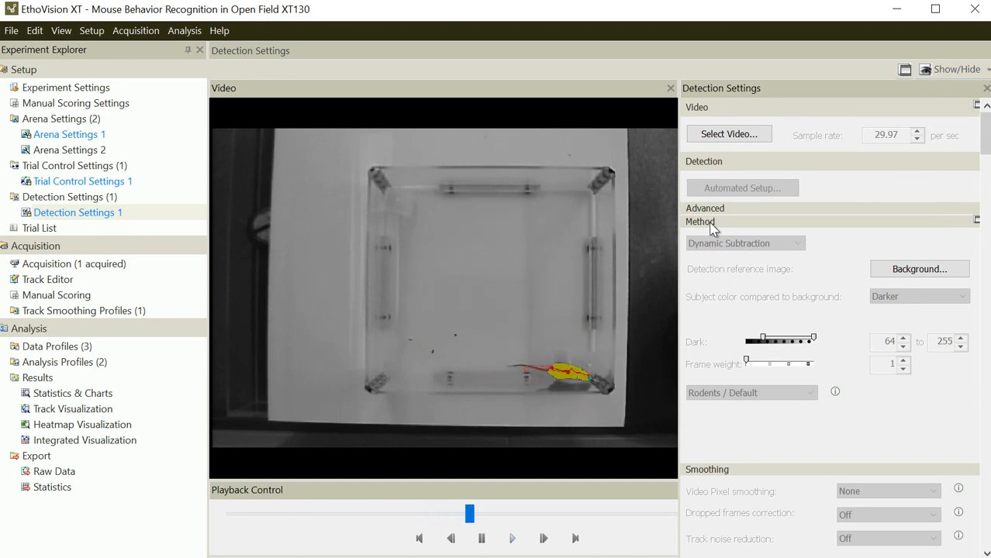
pyautogui.moveTo(983, 143); pyautogui.dragTo(986, 524)
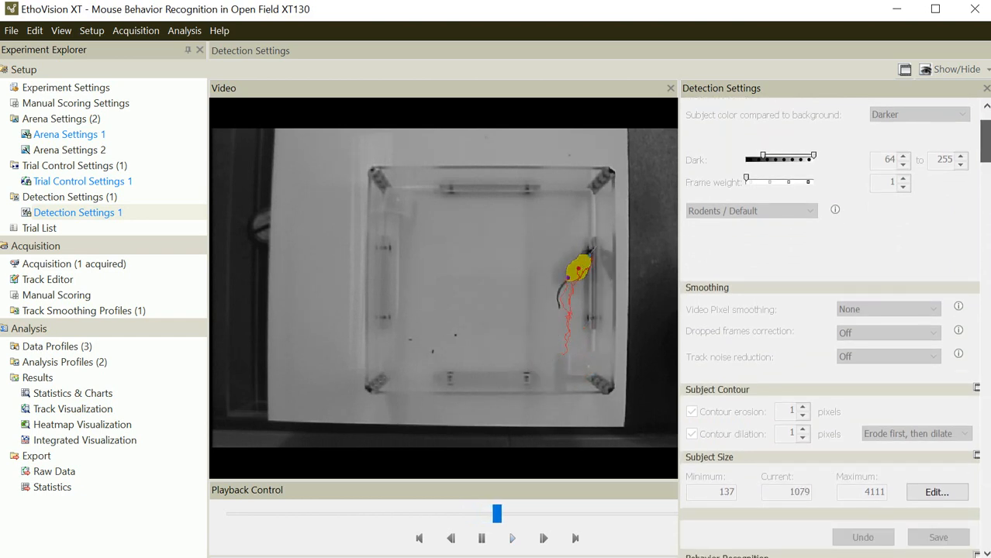
pyautogui.moveTo(986, 141); pyautogui.dragTo(986, 134)
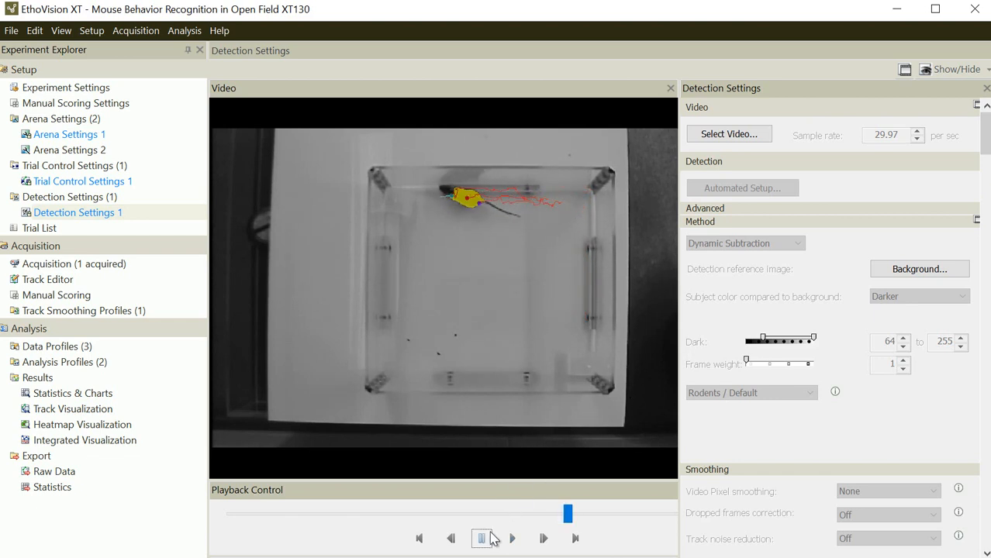
# Hide the nose-point, center-point, tail-base, head direction, body contour and body fill in the detection features
pyautogui.click(964, 70)
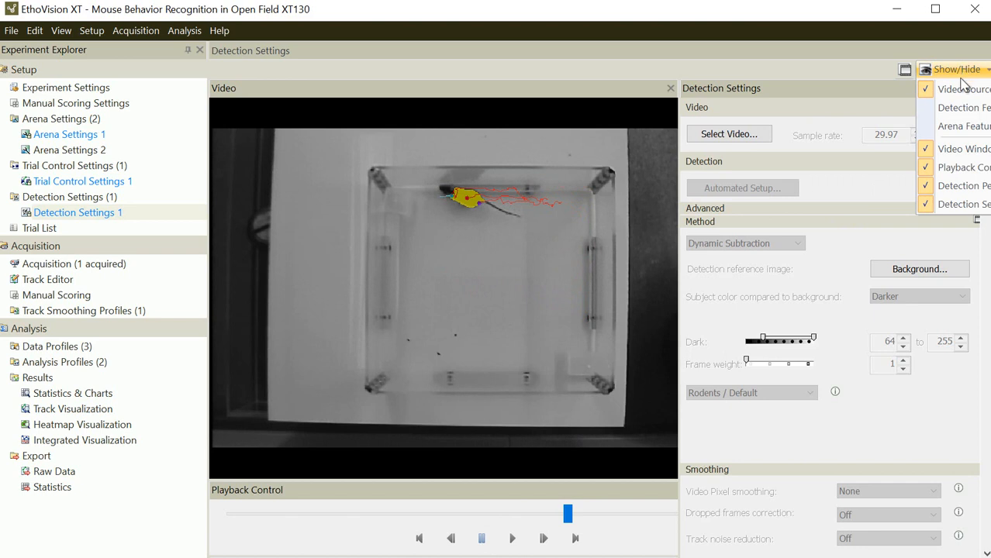
pyautogui.click(960, 107)
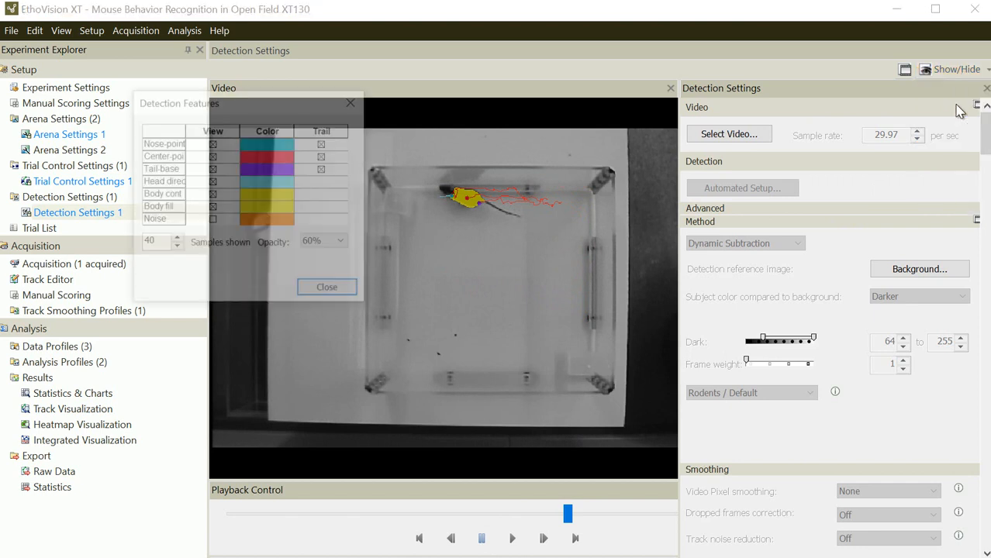
pyautogui.click(213, 144)
pyautogui.click(213, 156)
pyautogui.click(212, 169)
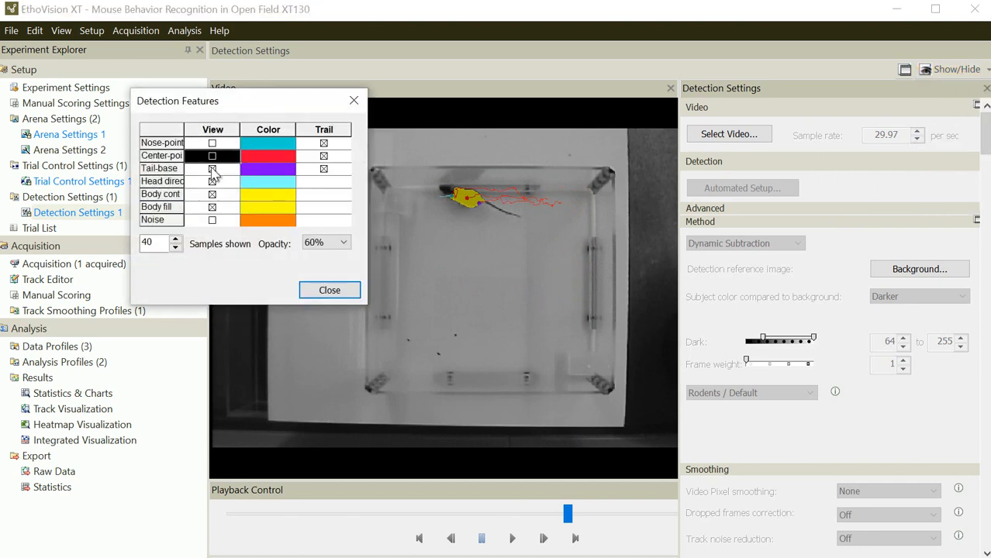
pyautogui.click(213, 181)
pyautogui.click(212, 194)
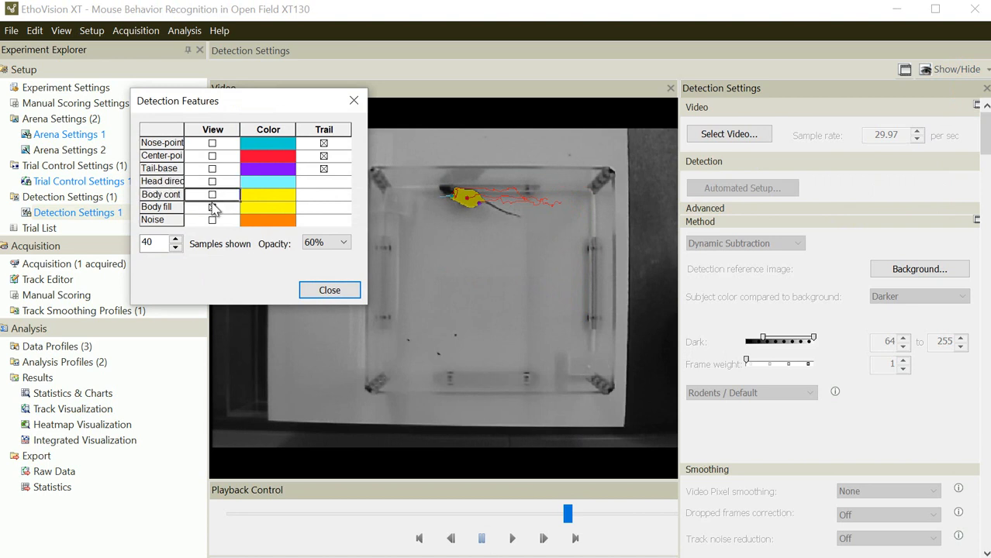
pyautogui.click(212, 207)
# Turn off the trails for the tail-base, center-point and nose-point, and close the detection features
pyautogui.click(324, 169)
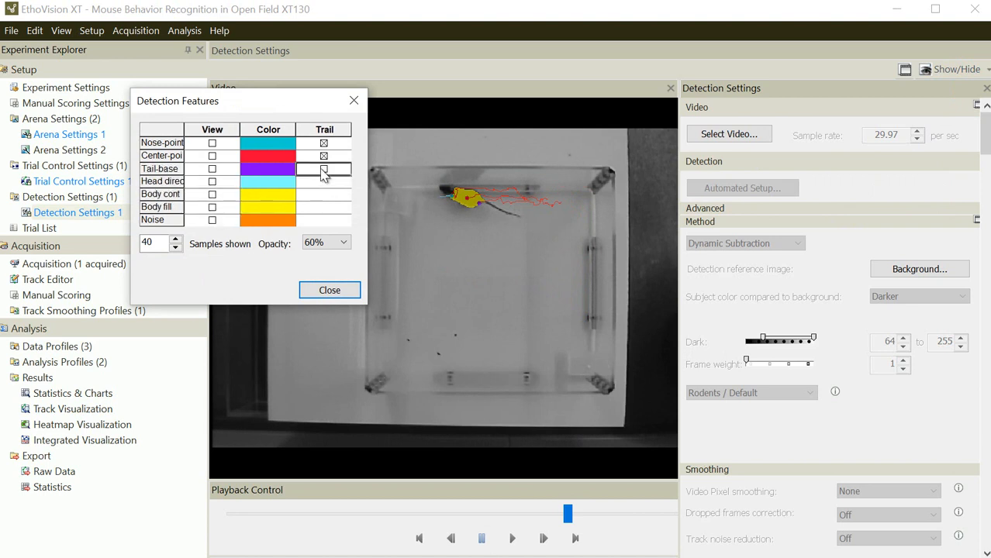
pyautogui.click(324, 157)
pyautogui.click(324, 144)
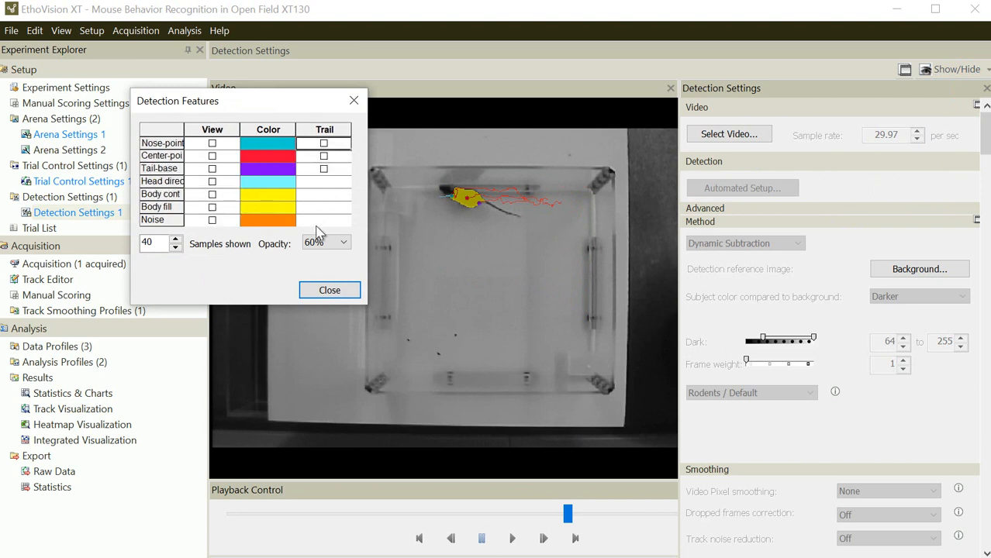
pyautogui.click(329, 290)
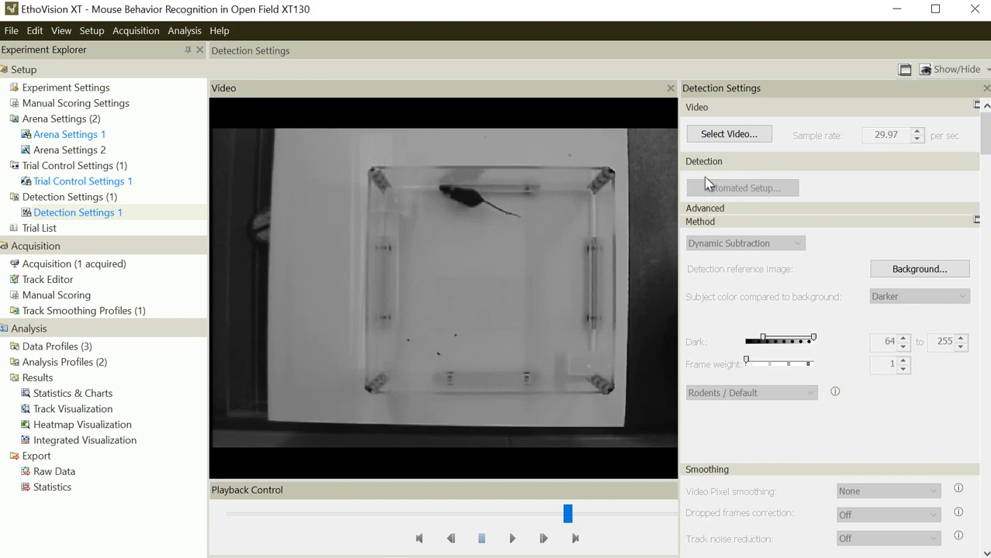
# Show only the body contour of the mouse in the detection features
pyautogui.click(938, 74)
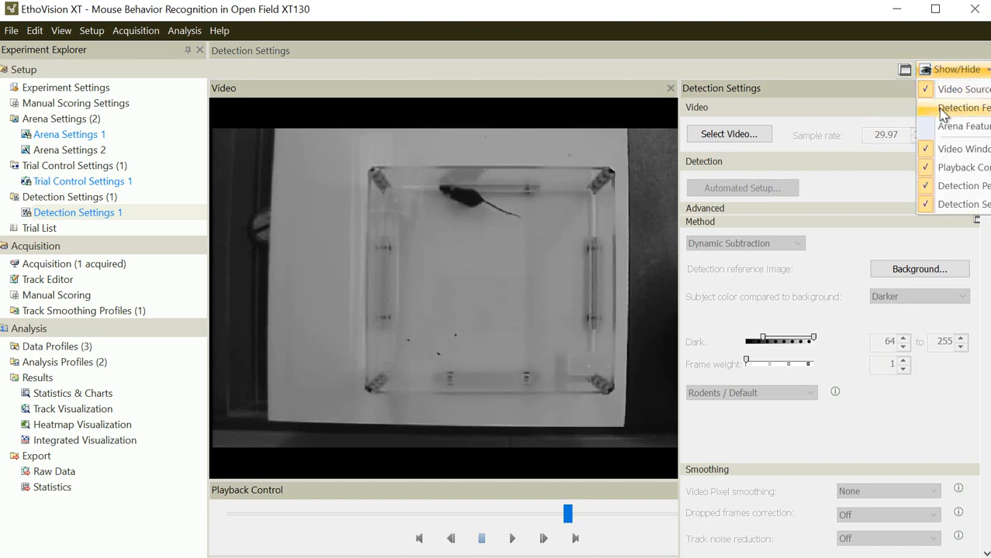
pyautogui.click(943, 114)
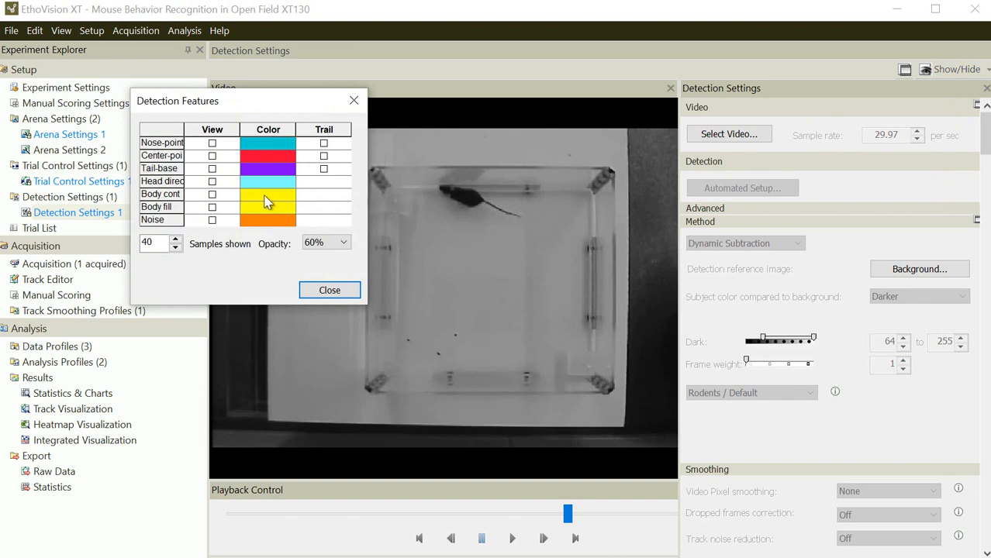
pyautogui.click(213, 199)
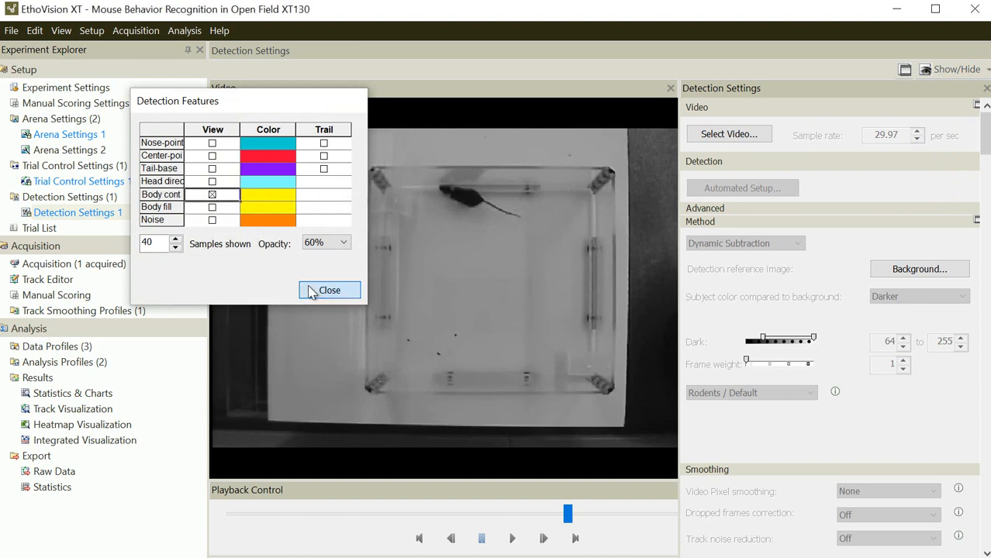
pyautogui.click(328, 290)
# Add the body fill to the displayed detection features, and briefly play the video to check it before pausing
pyautogui.click(933, 71)
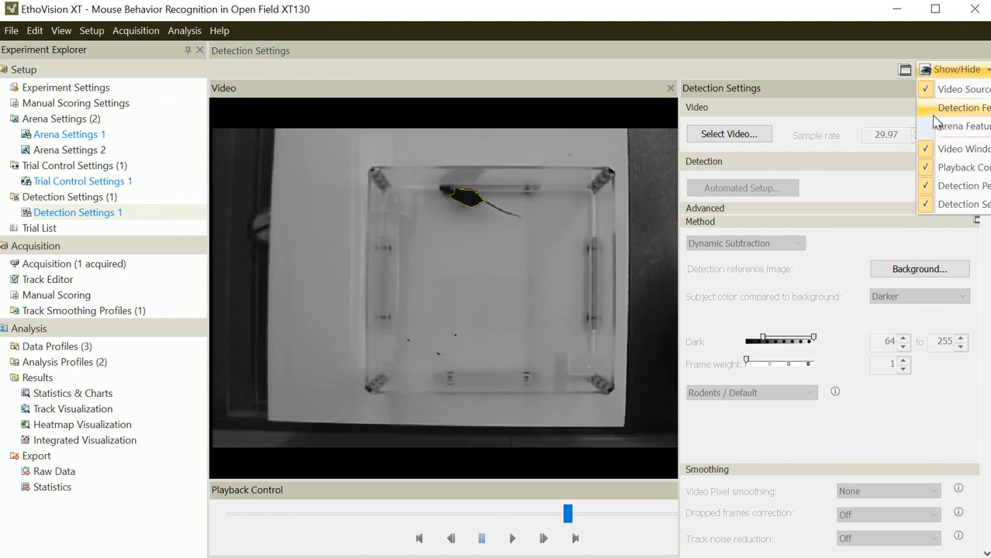
pyautogui.click(935, 114)
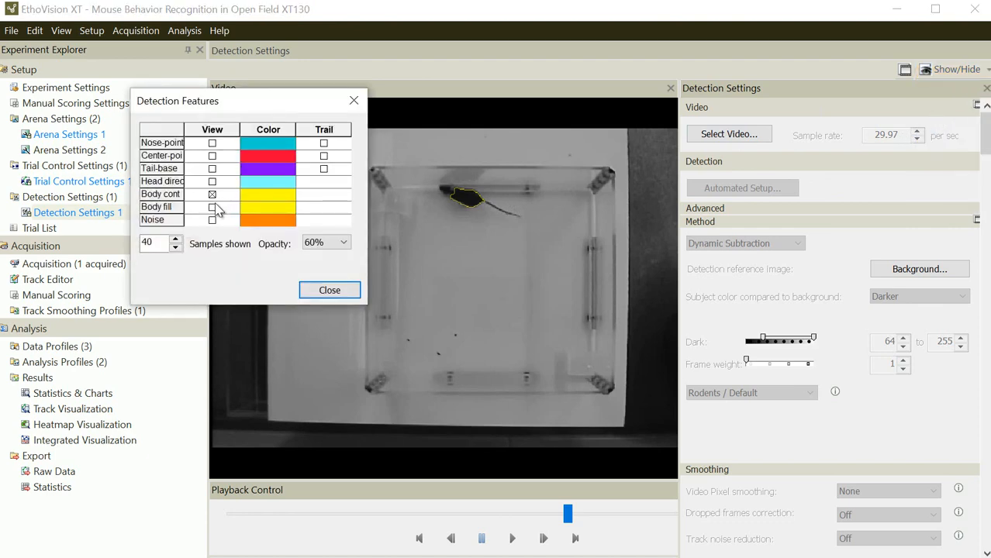
pyautogui.click(213, 208)
pyautogui.click(308, 288)
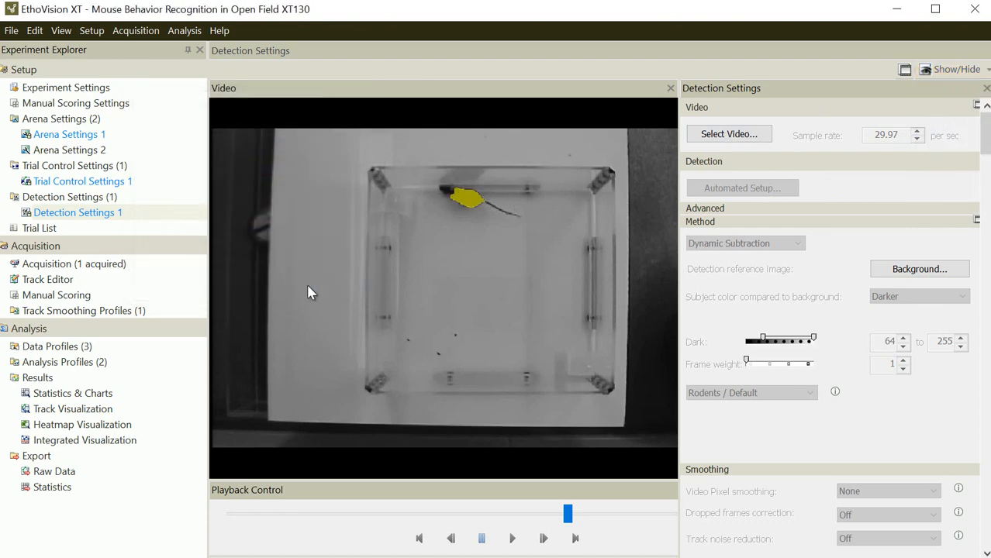
pyautogui.click(512, 539)
pyautogui.click(481, 538)
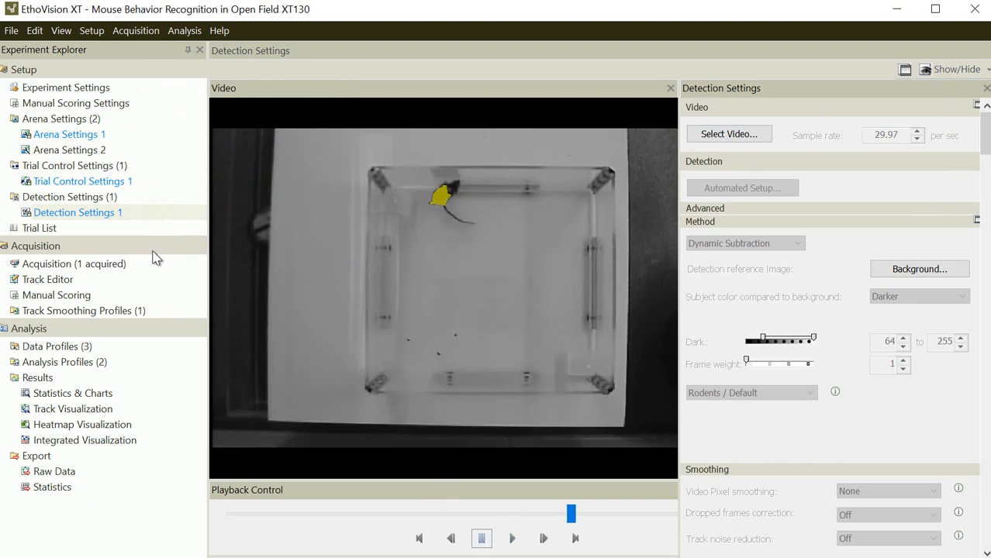
# Open the Trial List and add 1 trial to it
pyautogui.click(50, 229)
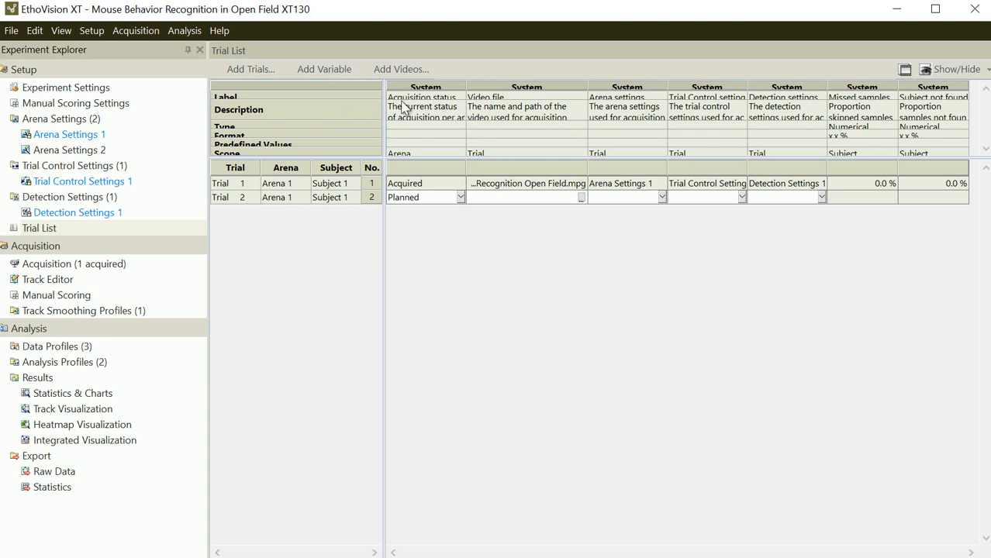
pyautogui.click(249, 70)
pyautogui.moveTo(469, 250); pyautogui.dragTo(329, 273)
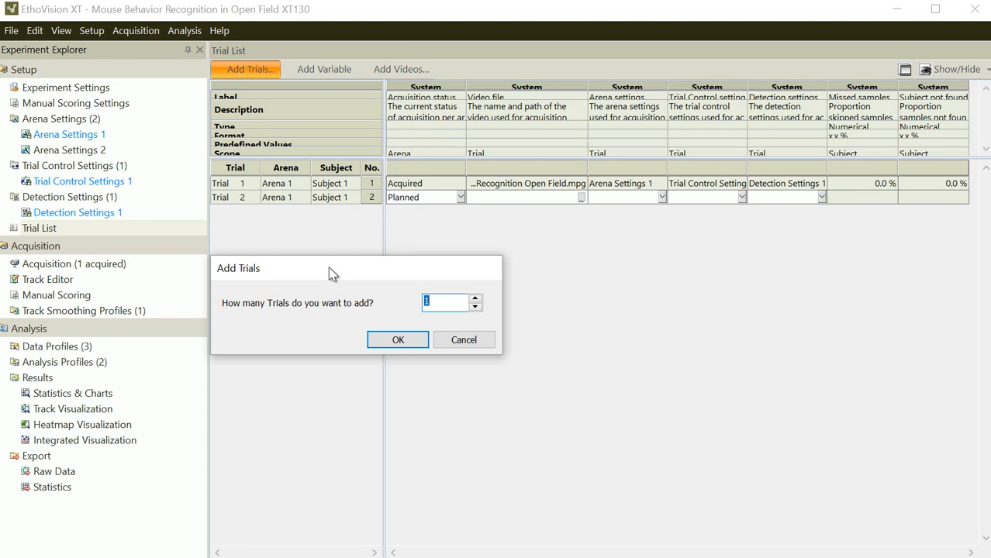
pyautogui.click(423, 344)
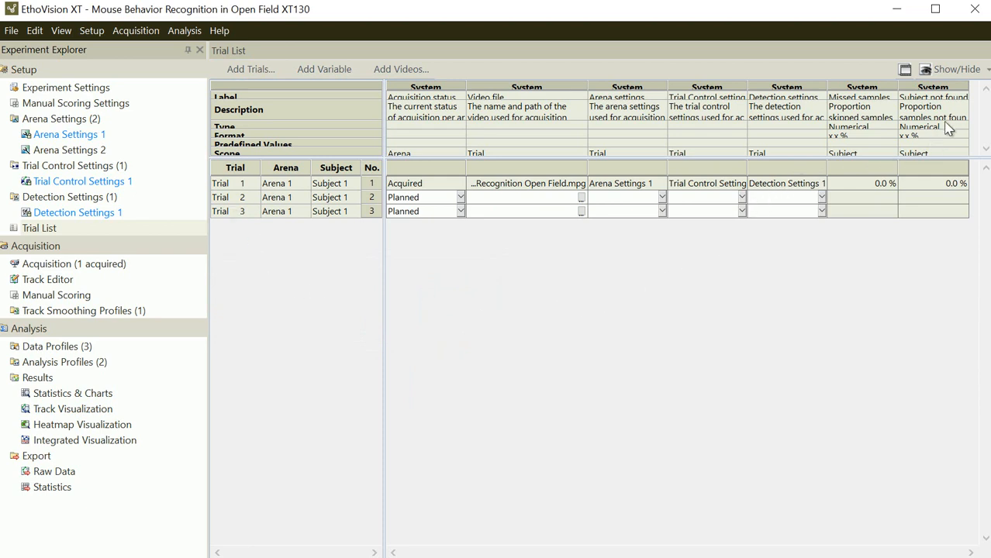
# Add a user-defined variable to the trial list and label it Treatment
pyautogui.click(330, 69)
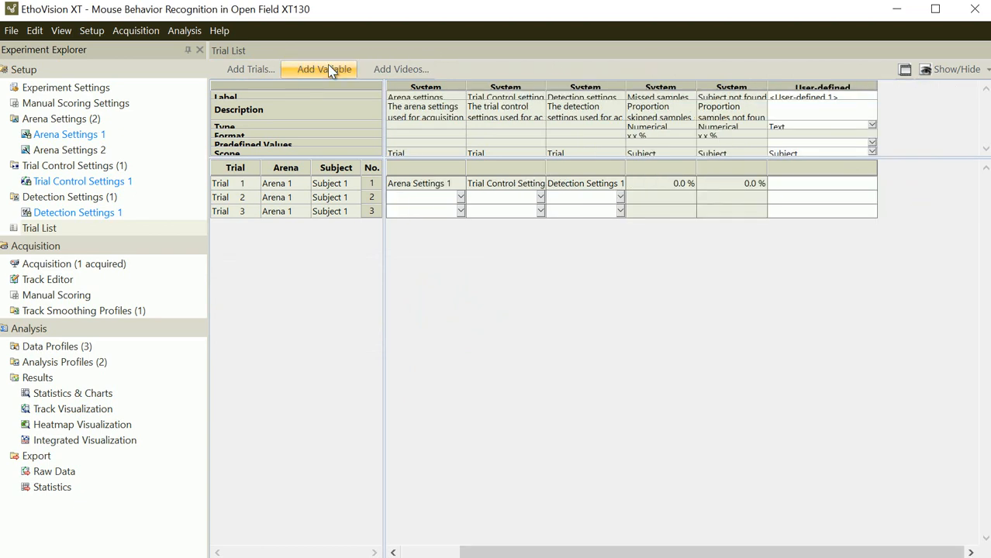
pyautogui.click(854, 99)
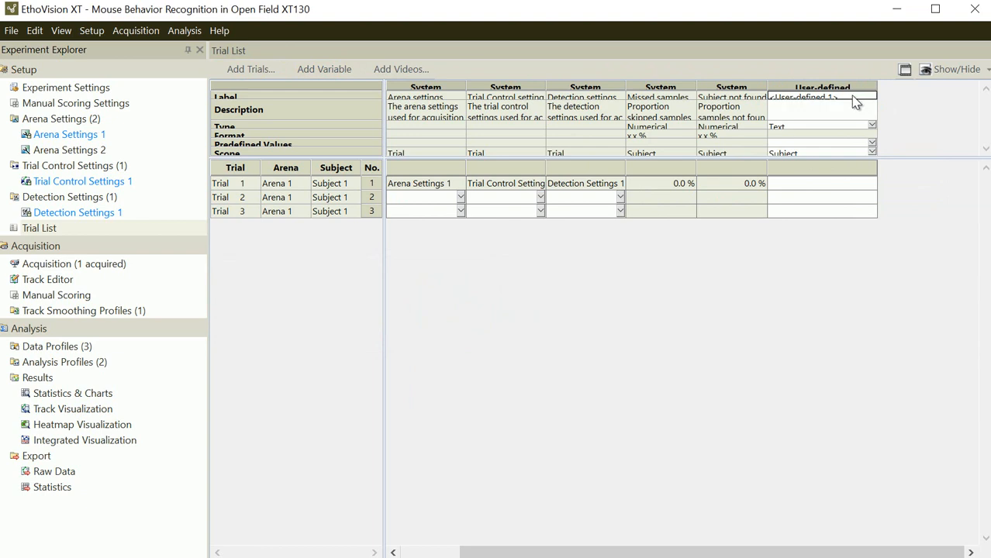
pyautogui.click(852, 98)
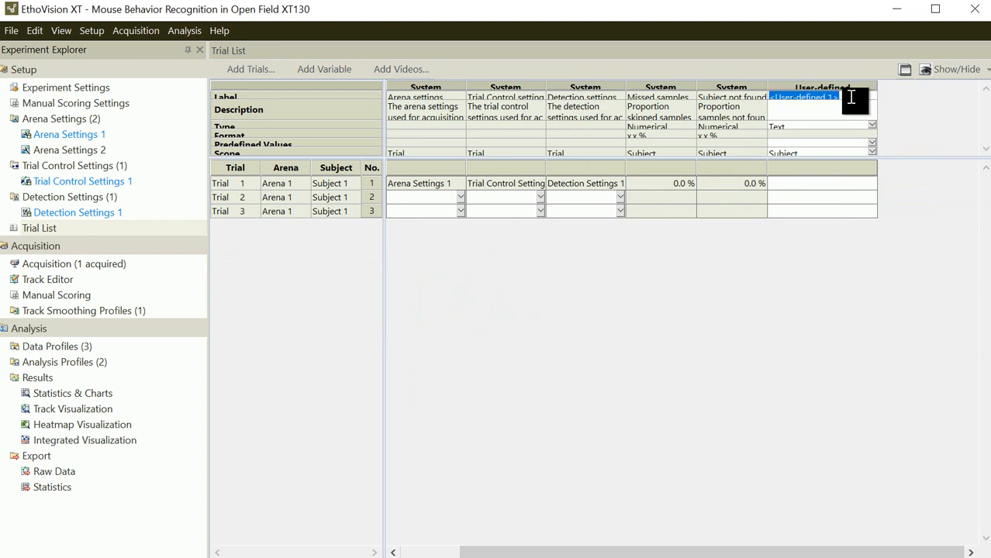
pyautogui.press('BackSpace')
pyautogui.write('Treatment')
# Review the type options of the Treatment variable and choose Subject as its scope
pyautogui.click(872, 126)
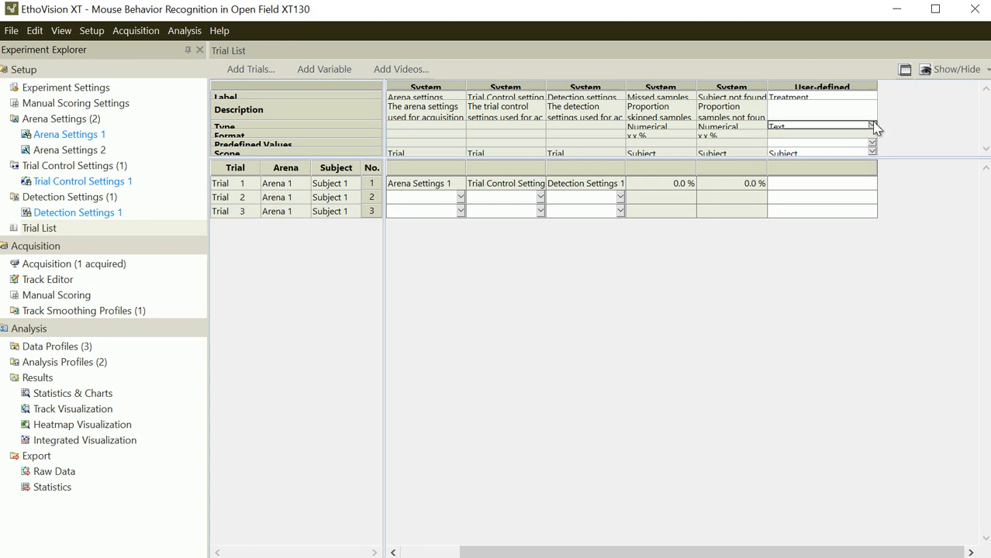
pyautogui.click(871, 126)
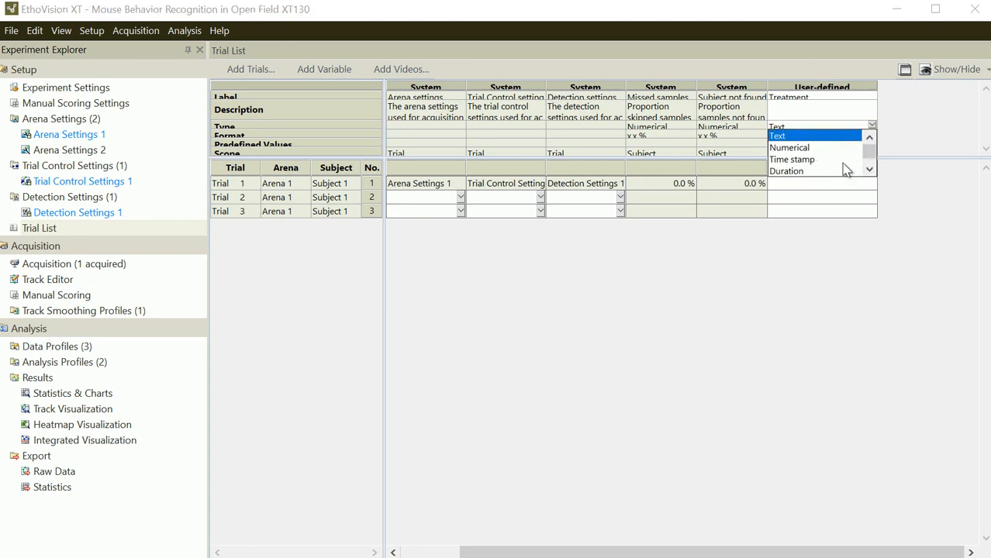
pyautogui.click(923, 202)
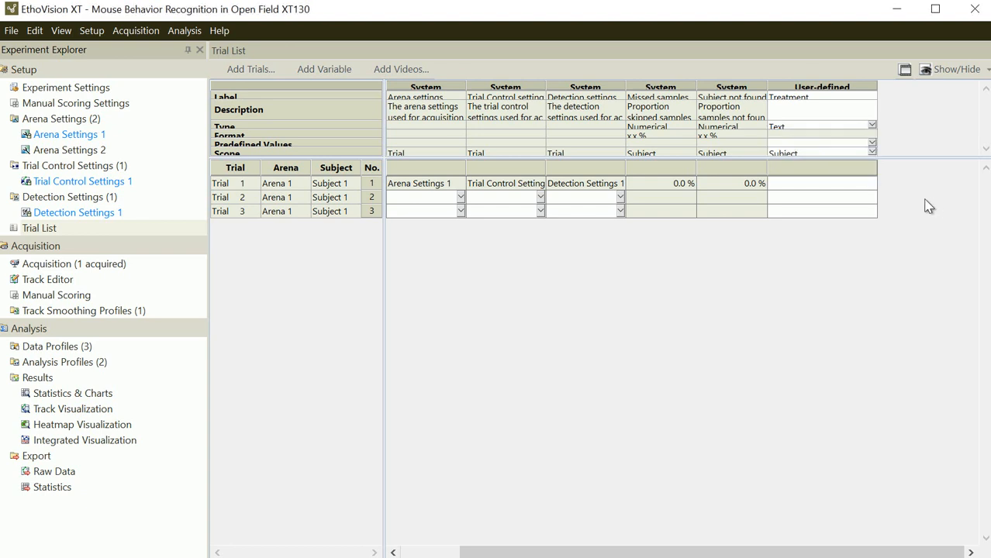
pyautogui.click(873, 152)
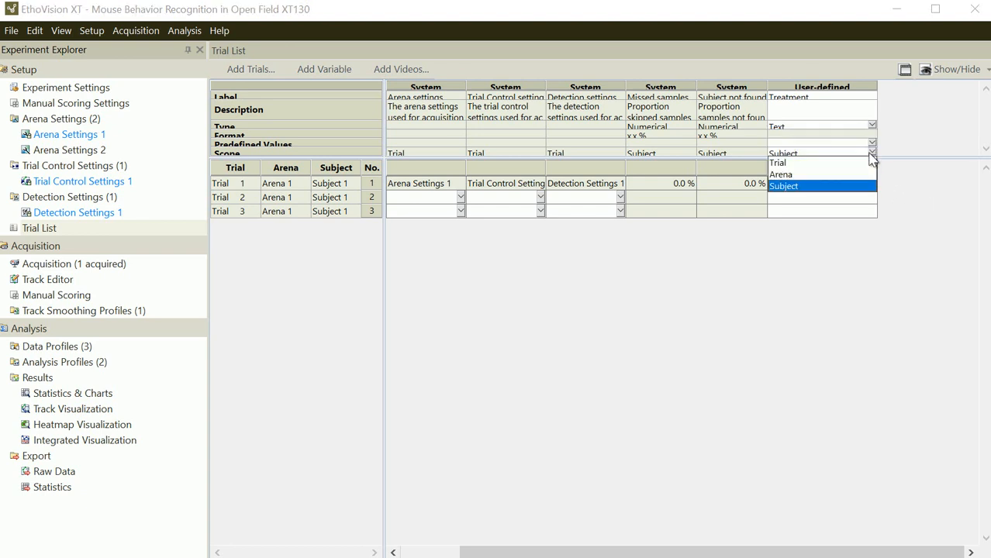
pyautogui.click(829, 187)
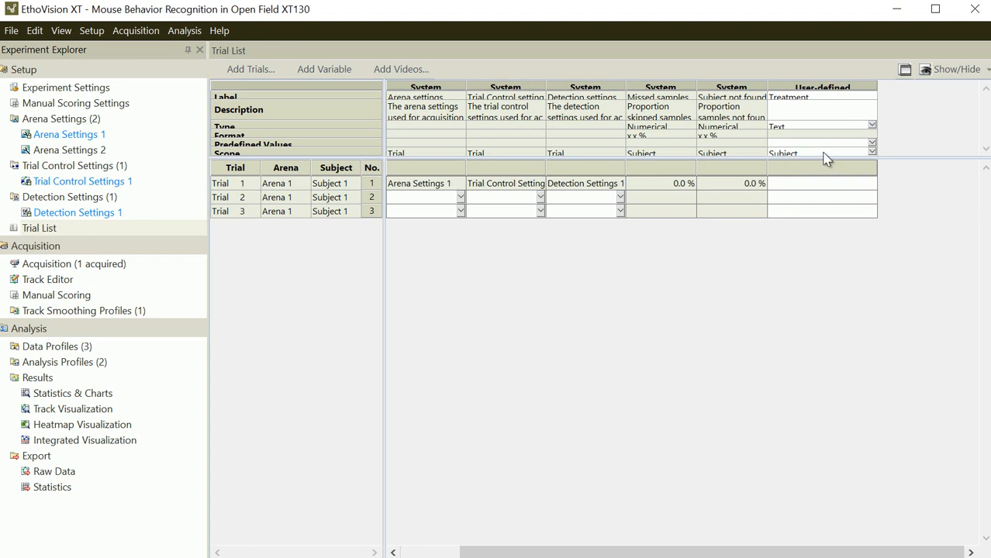
# Define Control and Treated as predefined values of the Treatment variable, with other values still allowed
pyautogui.click(872, 144)
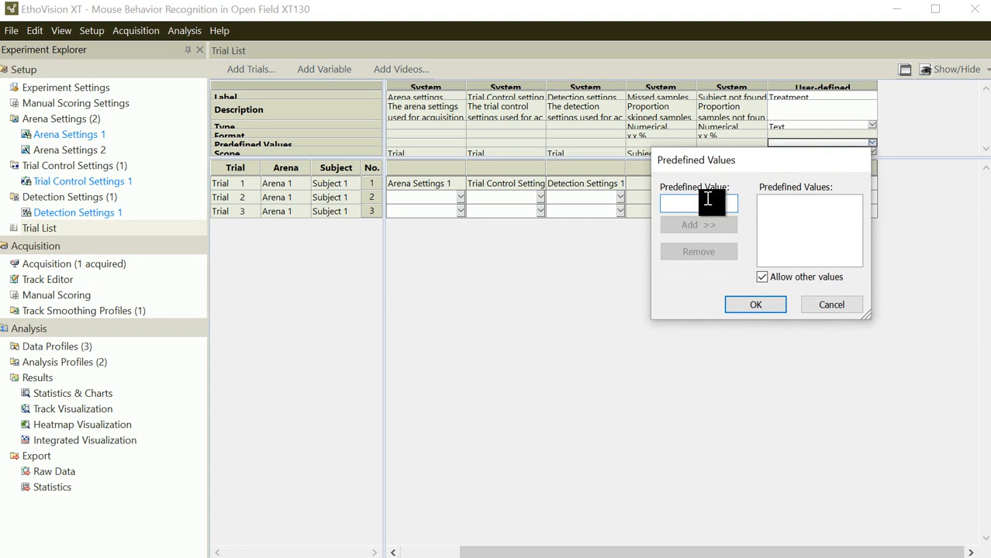
pyautogui.write('Control')
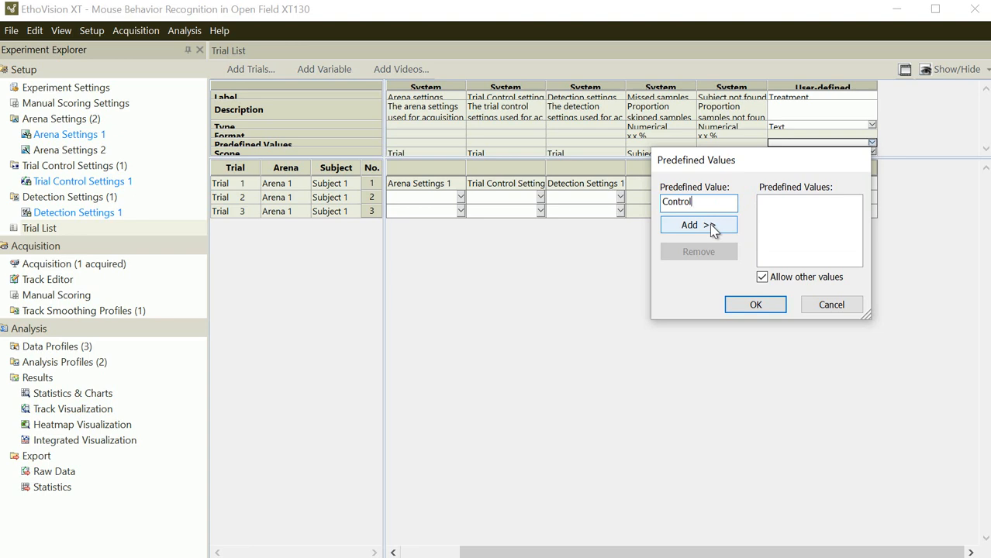
pyautogui.click(710, 224)
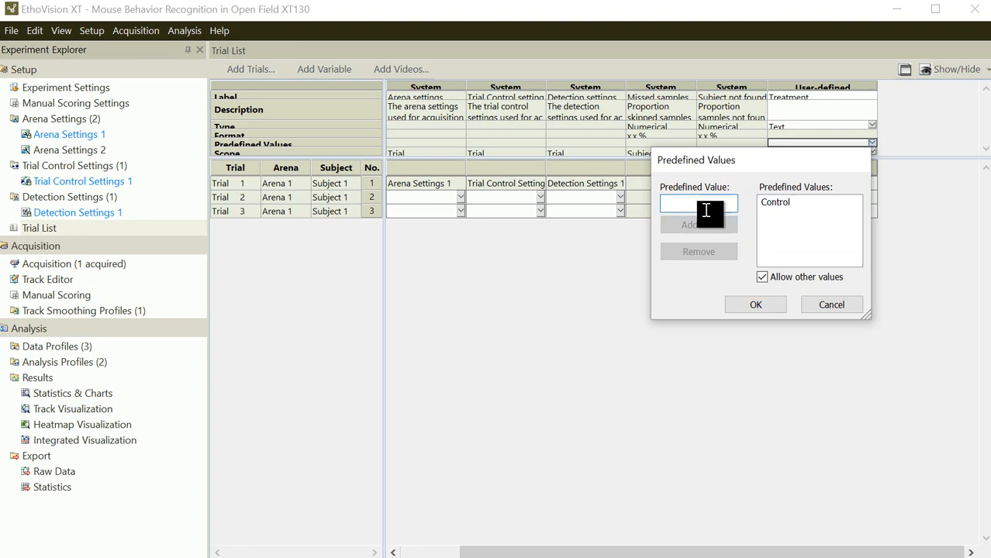
pyautogui.write('Treated')
pyautogui.click(666, 225)
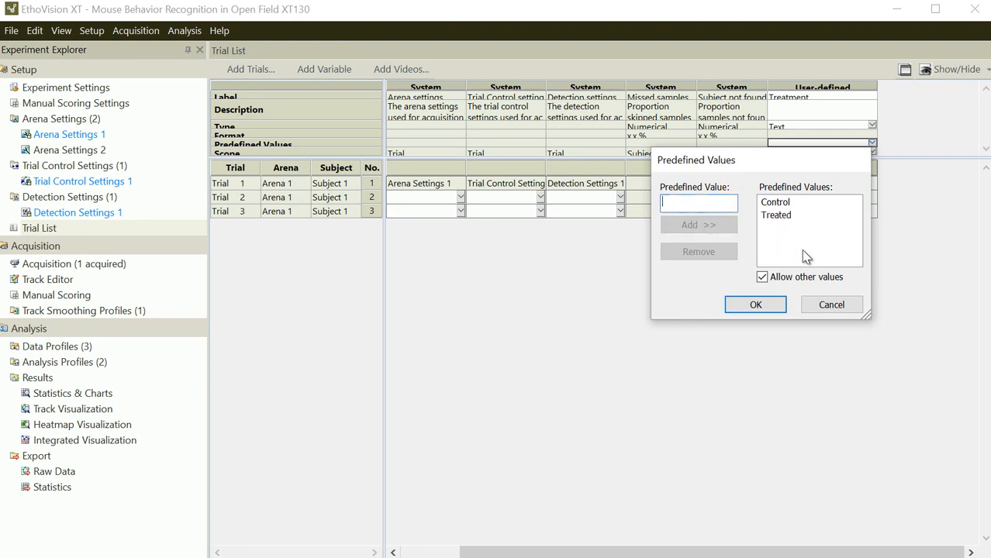
pyautogui.click(767, 309)
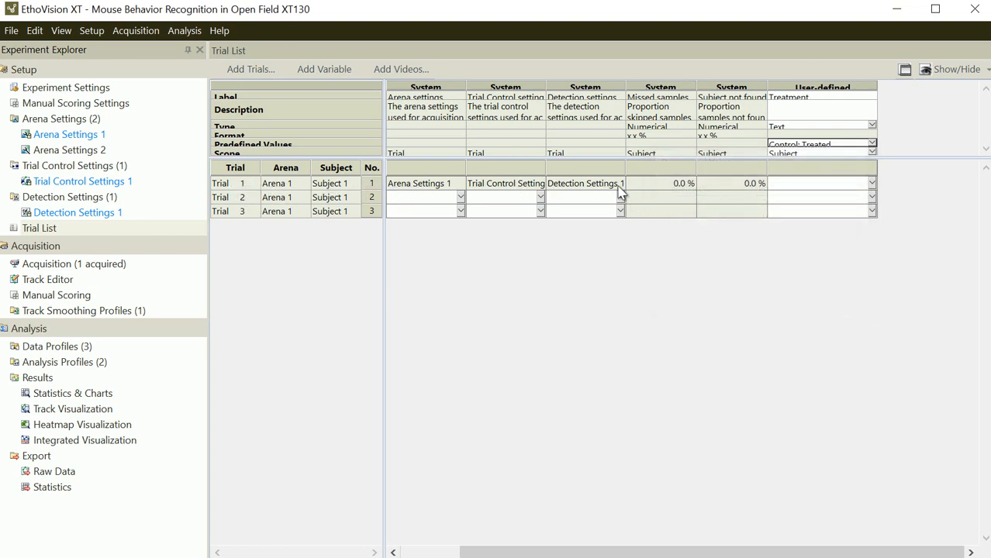
# Assign the Treatment value Control to trial 1, Treated to trial 2 and Control to trial 3
pyautogui.click(871, 183)
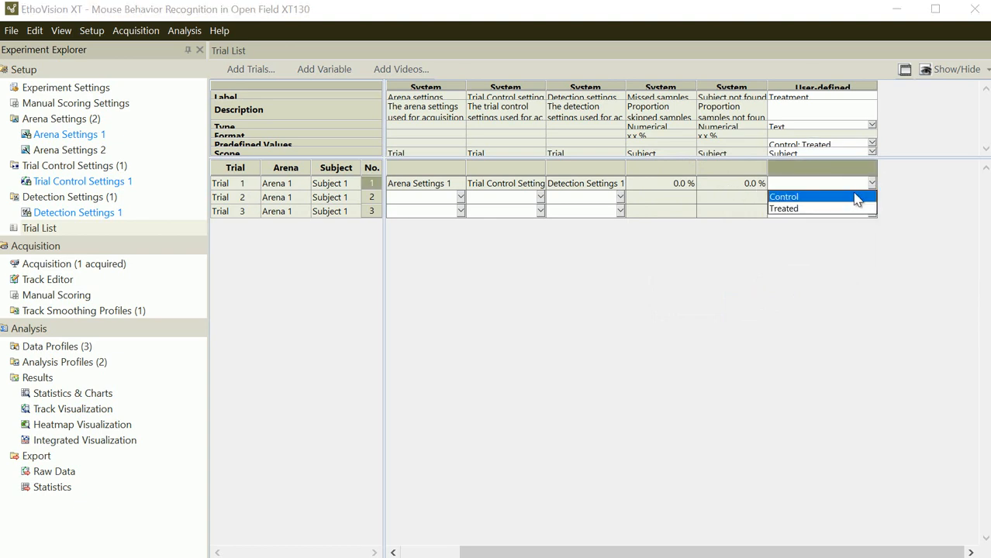
pyautogui.click(859, 196)
pyautogui.click(845, 186)
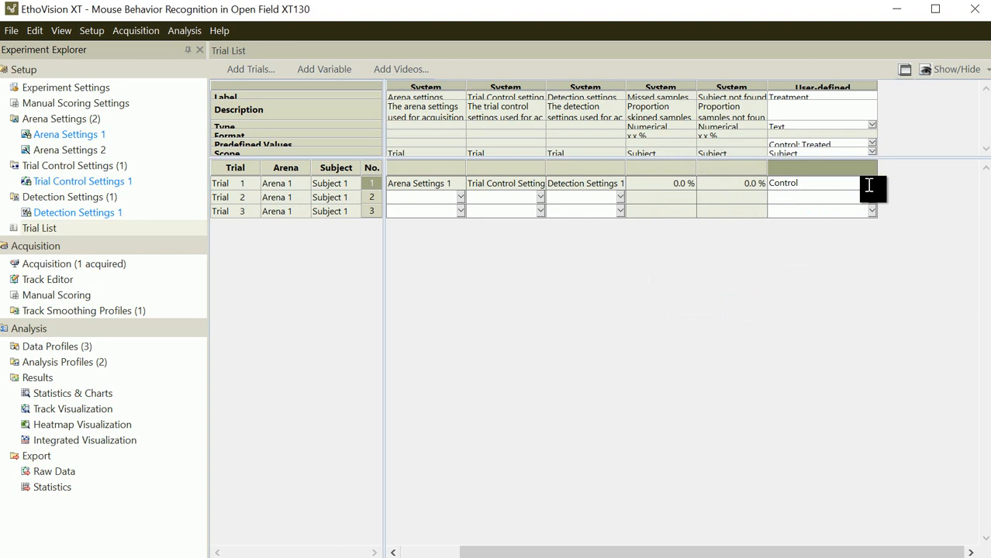
pyautogui.click(872, 198)
pyautogui.click(872, 199)
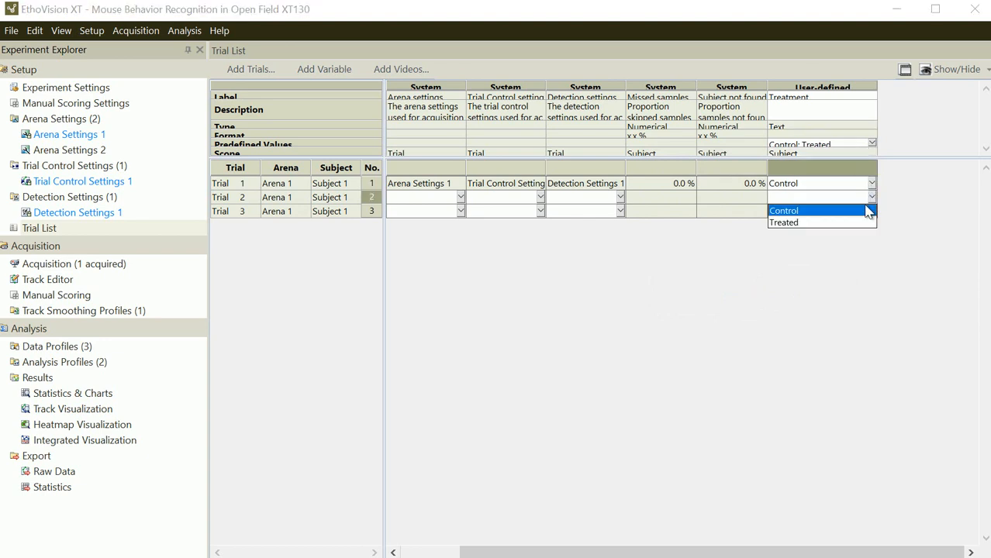
pyautogui.click(820, 225)
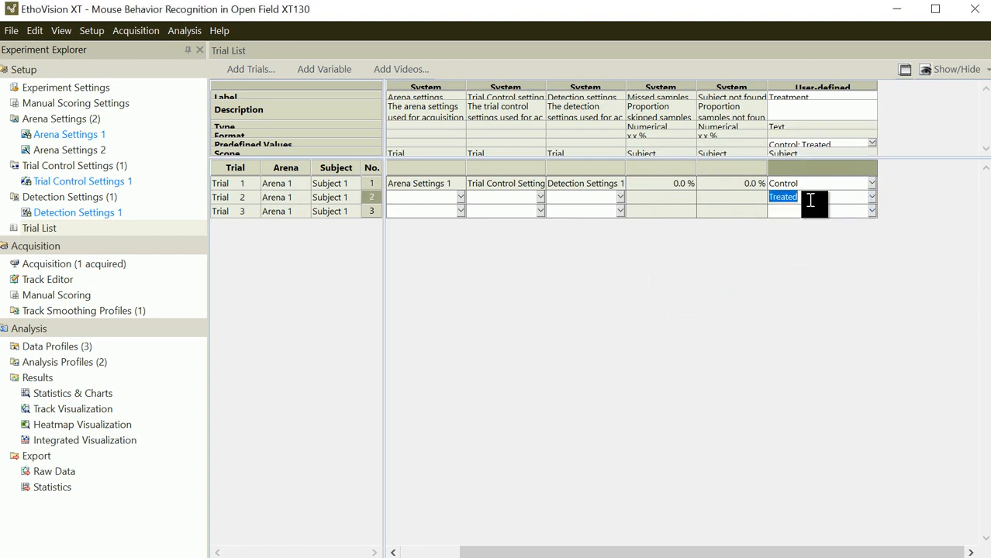
pyautogui.click(810, 200)
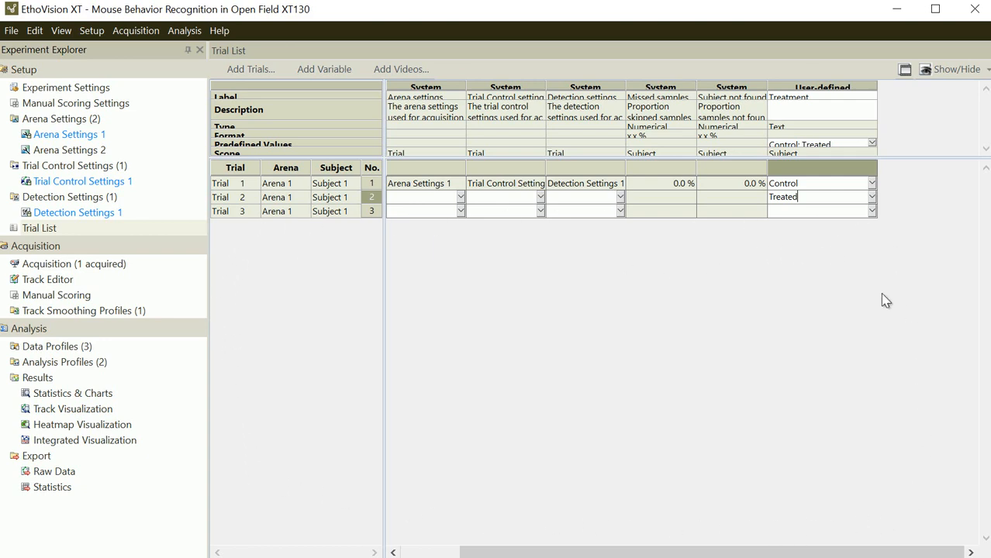
pyautogui.click(870, 211)
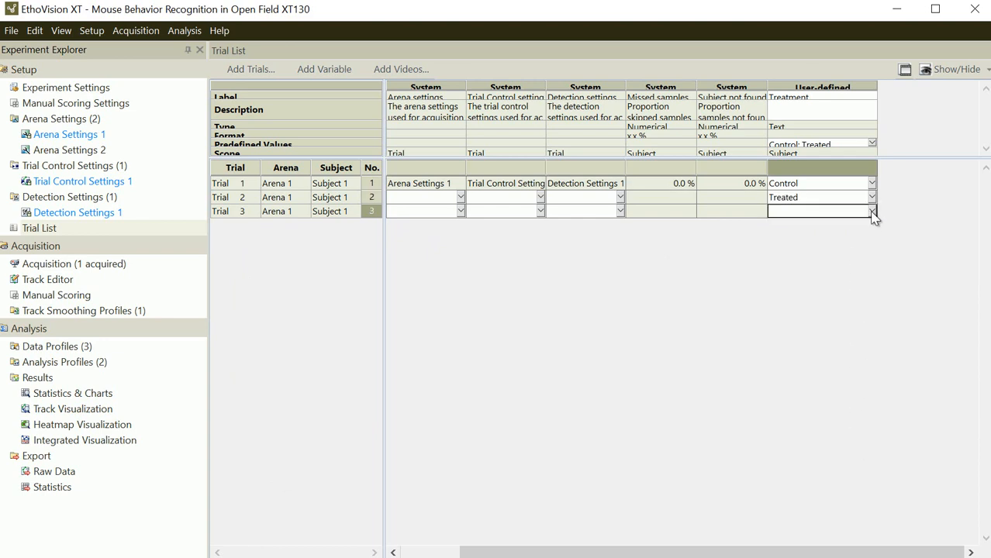
pyautogui.click(872, 211)
pyautogui.click(868, 223)
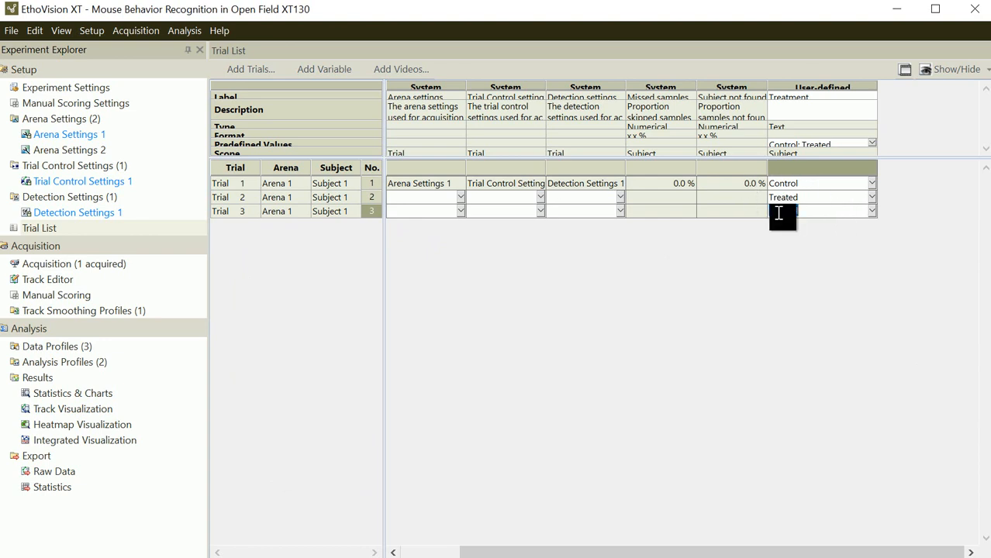
pyautogui.click(827, 210)
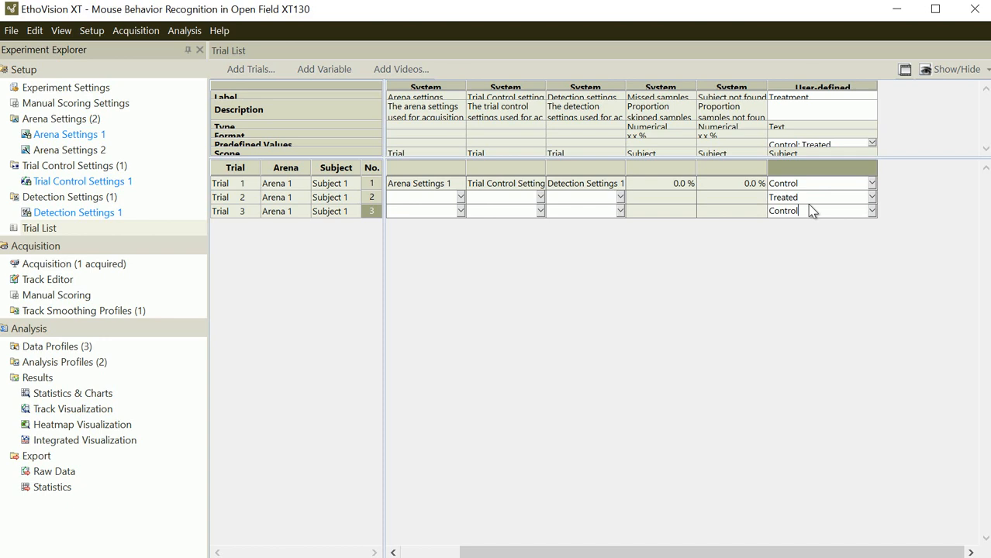
# View trial 1 in the Track Editor, and return to the Setup overview
pyautogui.click(78, 267)
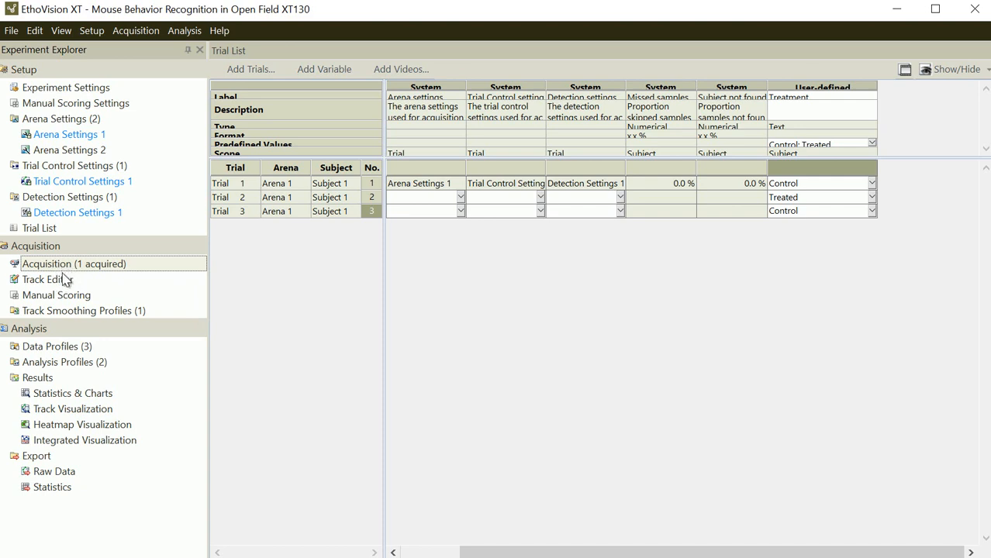
pyautogui.click(64, 280)
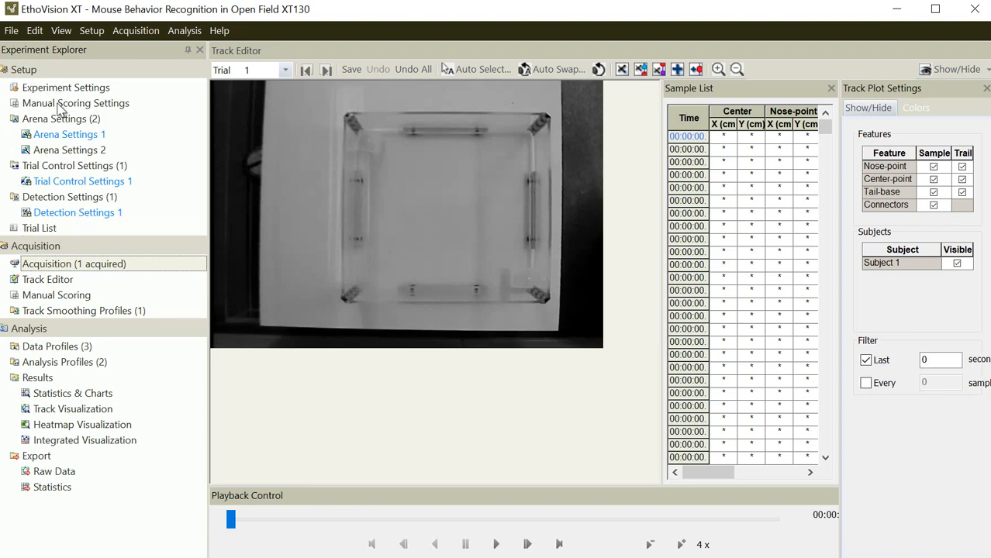
pyautogui.click(28, 72)
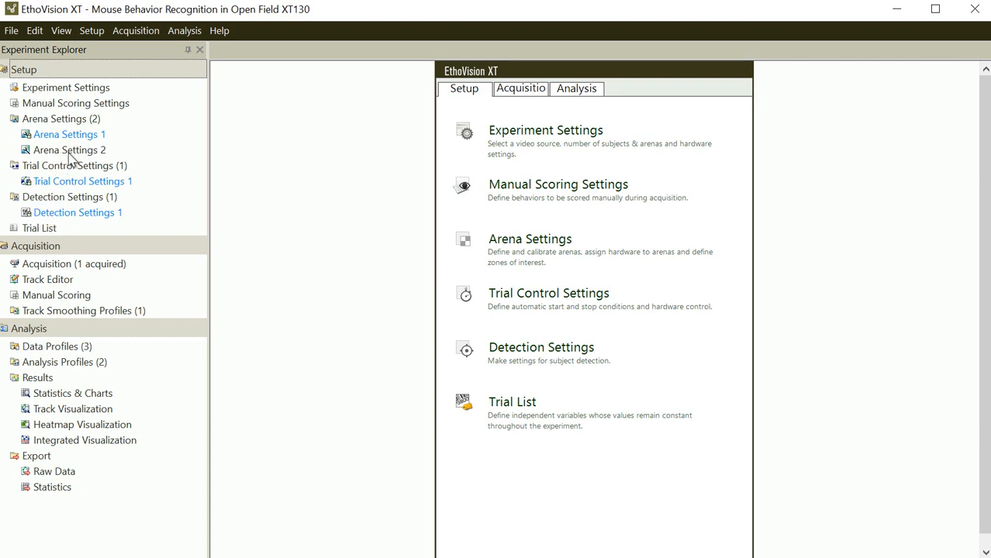
# Collapse the Acquisition and Setup groups in the Experiment Explorer and open the Integrated Visualization
pyautogui.click(44, 263)
pyautogui.click(46, 247)
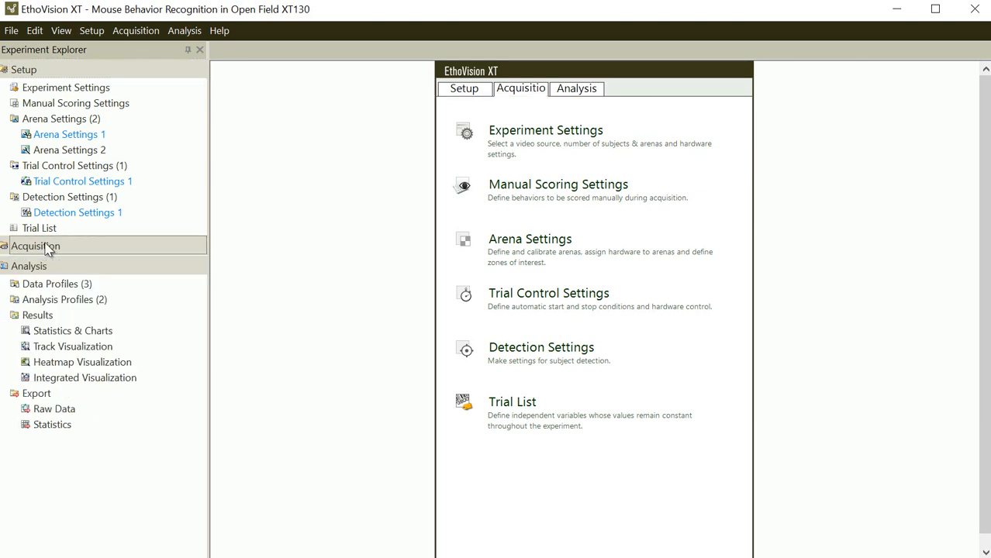
pyautogui.click(32, 72)
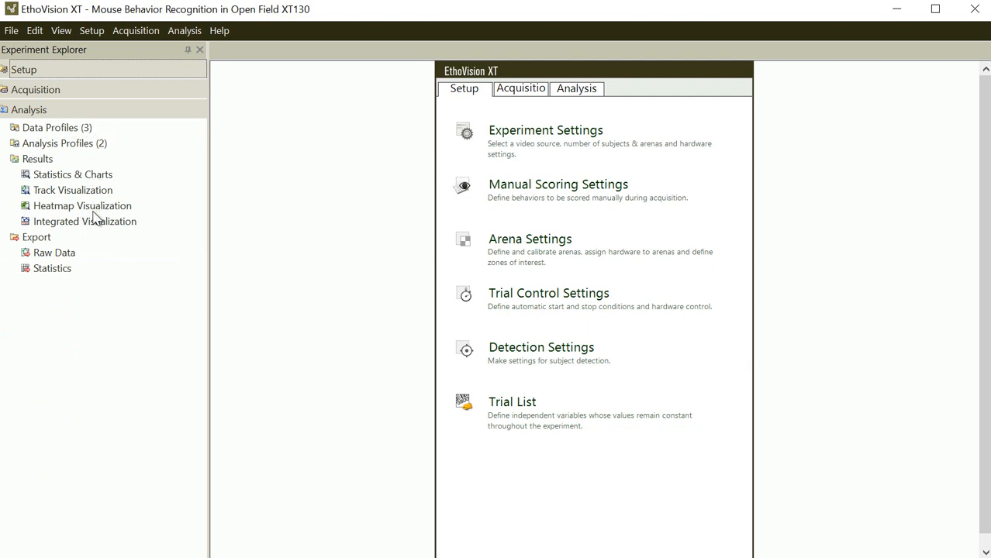
pyautogui.click(65, 227)
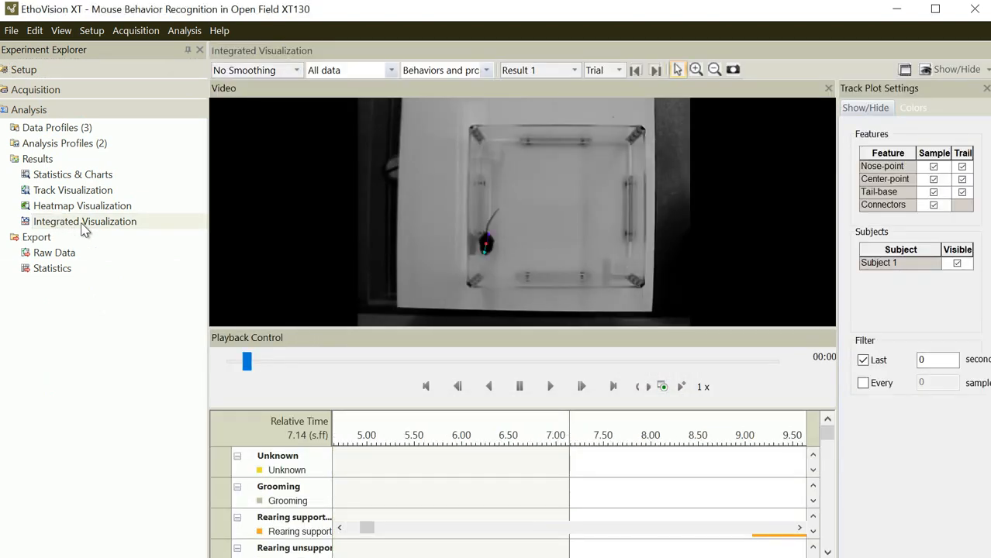
# Play the tracked video and examine the scored behaviors in the timeline, from grooming and rearing to sniffing and walking
pyautogui.moveTo(830, 439); pyautogui.dragTo(828, 481)
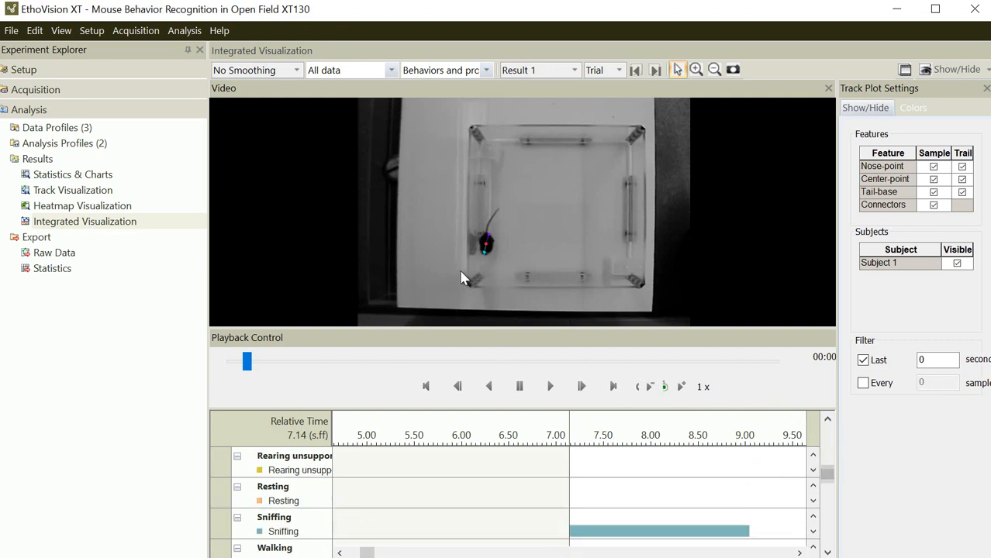
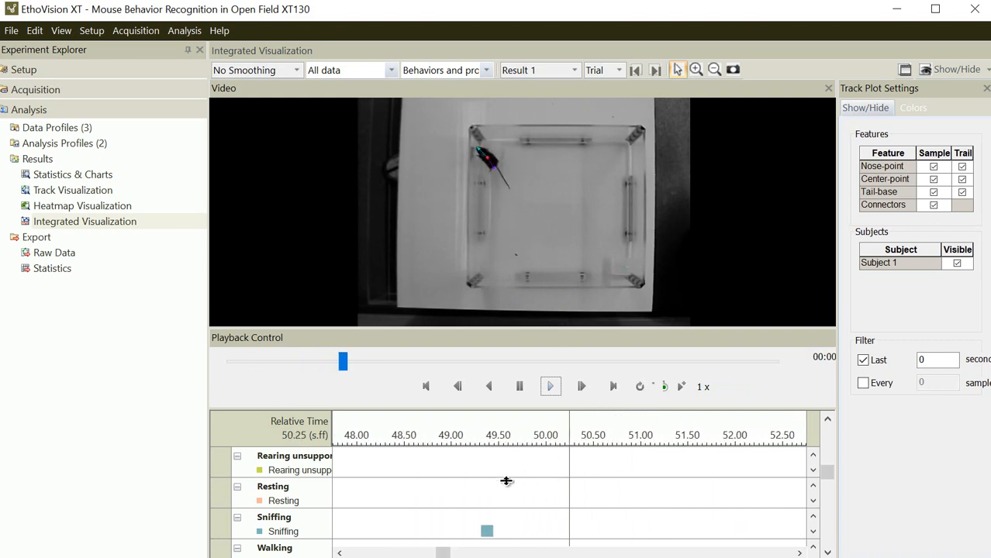
pyautogui.click(828, 489)
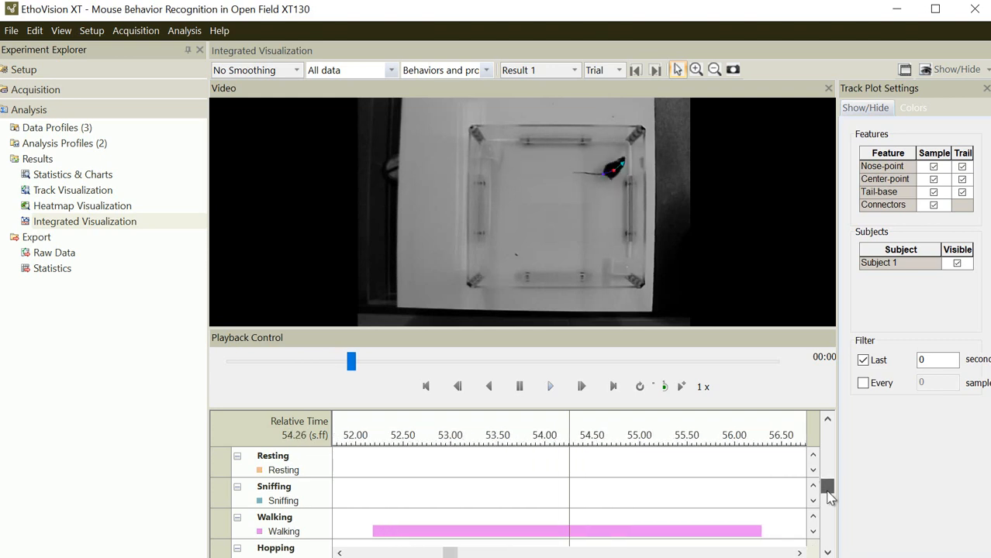
pyautogui.moveTo(829, 498); pyautogui.dragTo(828, 450)
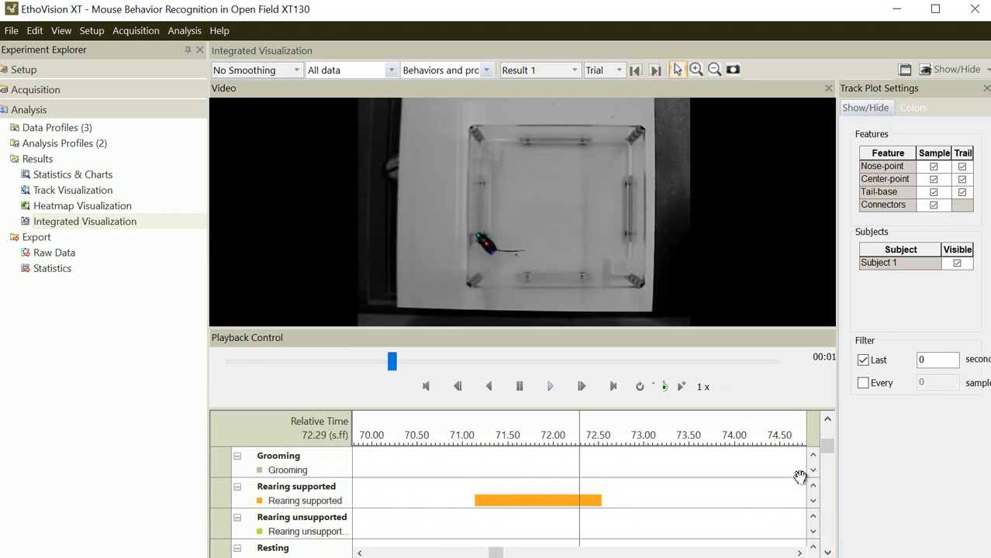
pyautogui.moveTo(827, 443)
pyautogui.mouseDown()
pyautogui.moveTo(829, 511)
pyautogui.moveTo(830, 439)
pyautogui.moveTo(831, 459)
pyautogui.mouseUp()
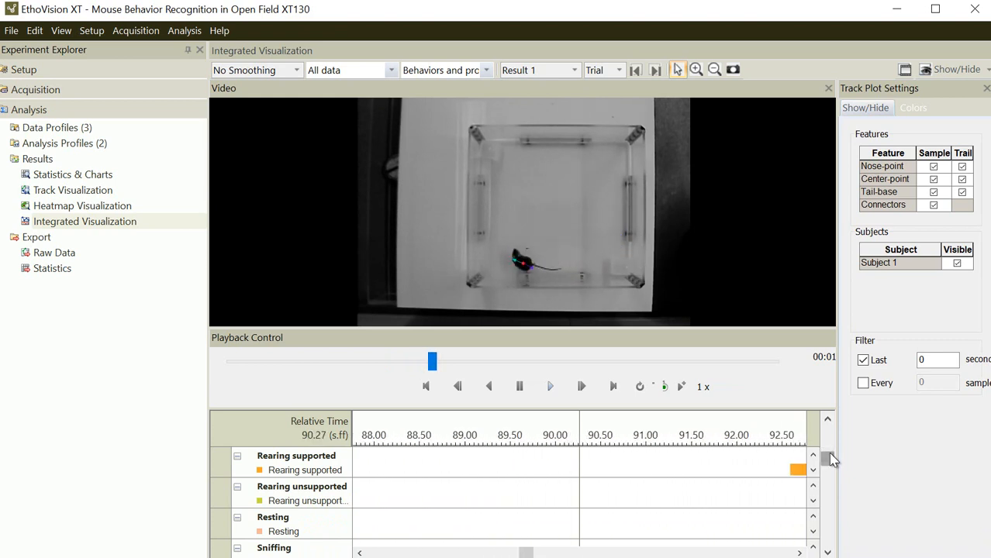
pyautogui.moveTo(683, 472)
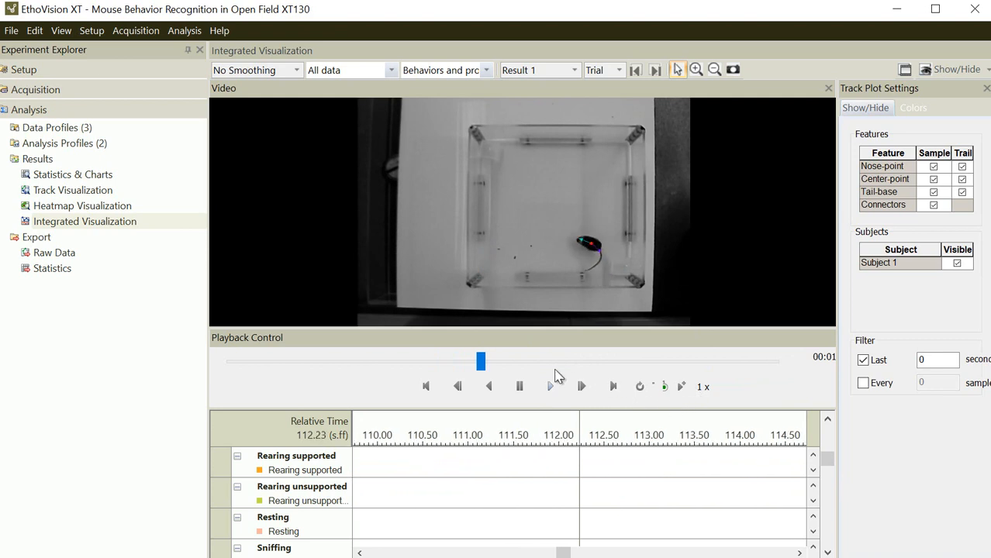
# Pause the playback and position the timeline at the start of the supported rearing event, at about 115.15 s
pyautogui.click(519, 386)
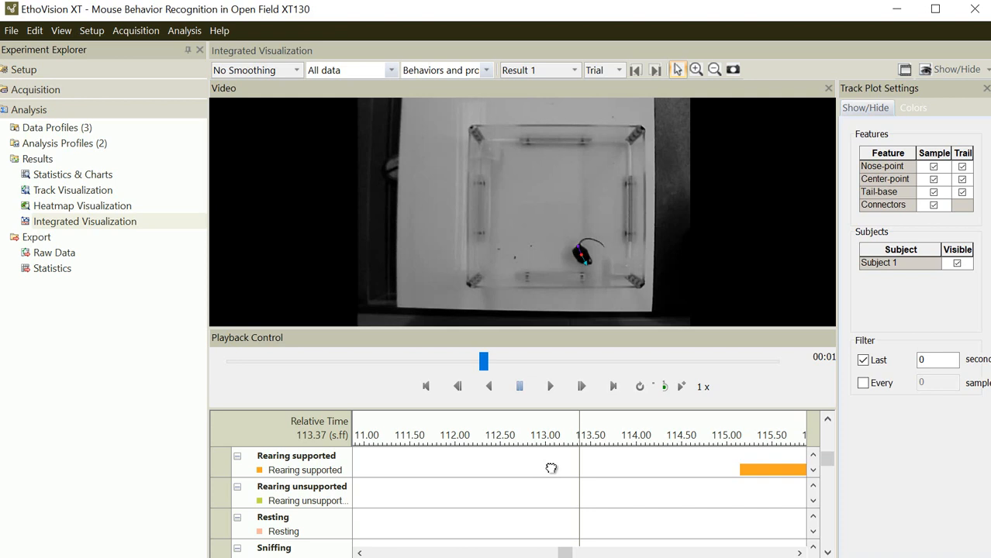
pyautogui.moveTo(548, 468); pyautogui.dragTo(463, 468)
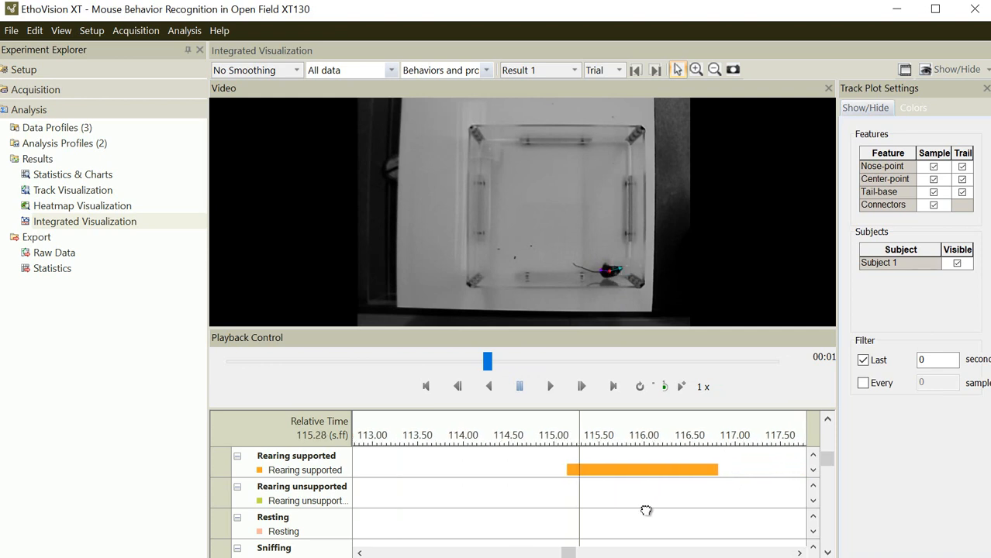
pyautogui.moveTo(646, 510); pyautogui.dragTo(657, 510)
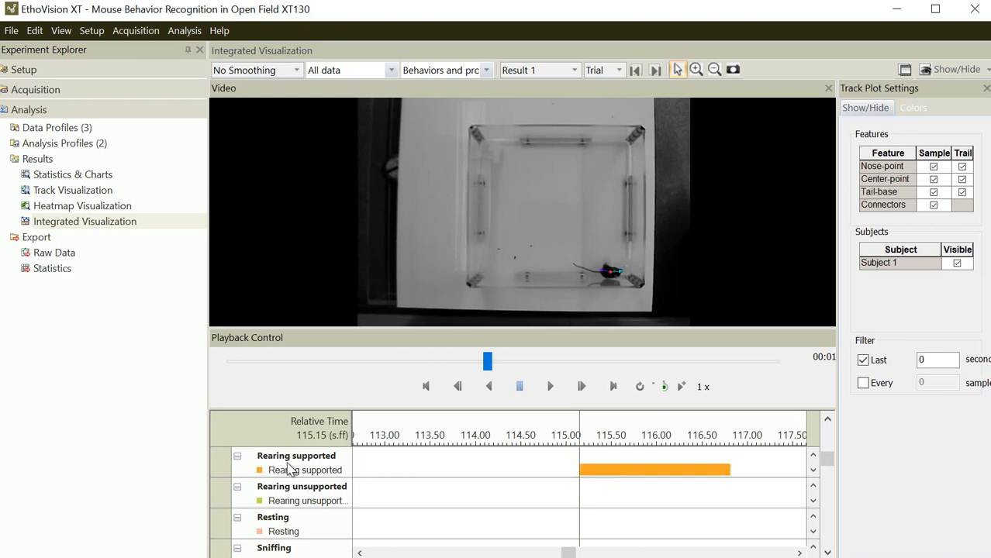
# Move the Playback Control panel out of the way to enlarge the timeline, and bring the behavior probability plot into view
pyautogui.moveTo(580, 468)
pyautogui.moveTo(628, 342); pyautogui.dragTo(627, 557)
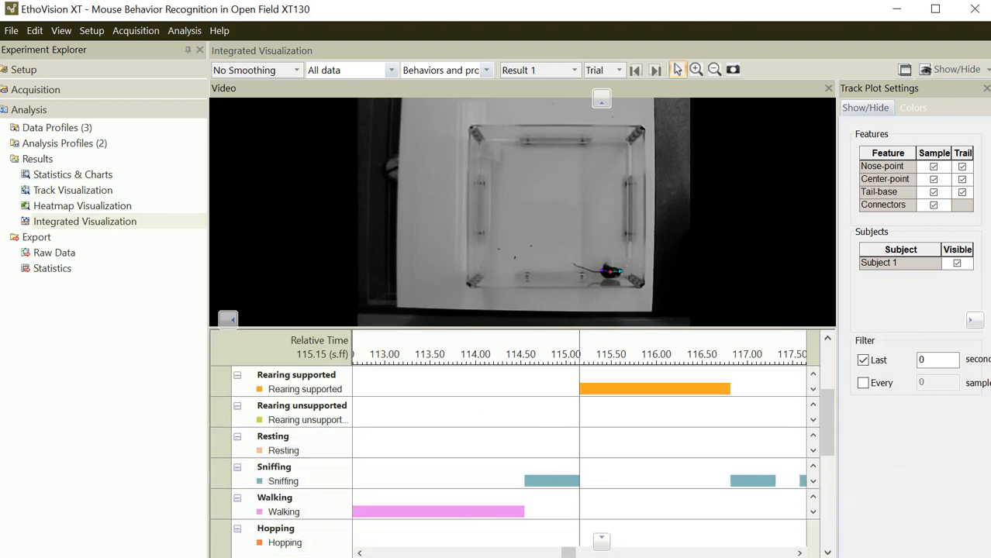
pyautogui.scroll(-5, 653, 383)
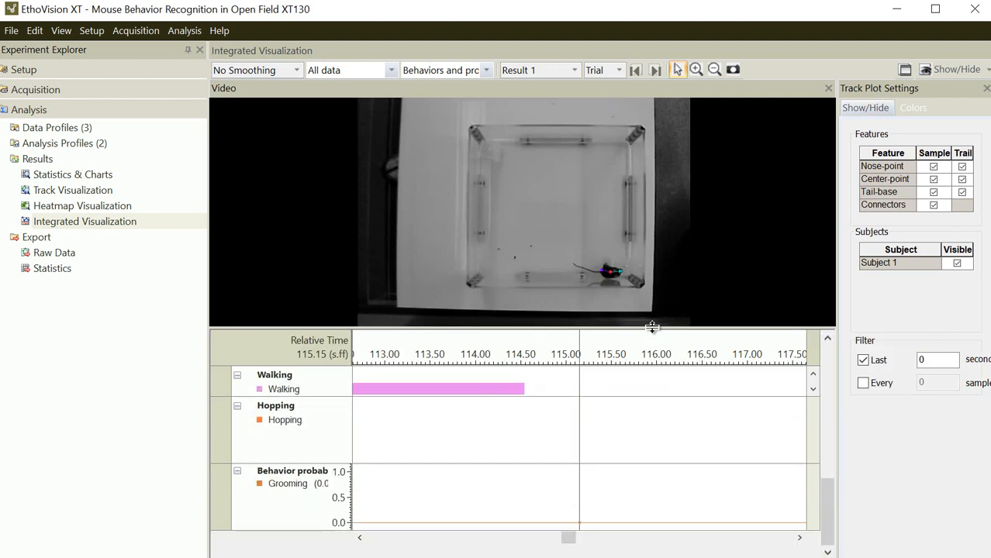
# Enlarge the video above the timeline and scrub through the supported rearing event and the neighbouring sniffing and walking events
pyautogui.moveTo(652, 327); pyautogui.dragTo(667, 407)
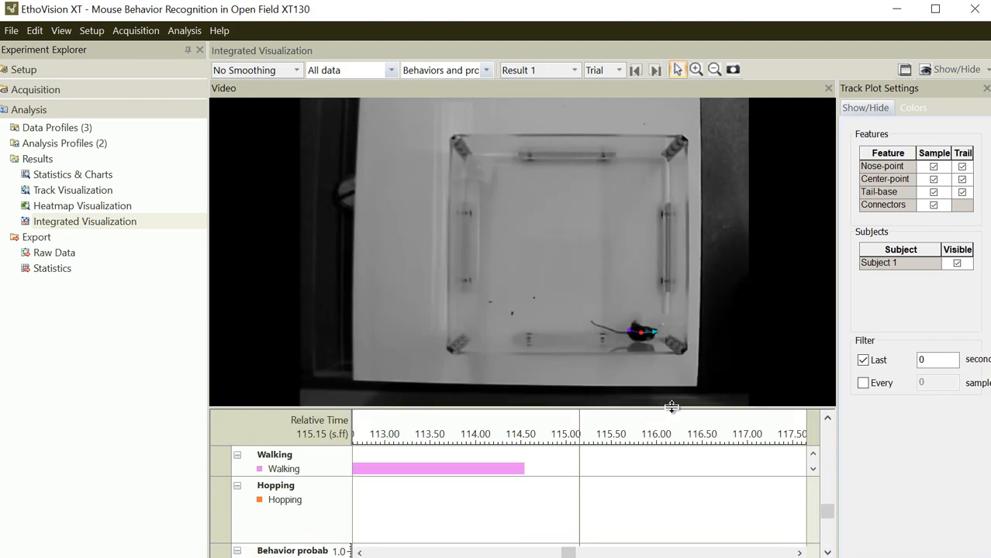
pyautogui.moveTo(827, 512); pyautogui.dragTo(826, 462)
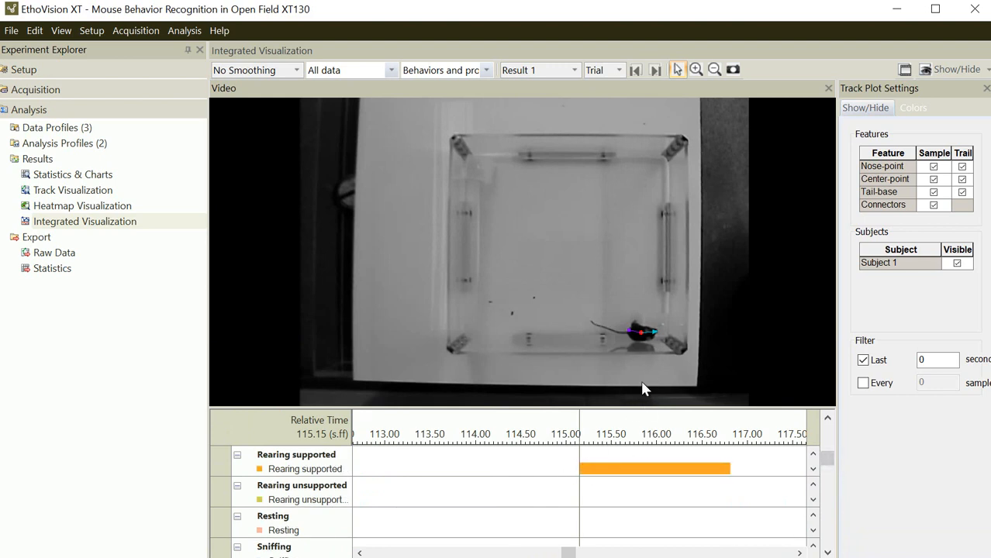
pyautogui.moveTo(655, 491); pyautogui.dragTo(621, 495)
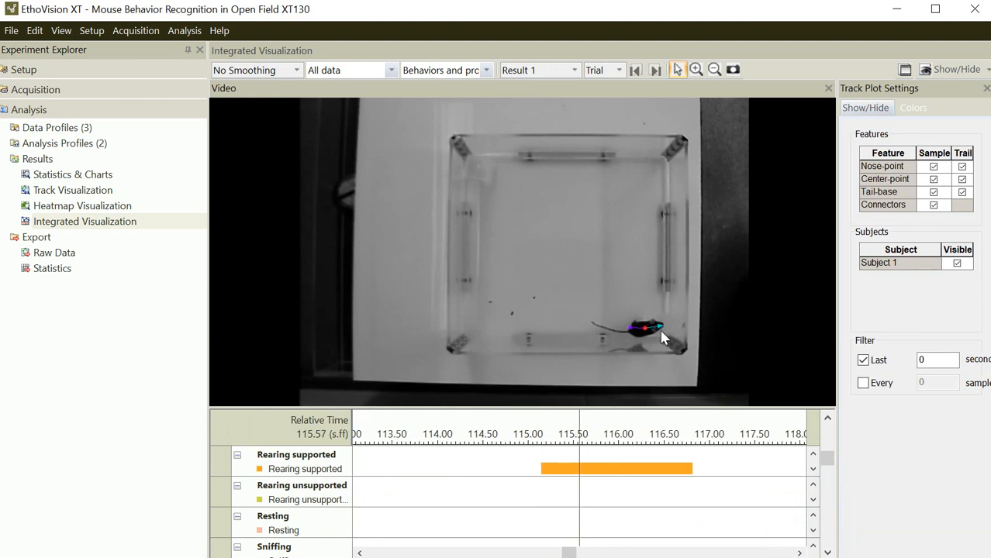
pyautogui.moveTo(648, 496); pyautogui.dragTo(658, 464)
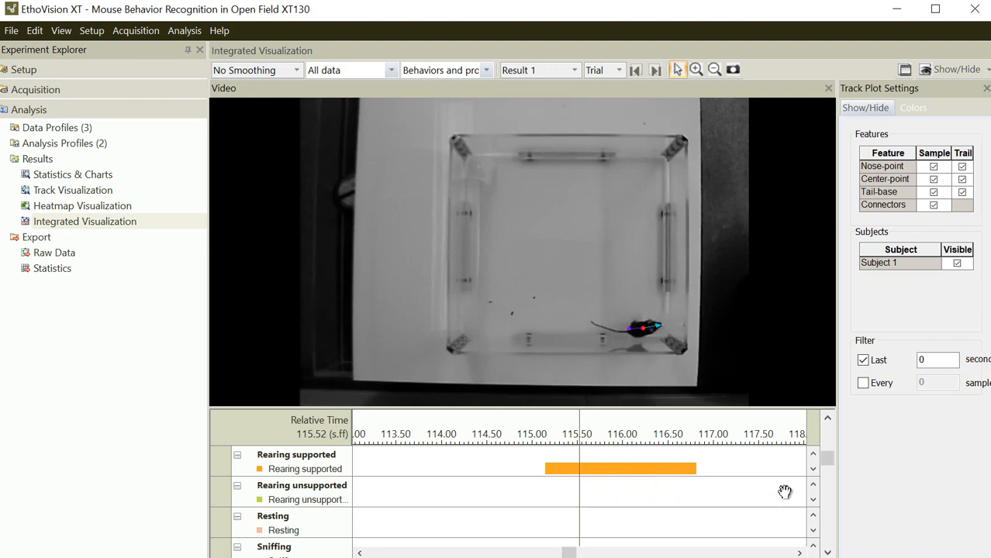
pyautogui.moveTo(830, 462); pyautogui.dragTo(827, 483)
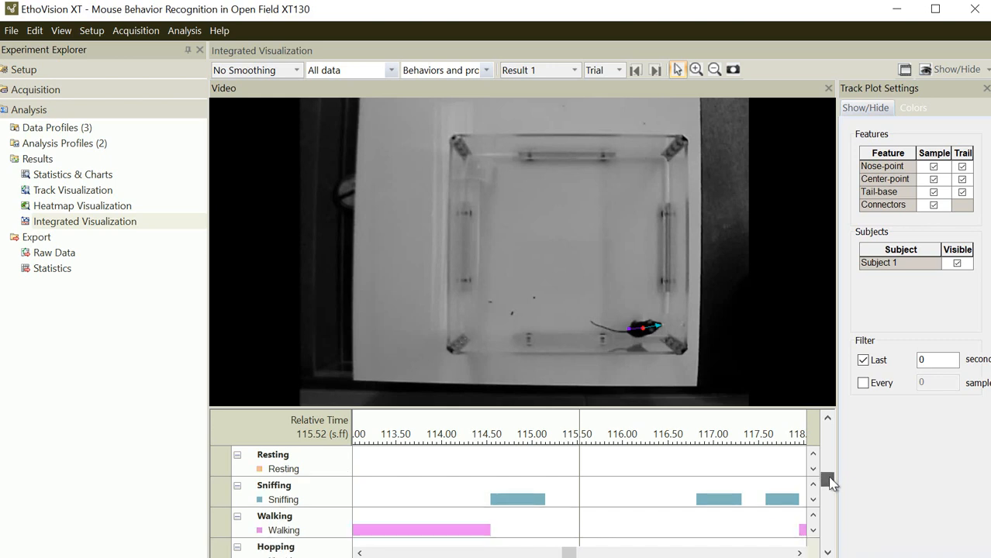
pyautogui.moveTo(710, 495); pyautogui.dragTo(747, 485)
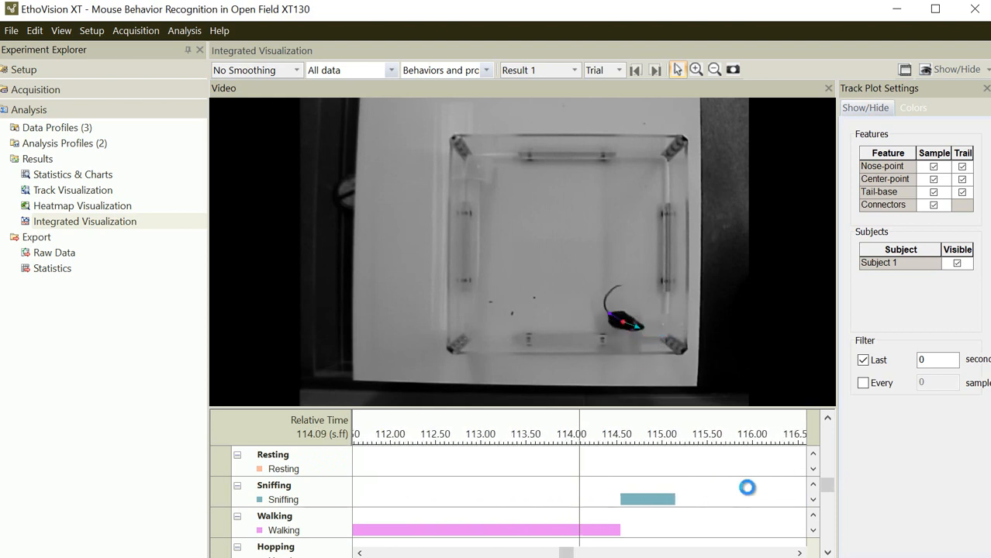
pyautogui.click(975, 73)
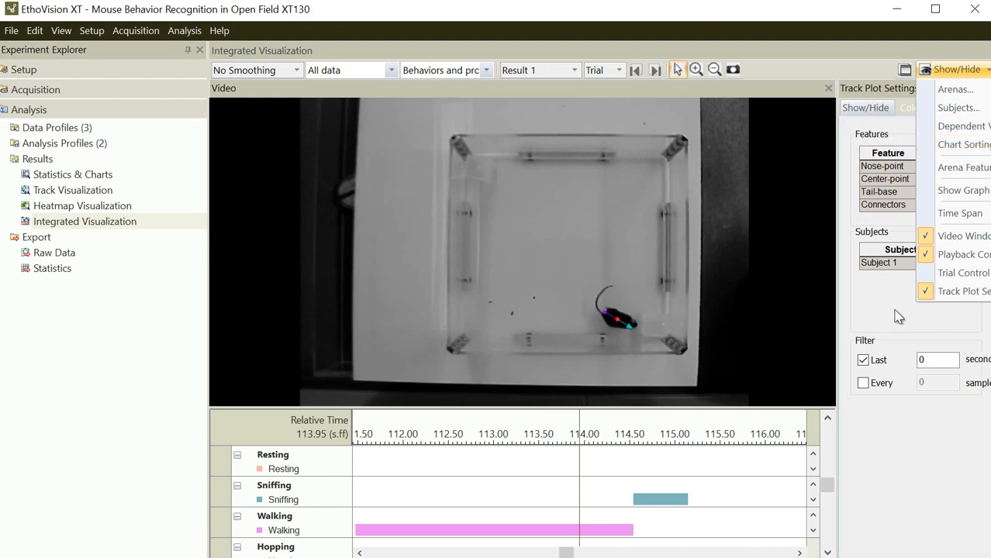
pyautogui.click(962, 168)
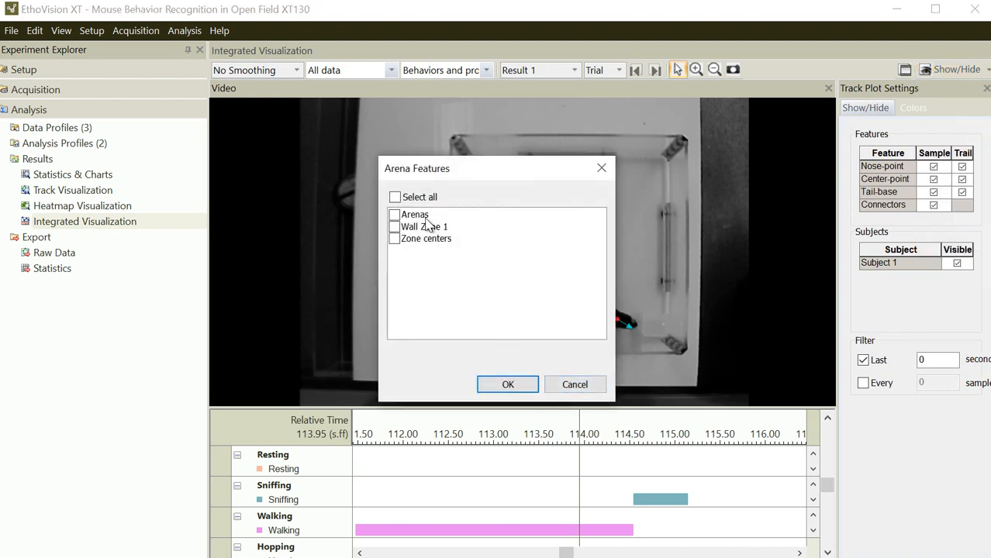
pyautogui.click(421, 217)
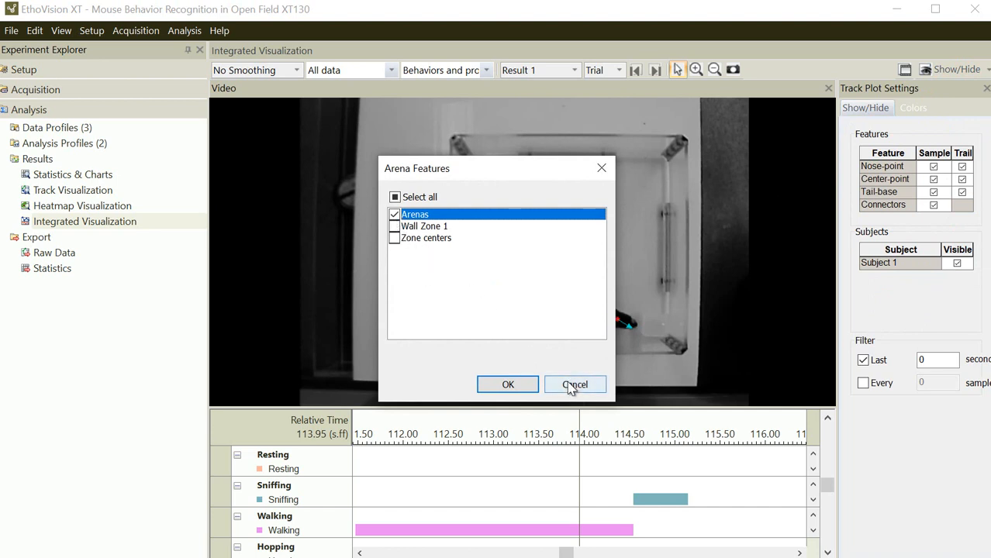
pyautogui.click(575, 385)
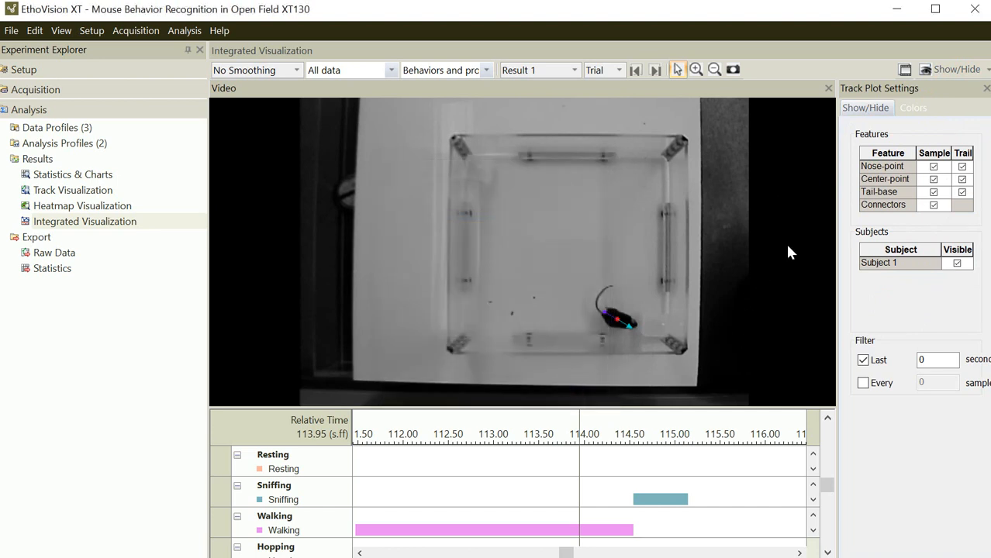
# Hide the samples and trails of the nose-point, center-point and tail-base in the track plot, keeping the connectors on
pyautogui.click(934, 168)
pyautogui.click(934, 193)
pyautogui.click(934, 193)
# Bring up the Playback Control panel, set the playback speed to 2x, and move the panel out of the way
pyautogui.moveTo(562, 556); pyautogui.dragTo(494, 357)
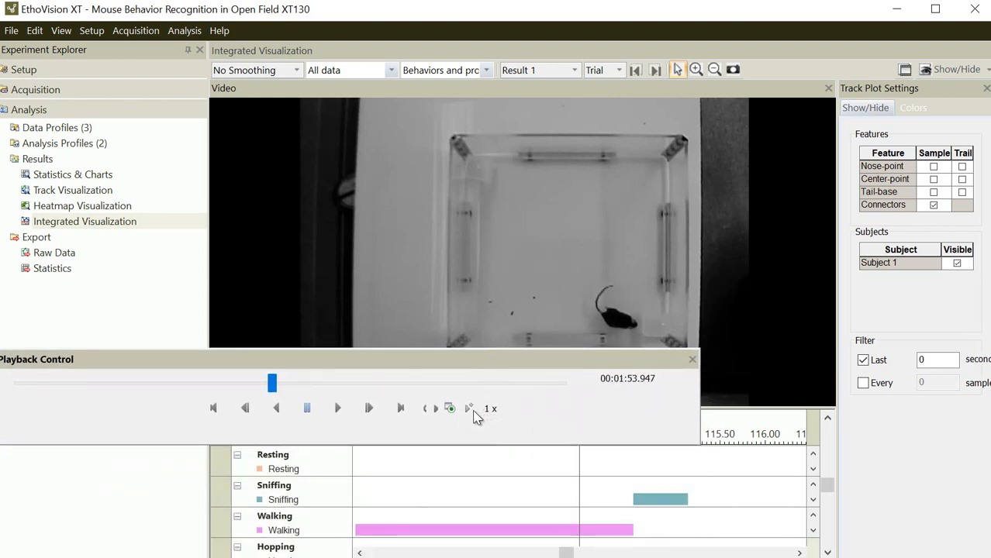
pyautogui.click(463, 417)
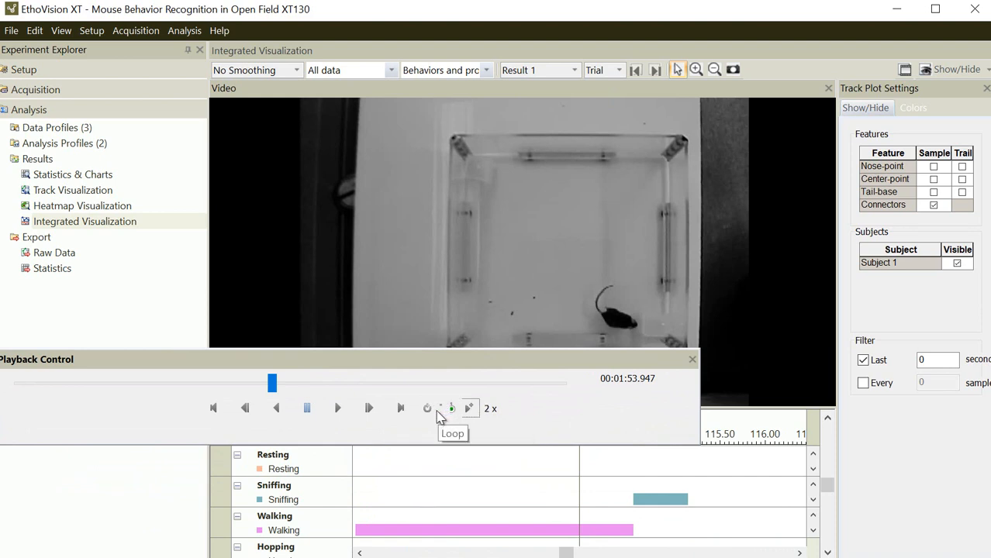
pyautogui.click(443, 411)
pyautogui.moveTo(513, 363); pyautogui.dragTo(547, 557)
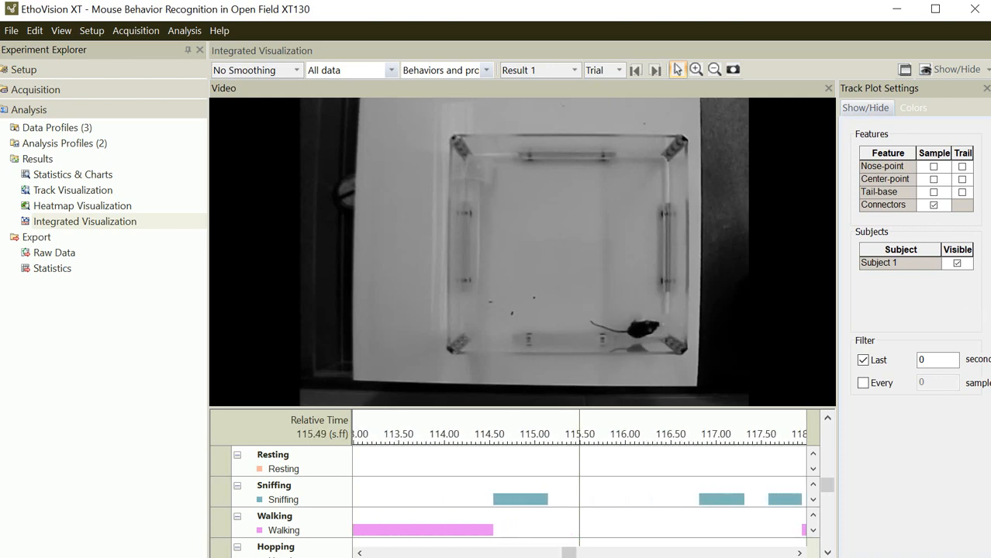
# Examine the video against the walking, sniffing and rearing events in the timeline from about 115 s to 147 s
pyautogui.moveTo(593, 501); pyautogui.dragTo(732, 498)
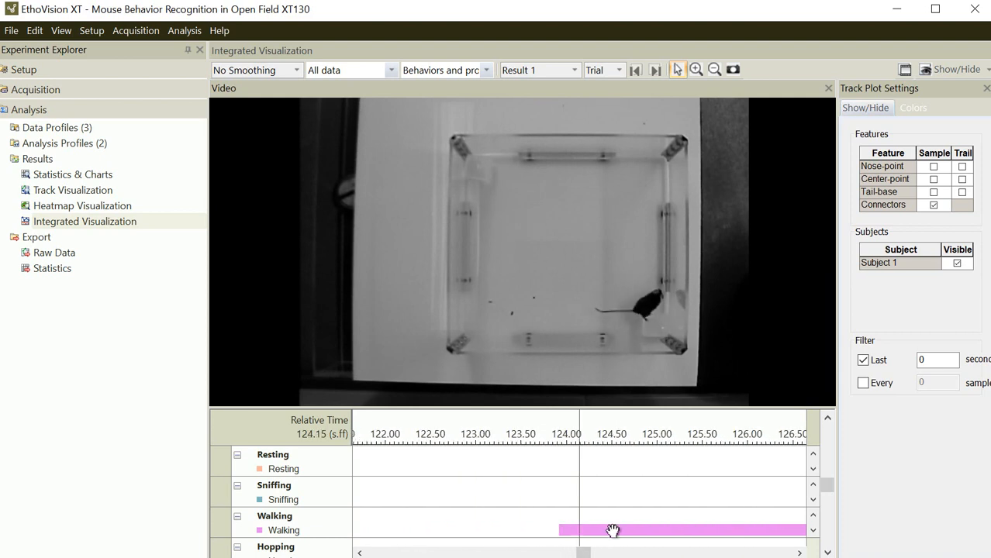
pyautogui.moveTo(609, 531)
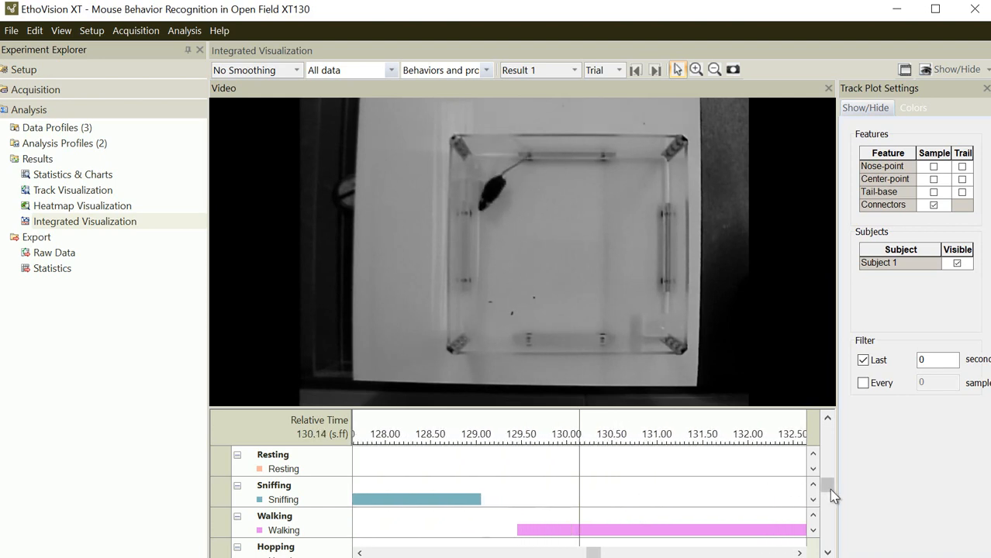
pyautogui.moveTo(831, 491); pyautogui.dragTo(833, 460)
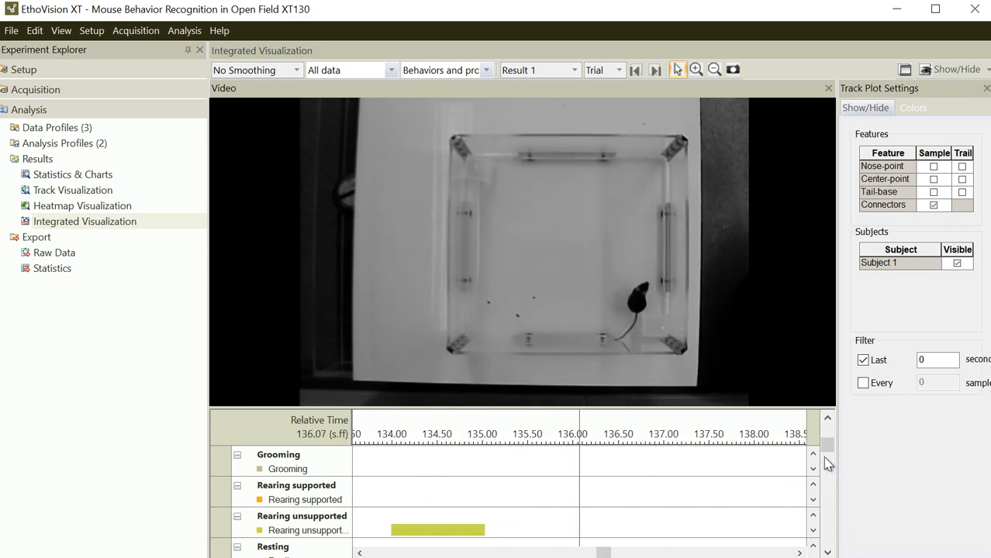
pyautogui.scroll(1, 828, 438)
pyautogui.scroll(-1, 829, 447)
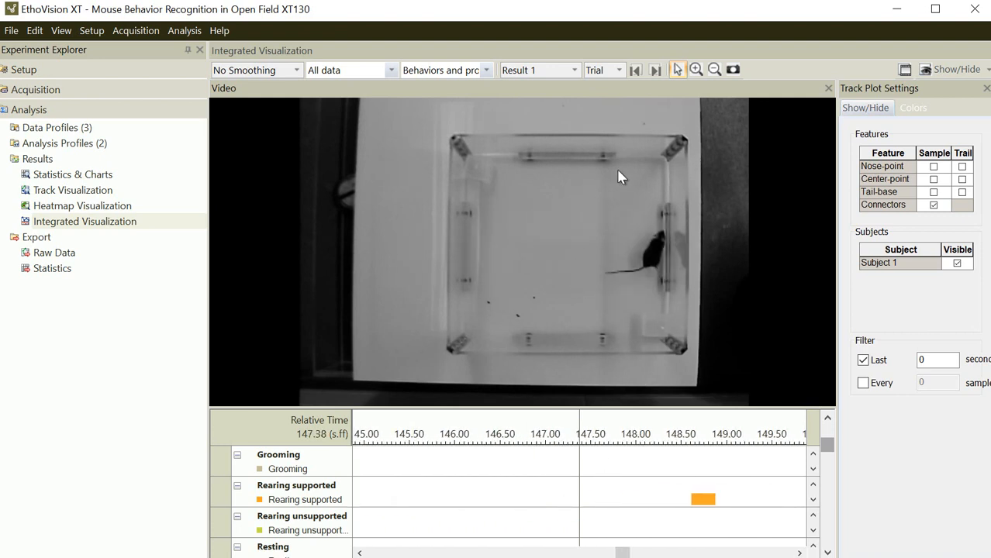
# Zoom out the timeline and examine the grooming event at about 155 s and the supported rearing events around 187 s
pyautogui.click(714, 72)
pyautogui.click(582, 482)
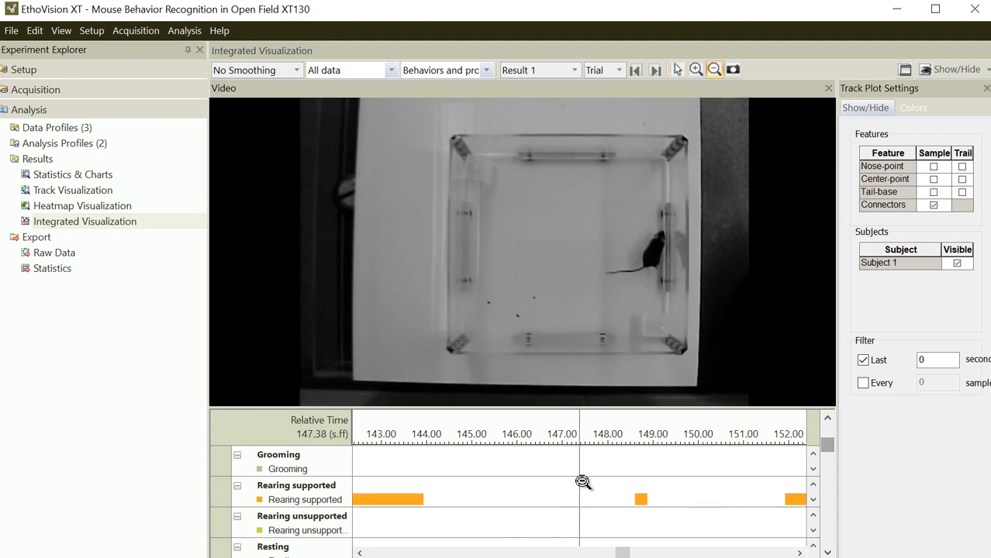
pyautogui.click(583, 482)
pyautogui.click(546, 479)
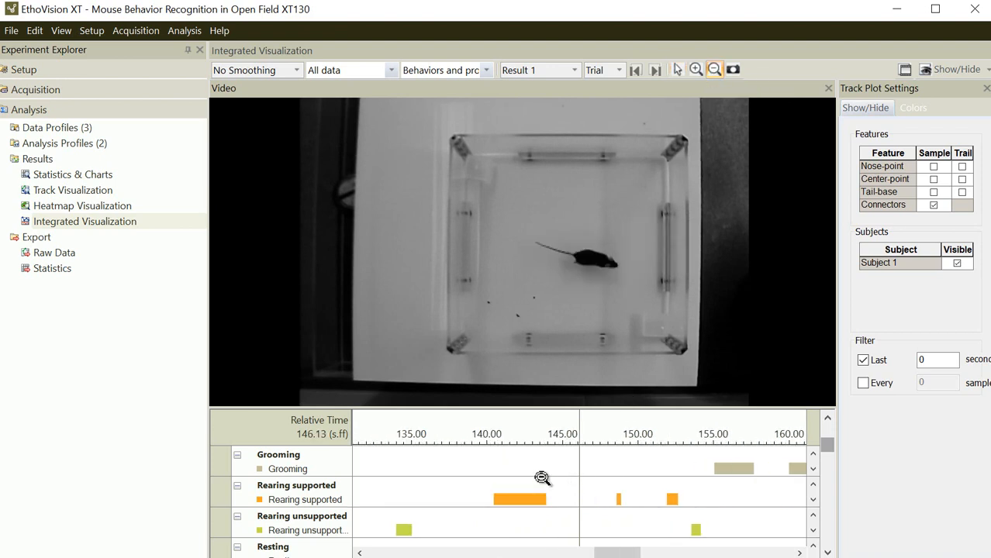
pyautogui.click(677, 70)
pyautogui.moveTo(773, 500); pyautogui.dragTo(637, 524)
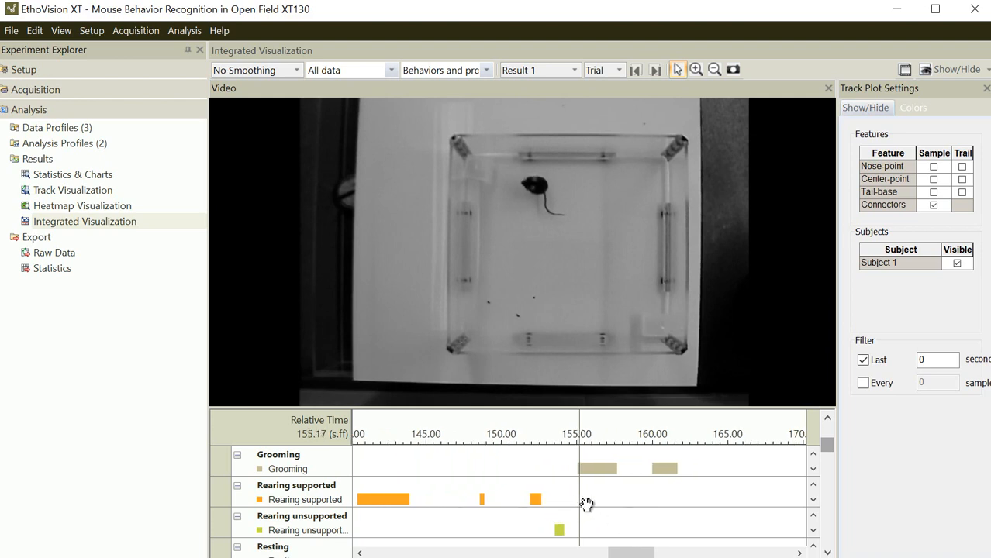
pyautogui.moveTo(647, 506); pyautogui.dragTo(635, 510)
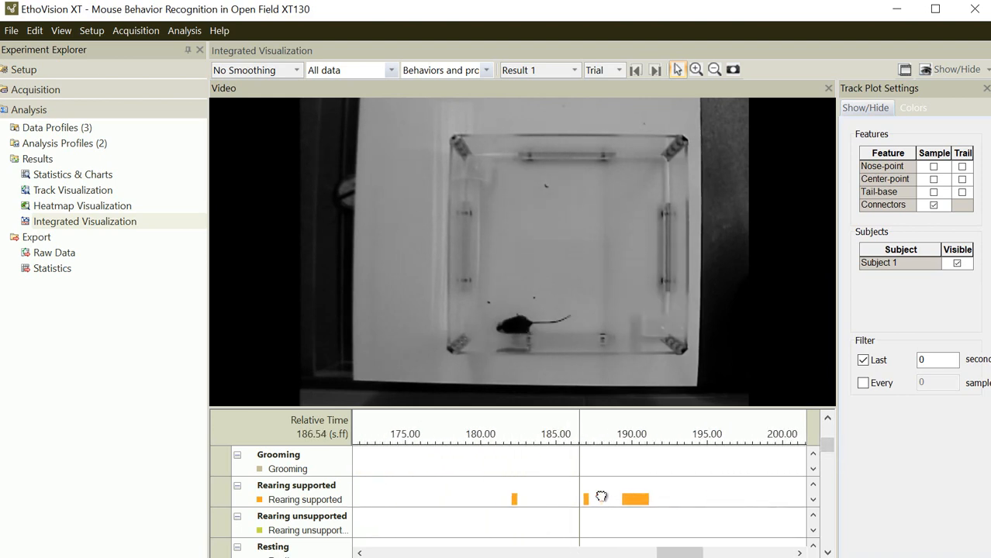
pyautogui.moveTo(828, 448); pyautogui.dragTo(831, 420)
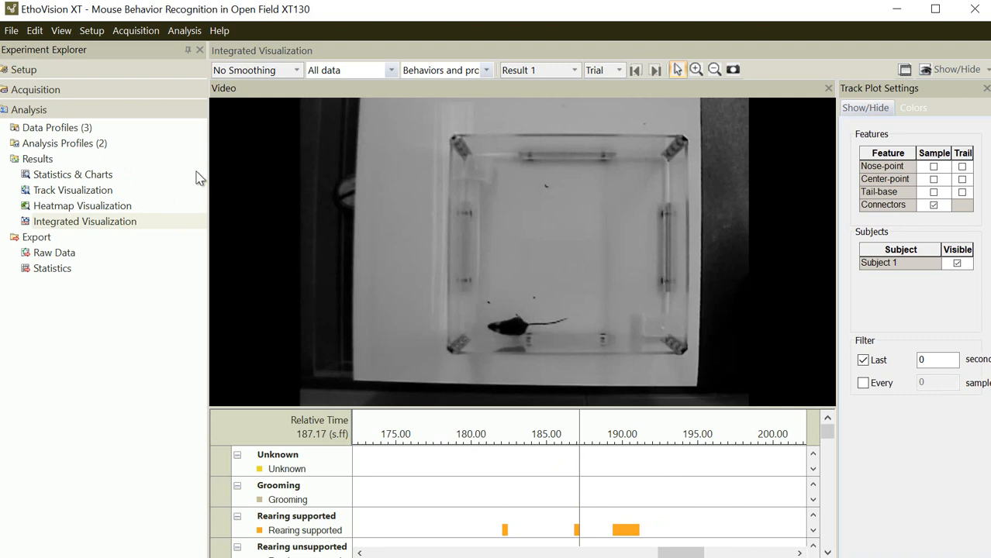
# Open the Behaviors and probability analysis profile and widen its dependent variables list until the variable names are fully readable
pyautogui.click(75, 146)
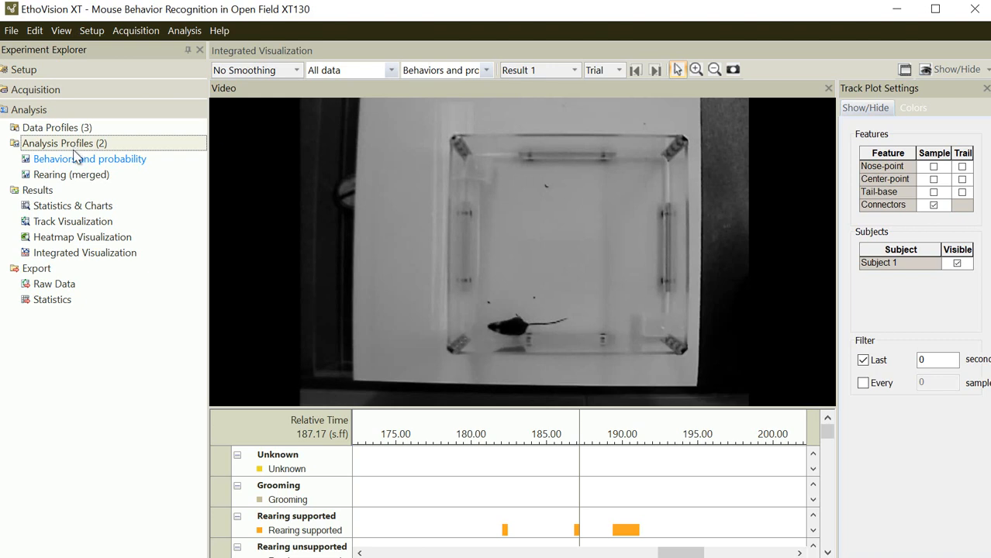
pyautogui.click(76, 161)
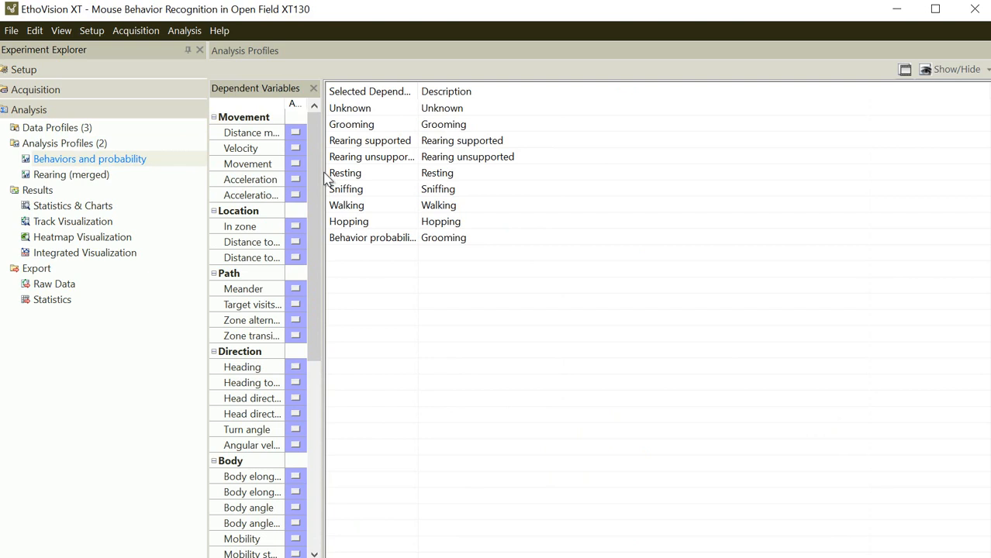
pyautogui.moveTo(323, 171); pyautogui.dragTo(380, 126)
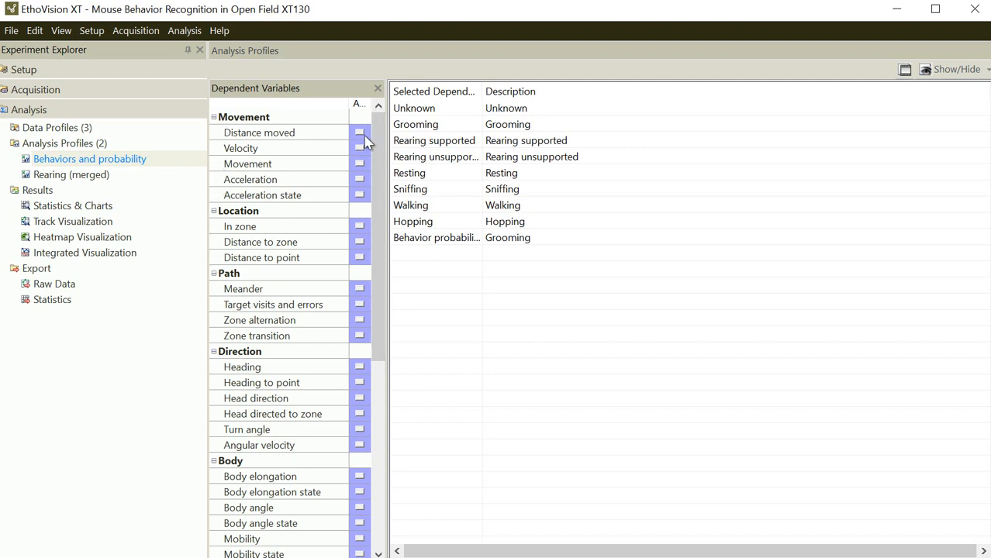
pyautogui.moveTo(382, 146); pyautogui.dragTo(384, 121)
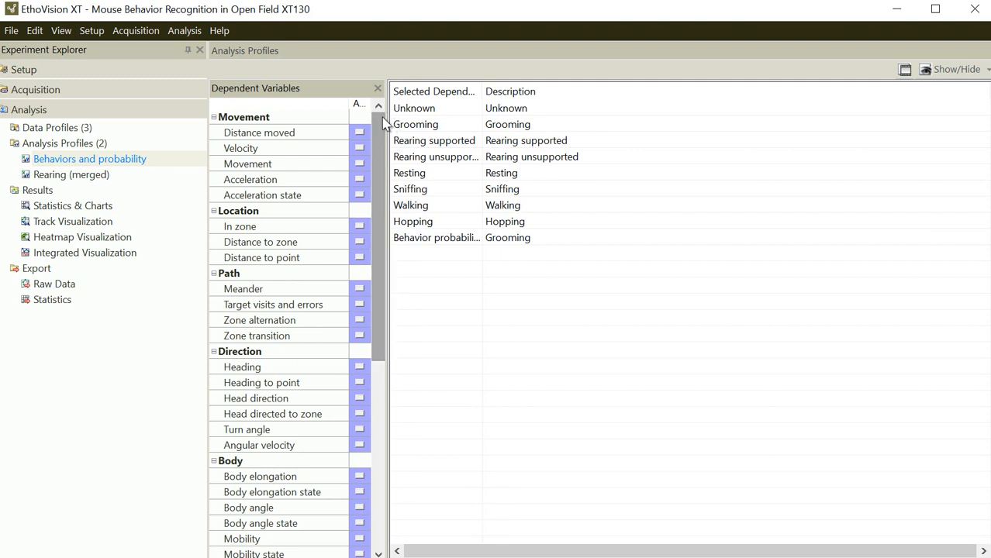
# Collapse the Movement, Location, Path, Direction, Body, Trial Control and Mouse Behavior Recognition groups of dependent variables
pyautogui.click(214, 117)
pyautogui.click(214, 133)
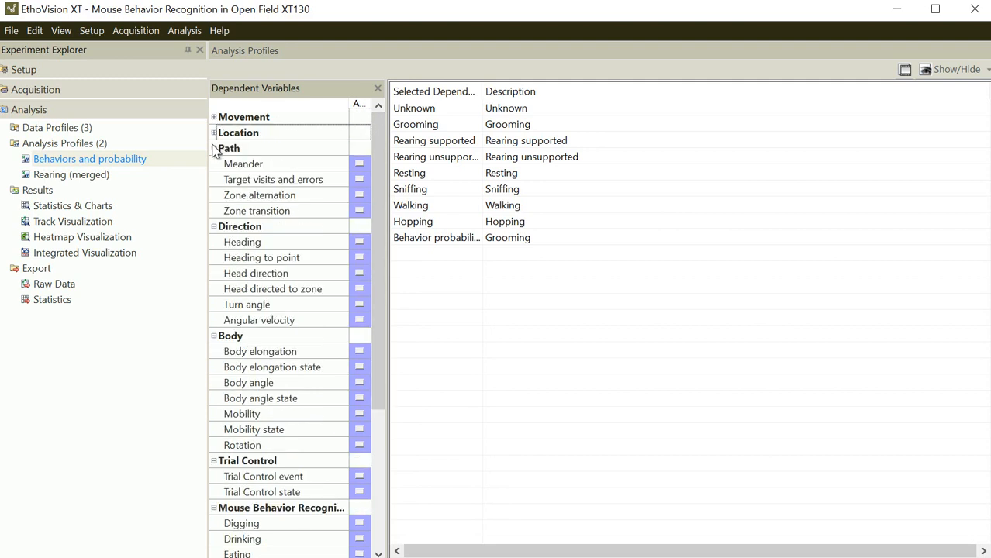
pyautogui.click(214, 148)
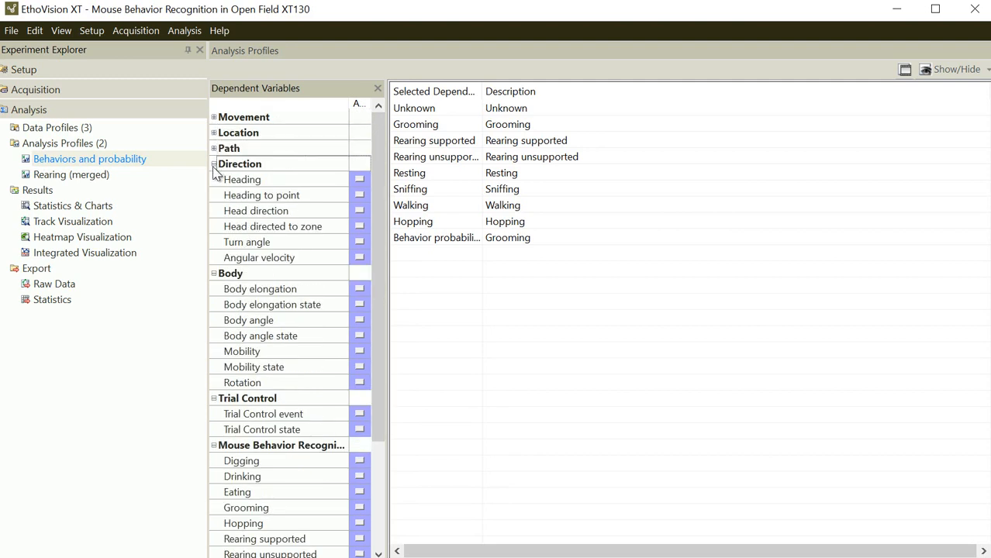
pyautogui.click(214, 164)
pyautogui.click(215, 179)
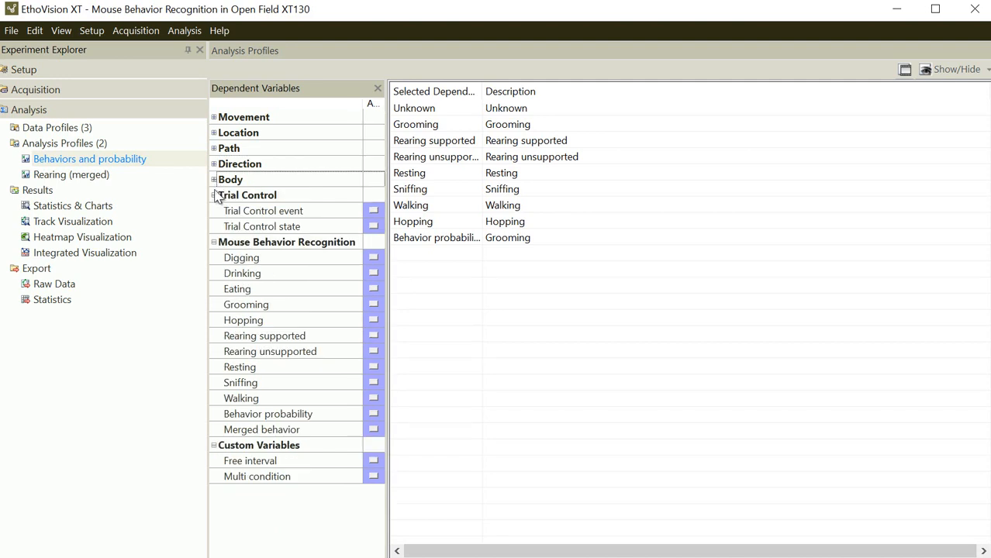
pyautogui.click(215, 196)
pyautogui.click(214, 211)
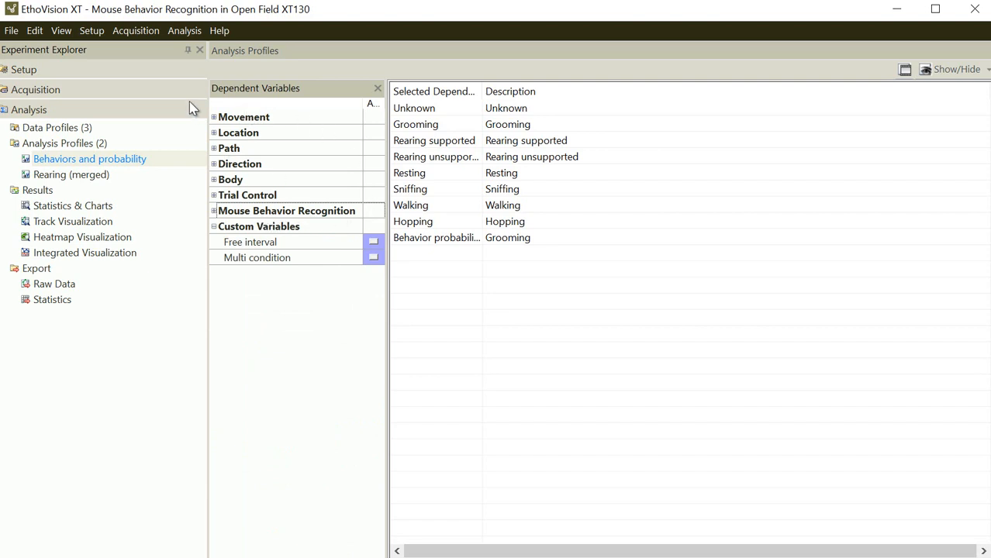
# Expand the Movement variables again and delete the Unknown variable from the Behaviors and probability profile
pyautogui.click(213, 117)
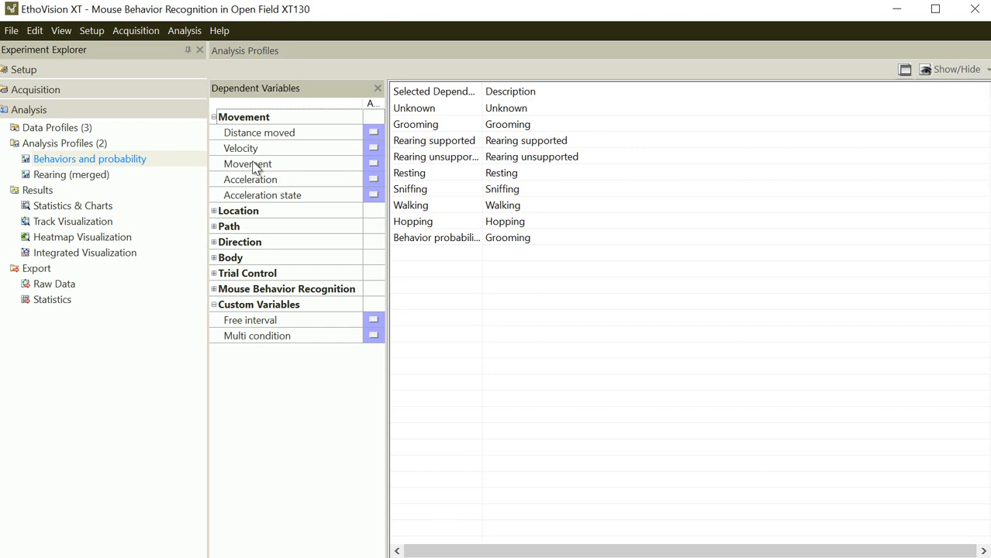
pyautogui.click(431, 112)
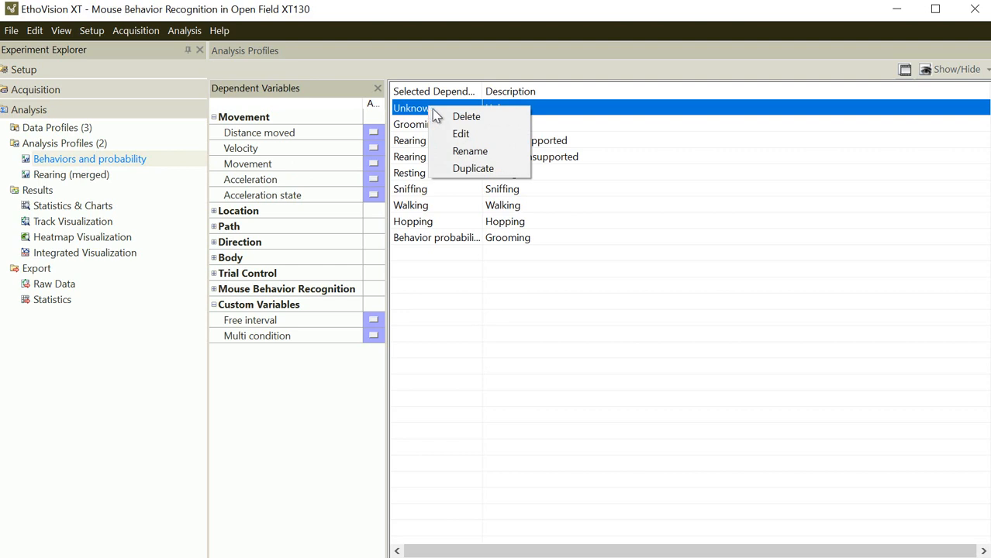
pyautogui.click(460, 117)
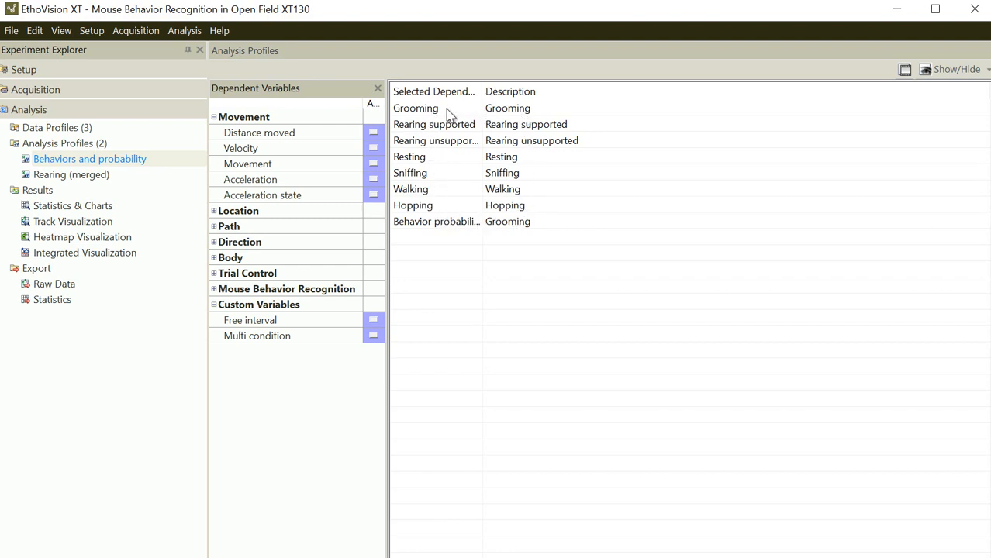
pyautogui.click(374, 135)
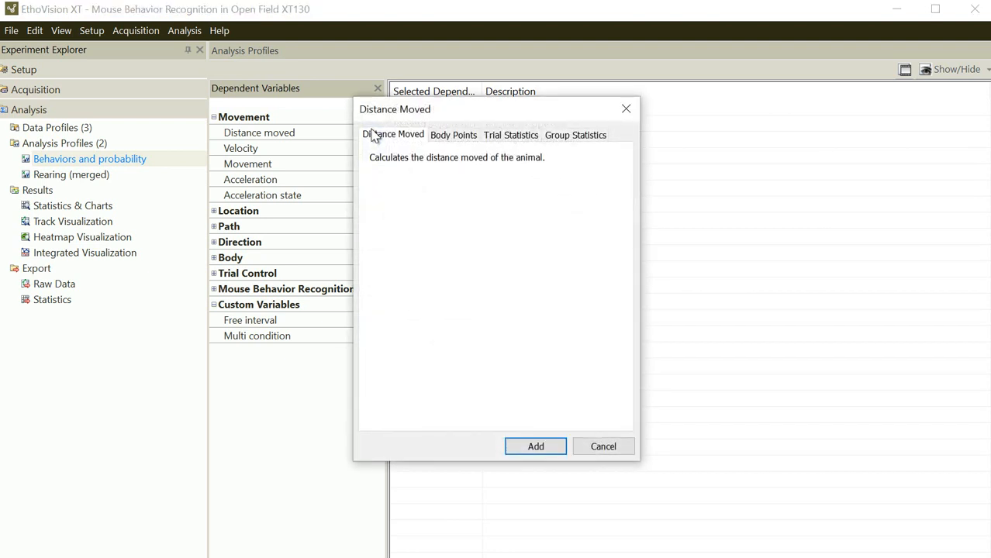
pyautogui.click(439, 137)
pyautogui.click(411, 137)
pyautogui.click(450, 136)
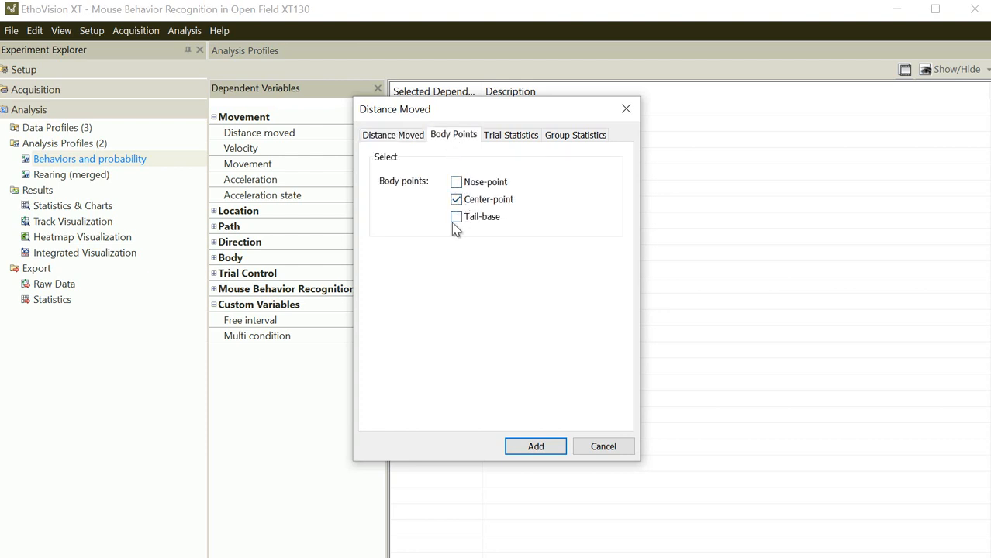
pyautogui.click(495, 138)
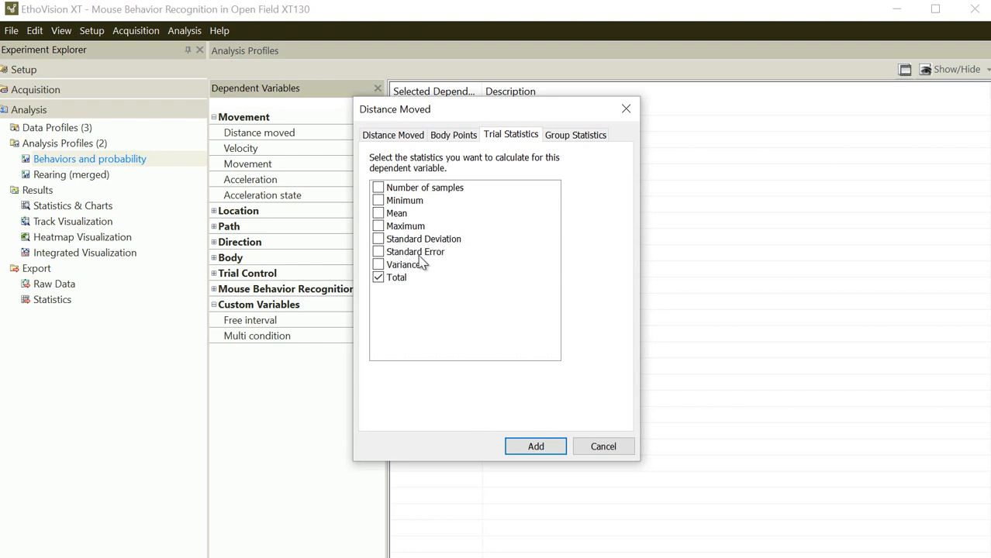
pyautogui.click(380, 266)
pyautogui.click(380, 240)
pyautogui.click(380, 227)
pyautogui.click(380, 214)
pyautogui.click(378, 201)
pyautogui.click(378, 187)
pyautogui.click(378, 187)
pyautogui.click(378, 214)
pyautogui.click(378, 227)
pyautogui.click(378, 240)
pyautogui.click(378, 265)
pyautogui.click(578, 448)
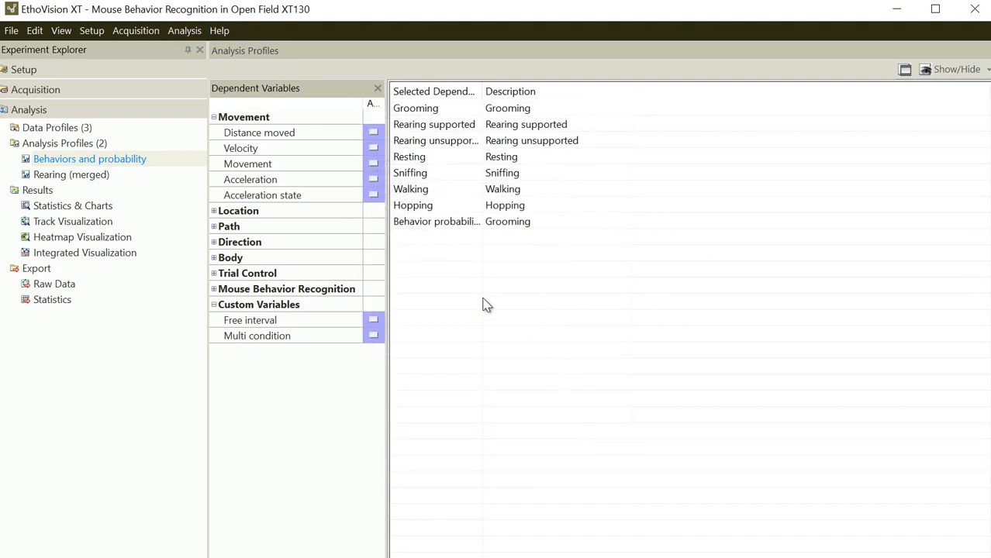
# Add the Distance moved and Velocity variables, both for the center-point, to the Behaviors and probability profile
pyautogui.click(373, 132)
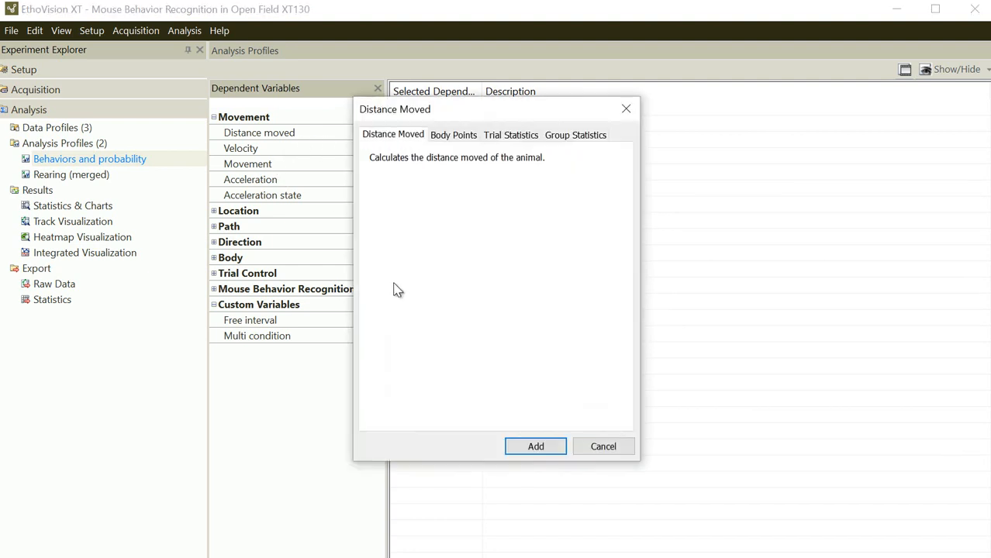
pyautogui.click(449, 136)
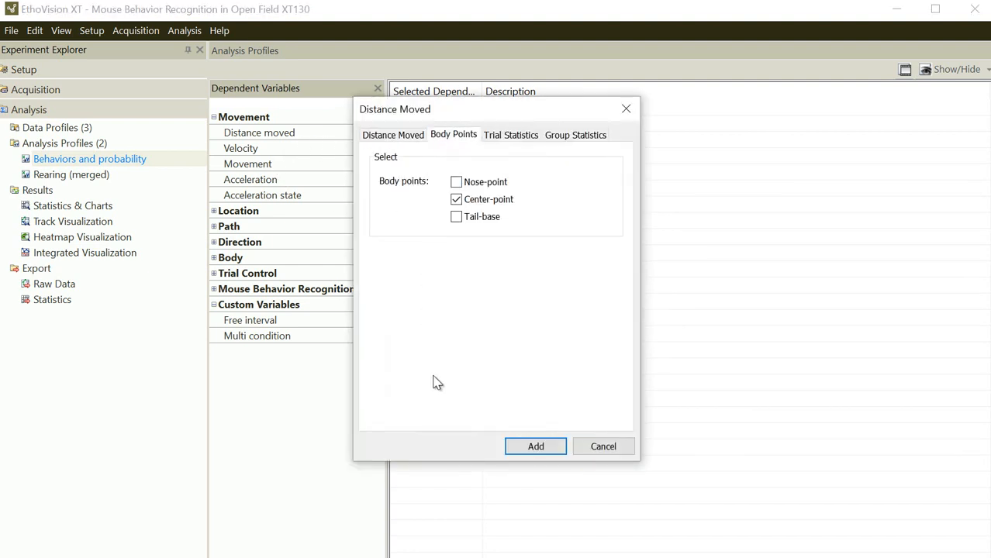
pyautogui.click(508, 445)
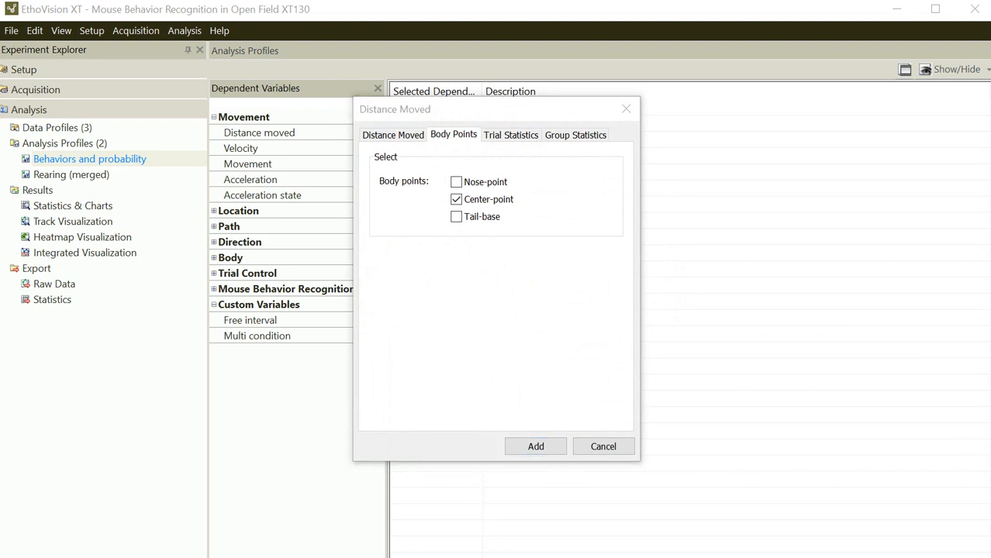
pyautogui.click(535, 447)
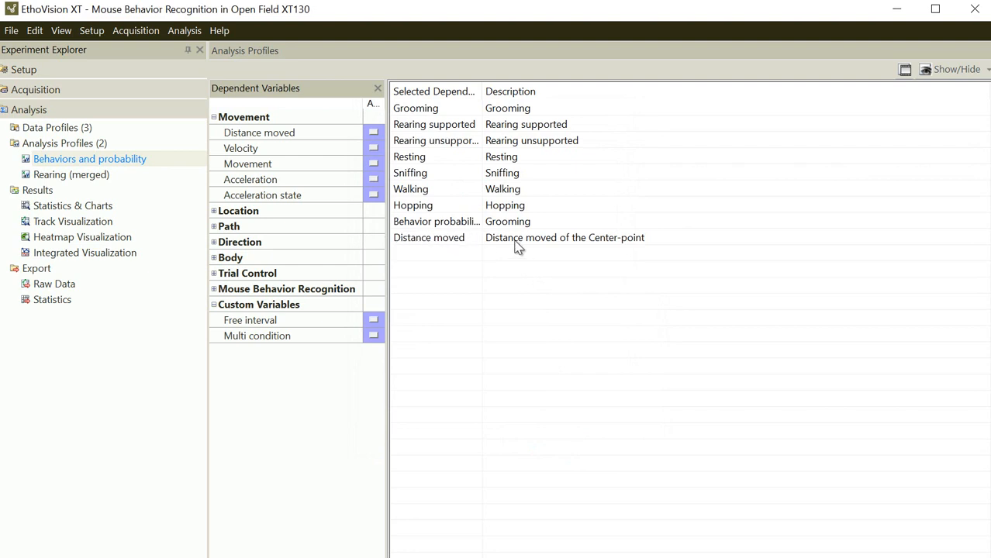
pyautogui.click(370, 149)
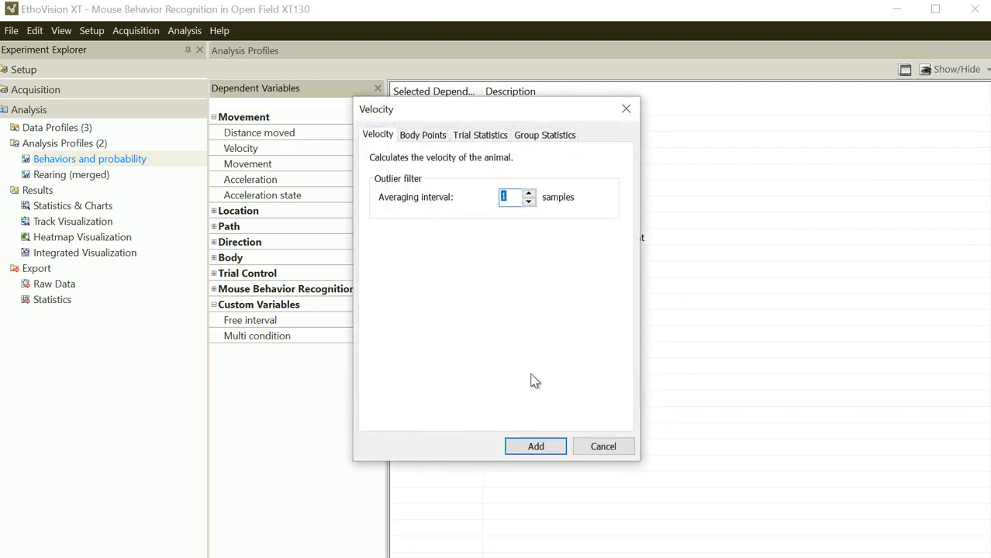
pyautogui.click(562, 446)
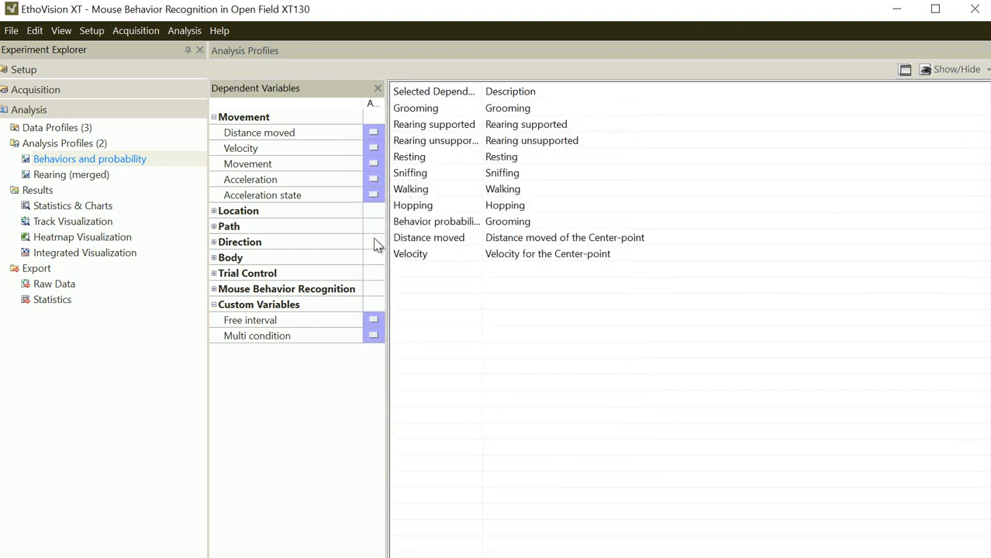
# Expand the Location, Path, Direction and Body groups of dependent variables
pyautogui.click(215, 211)
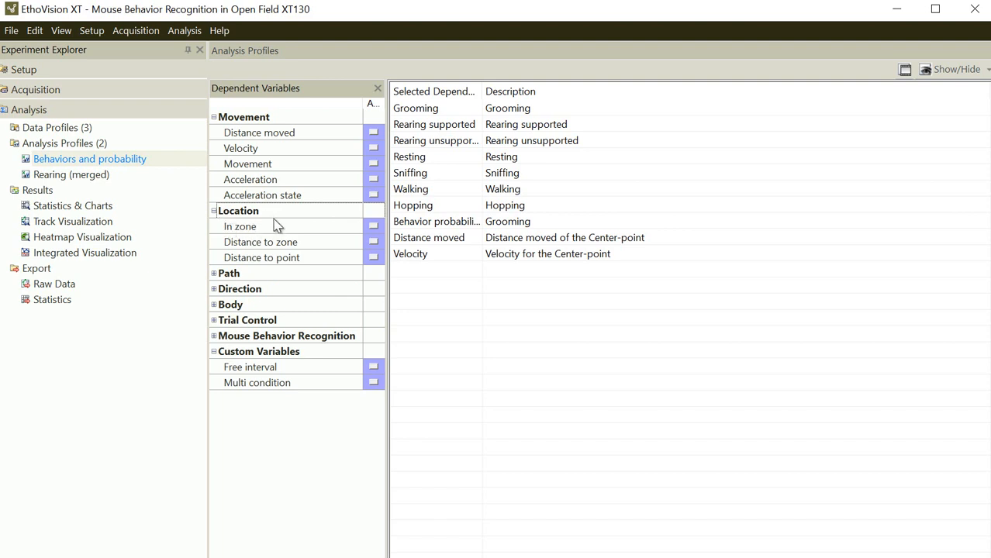
pyautogui.click(216, 276)
pyautogui.click(214, 276)
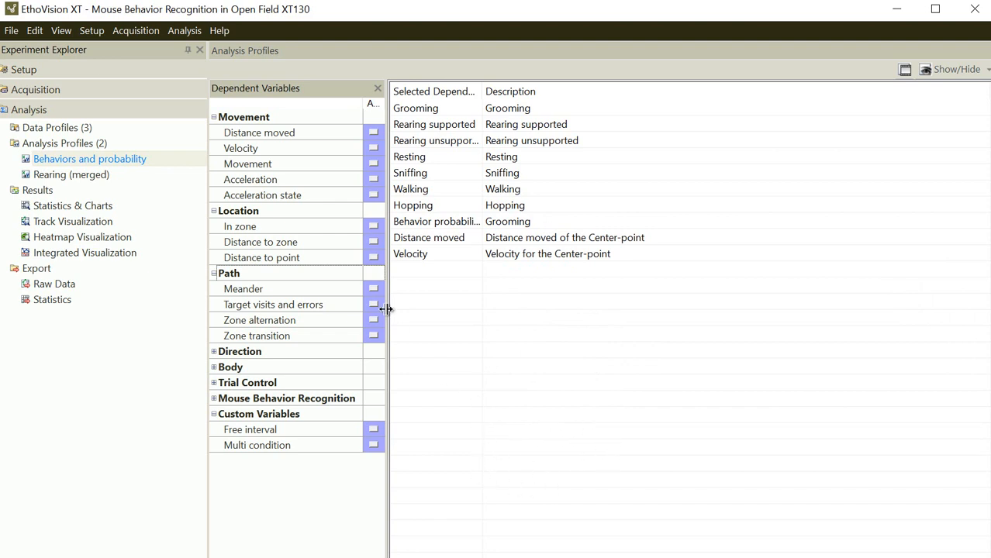
pyautogui.click(217, 354)
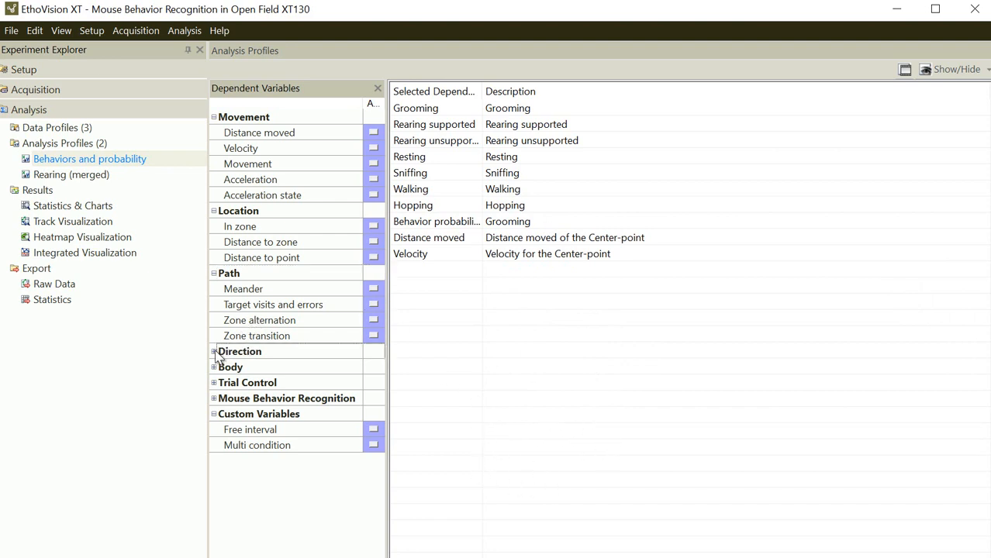
pyautogui.click(216, 354)
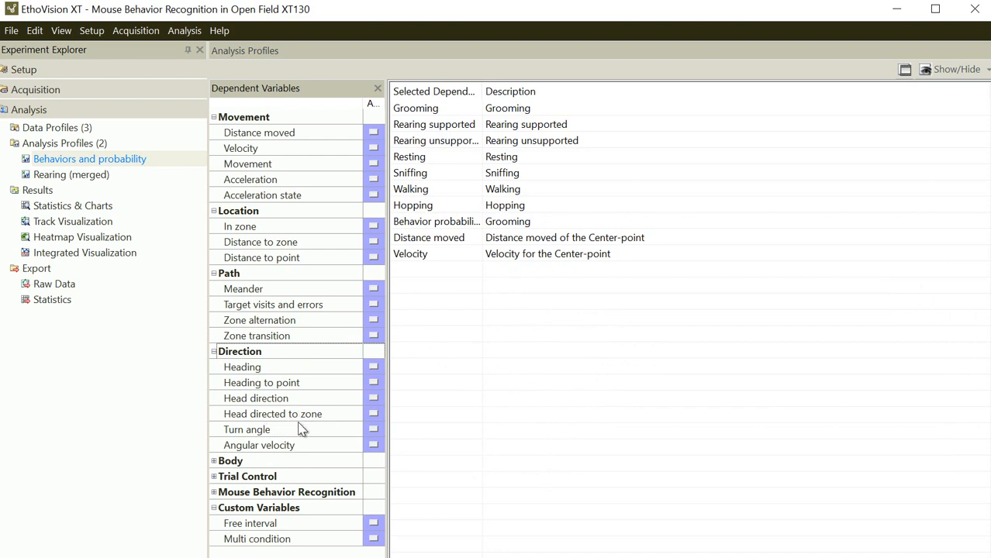
pyautogui.click(215, 462)
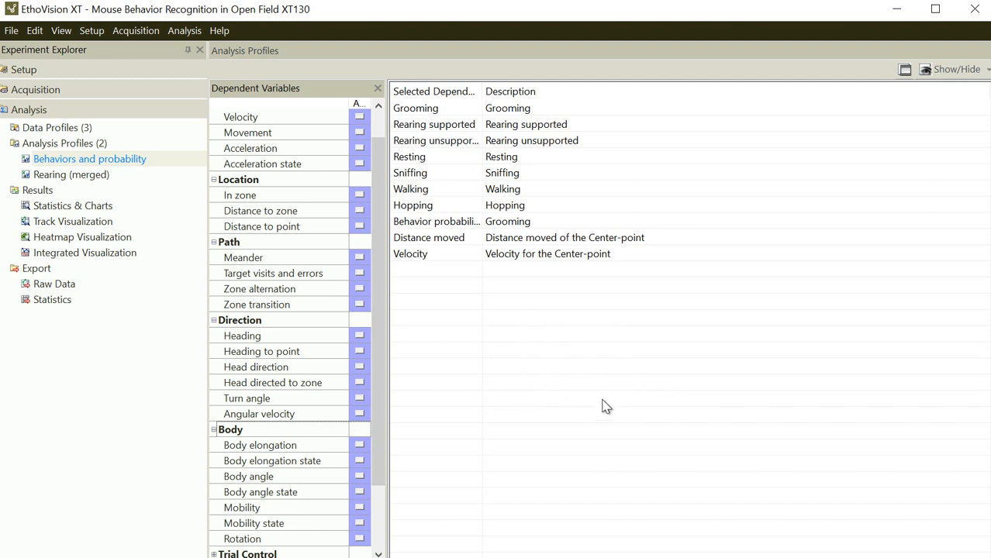
# Add the relative Meander of the center-point to the analysis profile
pyautogui.moveTo(390, 418); pyautogui.dragTo(390, 481)
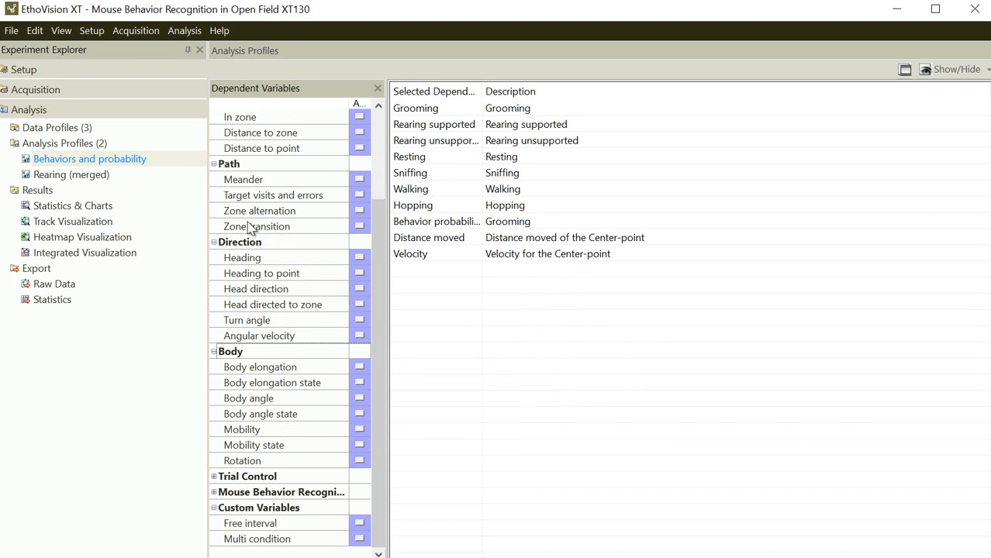
pyautogui.moveTo(378, 211); pyautogui.dragTo(392, 133)
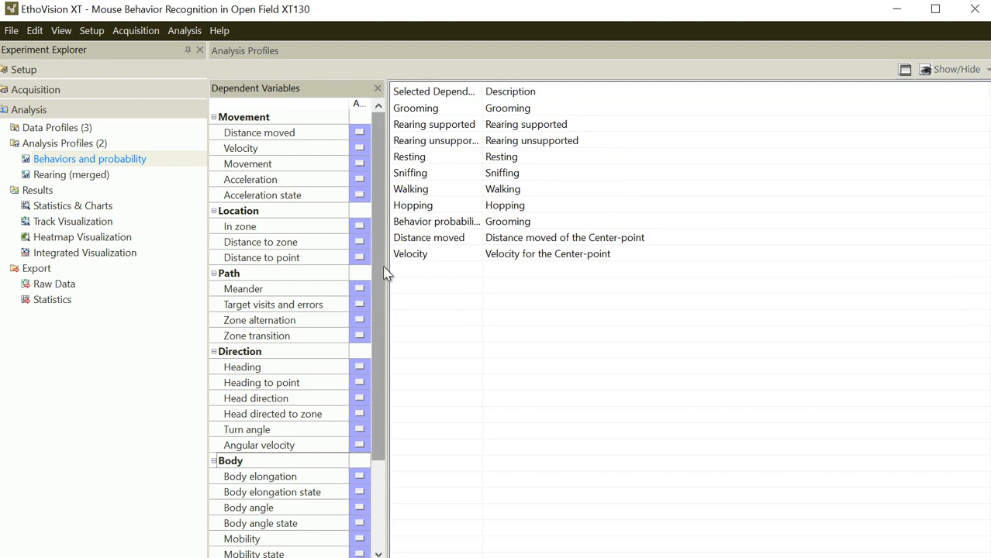
pyautogui.scroll(-1, 385, 291)
pyautogui.scroll(1, 385, 291)
pyautogui.click(359, 290)
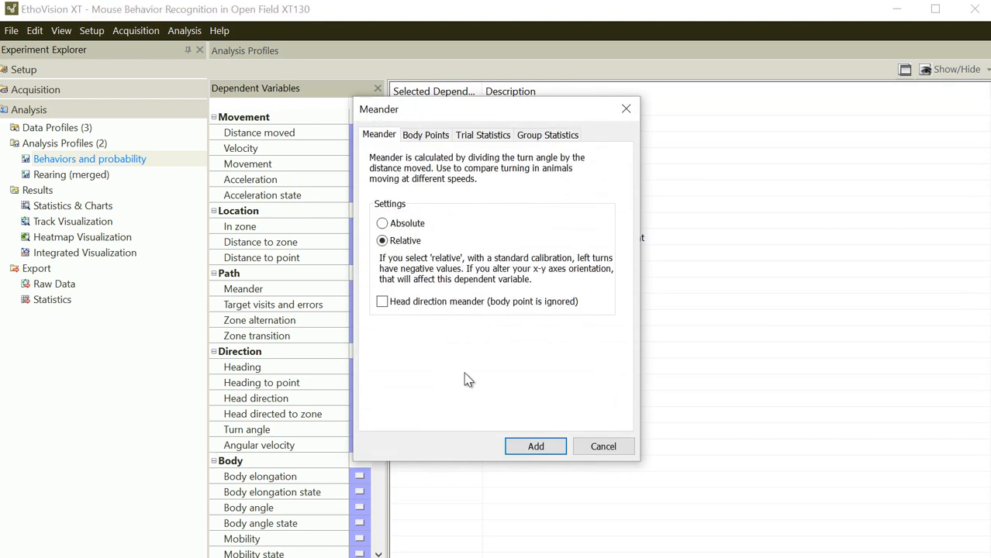
pyautogui.click(521, 449)
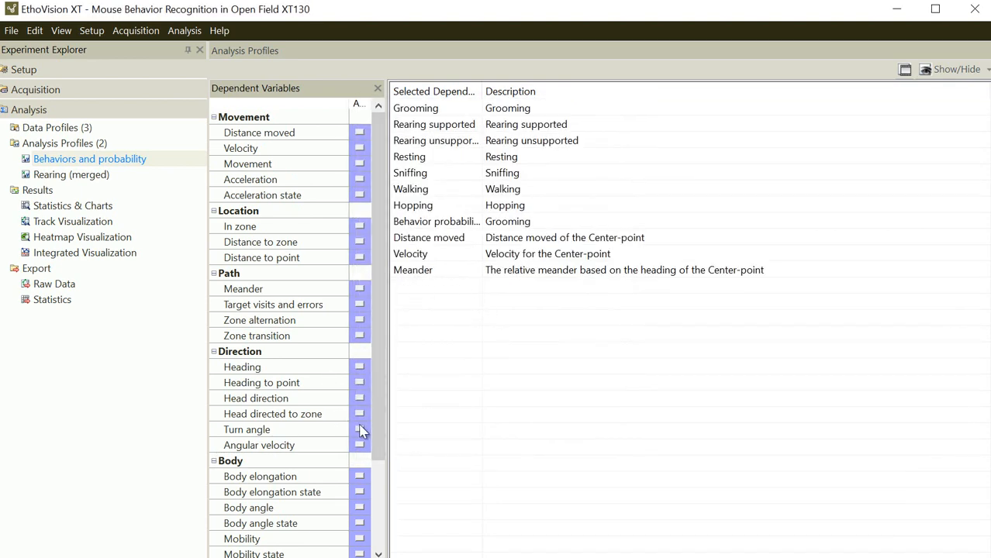
# Add Body elongation to the analysis profile with Mean as its trial statistic
pyautogui.scroll(-2, 363, 432)
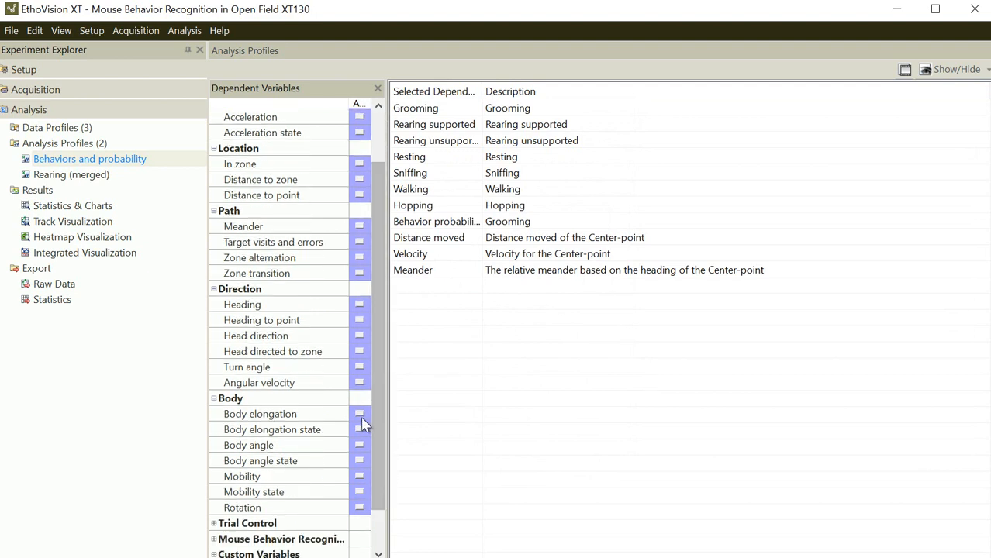
pyautogui.click(360, 416)
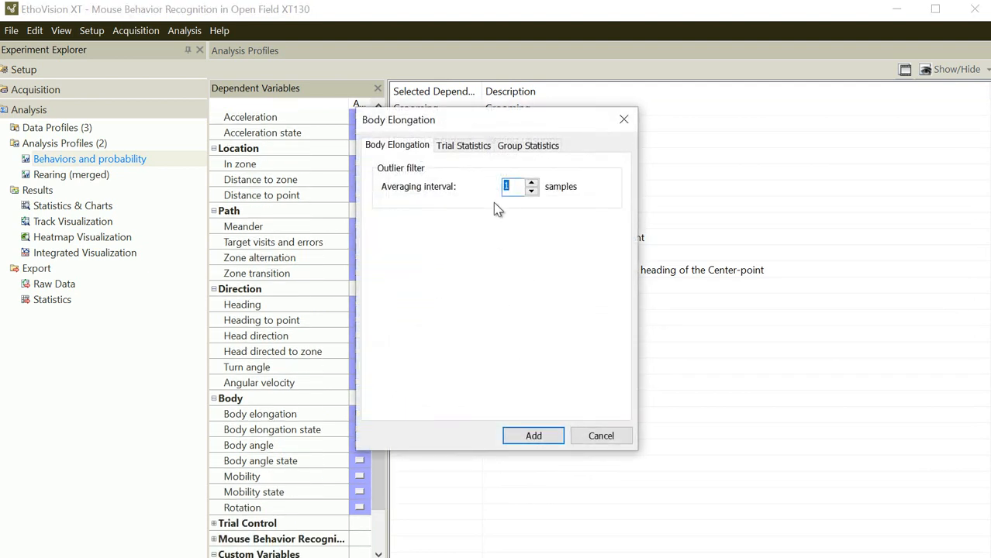
pyautogui.click(463, 146)
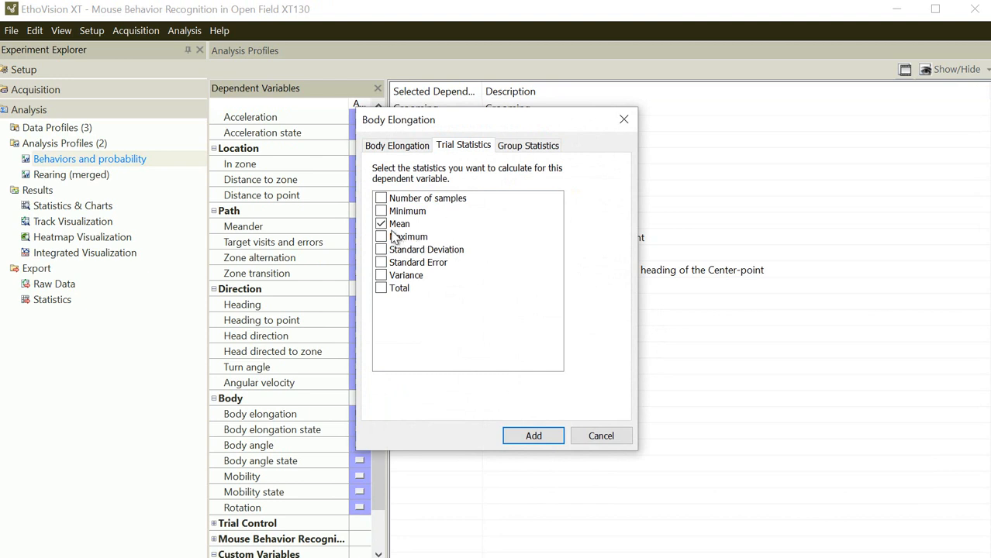
pyautogui.click(517, 435)
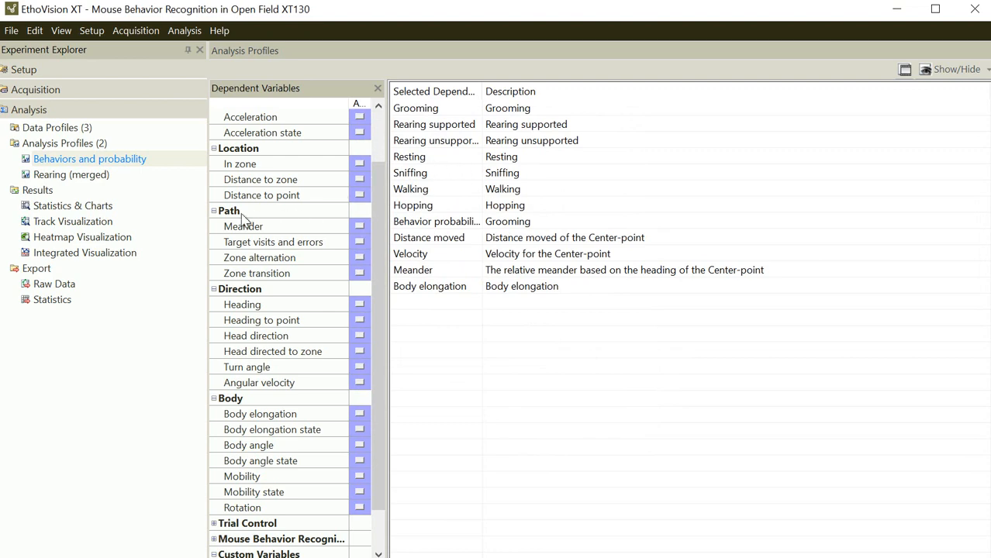
# Reopen Integrated Visualization and return the playback to the start of the trial, moving the Playback Control out of the way of the video
pyautogui.doubleClick(86, 256)
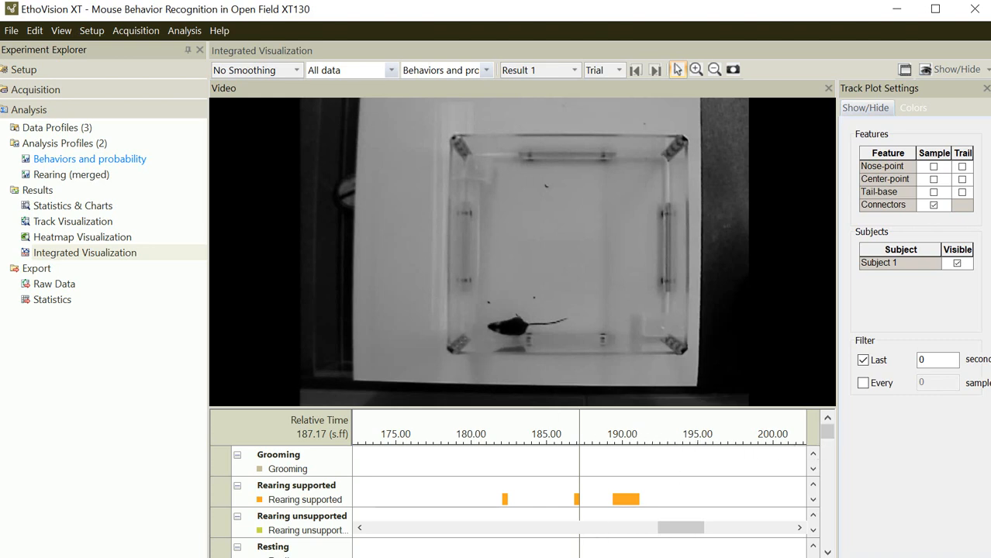
pyautogui.moveTo(303, 555); pyautogui.dragTo(314, 267)
pyautogui.click(292, 316)
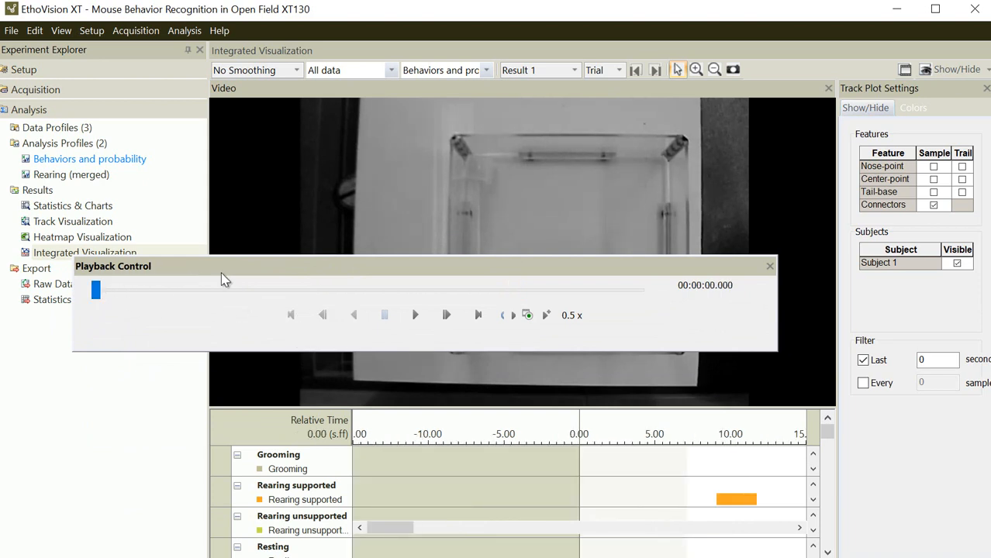
pyautogui.moveTo(261, 274); pyautogui.dragTo(308, 557)
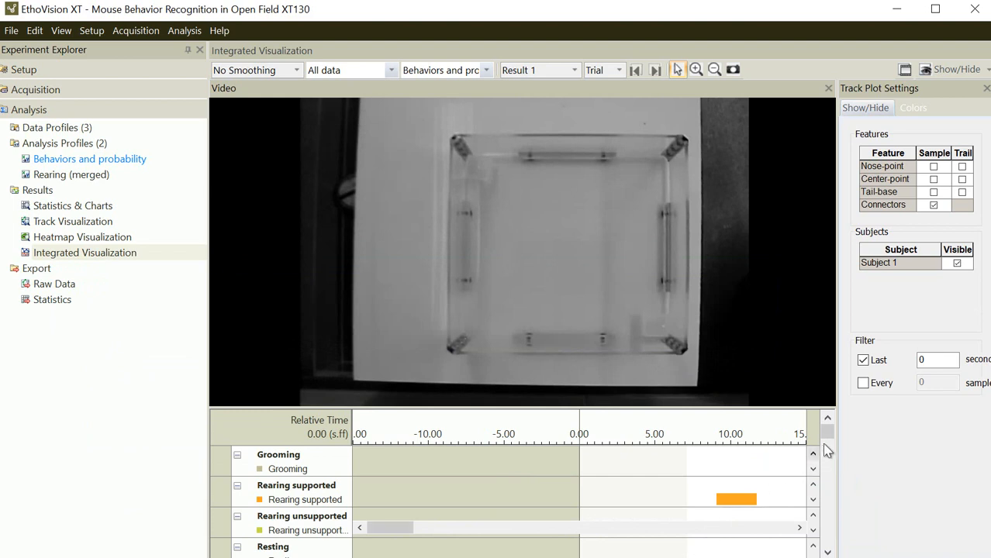
# Reduce the heights of the Distance moved, Velocity and Meander plots in the timeline and bring the Body elongation plot into view
pyautogui.moveTo(826, 435); pyautogui.dragTo(827, 507)
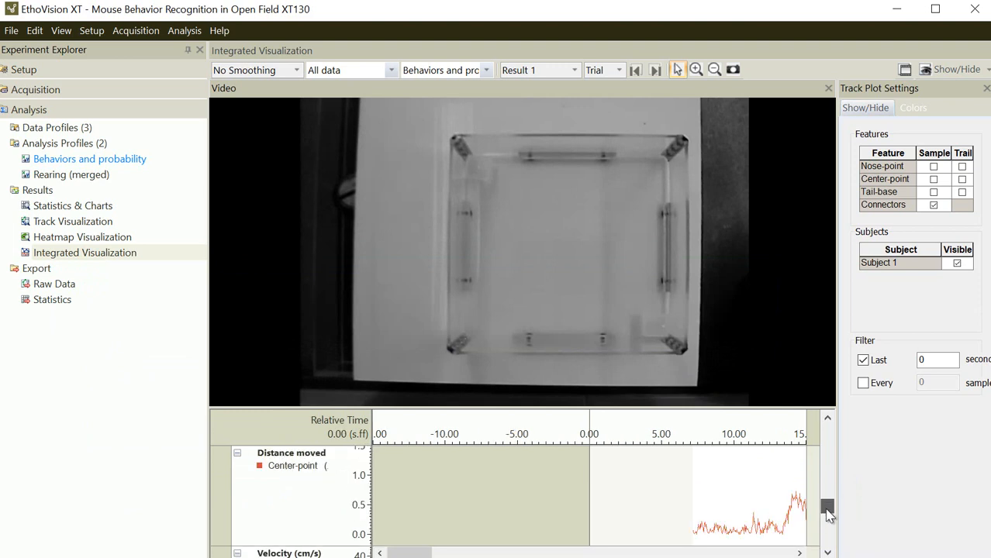
pyautogui.moveTo(221, 547); pyautogui.dragTo(248, 486)
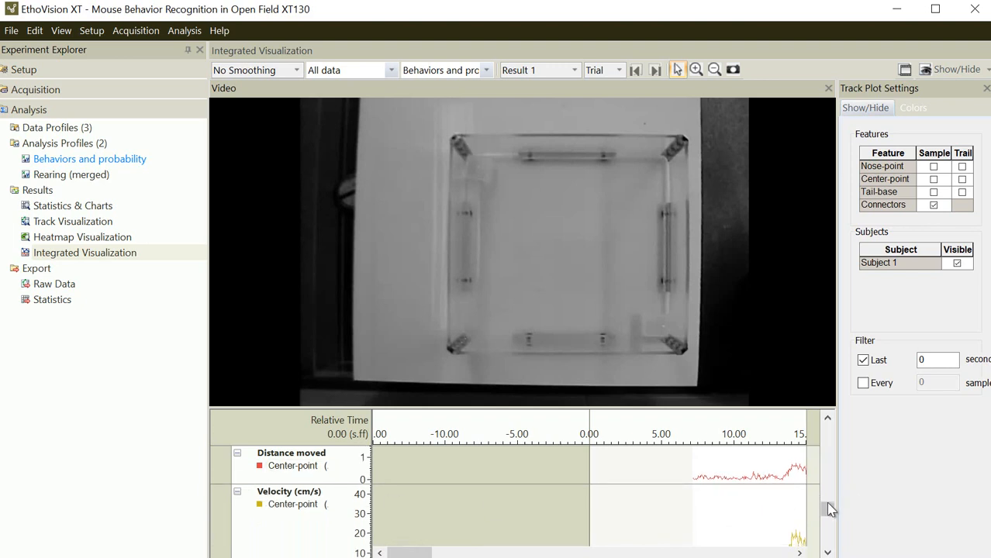
pyautogui.moveTo(828, 510); pyautogui.dragTo(827, 517)
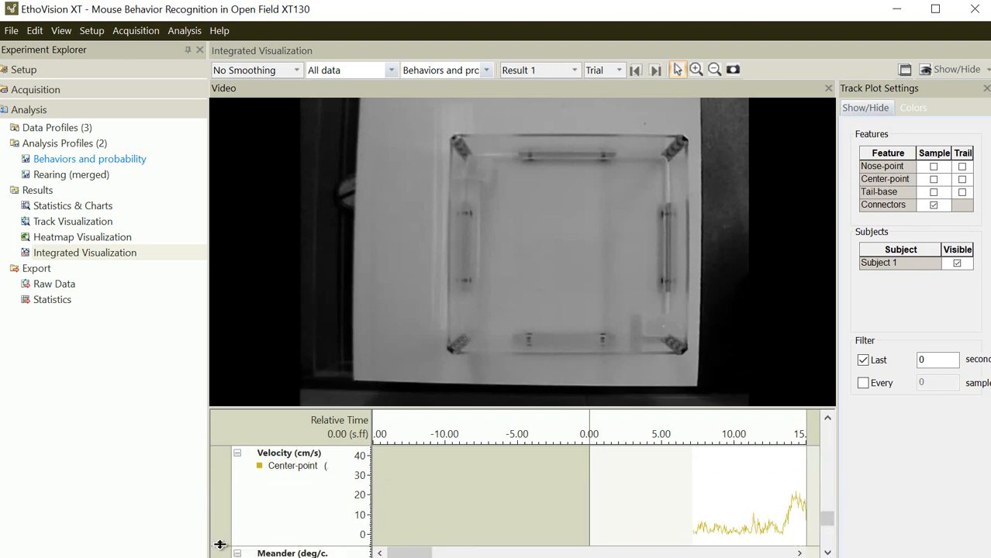
pyautogui.moveTo(221, 538); pyautogui.dragTo(226, 502)
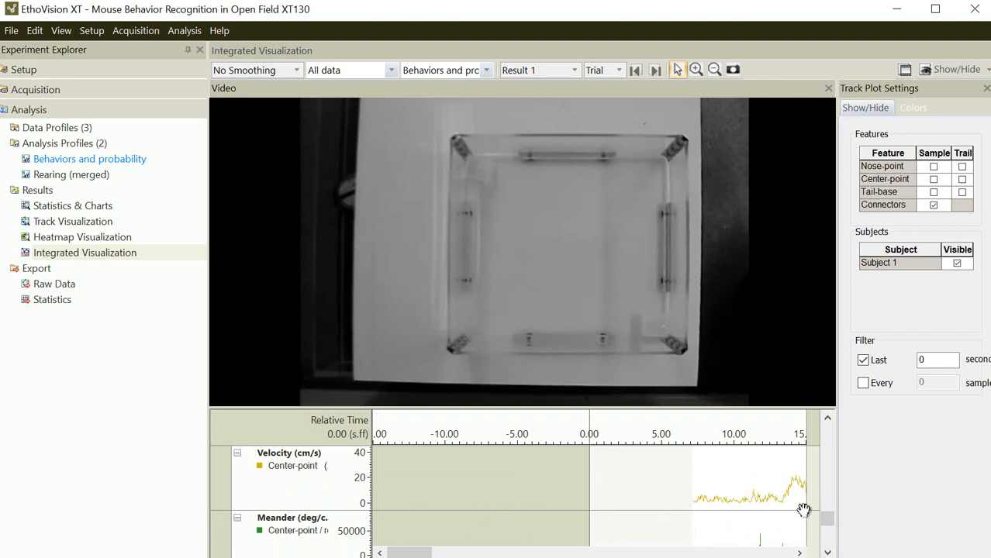
pyautogui.scroll(-1, 827, 522)
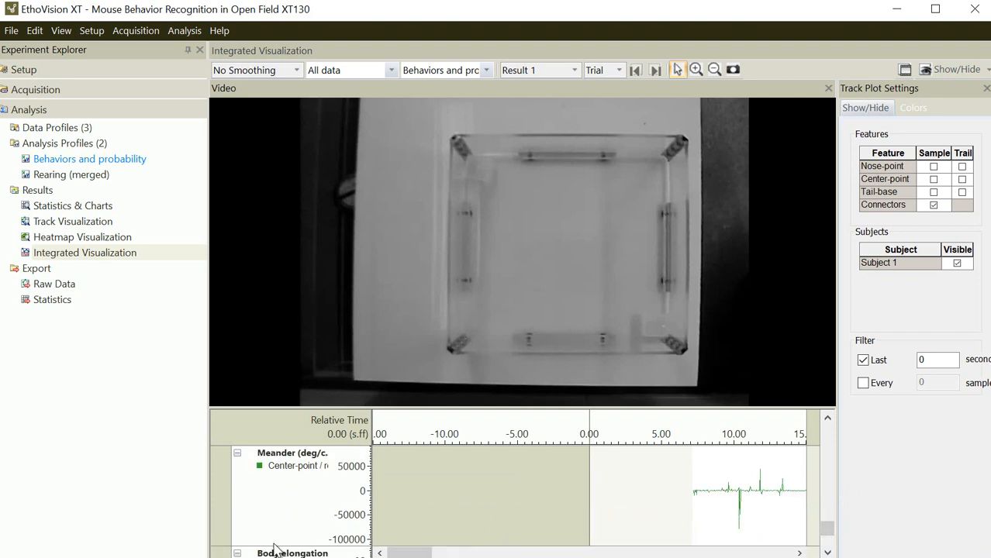
pyautogui.moveTo(221, 527); pyautogui.dragTo(234, 489)
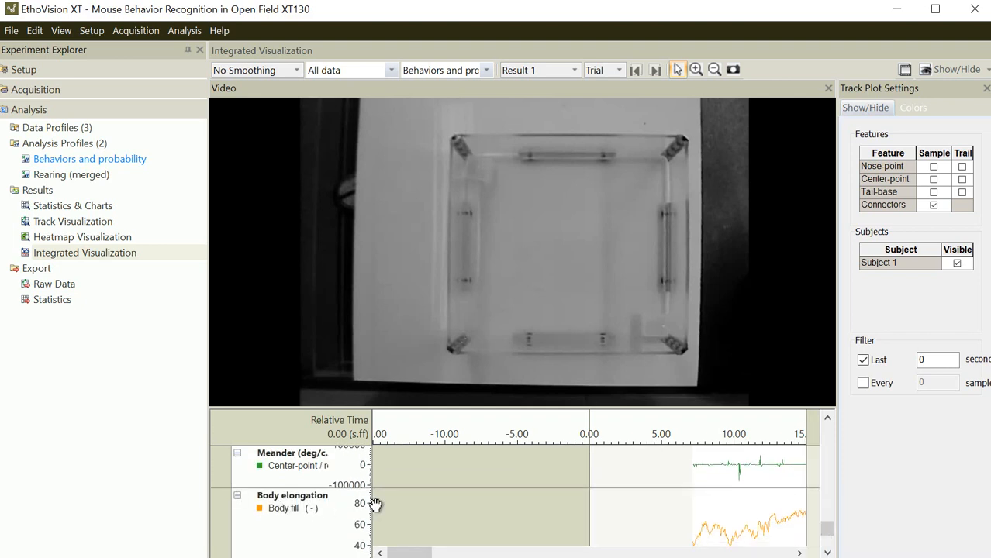
pyautogui.scroll(-1, 823, 532)
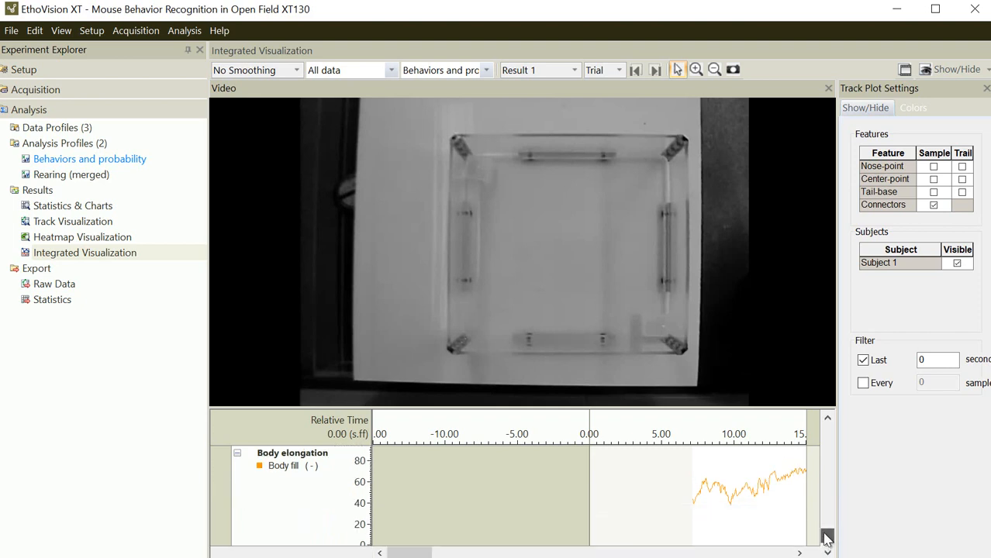
# Move the timeline to about 53 s and compare the Body elongation plot with the mouse's posture in the video
pyautogui.scroll(1, 824, 532)
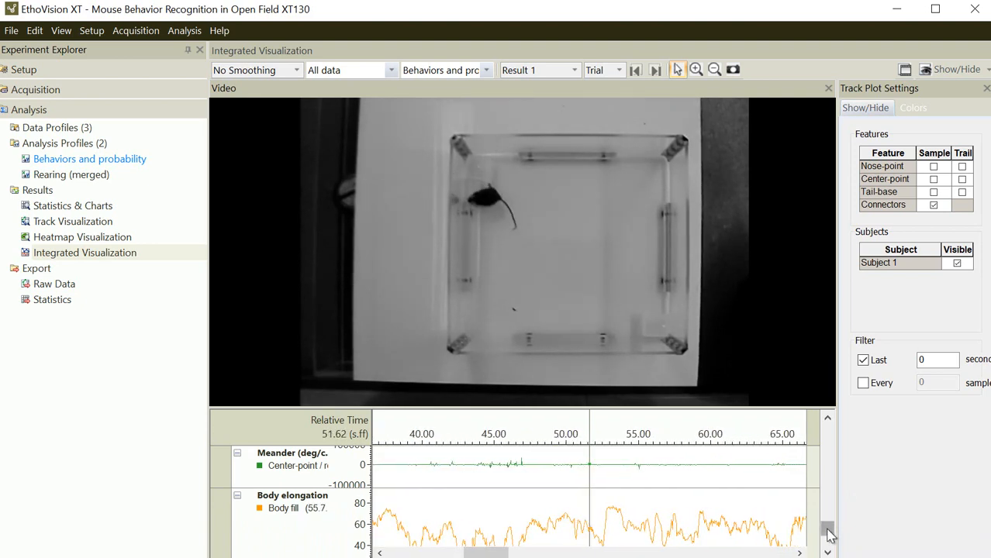
pyautogui.scroll(-2, 828, 535)
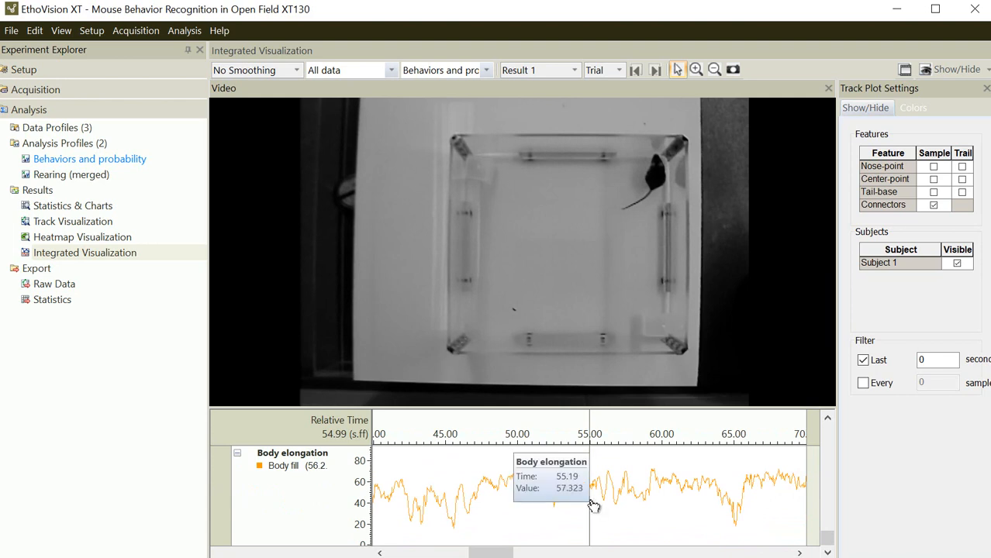
pyautogui.moveTo(639, 498); pyautogui.dragTo(668, 497)
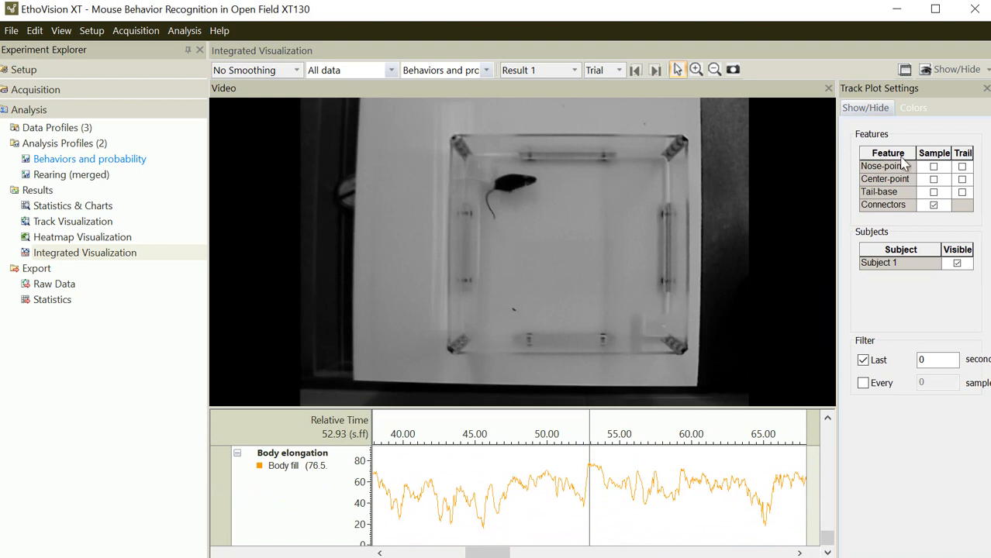
# Show the nose-point, center-point and tail-base samples on the video and inspect the Body elongation plot's low points through about 113 s
pyautogui.click(935, 178)
pyautogui.moveTo(682, 473); pyautogui.dragTo(504, 501)
pyautogui.moveTo(504, 500)
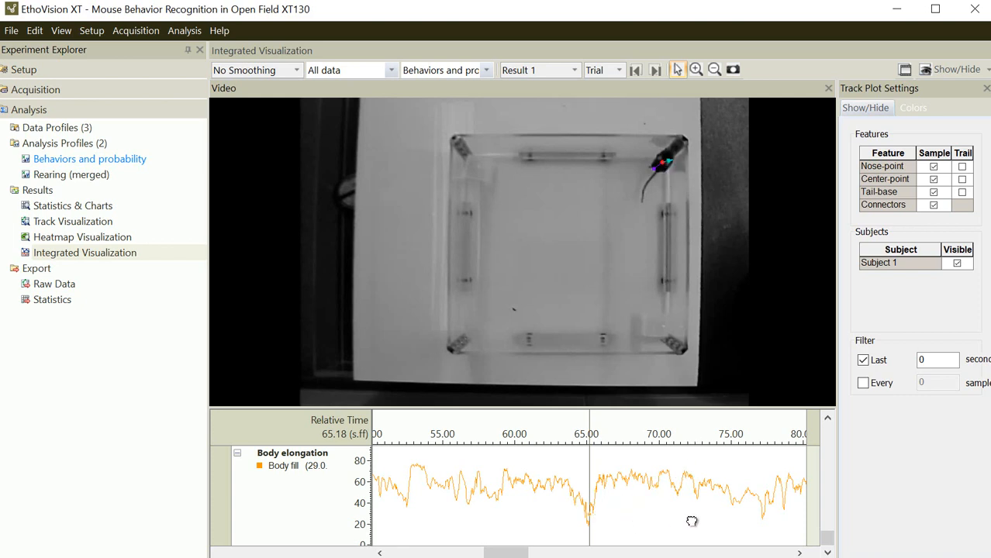
pyautogui.moveTo(692, 520); pyautogui.dragTo(515, 525)
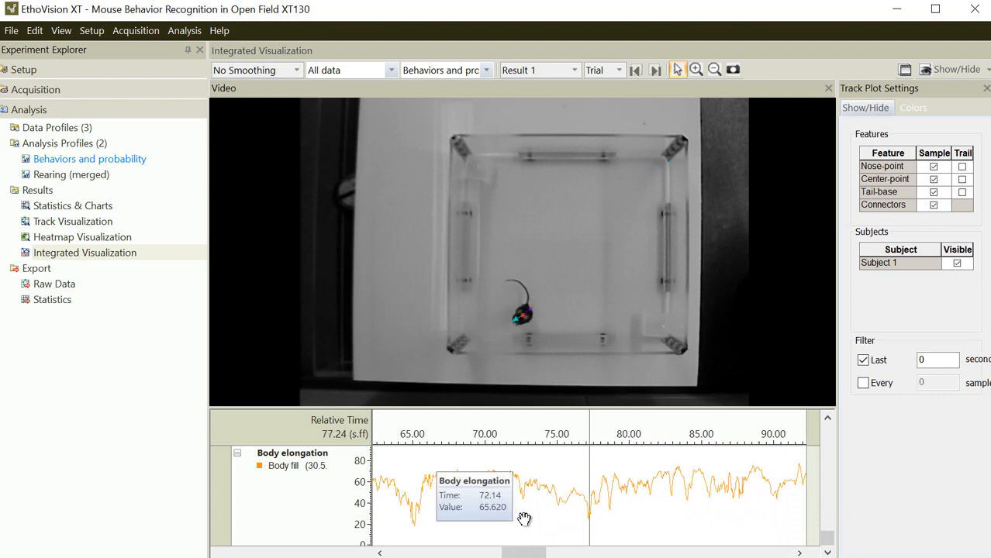
pyautogui.moveTo(728, 514); pyautogui.dragTo(522, 520)
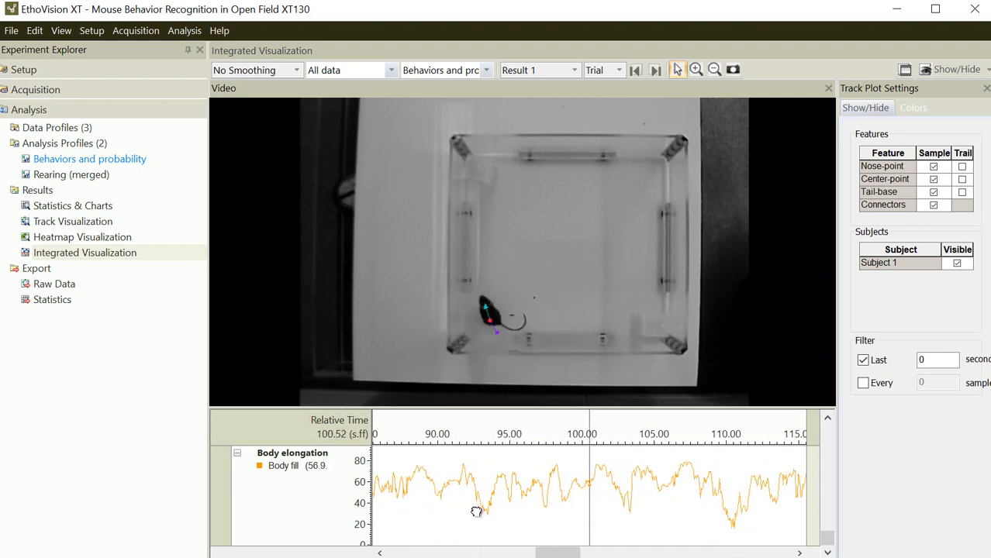
pyautogui.moveTo(449, 512)
pyautogui.moveTo(449, 512); pyautogui.dragTo(452, 512)
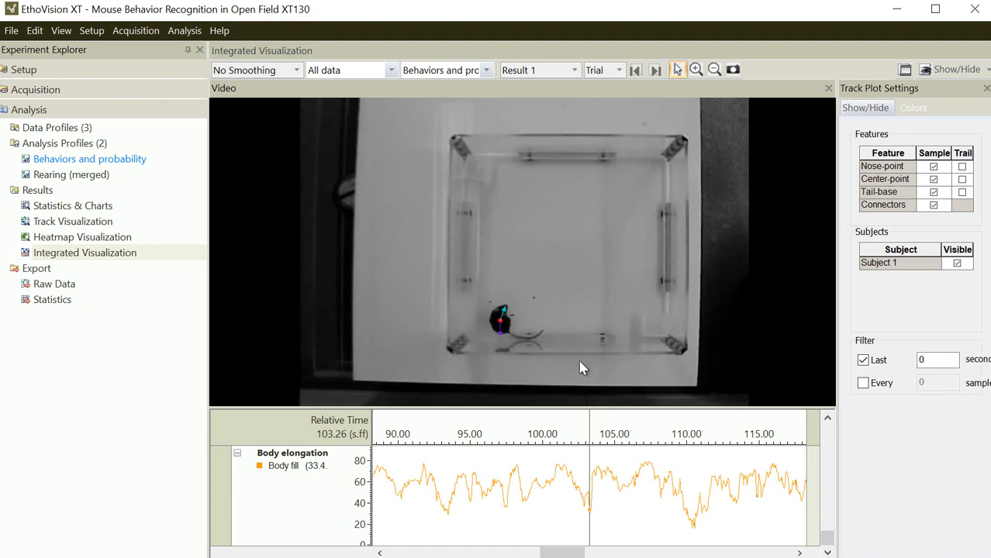
pyautogui.moveTo(712, 512); pyautogui.dragTo(617, 525)
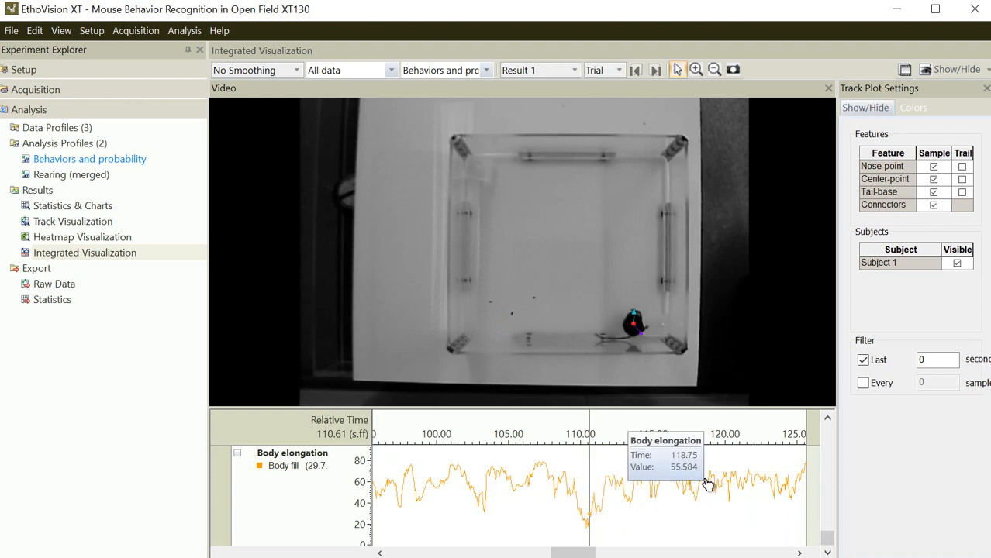
pyautogui.moveTo(714, 487); pyautogui.dragTo(671, 495)
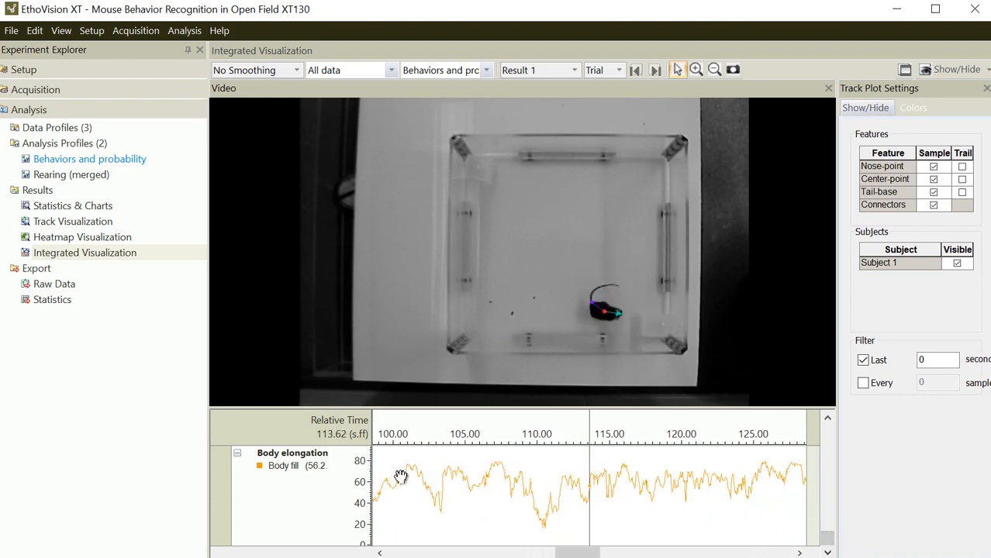
# Enlarge the Meander plot and examine its peaks backwards to about 50 s against the mouse's movement in the video
pyautogui.moveTo(828, 541); pyautogui.dragTo(828, 535)
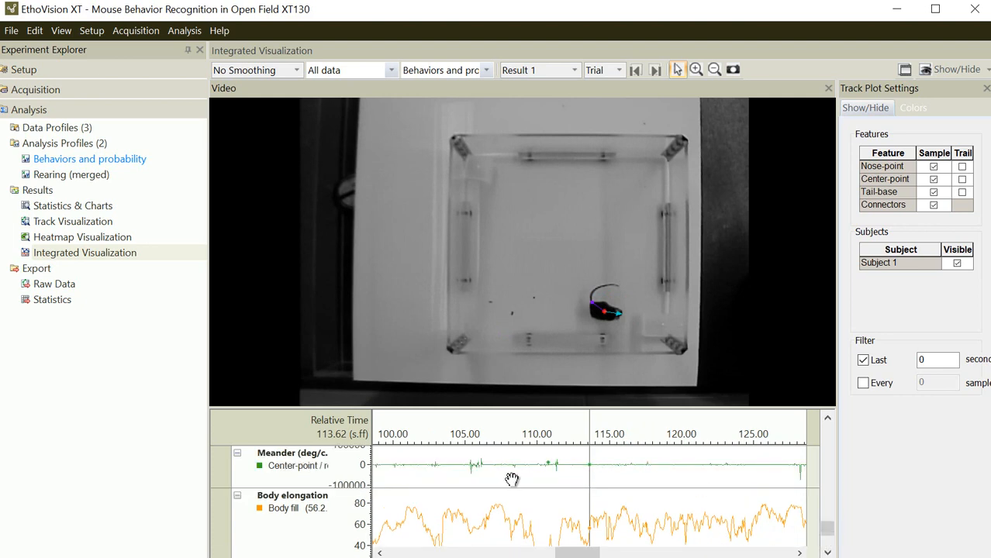
pyautogui.moveTo(220, 492); pyautogui.dragTo(230, 532)
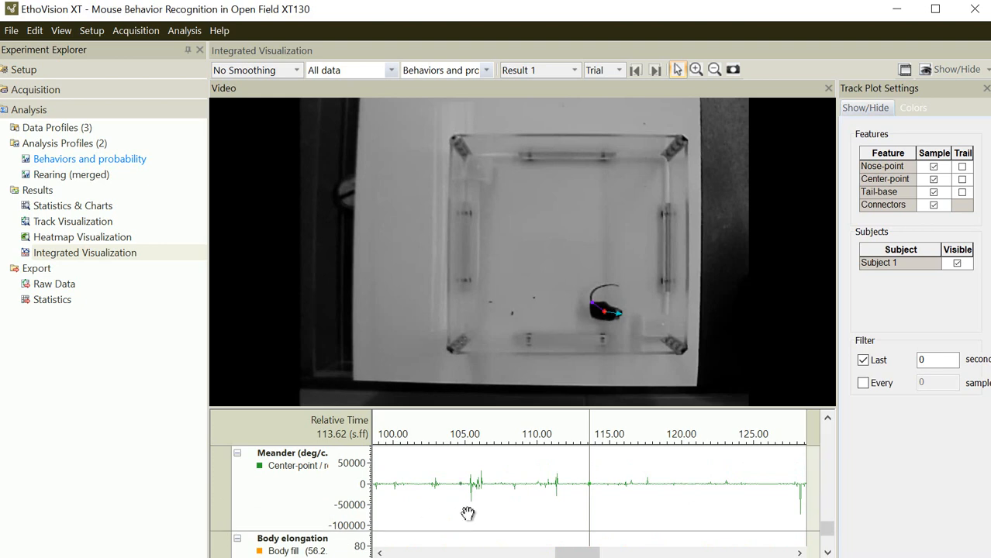
pyautogui.moveTo(495, 509); pyautogui.dragTo(720, 513)
pyautogui.moveTo(631, 510); pyautogui.dragTo(723, 510)
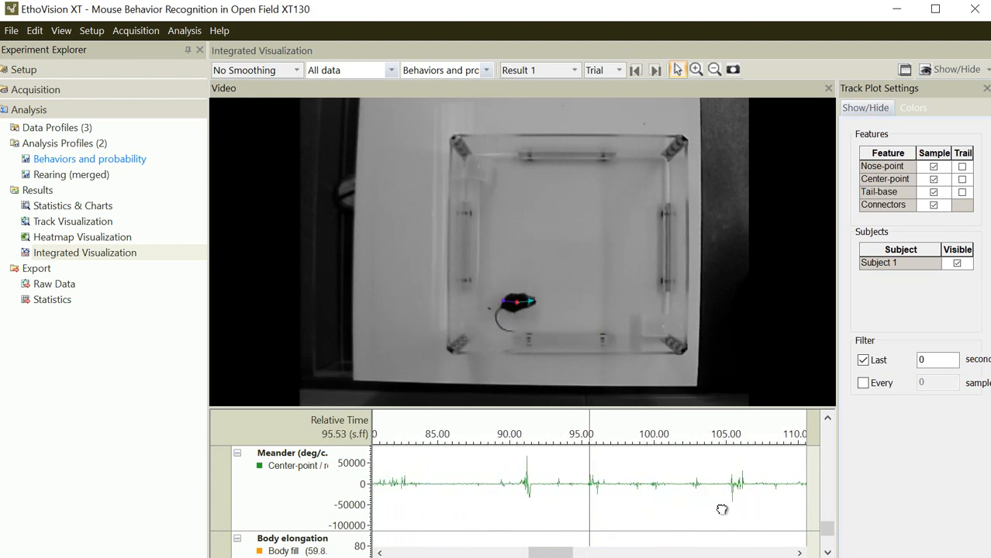
pyautogui.moveTo(644, 501); pyautogui.dragTo(719, 501)
pyautogui.moveTo(626, 508); pyautogui.dragTo(707, 507)
pyautogui.moveTo(543, 500); pyautogui.dragTo(699, 500)
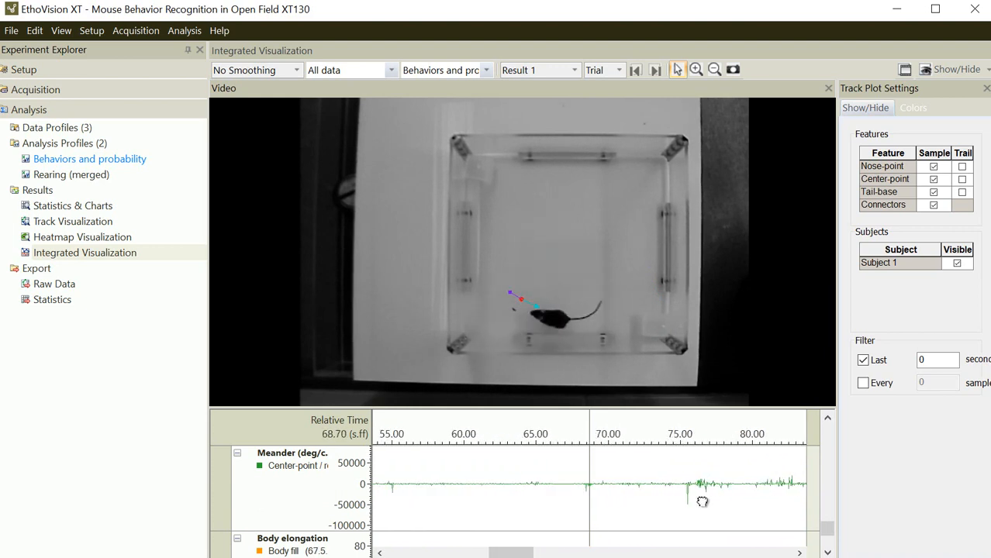
pyautogui.moveTo(627, 504); pyautogui.dragTo(659, 504)
pyautogui.moveTo(421, 486)
pyautogui.mouseDown()
pyautogui.moveTo(681, 480)
pyautogui.moveTo(670, 490)
pyautogui.mouseUp()
pyautogui.moveTo(610, 501)
pyautogui.mouseDown()
pyautogui.moveTo(659, 500)
pyautogui.moveTo(600, 509)
pyautogui.moveTo(672, 504)
pyautogui.mouseUp()
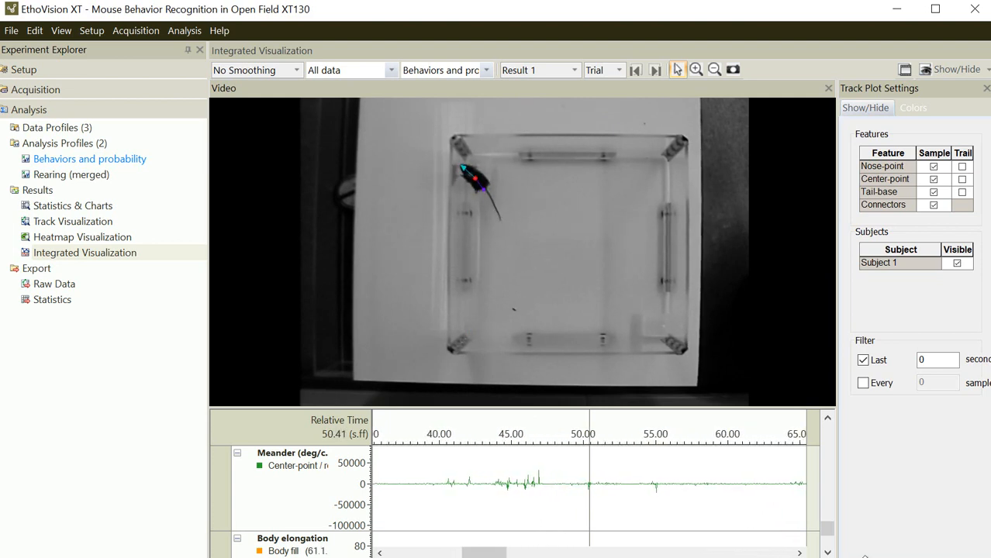
# Shrink the video pane and review the plots from Velocity back to the Sniffing, Walking, Rearing and Grooming behaviors
pyautogui.scroll(1, 827, 525)
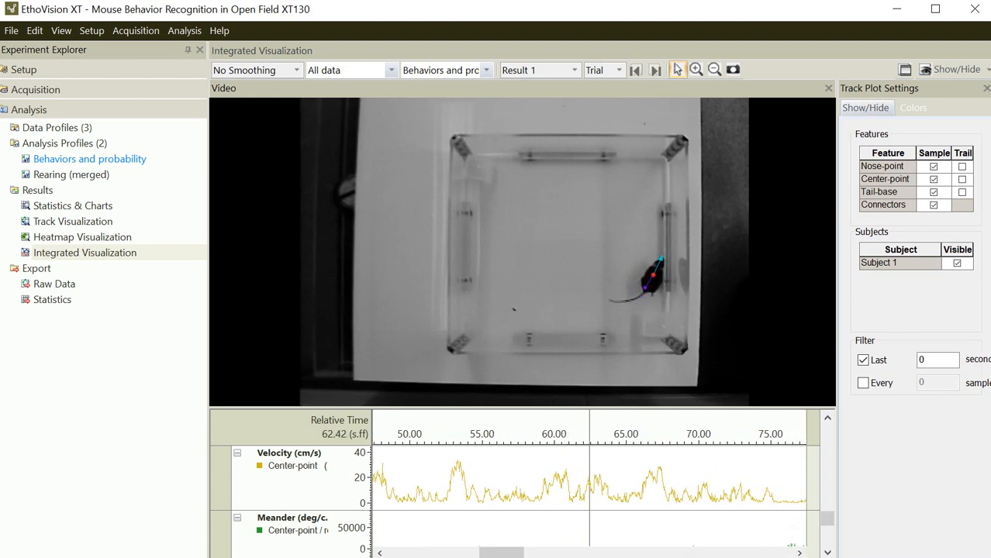
pyautogui.moveTo(593, 557); pyautogui.dragTo(521, 467)
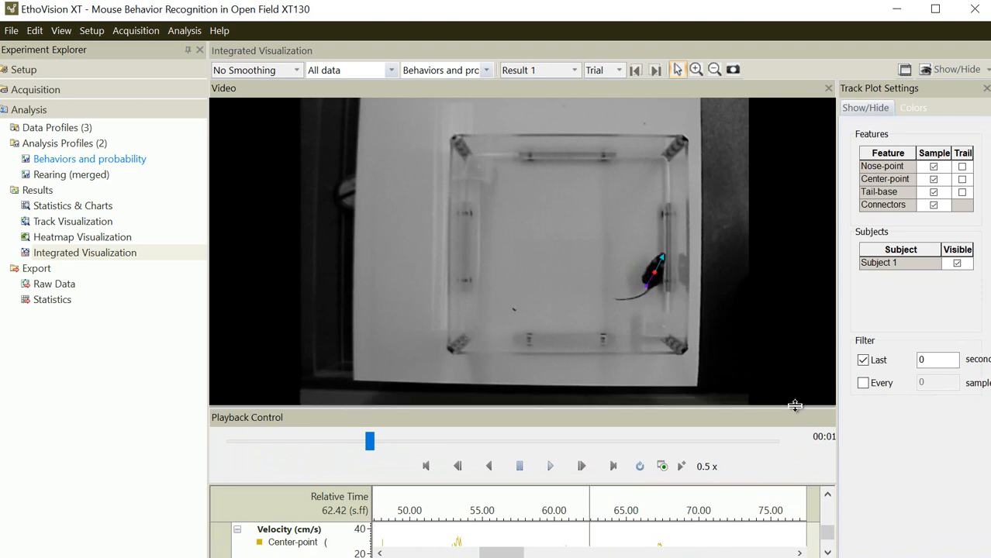
pyautogui.moveTo(796, 405); pyautogui.dragTo(785, 328)
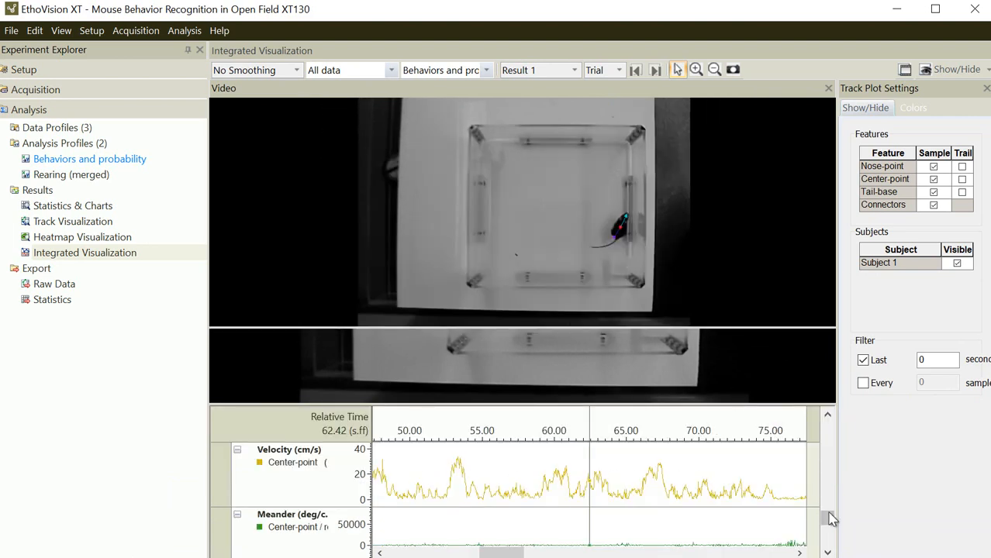
pyautogui.moveTo(827, 518); pyautogui.dragTo(831, 465)
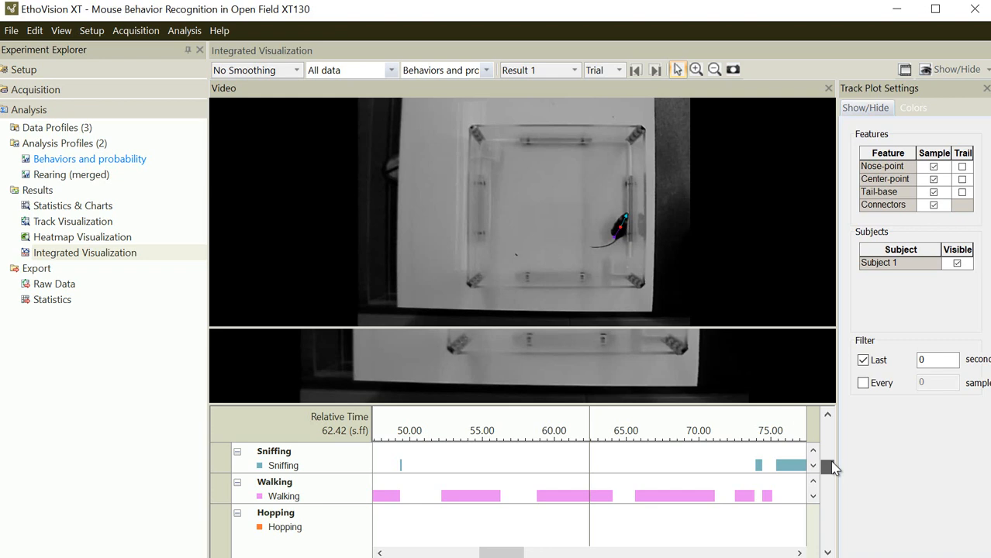
pyautogui.moveTo(830, 470); pyautogui.dragTo(830, 425)
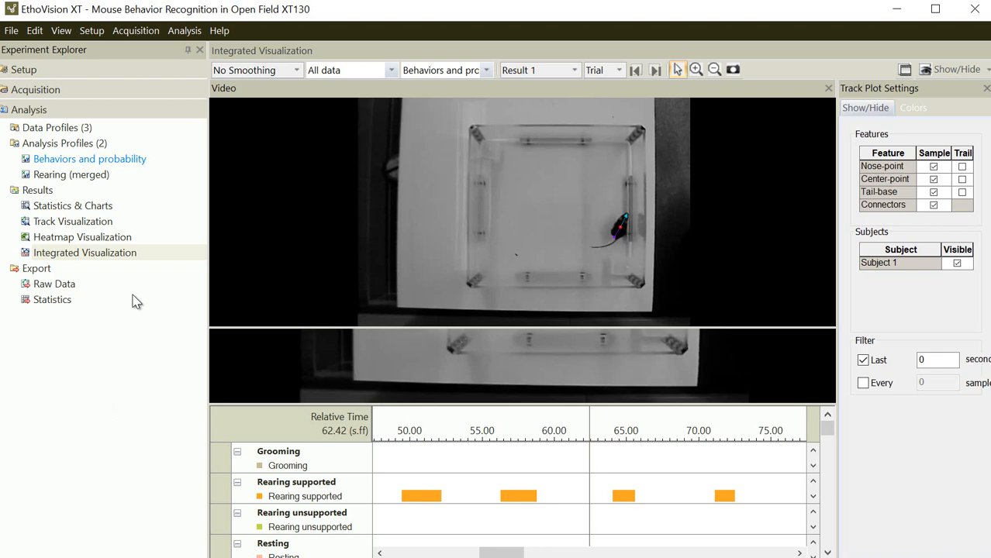
# Review all Trial 1 results in Statistics & Charts, from the Grooming columns through to Body elongation
pyautogui.click(56, 208)
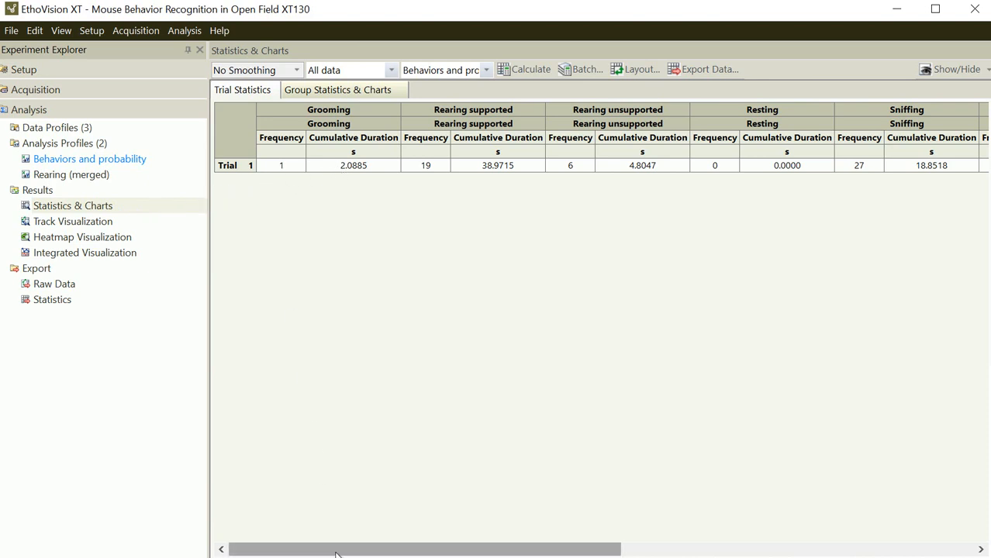
pyautogui.moveTo(379, 553); pyautogui.dragTo(318, 552)
pyautogui.moveTo(602, 548); pyautogui.dragTo(735, 535)
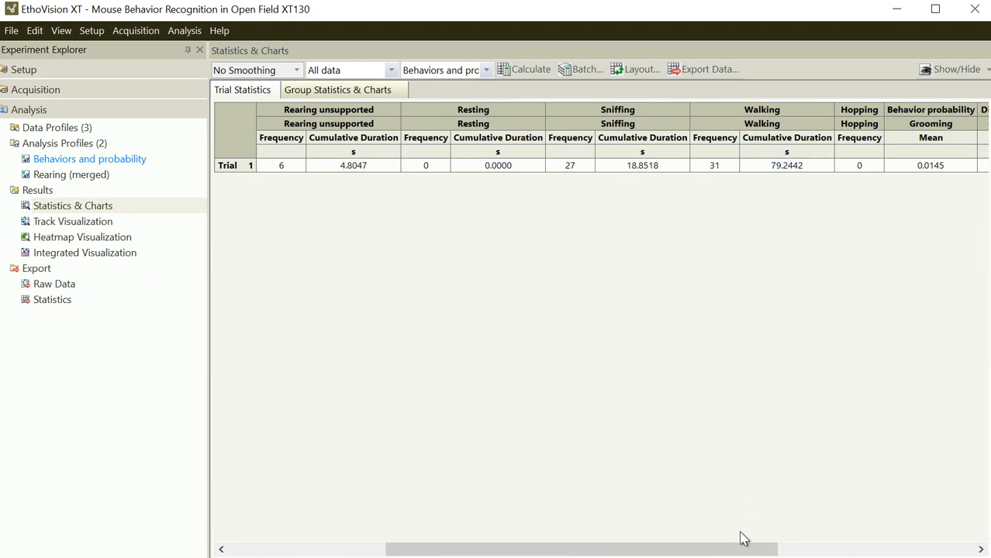
pyautogui.moveTo(731, 551); pyautogui.dragTo(775, 387)
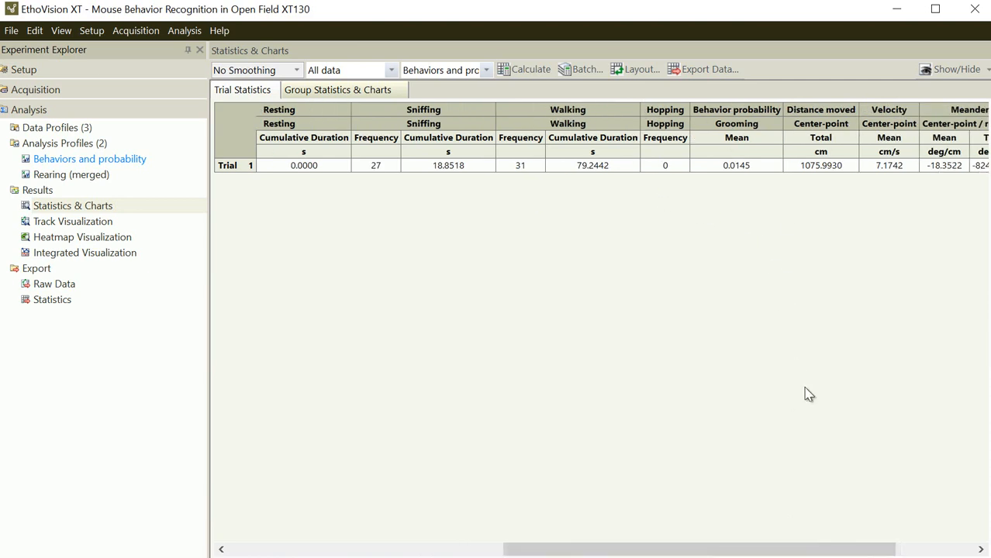
pyautogui.moveTo(836, 549); pyautogui.dragTo(879, 551)
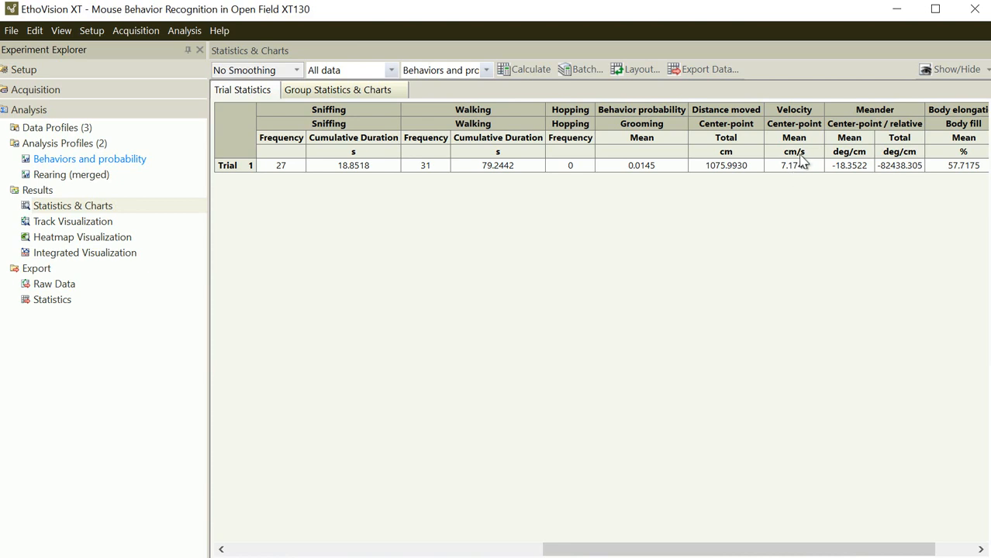
pyautogui.moveTo(843, 551); pyautogui.dragTo(903, 549)
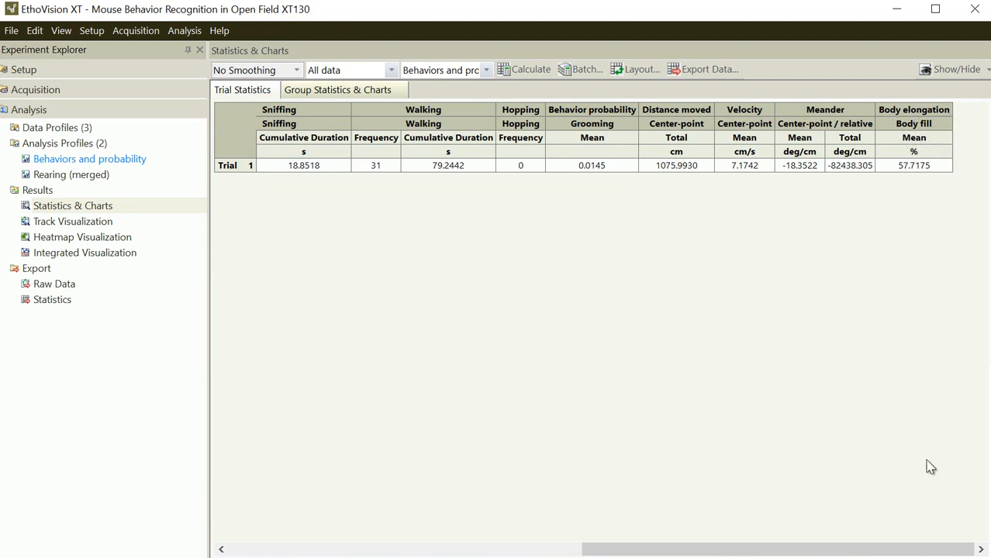
pyautogui.moveTo(877, 552); pyautogui.dragTo(535, 531)
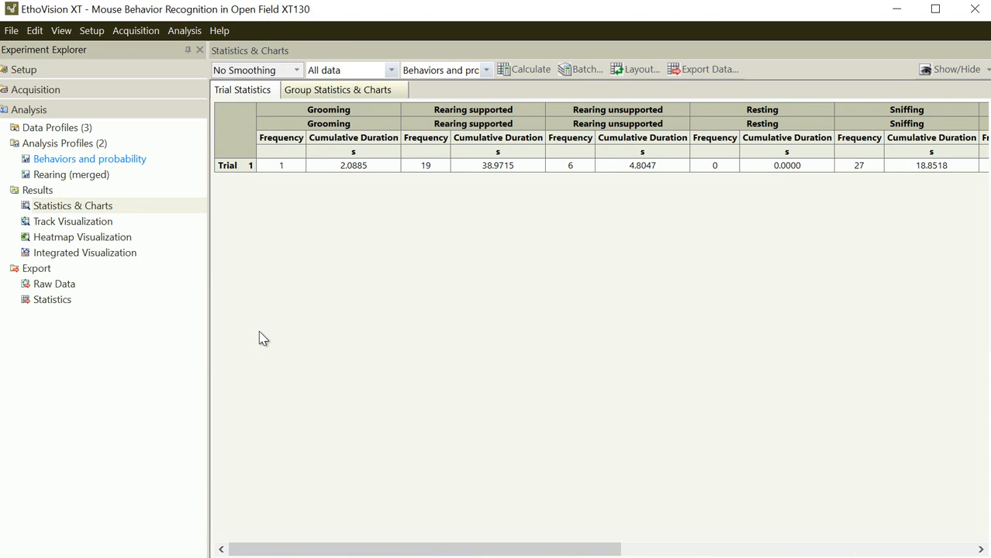
# Check the planned trials in the Trial List and open the Acquisition screen for Trial 2
pyautogui.click(52, 76)
pyautogui.click(38, 227)
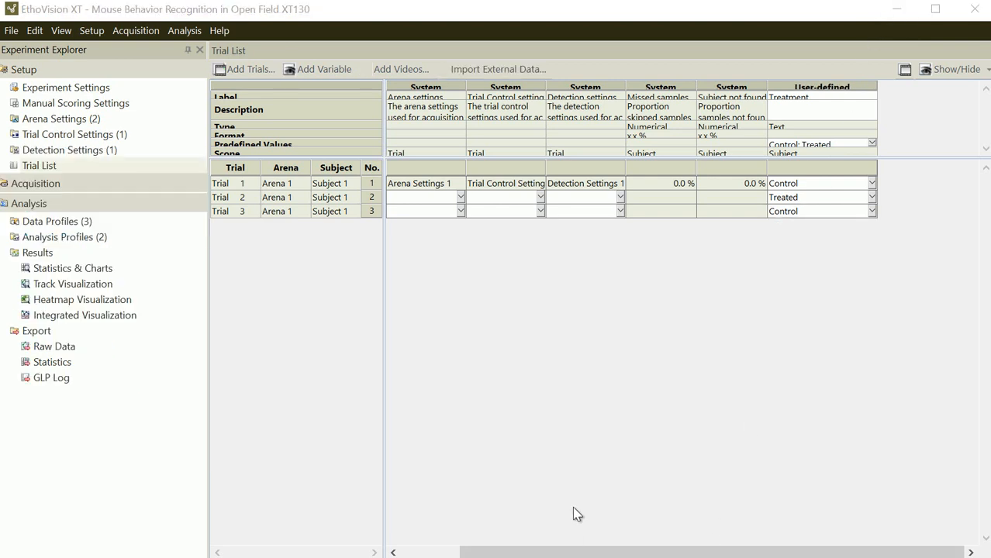
pyautogui.click(34, 186)
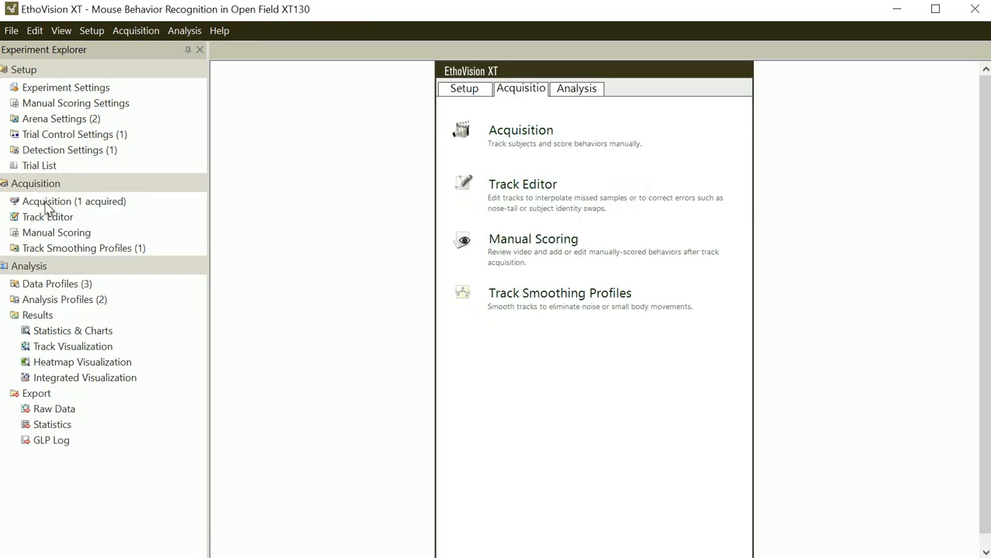
pyautogui.click(47, 203)
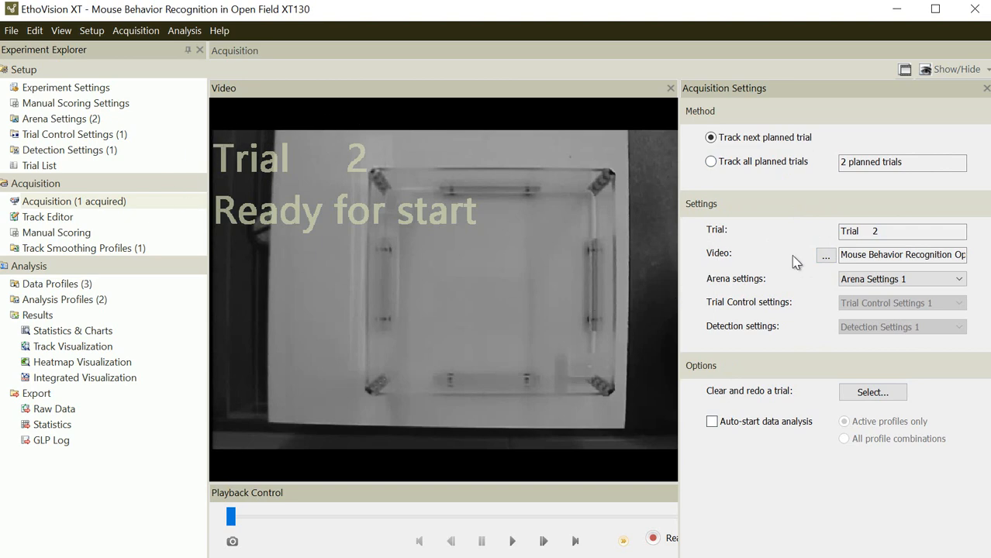
pyautogui.click(825, 256)
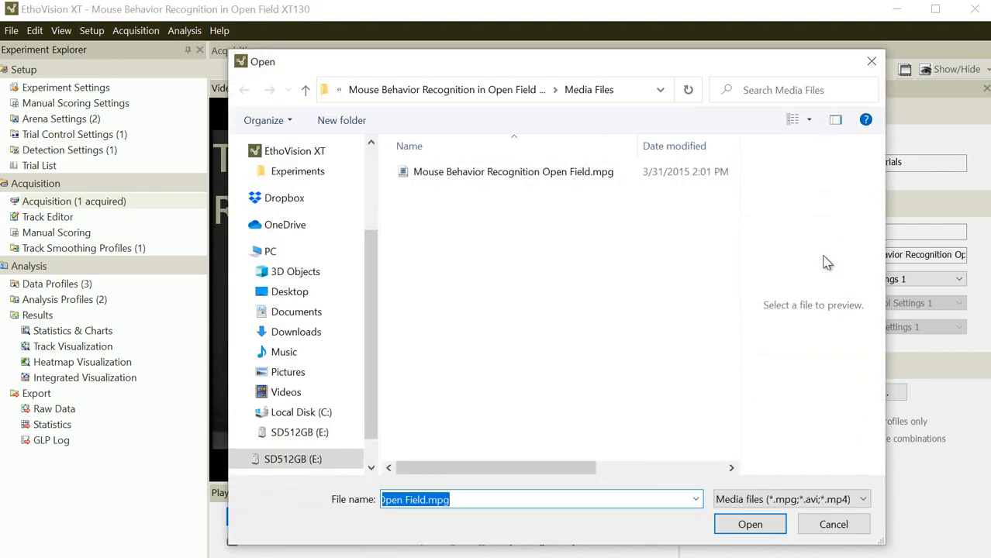
pyautogui.click(590, 179)
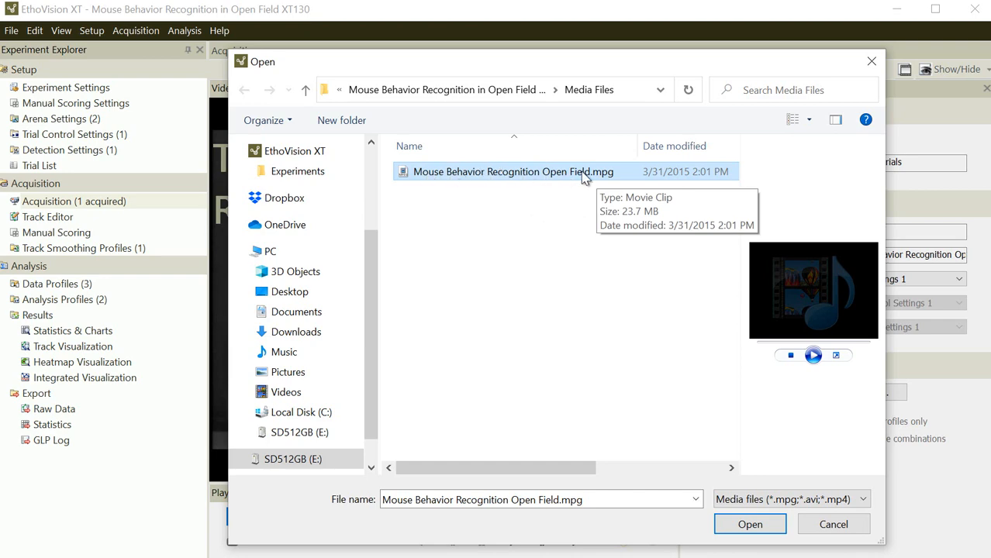
pyautogui.click(814, 527)
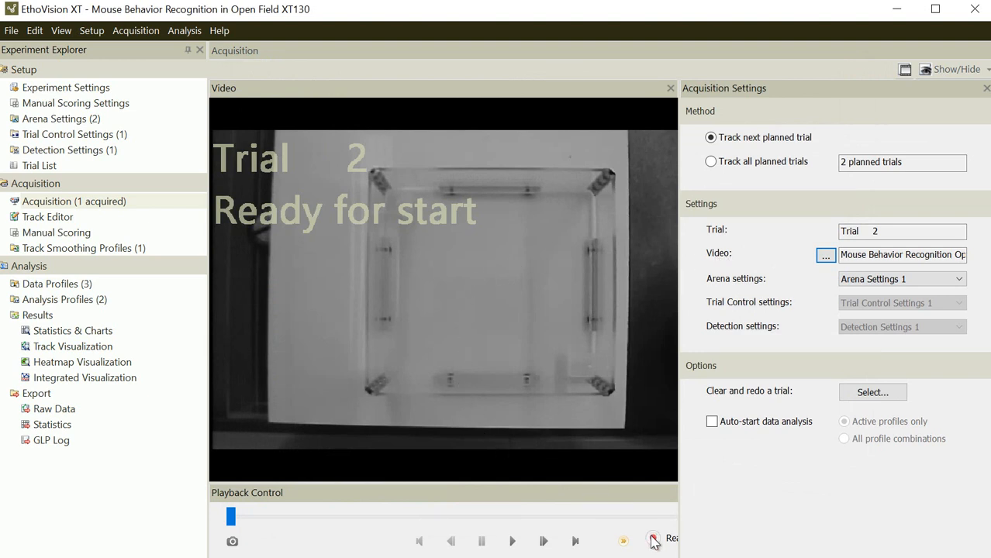
# Undock the Playback Control, run the acquisition of Trial 2 to its end and acknowledge the completion message
pyautogui.moveTo(679, 486); pyautogui.dragTo(832, 484)
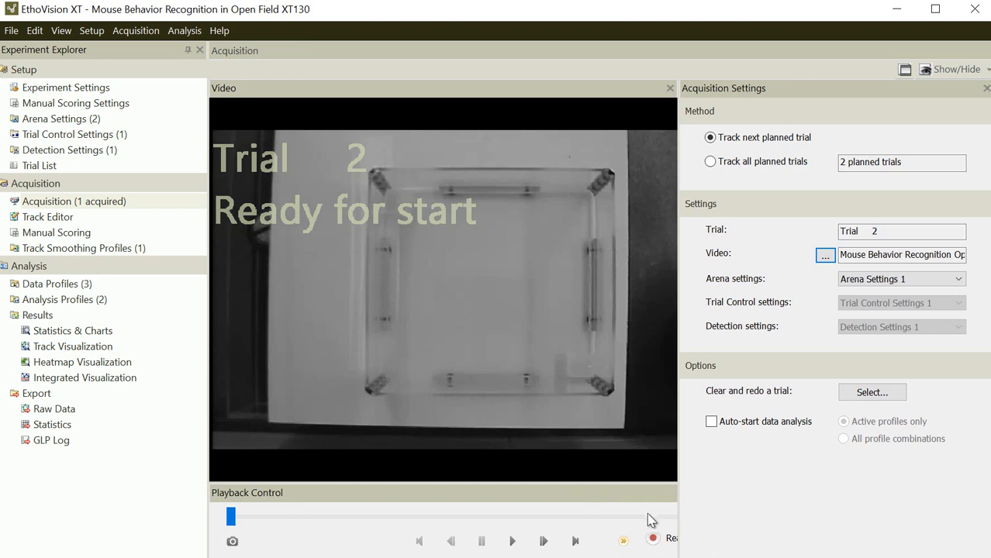
pyautogui.moveTo(651, 502); pyautogui.dragTo(490, 413)
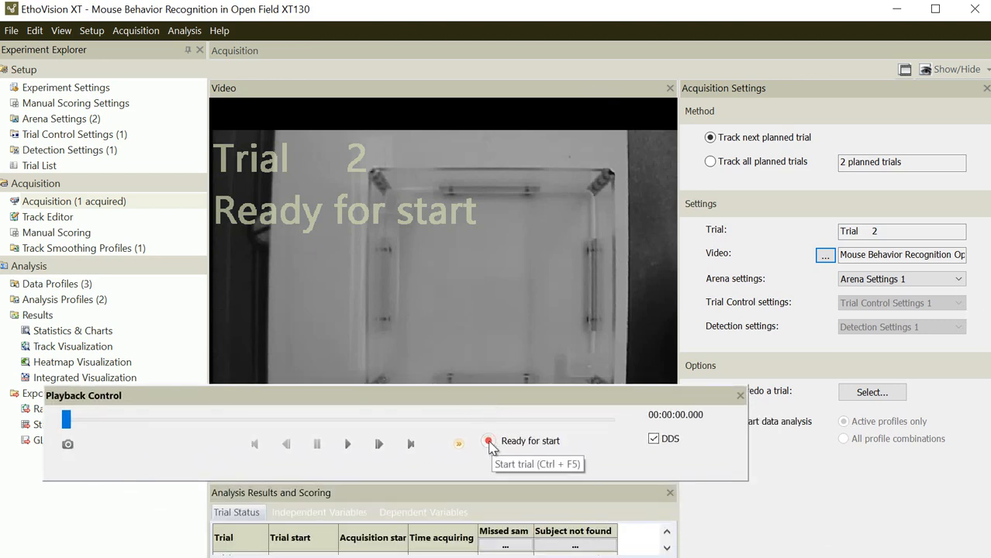
pyautogui.click(488, 441)
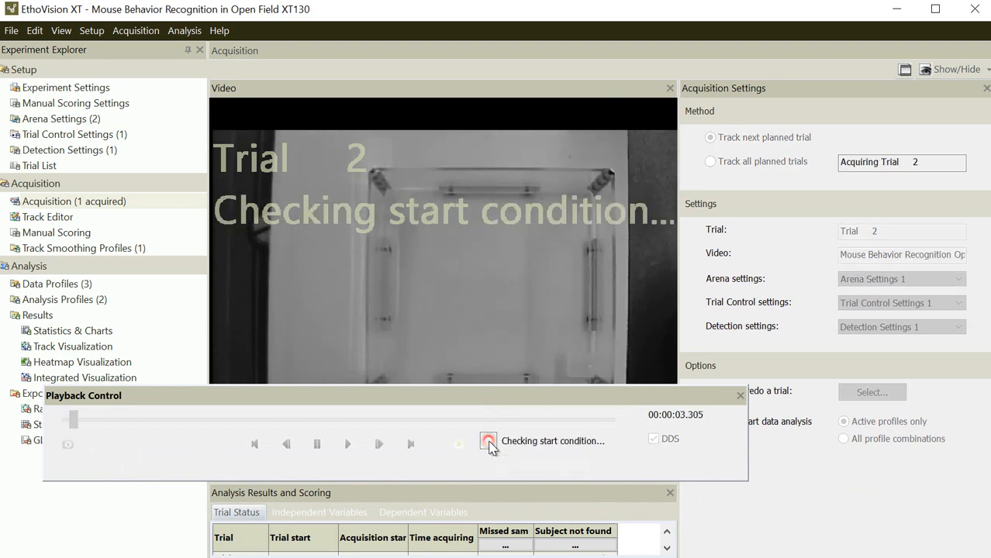
pyautogui.moveTo(488, 403); pyautogui.dragTo(509, 473)
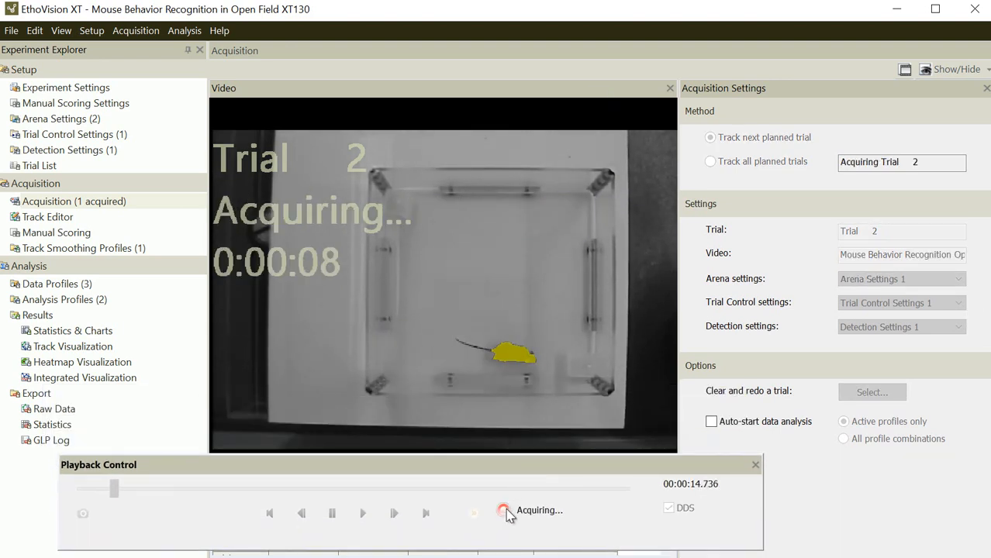
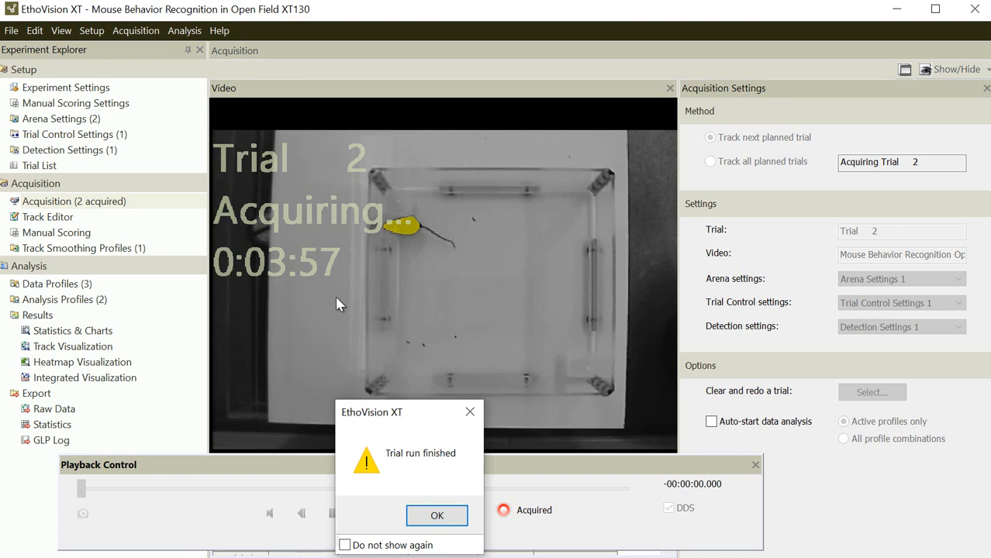
pyautogui.click(442, 515)
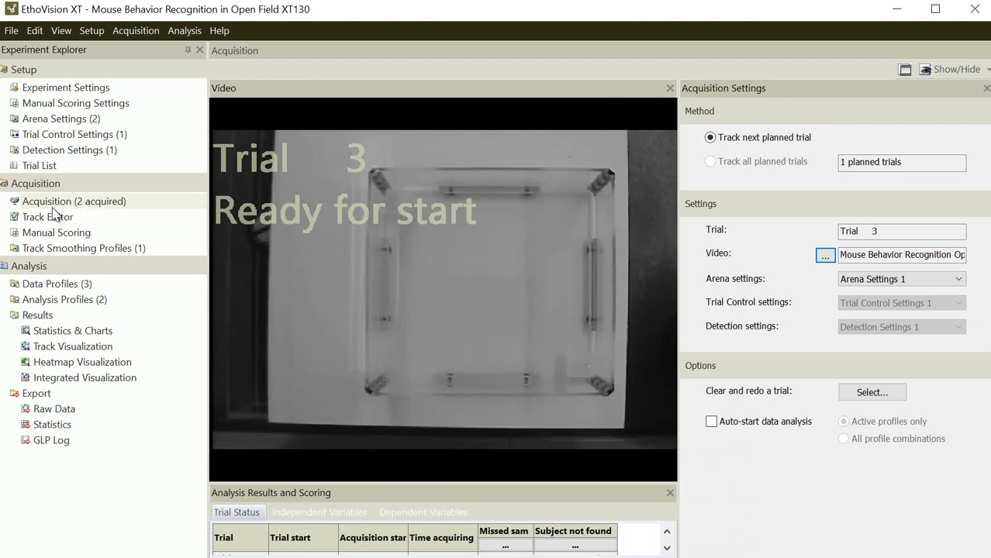
# Calculate the trial statistics in Statistics & Charts and review the behavior results of Trials 1 and 2
pyautogui.click(124, 202)
pyautogui.click(93, 332)
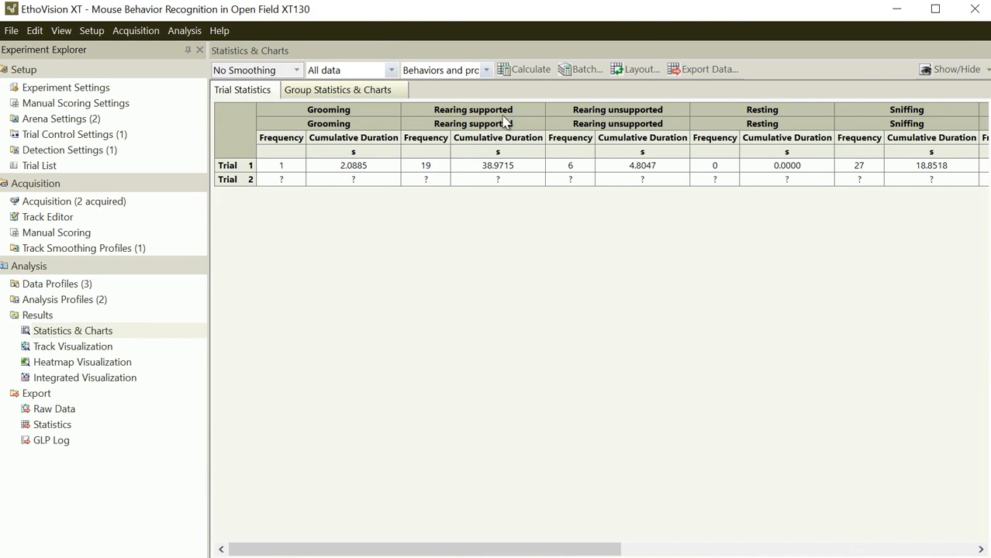
pyautogui.click(532, 72)
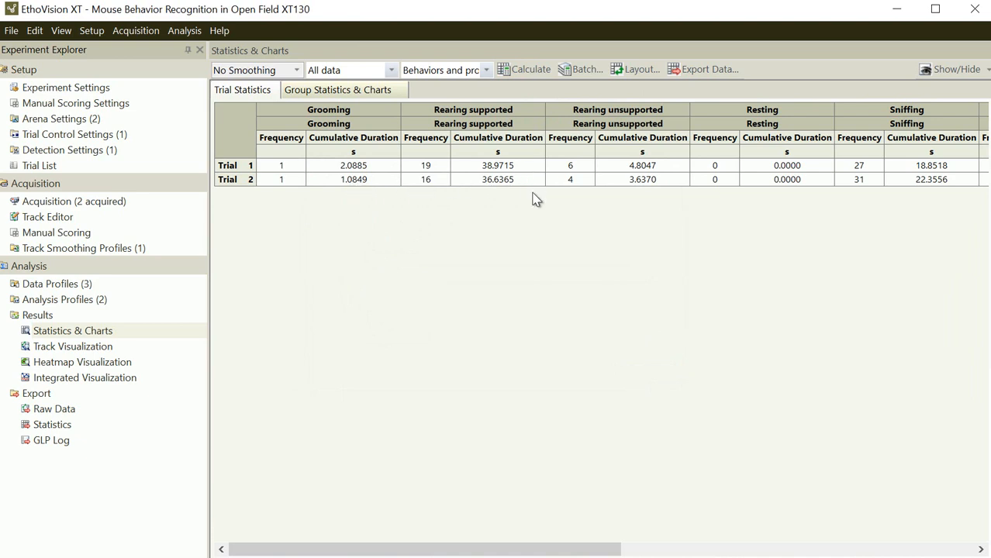
pyautogui.moveTo(615, 549); pyautogui.dragTo(548, 517)
pyautogui.moveTo(510, 549); pyautogui.dragTo(484, 552)
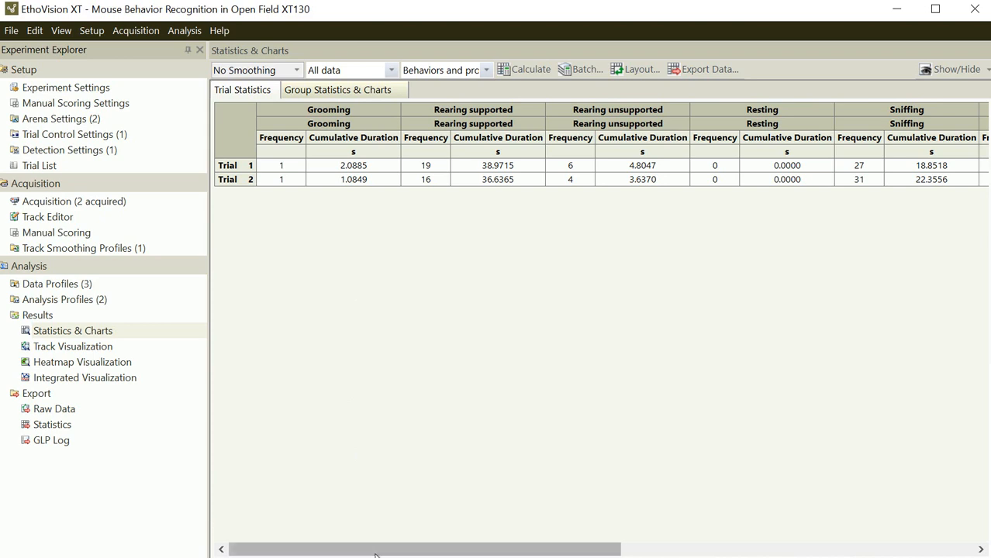
pyautogui.moveTo(392, 551)
pyautogui.mouseDown()
pyautogui.moveTo(741, 551)
pyautogui.moveTo(389, 551)
pyautogui.mouseUp()
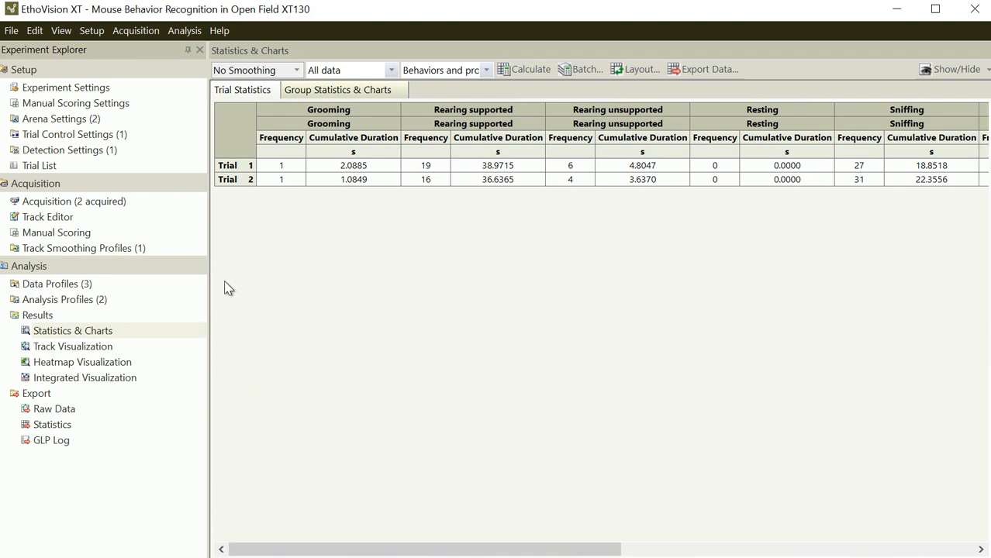
# Review the group statistics and go through their charts from Grooming to Body elongation
pyautogui.click(308, 95)
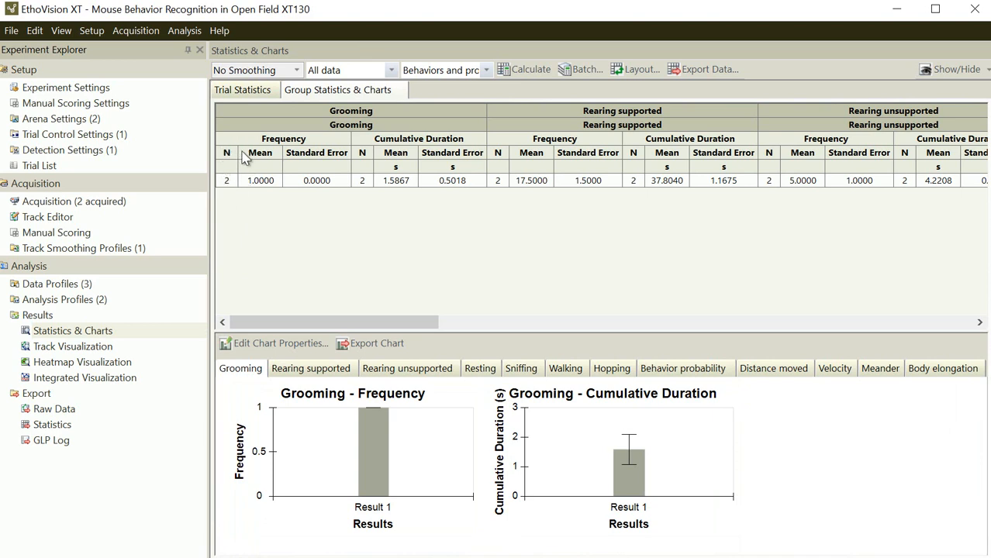
pyautogui.click(224, 183)
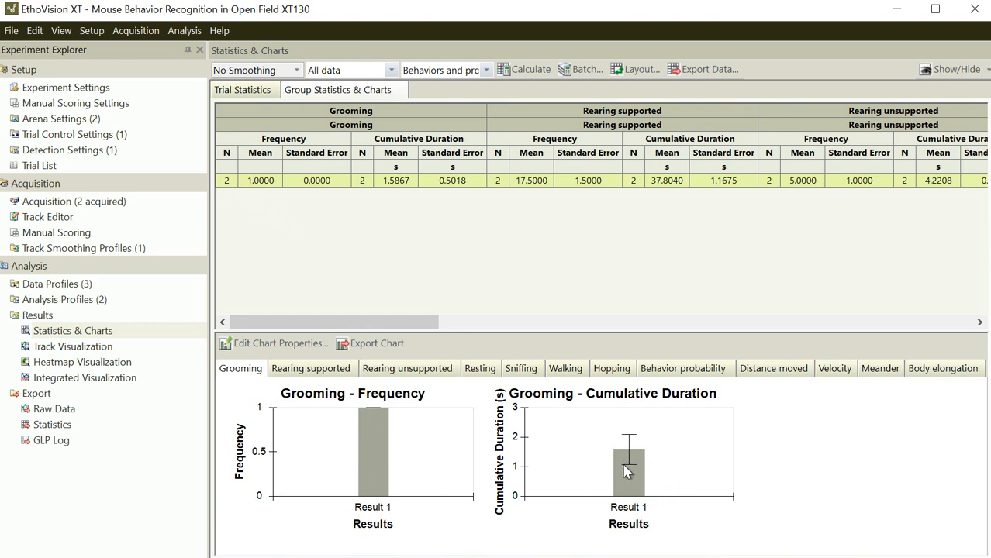
pyautogui.click(350, 373)
pyautogui.click(386, 374)
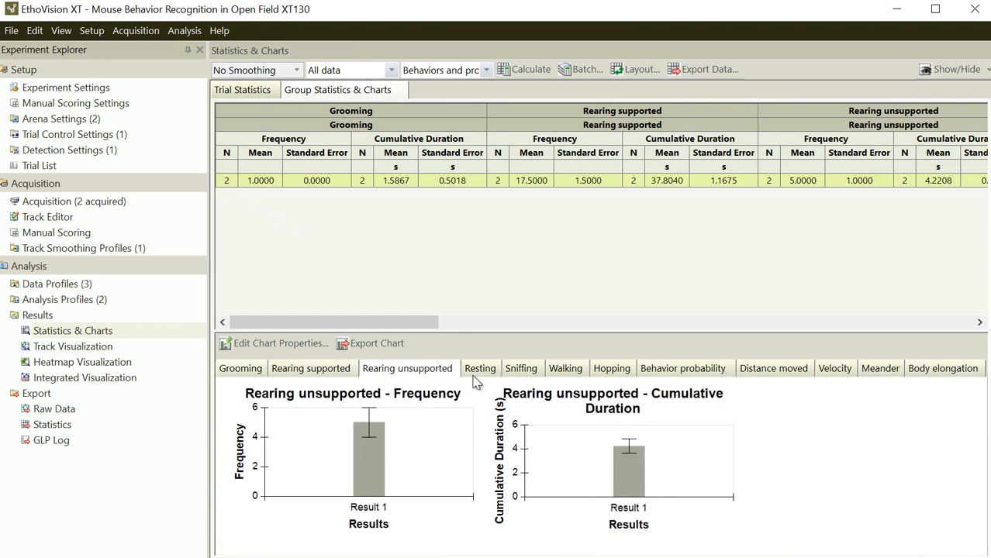
pyautogui.click(476, 375)
pyautogui.click(519, 374)
pyautogui.click(561, 375)
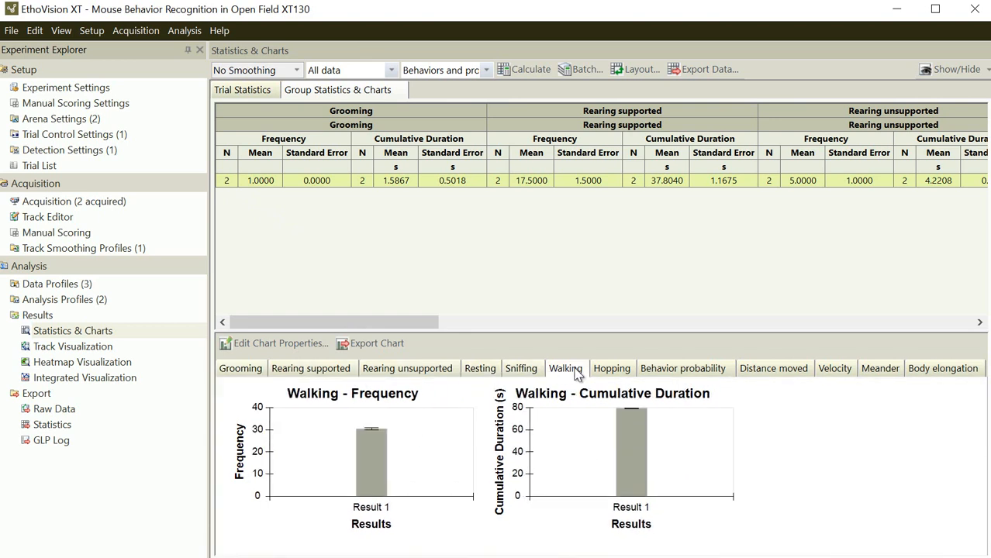
pyautogui.click(607, 374)
pyautogui.click(715, 373)
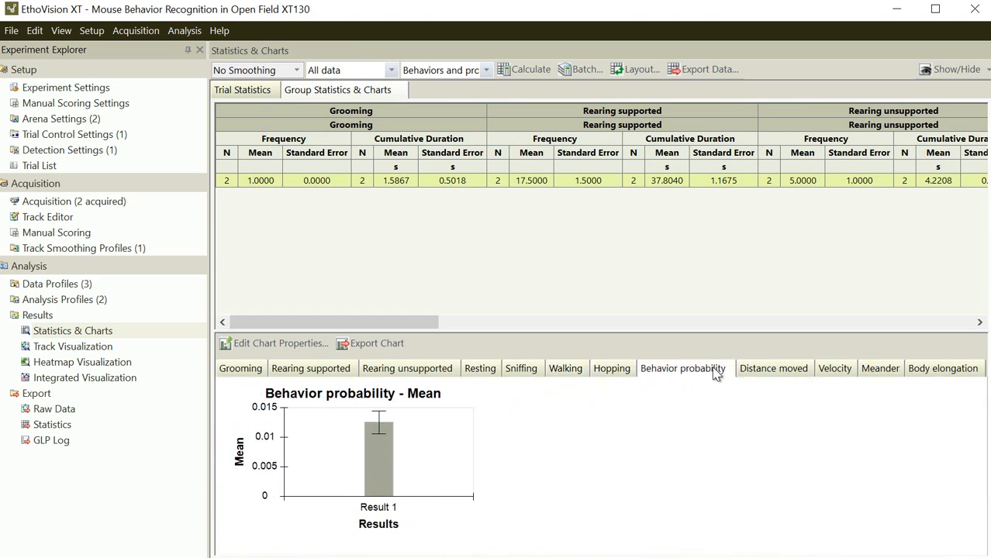
pyautogui.click(756, 374)
pyautogui.click(826, 376)
pyautogui.click(869, 375)
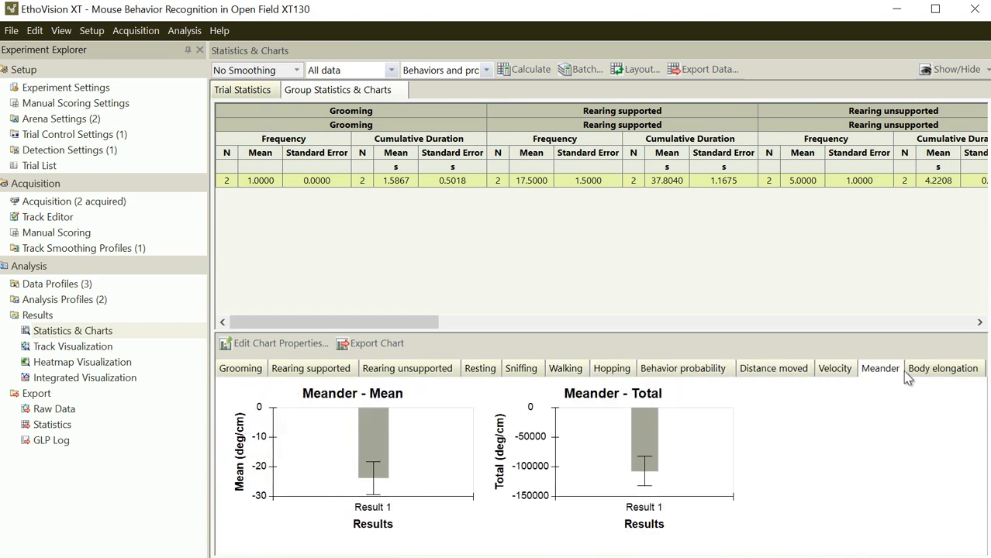
pyautogui.click(926, 377)
# Review the group charts in reverse order from Meander back to Grooming
pyautogui.click(879, 379)
pyautogui.click(836, 374)
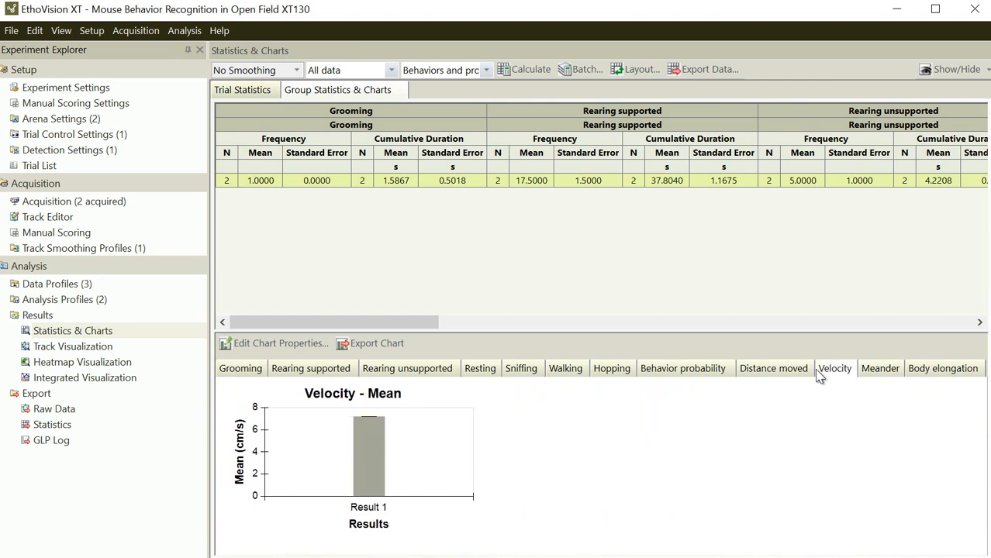
pyautogui.click(798, 373)
pyautogui.click(668, 372)
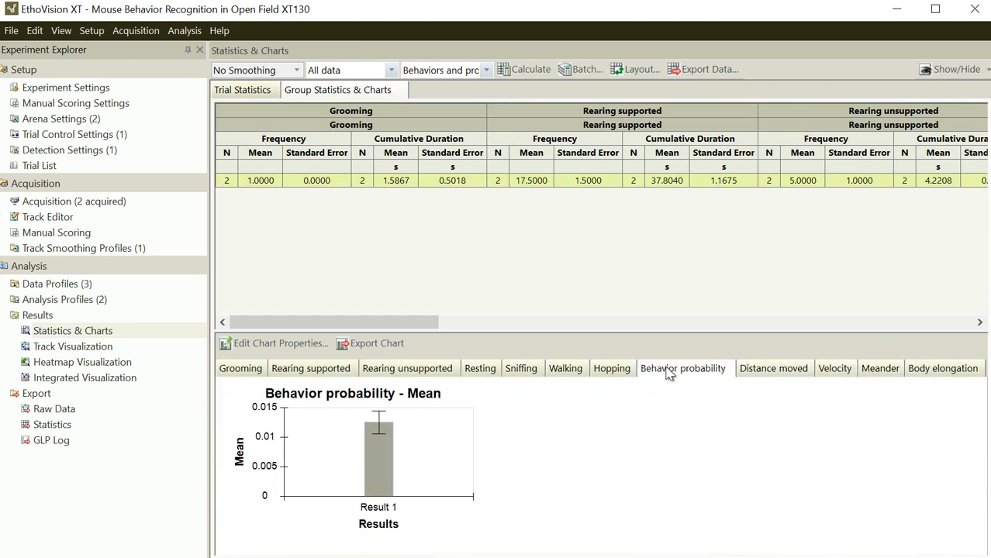
pyautogui.click(611, 371)
pyautogui.click(565, 372)
pyautogui.click(524, 372)
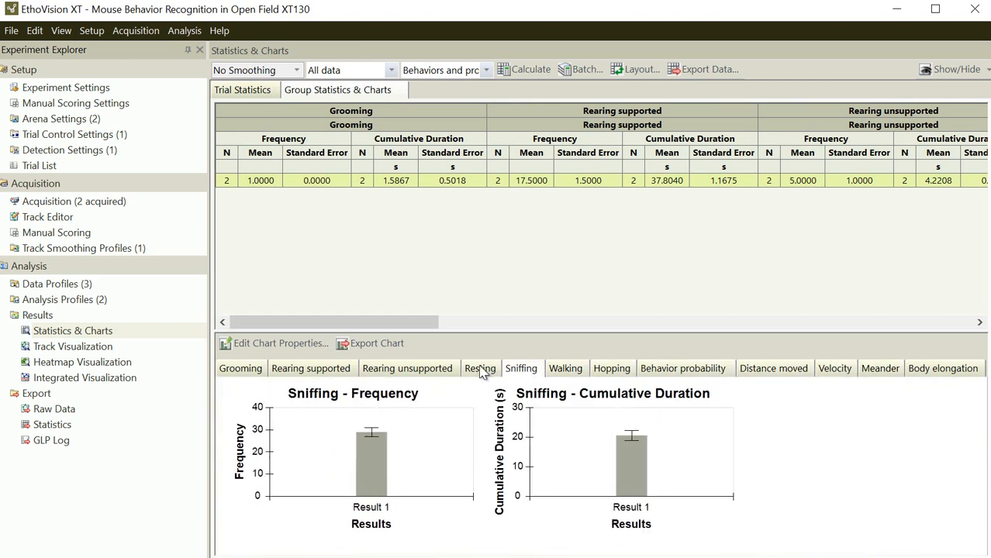
pyautogui.click(484, 372)
pyautogui.click(427, 372)
pyautogui.click(334, 373)
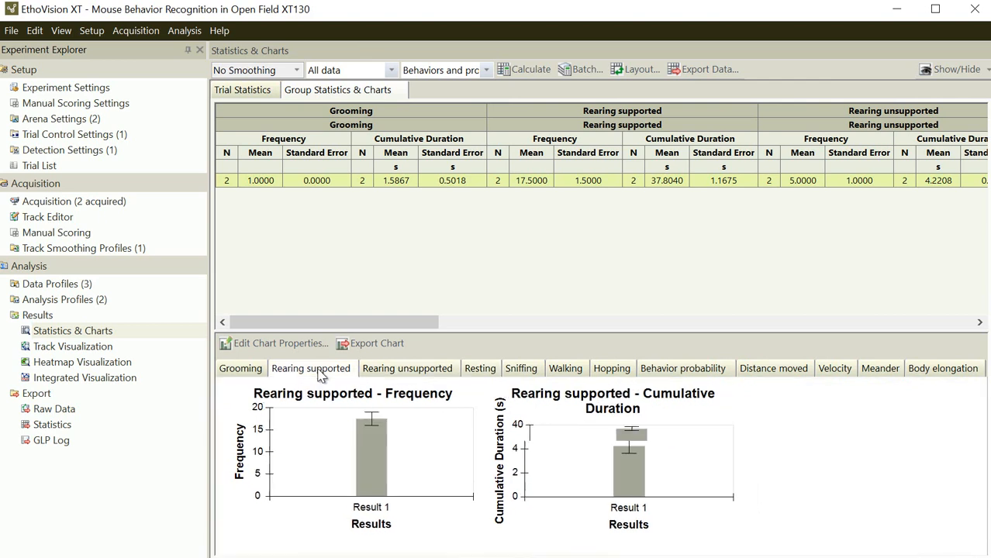
pyautogui.click(250, 369)
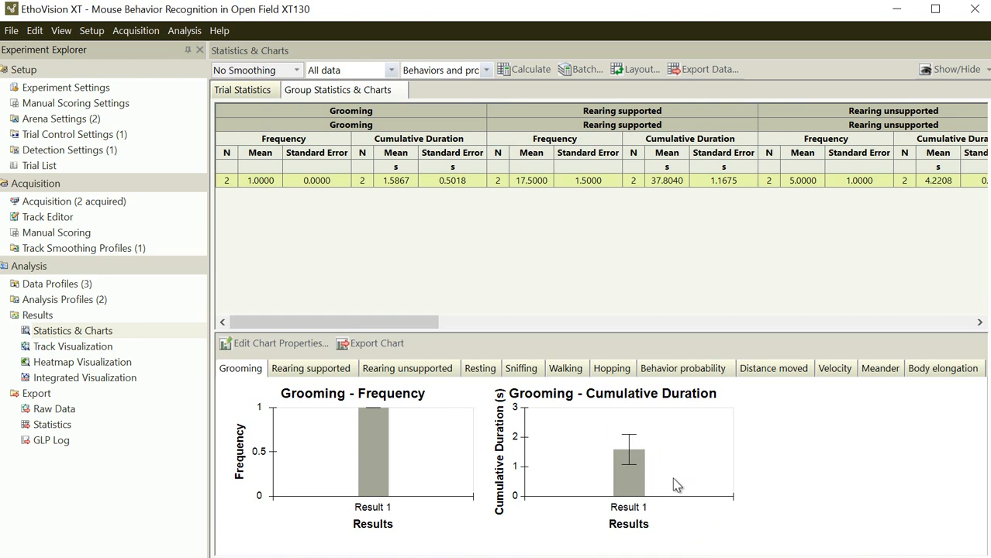
# Open the All data profile, space its Start and Result 1 boxes further apart and enlarge both to show their full contents
pyautogui.doubleClick(52, 287)
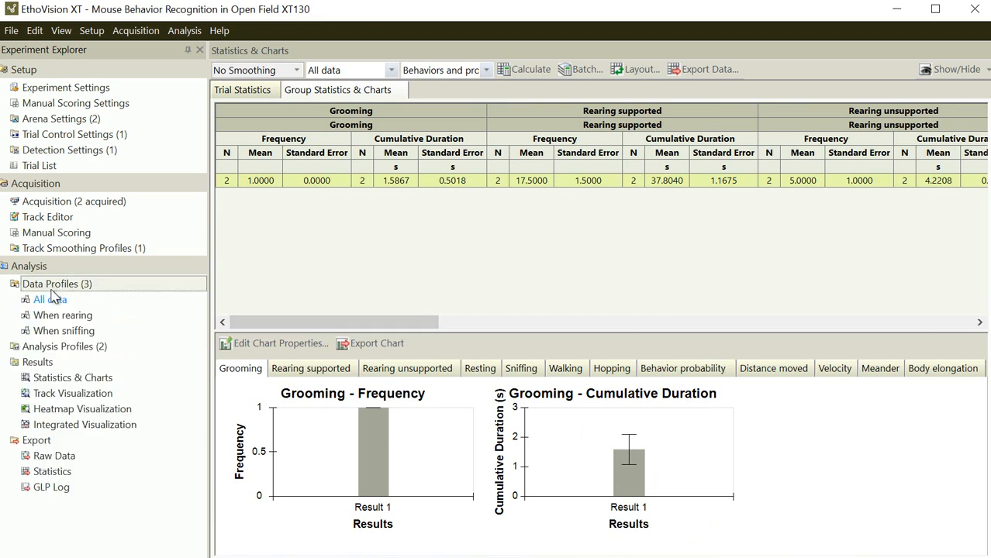
pyautogui.click(59, 303)
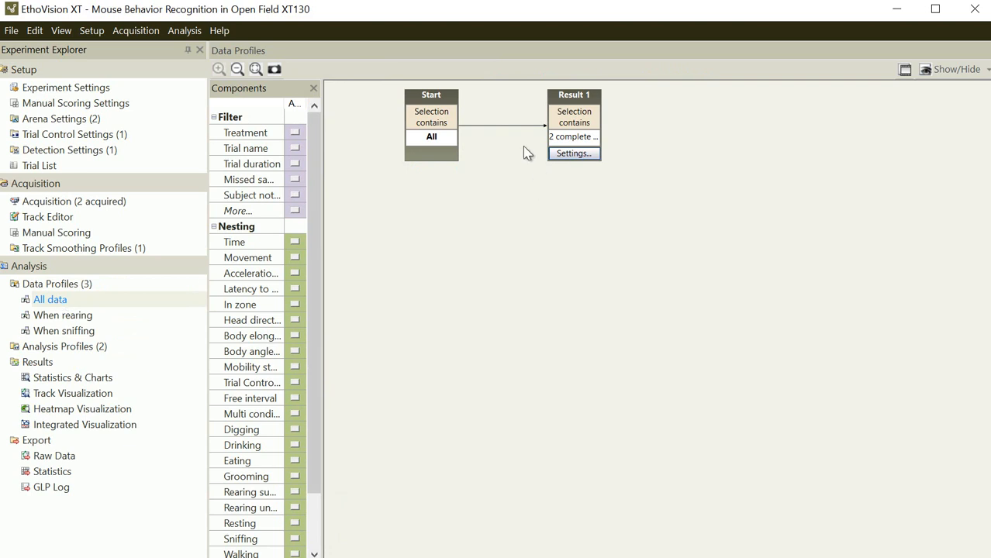
pyautogui.moveTo(434, 98); pyautogui.dragTo(377, 98)
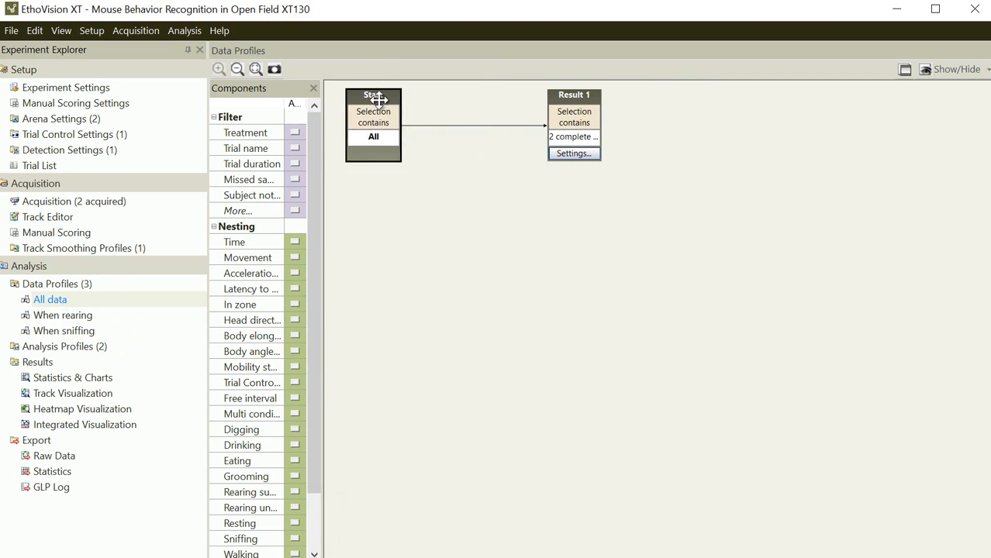
pyautogui.moveTo(576, 92); pyautogui.dragTo(638, 94)
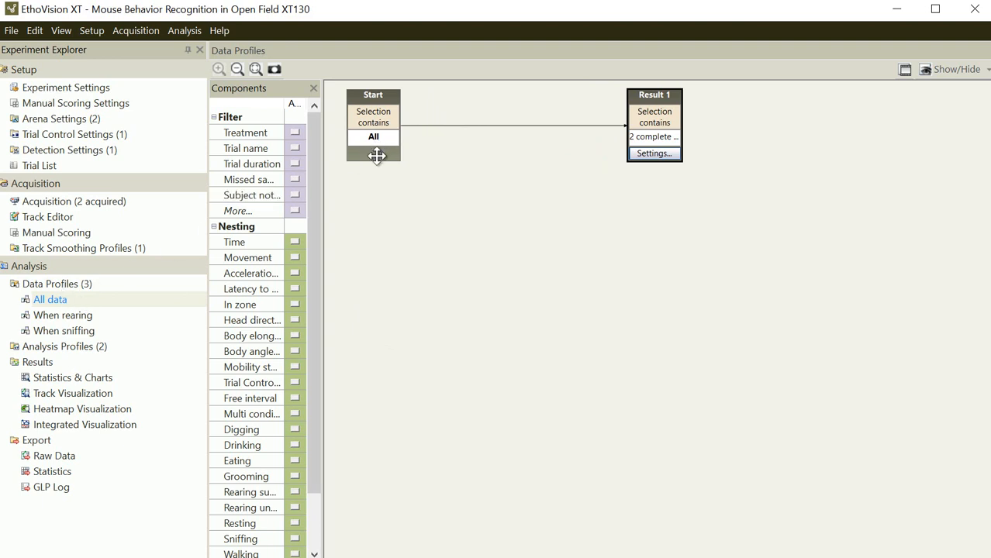
pyautogui.moveTo(401, 159); pyautogui.dragTo(427, 185)
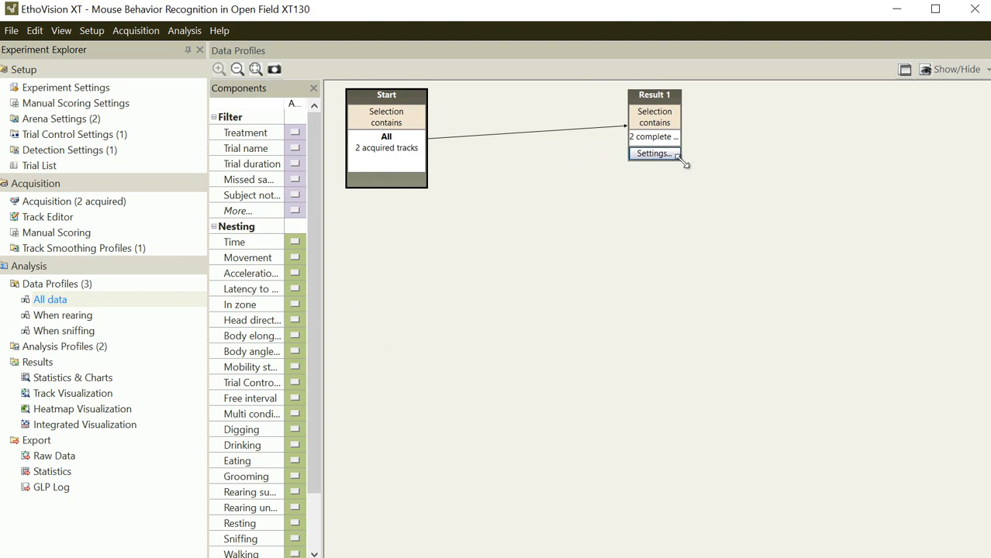
pyautogui.moveTo(682, 160); pyautogui.dragTo(709, 187)
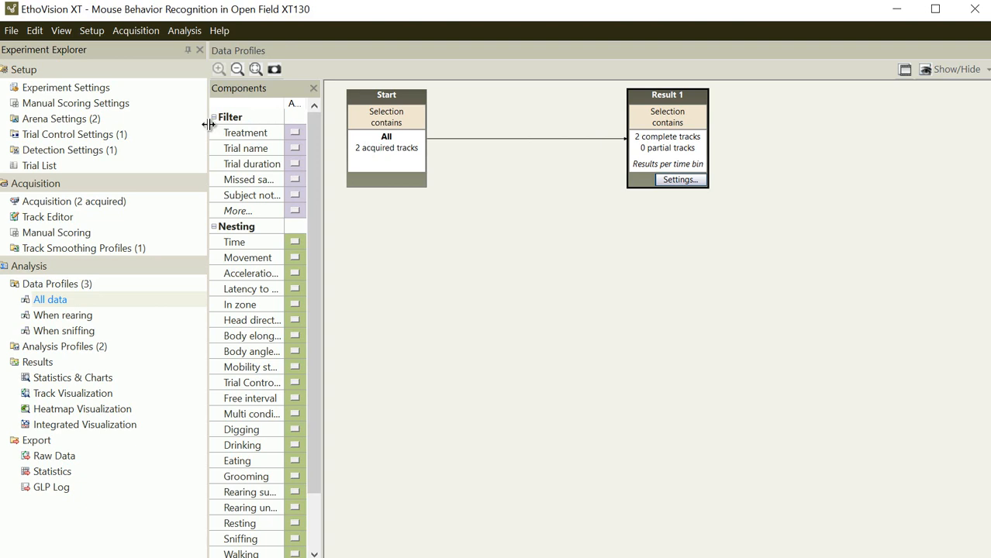
# Narrow the Experiment Explorer and widen the Components pane until the full component names are readable
pyautogui.moveTo(208, 124); pyautogui.dragTo(159, 124)
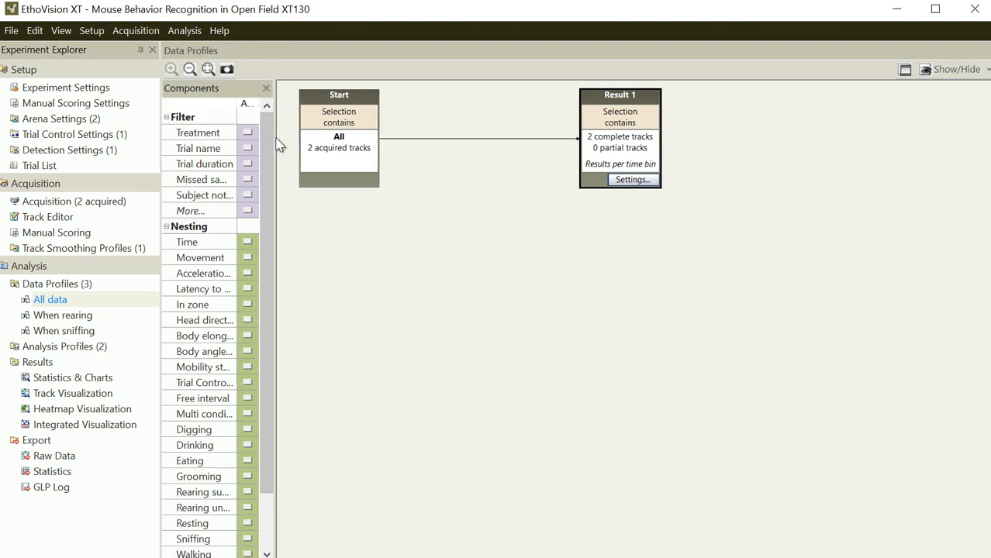
pyautogui.moveTo(274, 137); pyautogui.dragTo(347, 138)
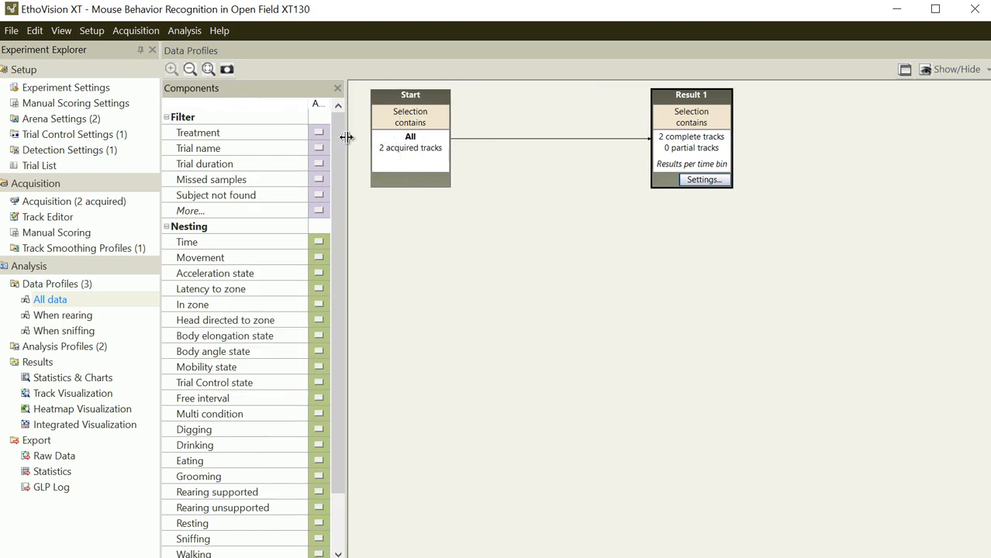
pyautogui.moveTo(338, 151)
pyautogui.mouseDown()
pyautogui.moveTo(337, 206)
pyautogui.moveTo(339, 132)
pyautogui.moveTo(338, 257)
pyautogui.moveTo(337, 142)
pyautogui.mouseUp()
# Inspect the settings of the Movement nesting component, discard it and look through the remaining nesting components
pyautogui.click(319, 258)
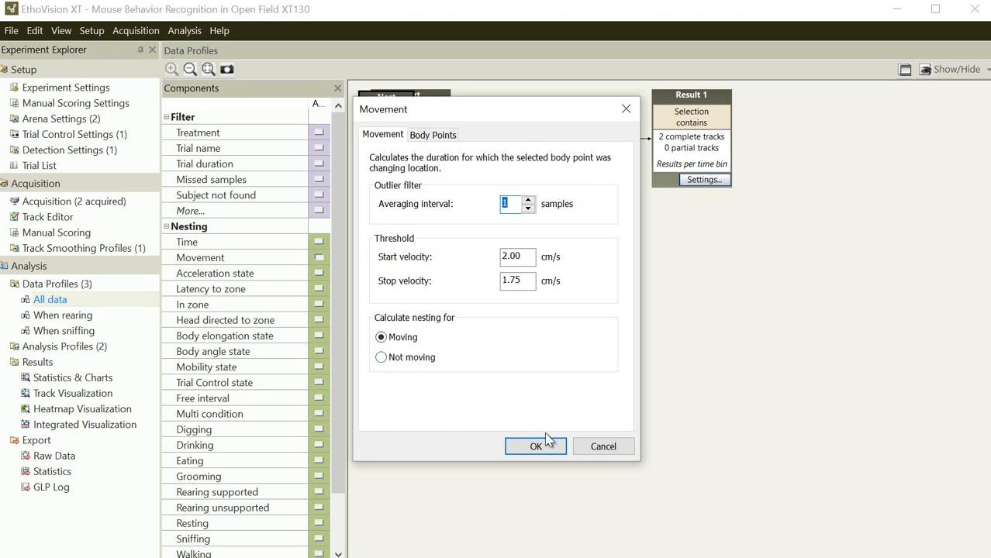
pyautogui.click(603, 452)
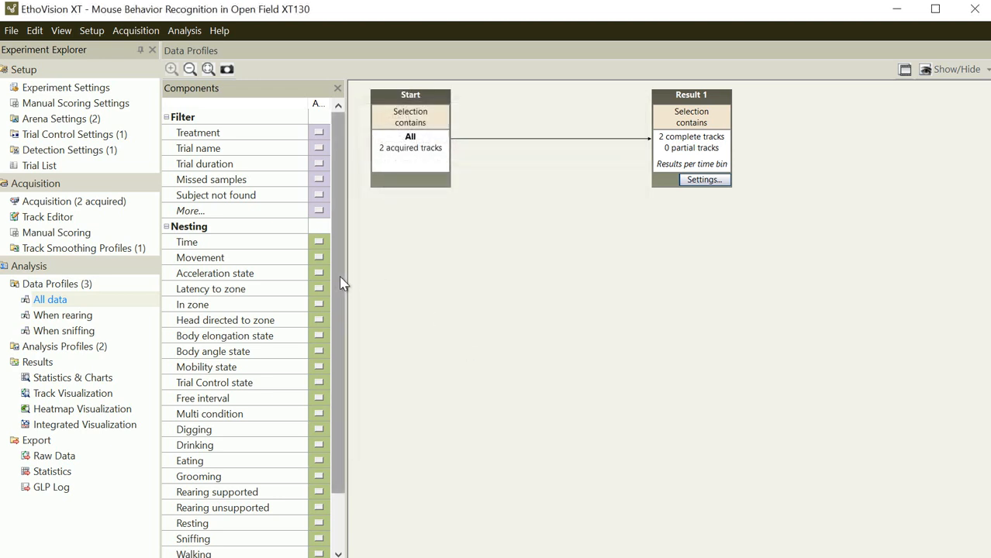
pyautogui.moveTo(343, 281); pyautogui.dragTo(346, 258)
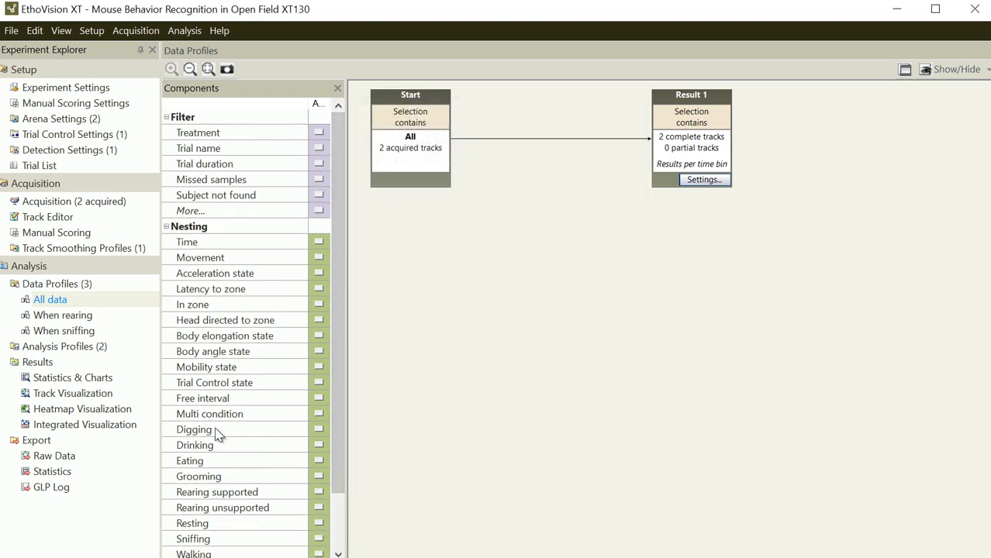
pyautogui.moveTo(335, 308); pyautogui.dragTo(321, 255)
# Examine the variables in the Trial List with a taller label row and compare them with the filters of the All data profile
pyautogui.click(41, 166)
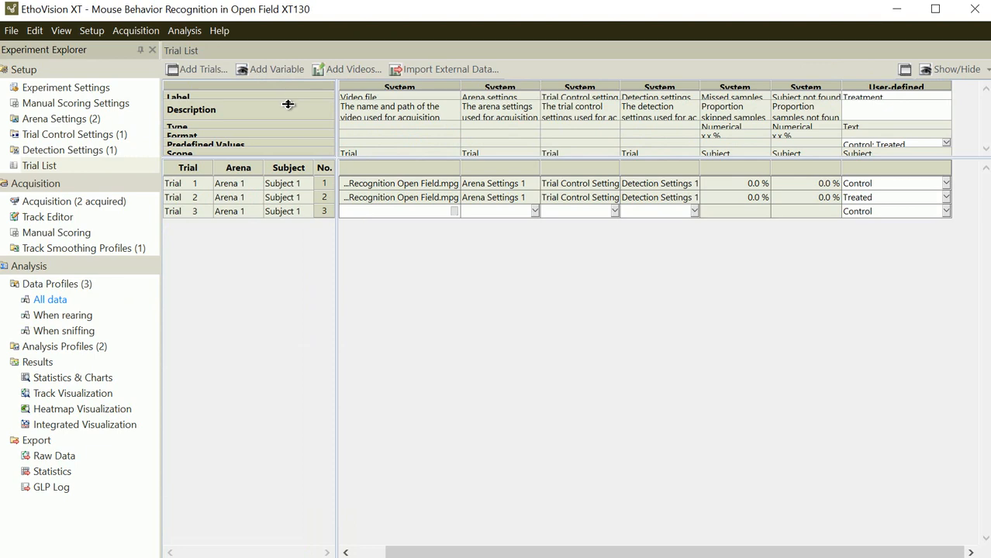
pyautogui.moveTo(287, 105); pyautogui.dragTo(288, 108)
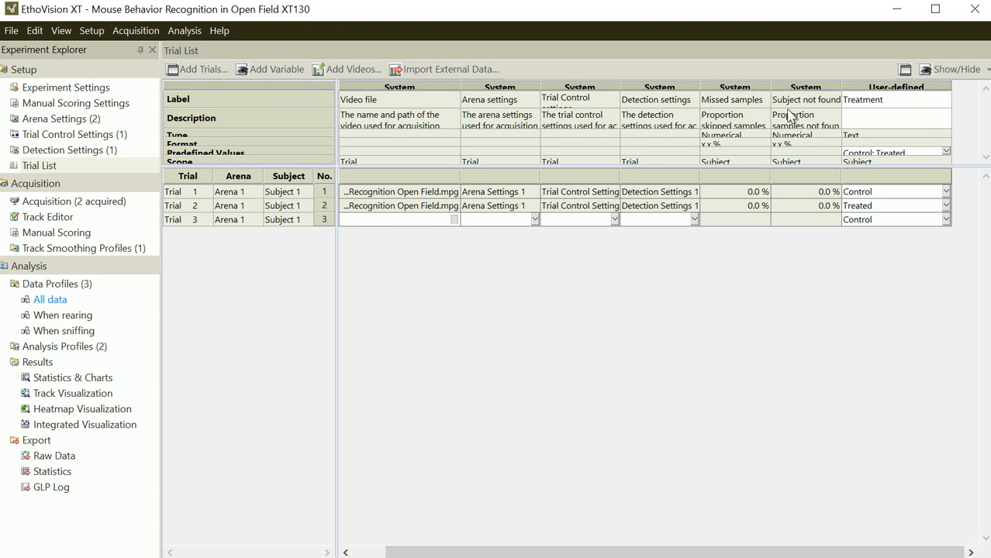
pyautogui.click(49, 299)
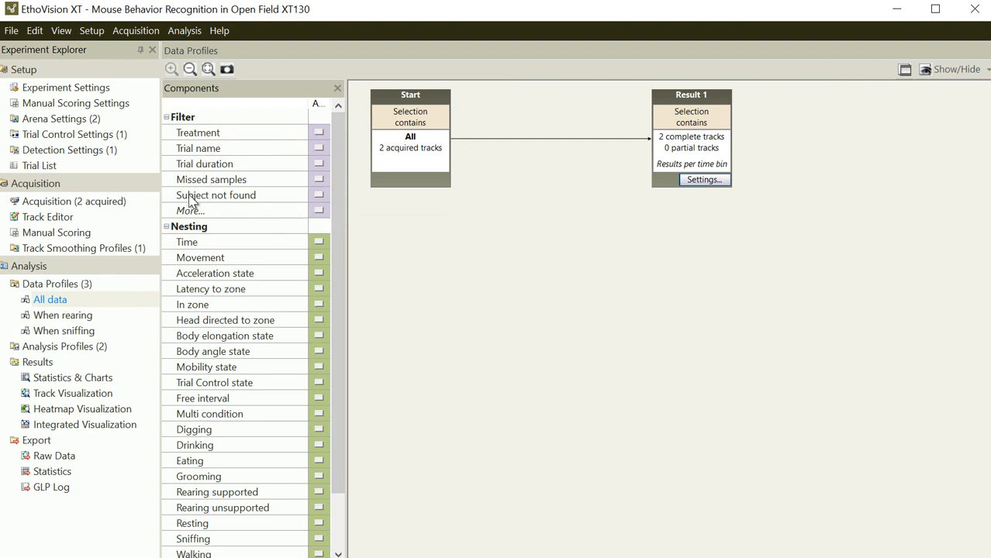
# Add a user-defined variable to the Trial List and label it Gender
pyautogui.click(43, 166)
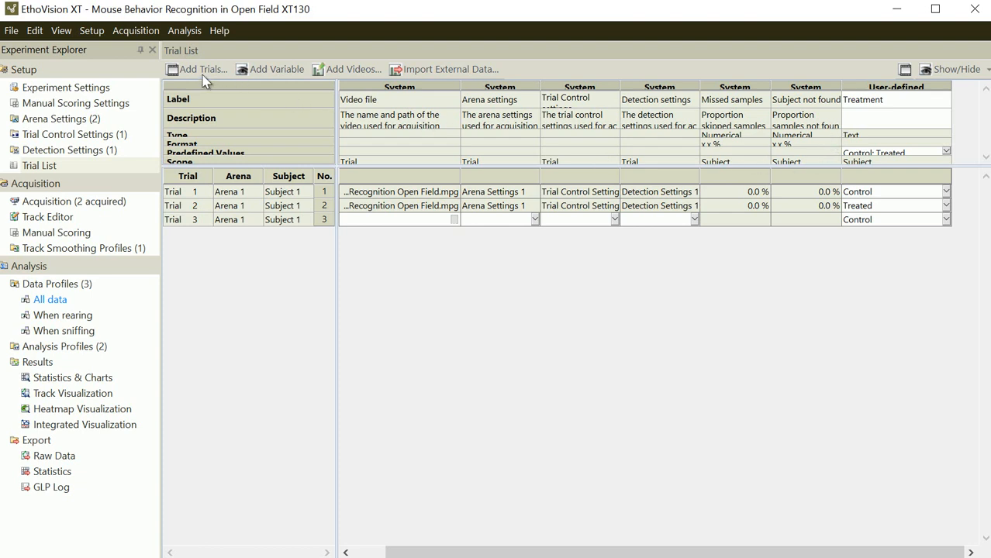
pyautogui.click(279, 72)
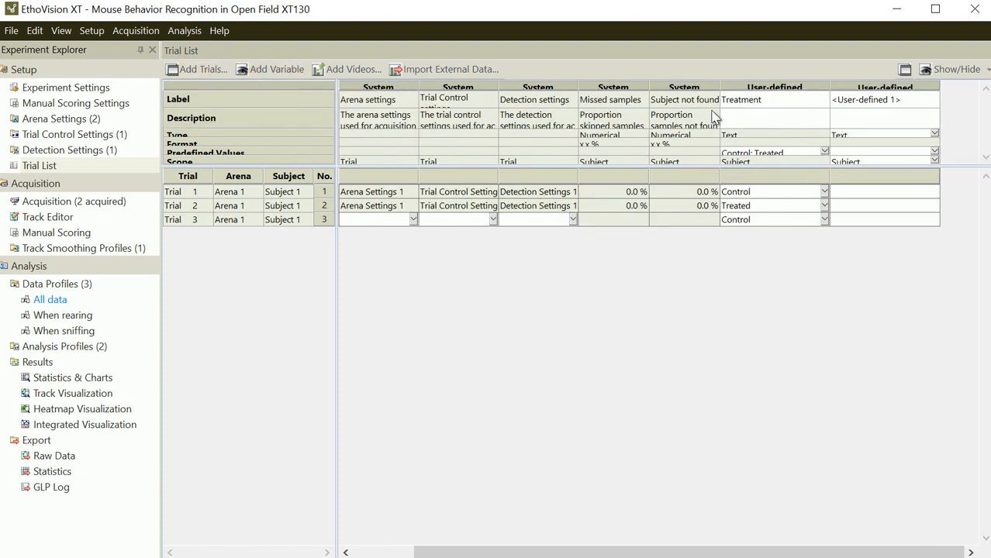
pyautogui.click(925, 105)
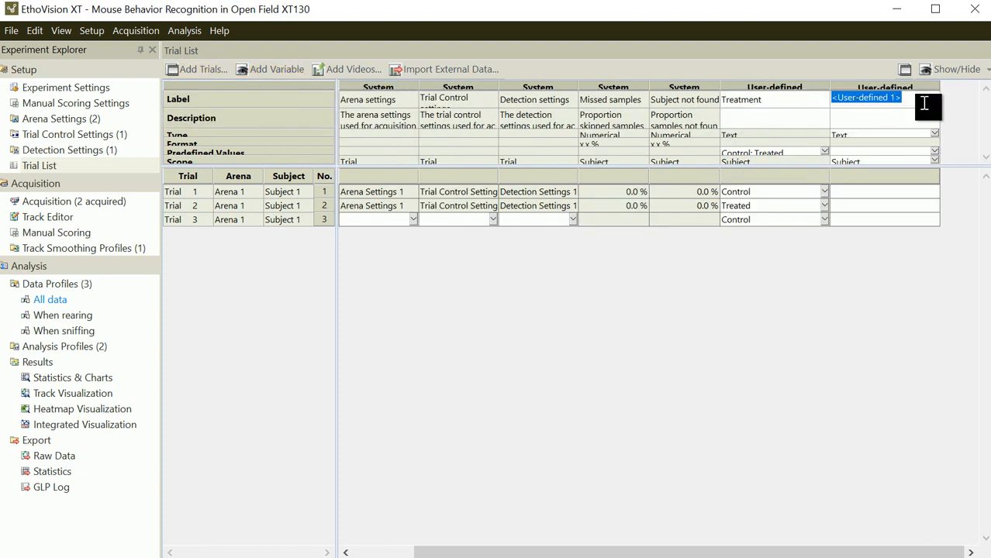
pyautogui.write('Gender')
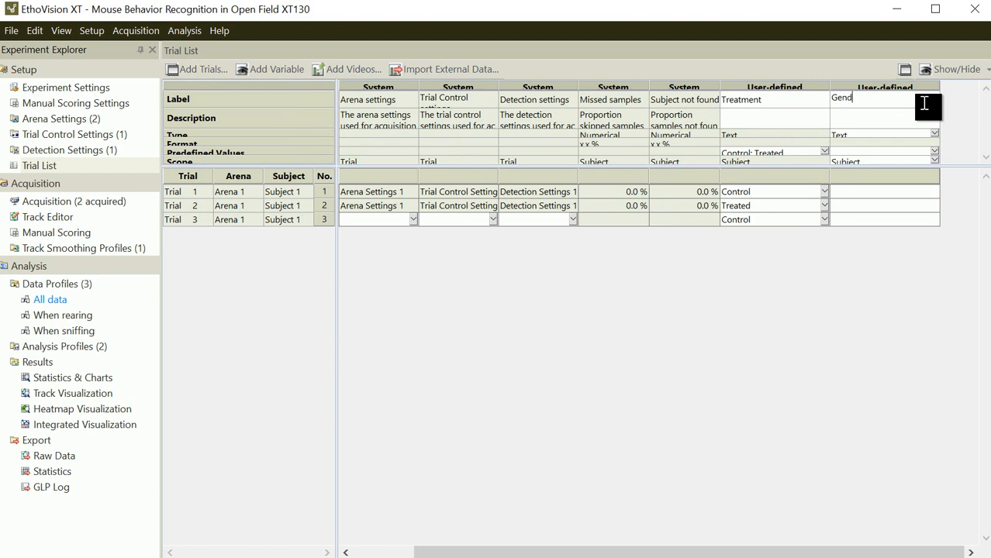
# Define male and female as the predefined values of the Gender variable
pyautogui.click(935, 152)
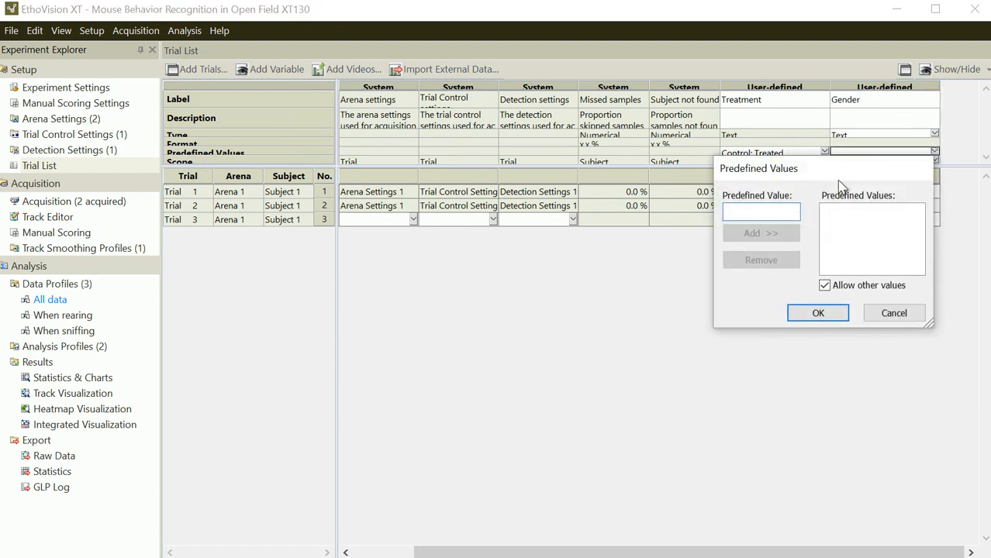
pyautogui.write('male')
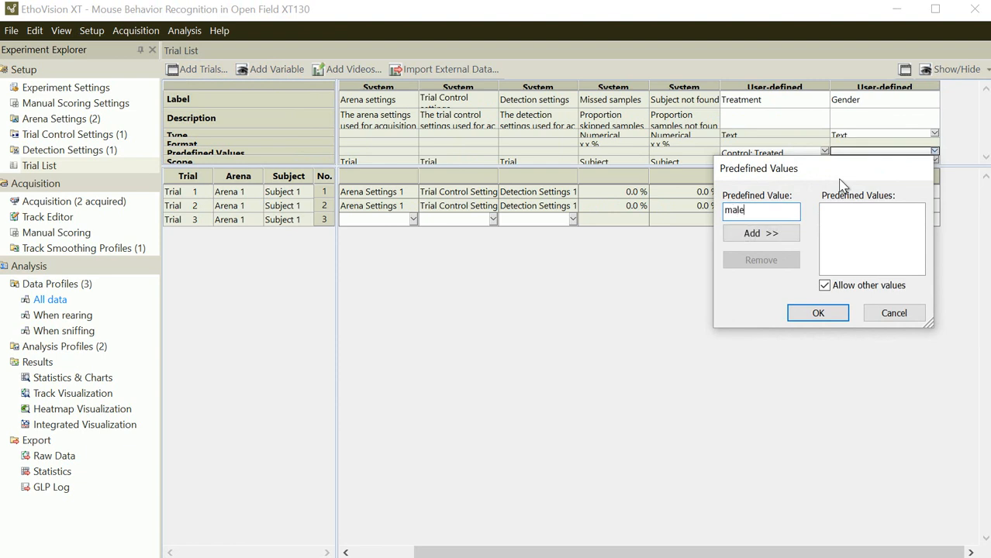
pyautogui.click(740, 240)
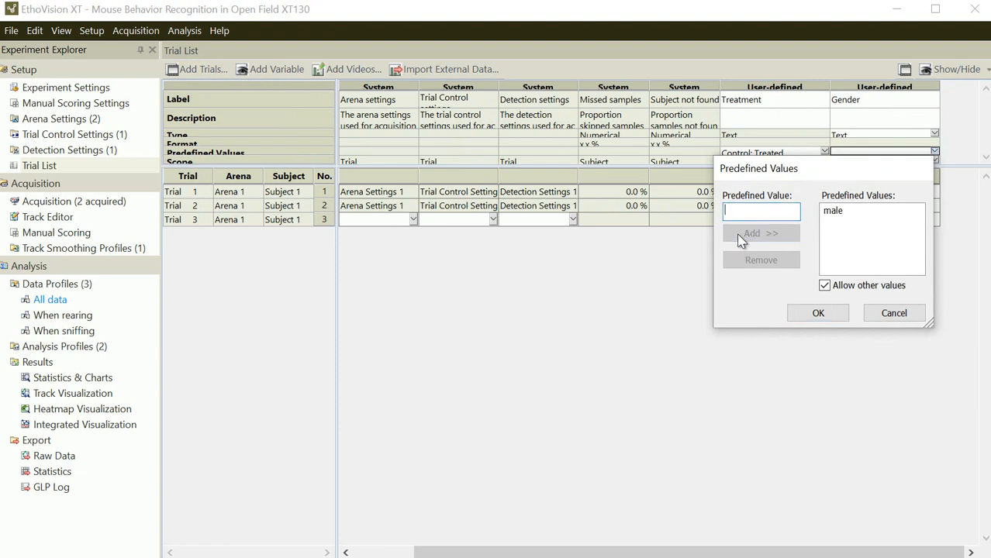
pyautogui.write('fema')
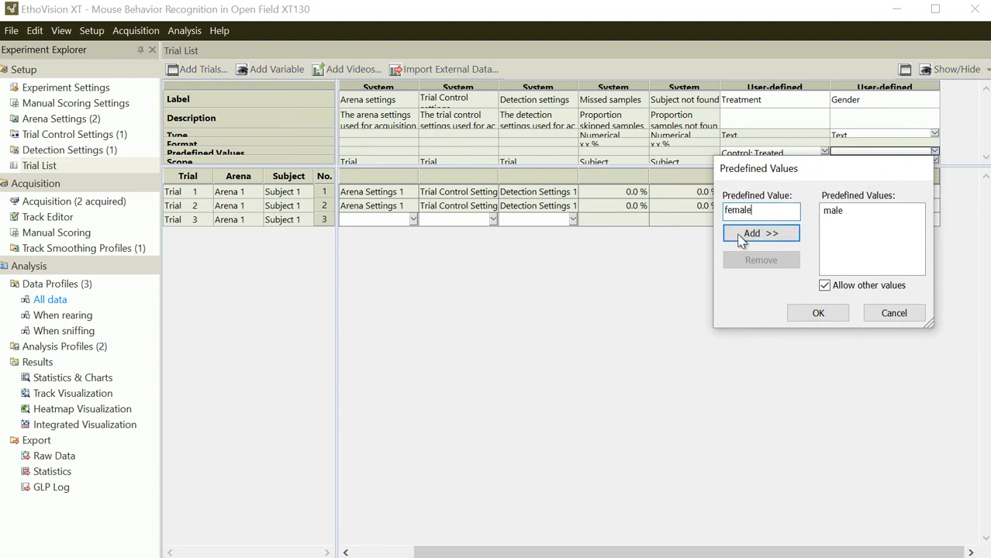
pyautogui.write('le')
pyautogui.click(744, 237)
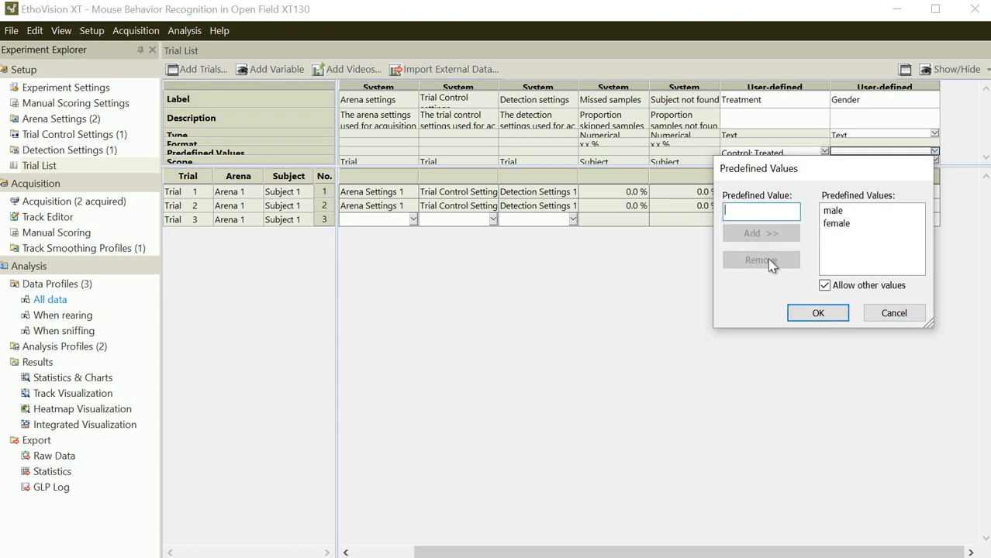
pyautogui.click(806, 312)
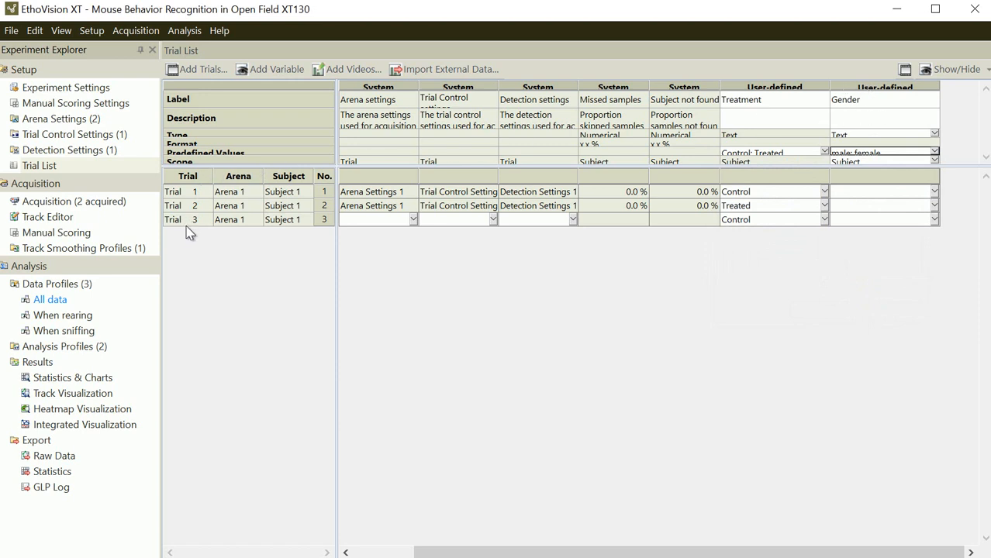
# Add a Treatment filter to the All data profile that selects only the Control tracks
pyautogui.click(50, 304)
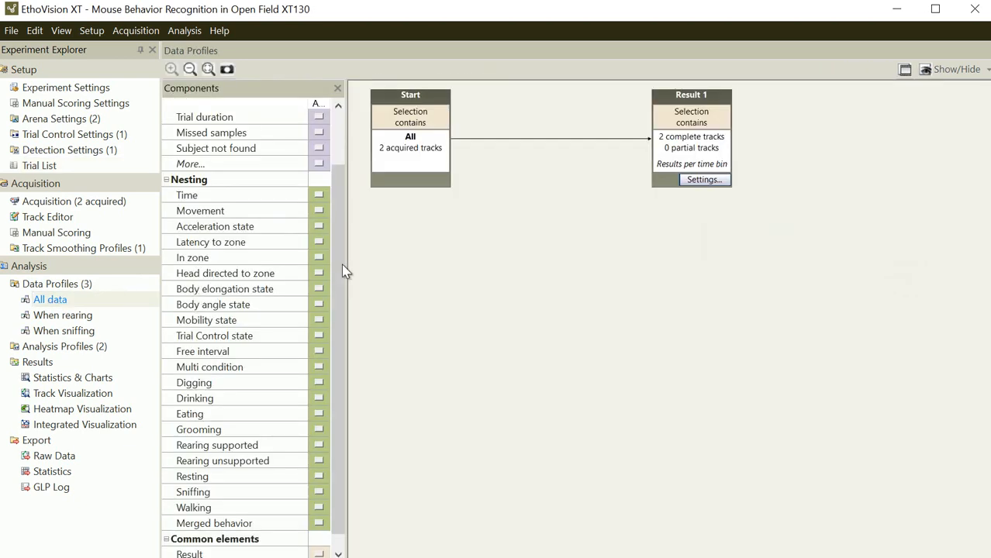
pyautogui.click(340, 133)
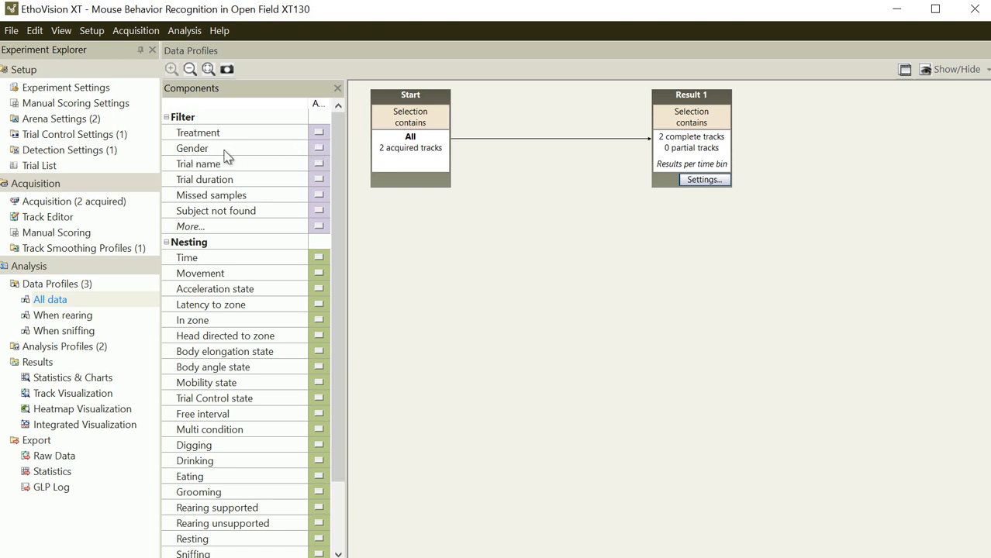
pyautogui.click(320, 135)
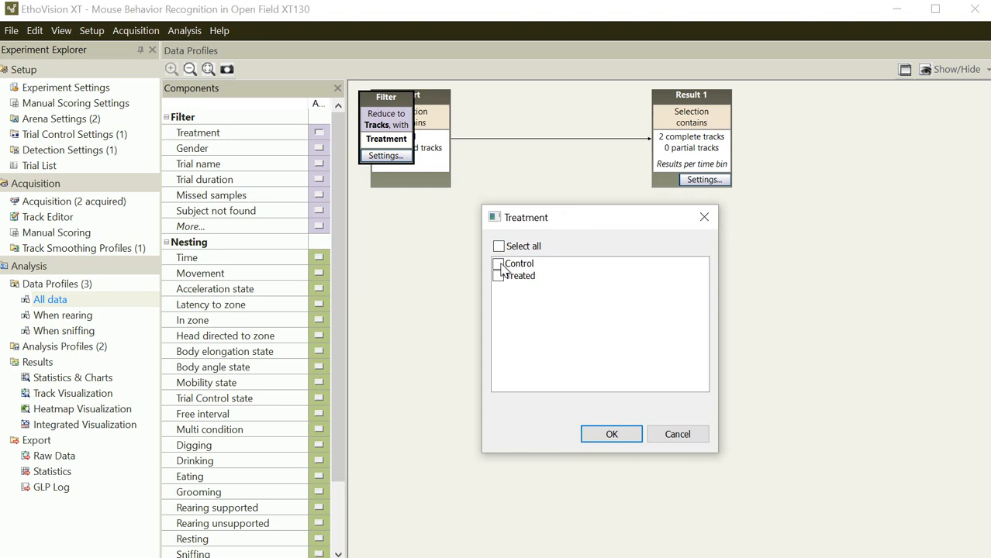
pyautogui.click(502, 265)
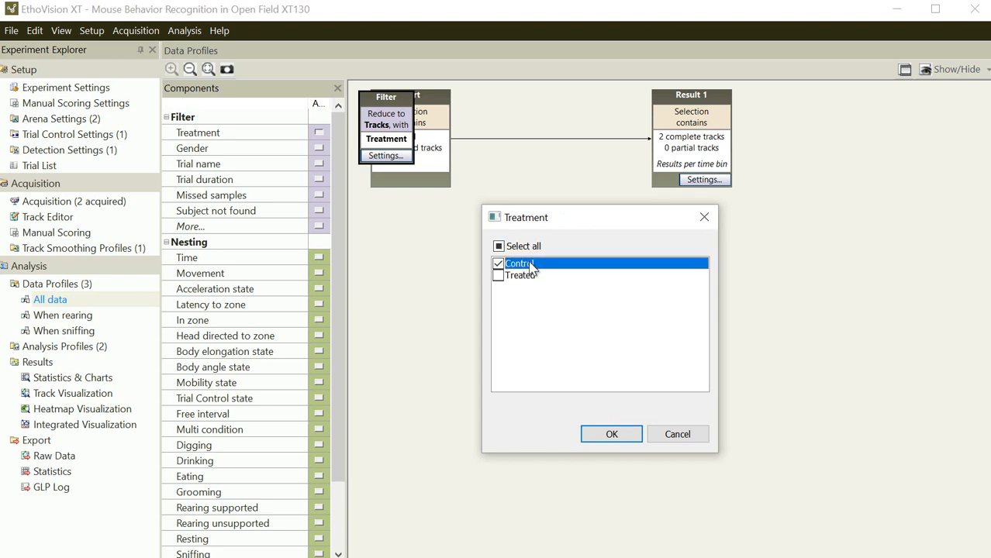
pyautogui.click(627, 433)
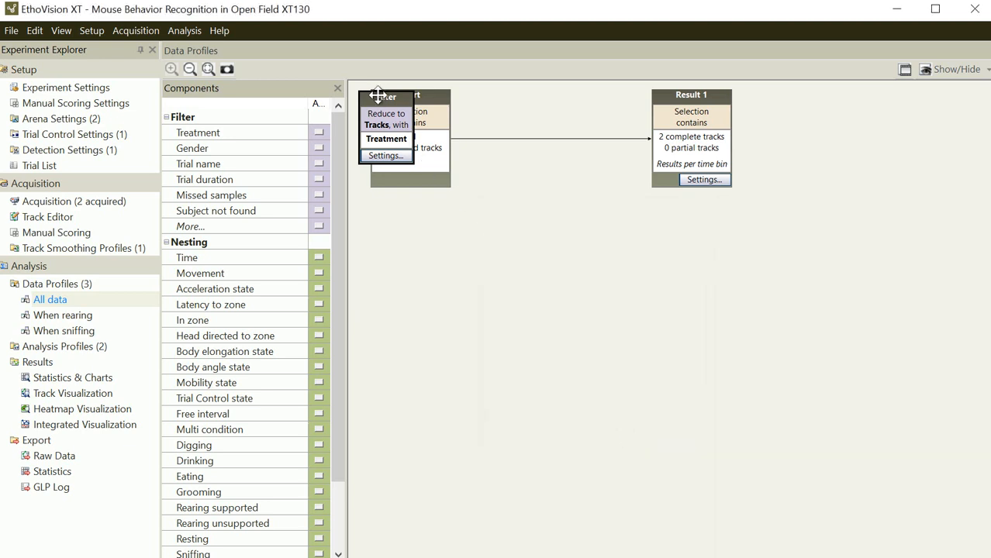
# Enlarge the Control filter box until its value is readable and insert it into the connection between Start and Result 1
pyautogui.moveTo(375, 92); pyautogui.dragTo(531, 177)
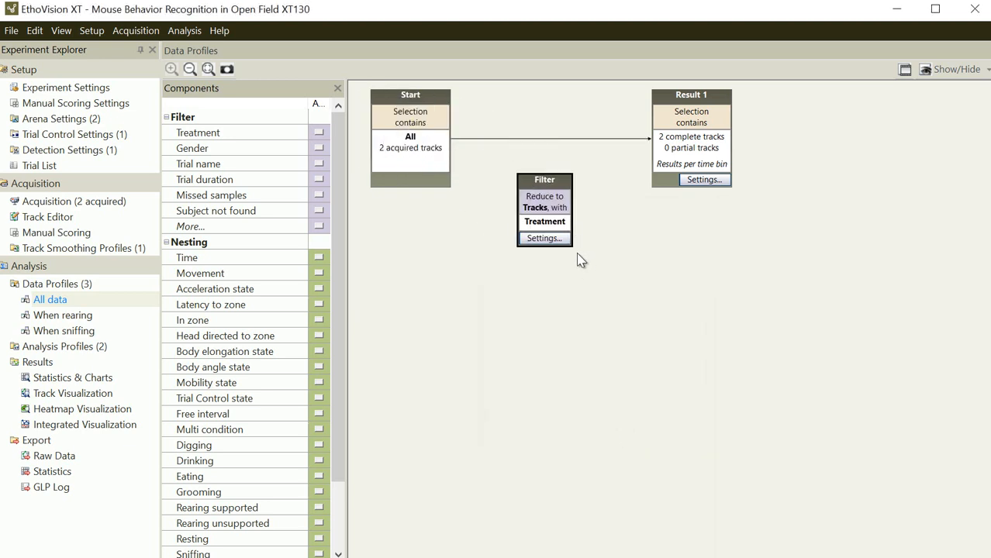
pyautogui.moveTo(575, 249); pyautogui.dragTo(618, 287)
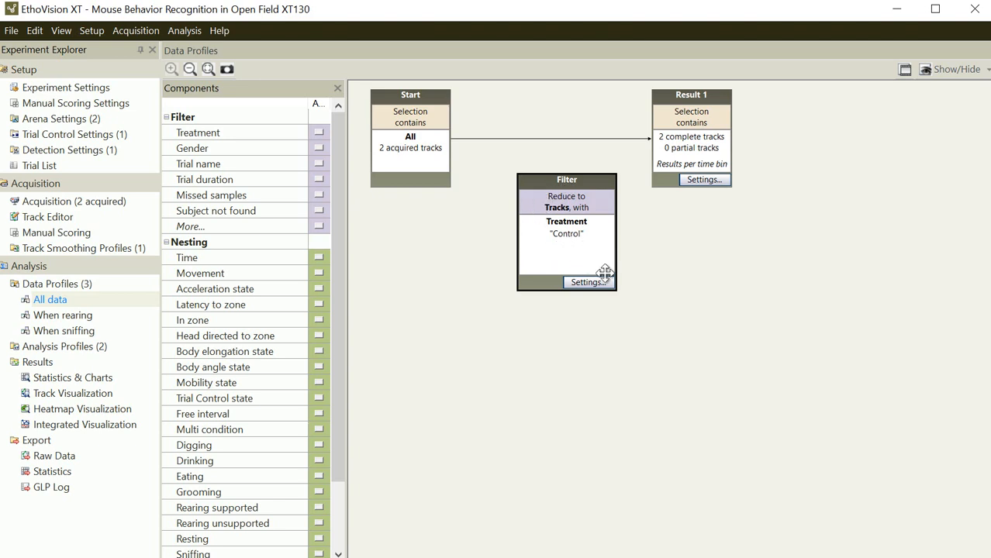
pyautogui.moveTo(615, 287); pyautogui.dragTo(601, 267)
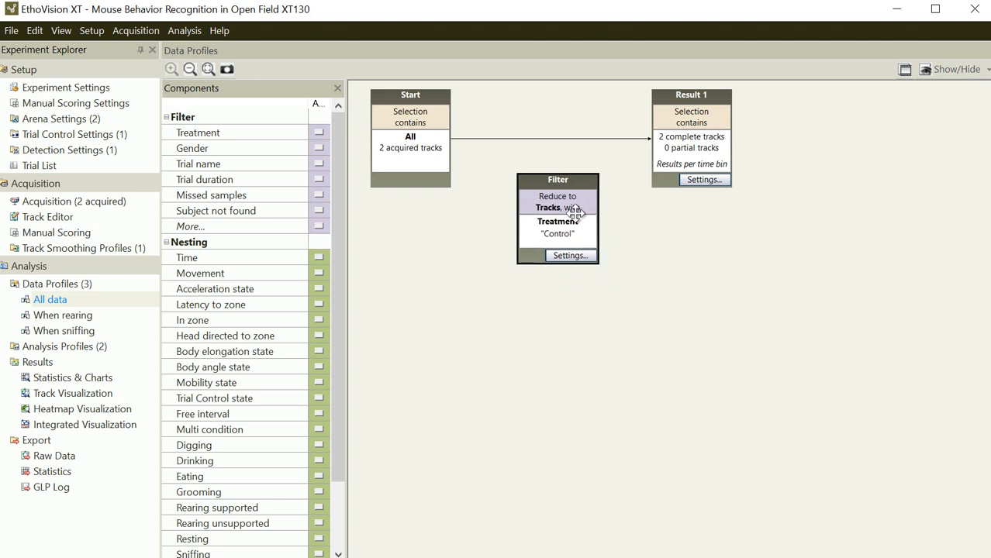
pyautogui.moveTo(562, 179); pyautogui.dragTo(556, 95)
pyautogui.moveTo(517, 149); pyautogui.dragTo(533, 153)
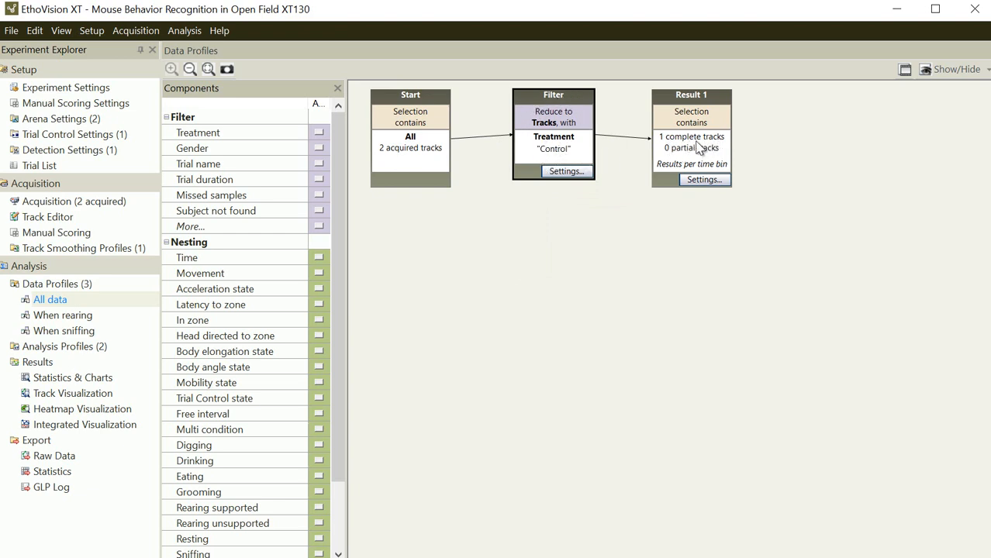
# Rename the Result 1 box as Control
pyautogui.click(703, 180)
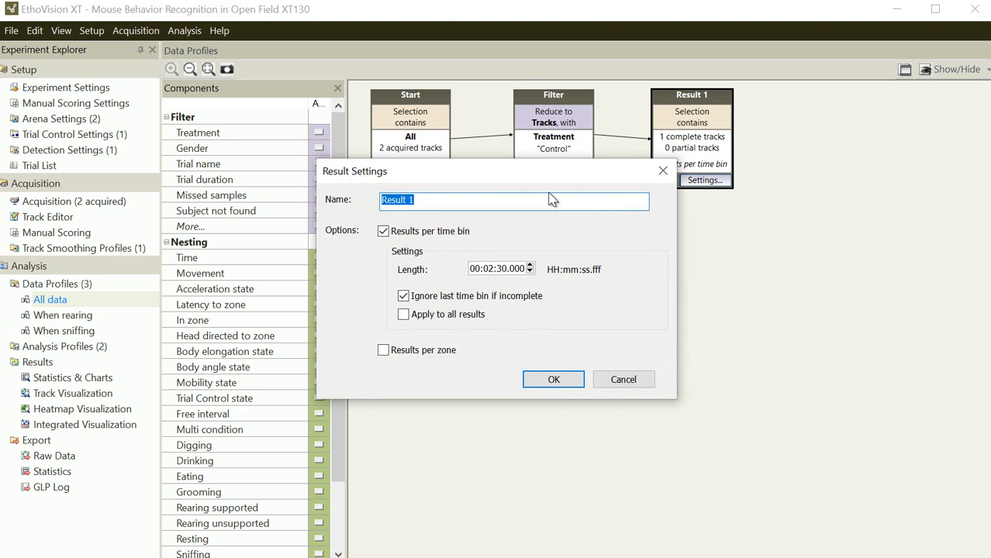
pyautogui.write('Control')
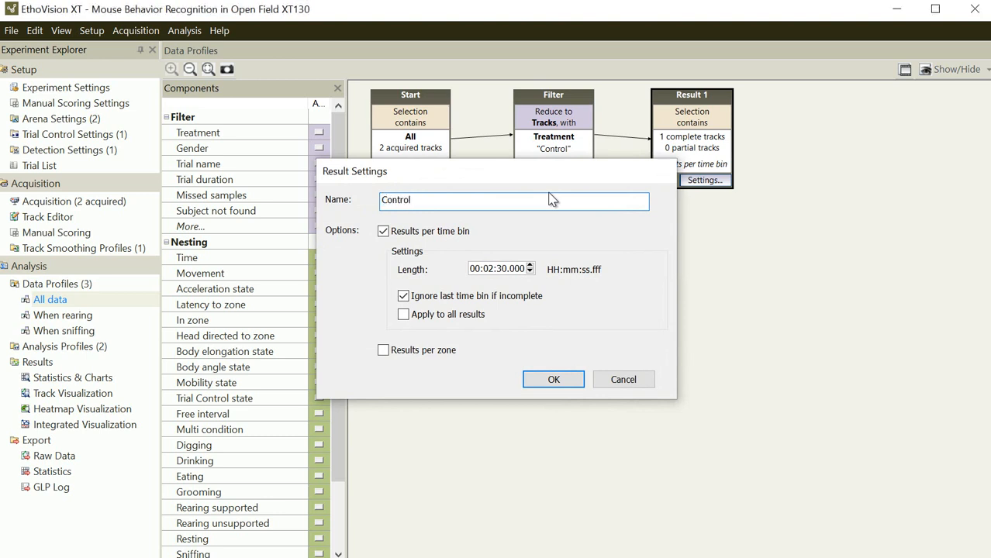
pyautogui.press('Return')
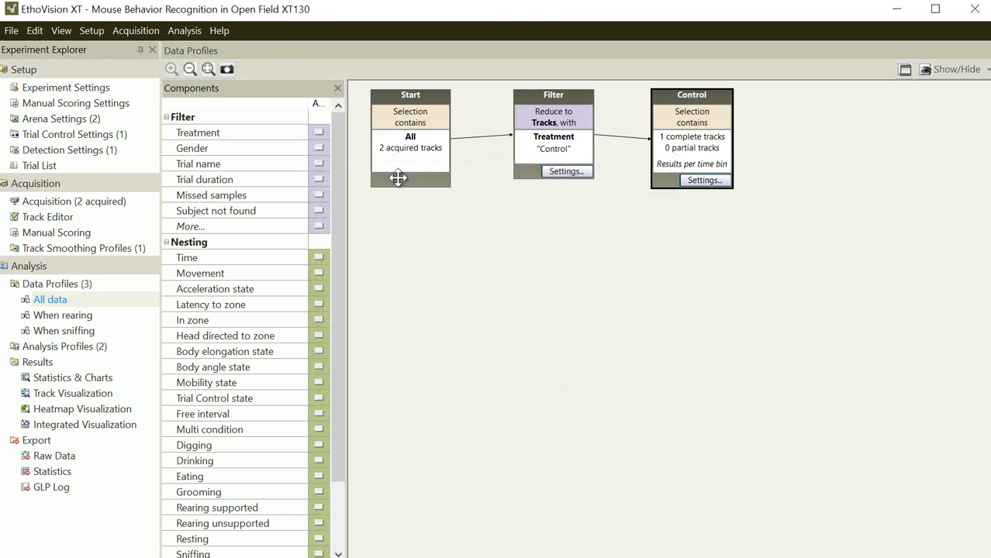
# Add a second Treatment filter that selects only the Treated tracks and place it below the Control filter
pyautogui.click(319, 135)
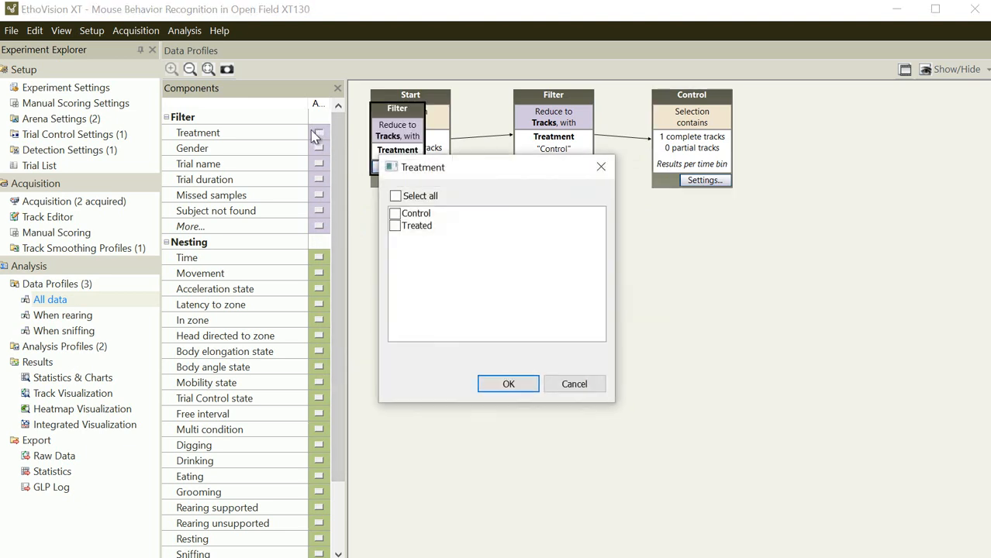
pyautogui.click(396, 226)
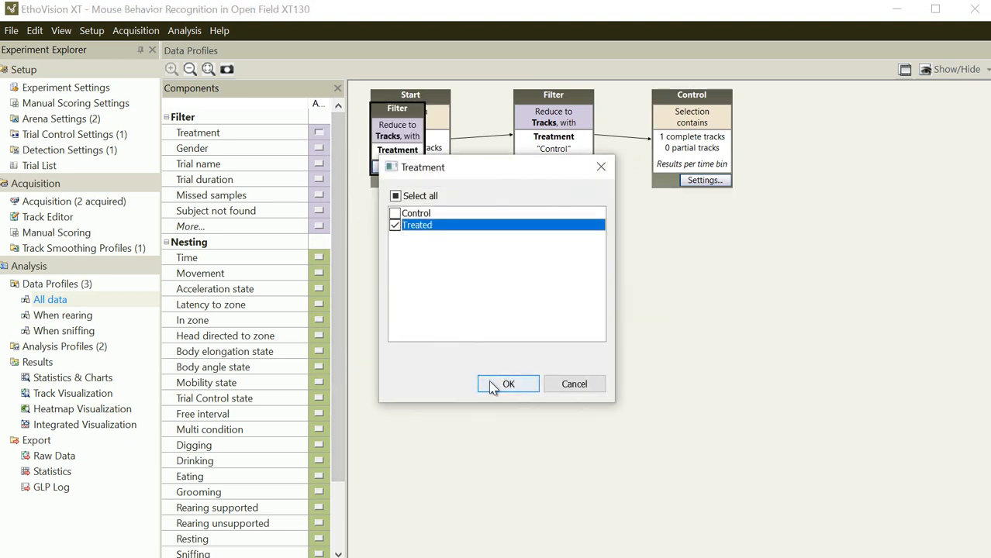
pyautogui.click(508, 383)
pyautogui.moveTo(399, 112); pyautogui.dragTo(555, 197)
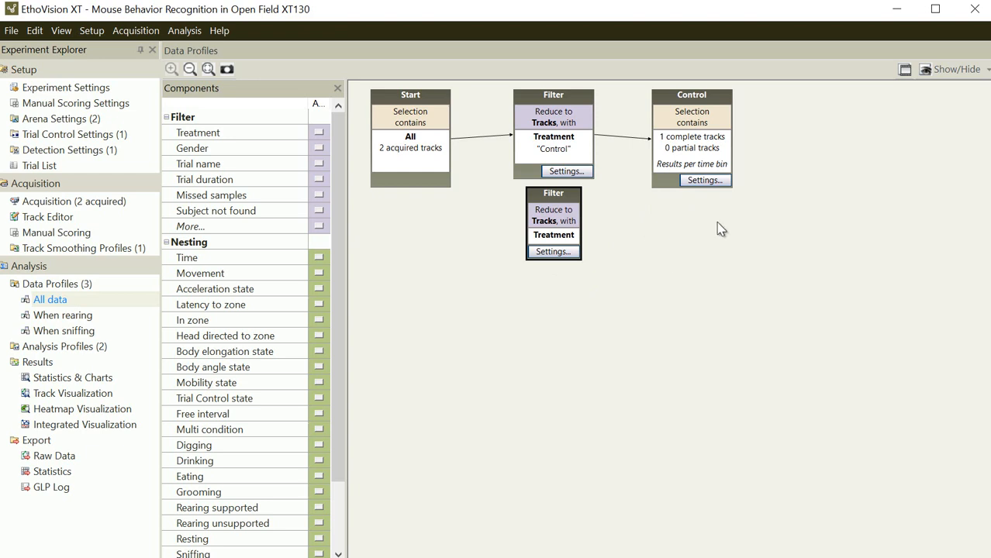
# Add a Result element named Treated, place it below the Control result and enlarge its box
pyautogui.moveTo(339, 310); pyautogui.dragTo(336, 372)
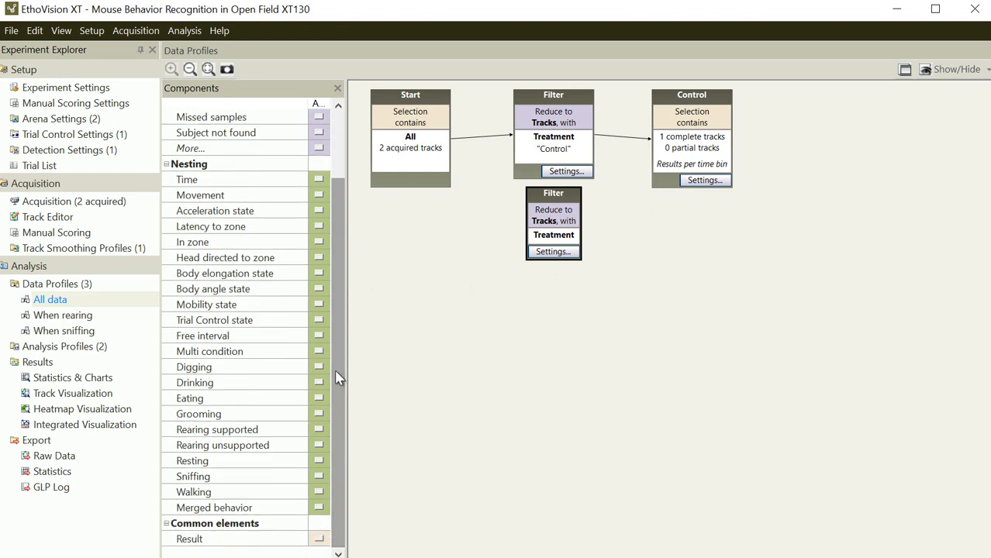
pyautogui.click(318, 539)
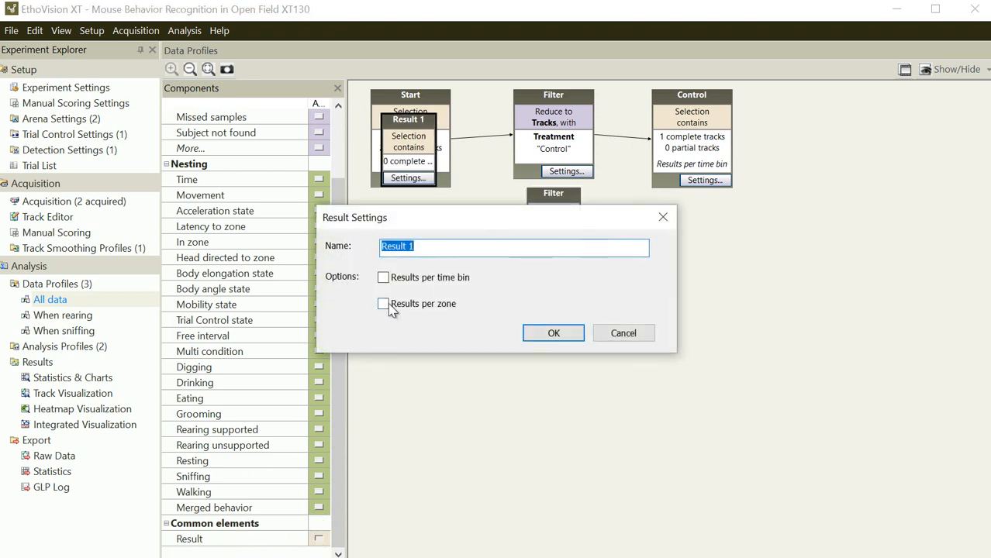
pyautogui.write('Treated')
pyautogui.press('Return')
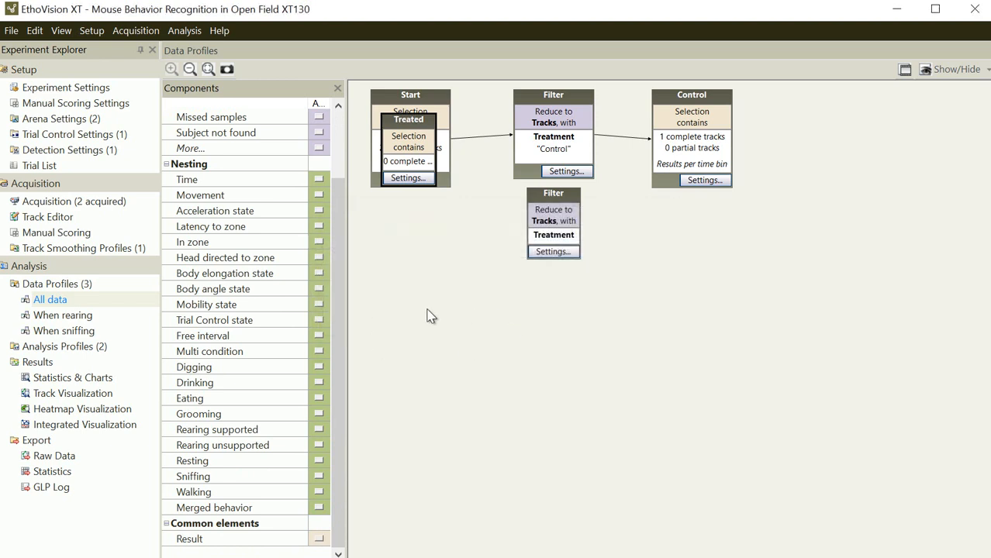
pyautogui.moveTo(411, 126); pyautogui.dragTo(688, 201)
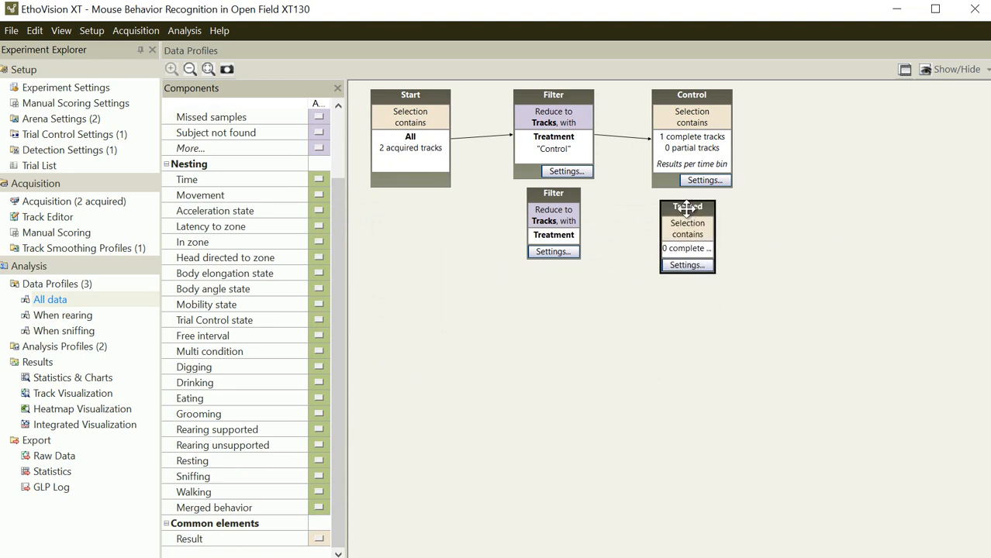
pyautogui.moveTo(717, 276); pyautogui.dragTo(741, 289)
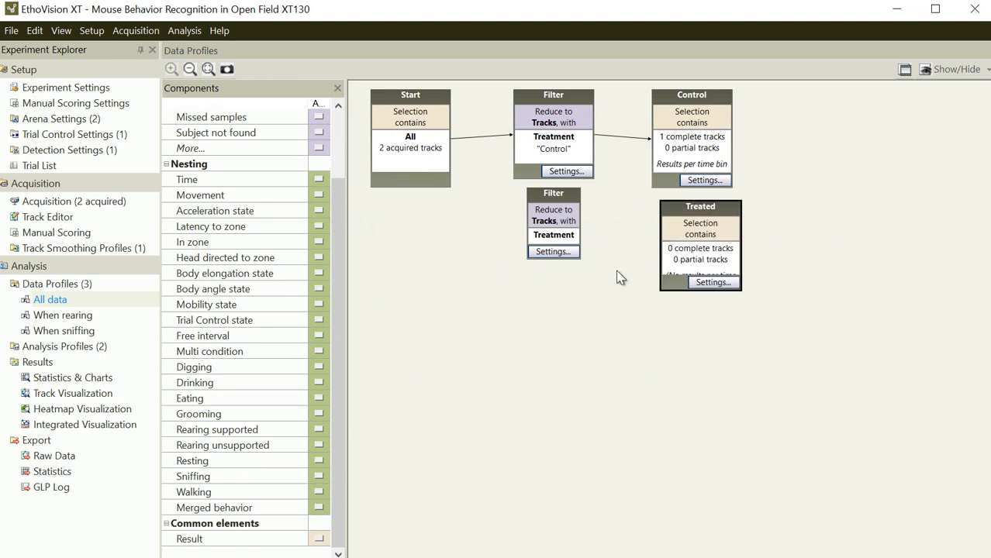
# Enlarge the Treated filter box, then connect Start to that filter and the filter to the Treated result
pyautogui.click(577, 259)
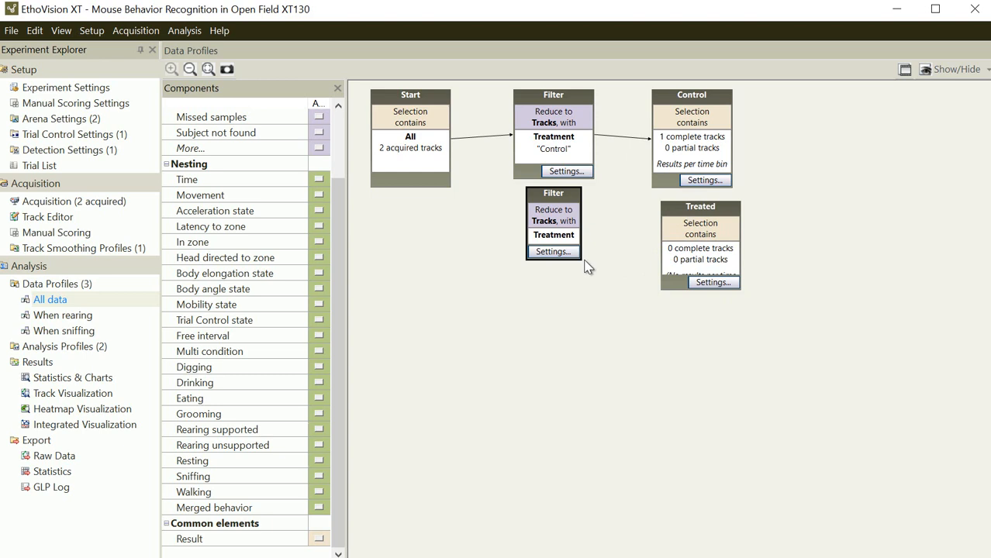
pyautogui.moveTo(583, 262); pyautogui.dragTo(599, 287)
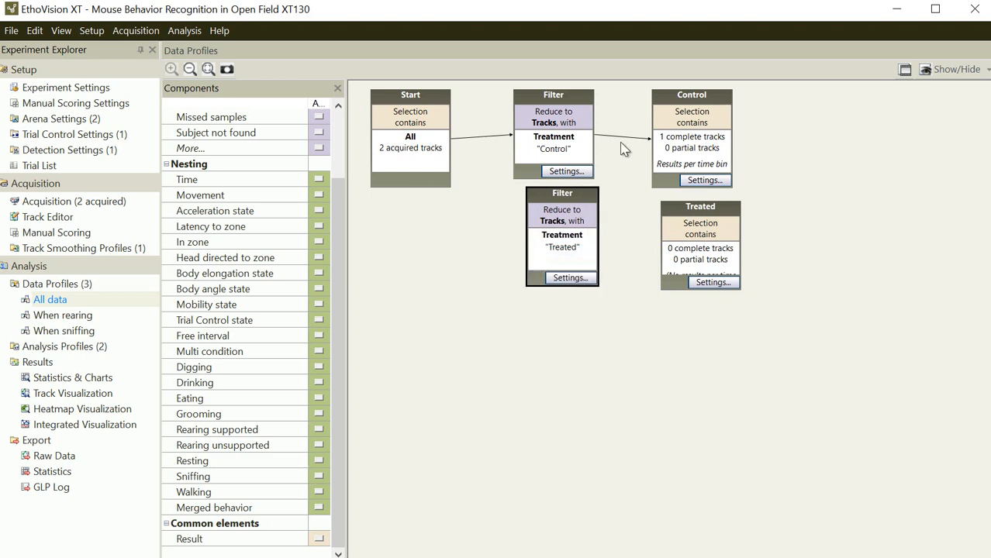
pyautogui.click(416, 152)
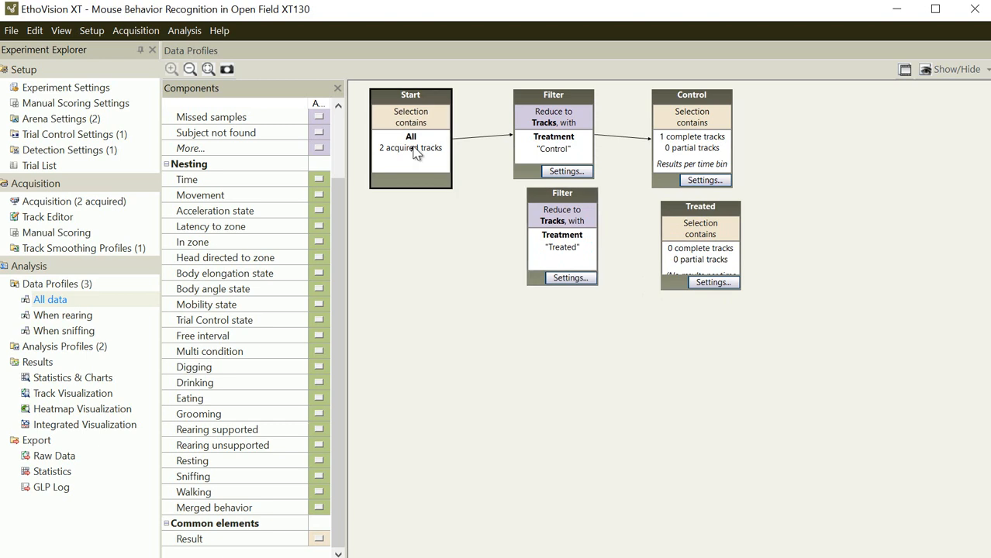
pyautogui.moveTo(417, 153); pyautogui.dragTo(569, 258)
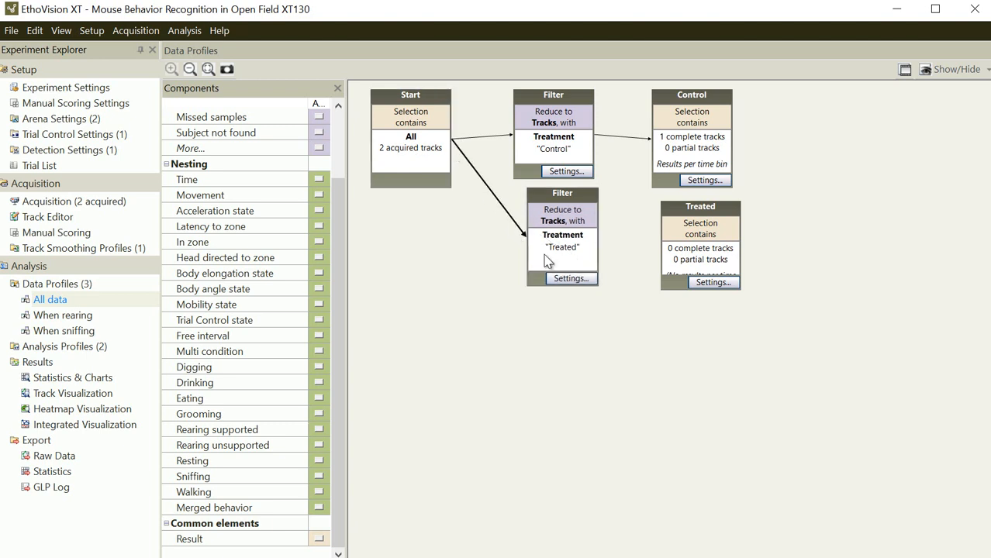
pyautogui.click(575, 257)
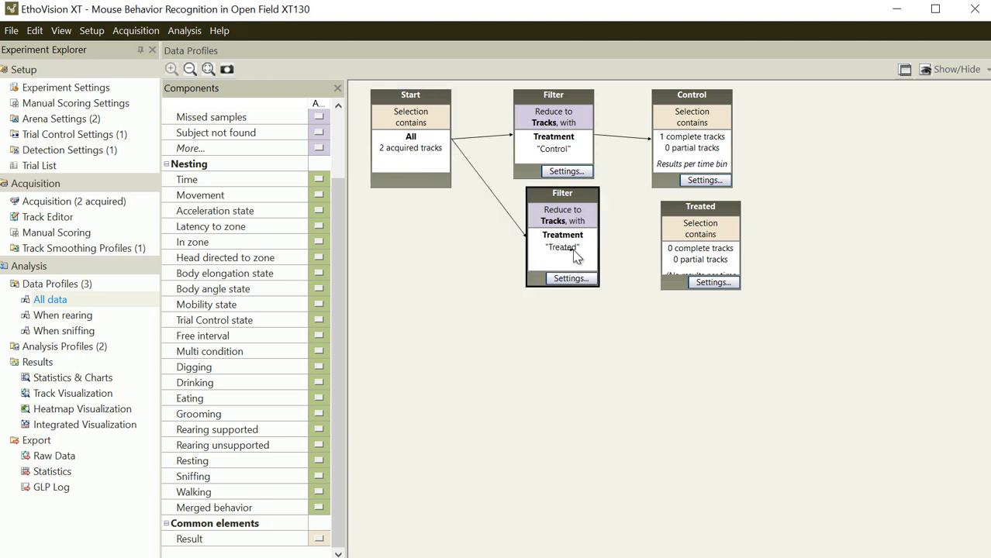
pyautogui.moveTo(587, 259); pyautogui.dragTo(692, 265)
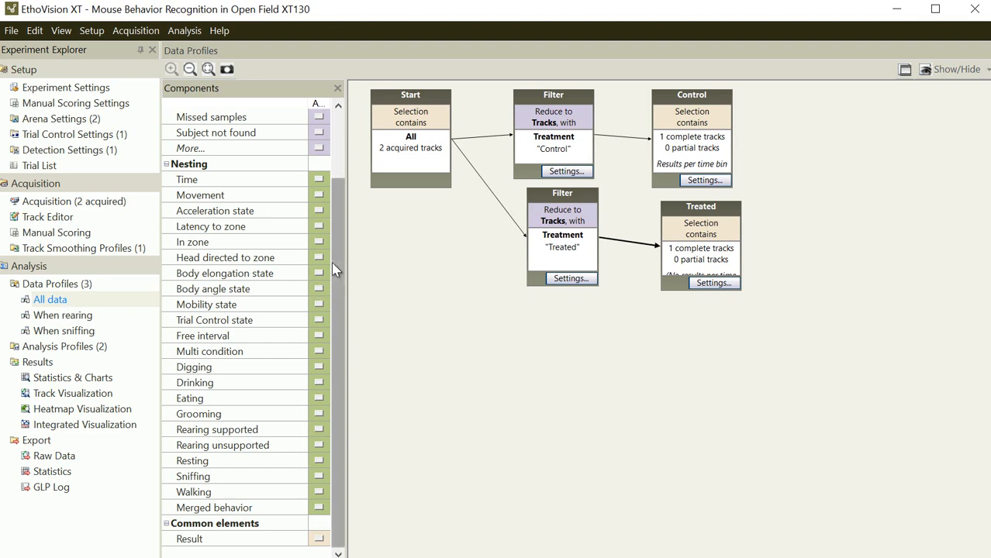
# Calculate the group statistics for the All data profile and view the Rearing supported and Resting charts
pyautogui.click(42, 380)
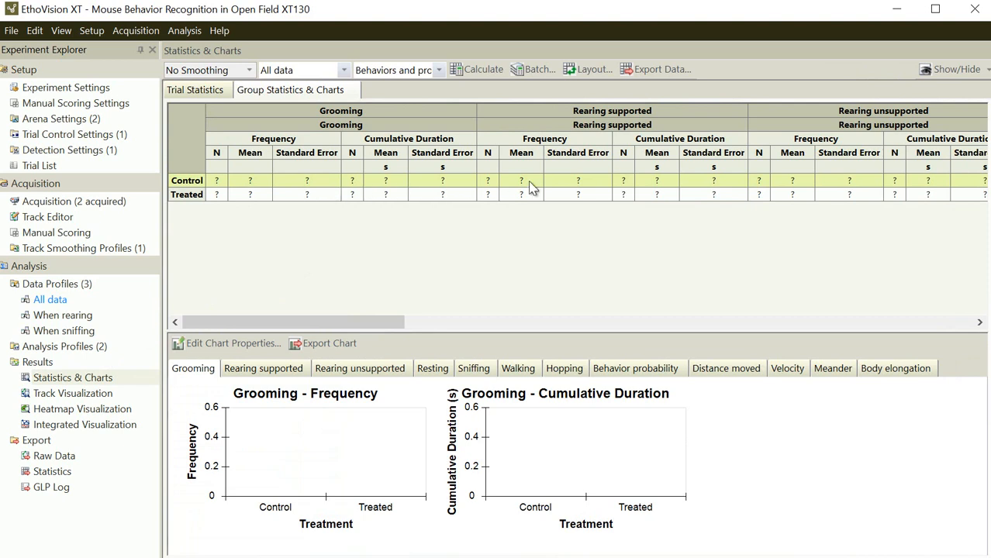
pyautogui.click(482, 71)
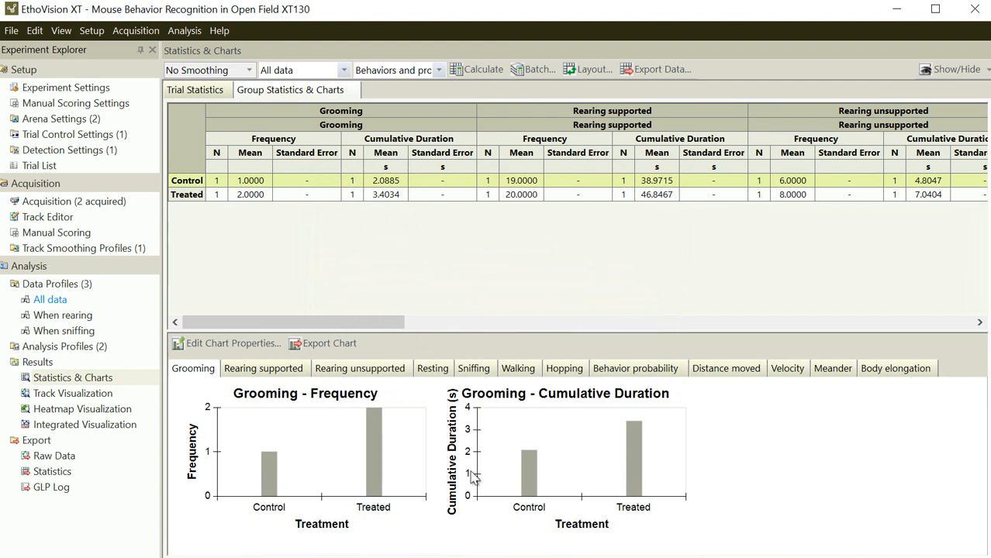
pyautogui.click(290, 371)
pyautogui.click(435, 371)
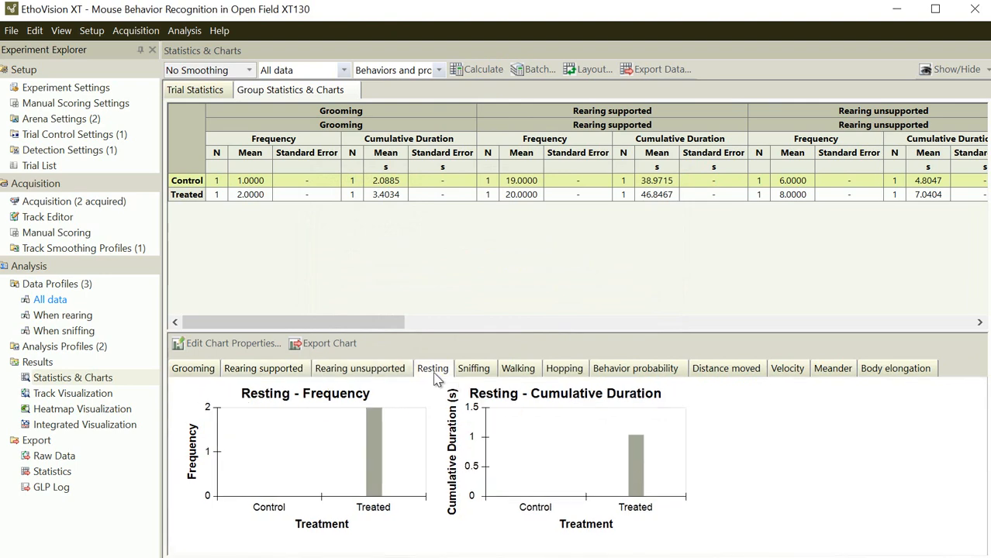
# View the Sniffing charts and examine the frequency chart's general, data selection and data sort order properties
pyautogui.click(474, 371)
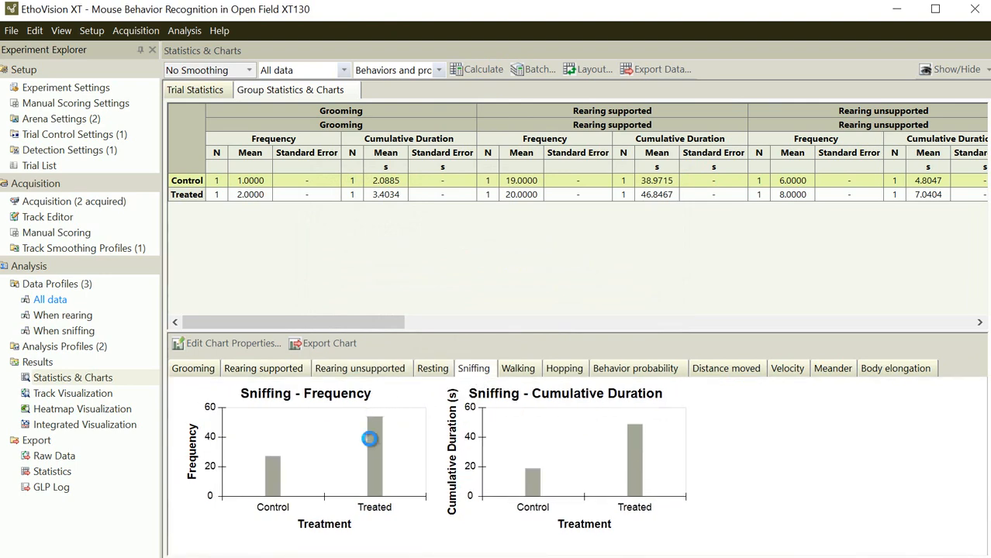
pyautogui.click(370, 439)
pyautogui.doubleClick(370, 446)
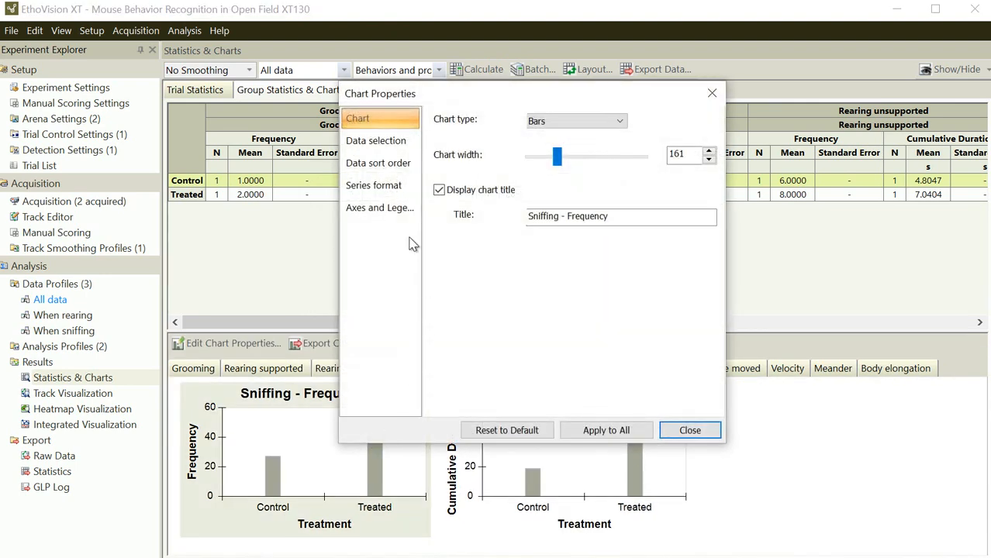
pyautogui.click(688, 430)
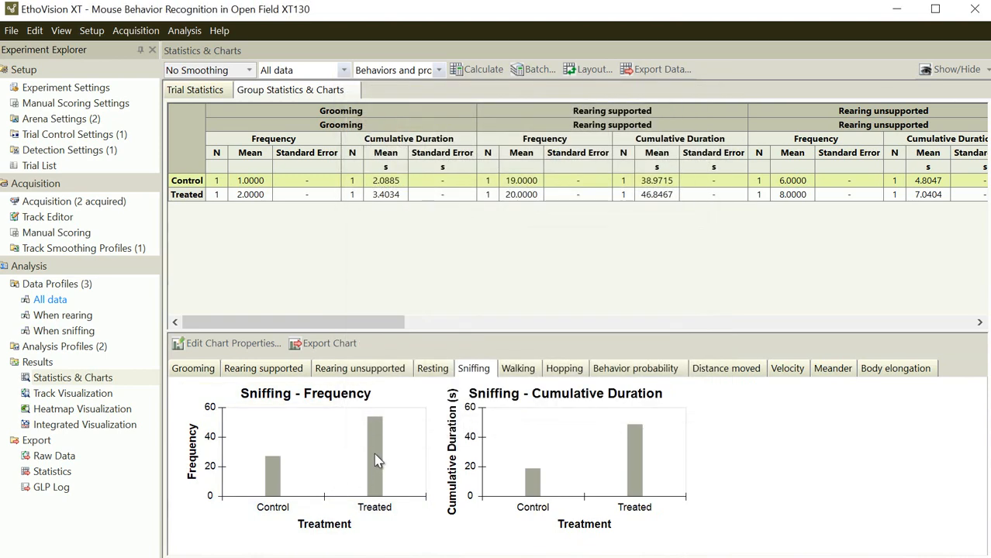
pyautogui.doubleClick(373, 453)
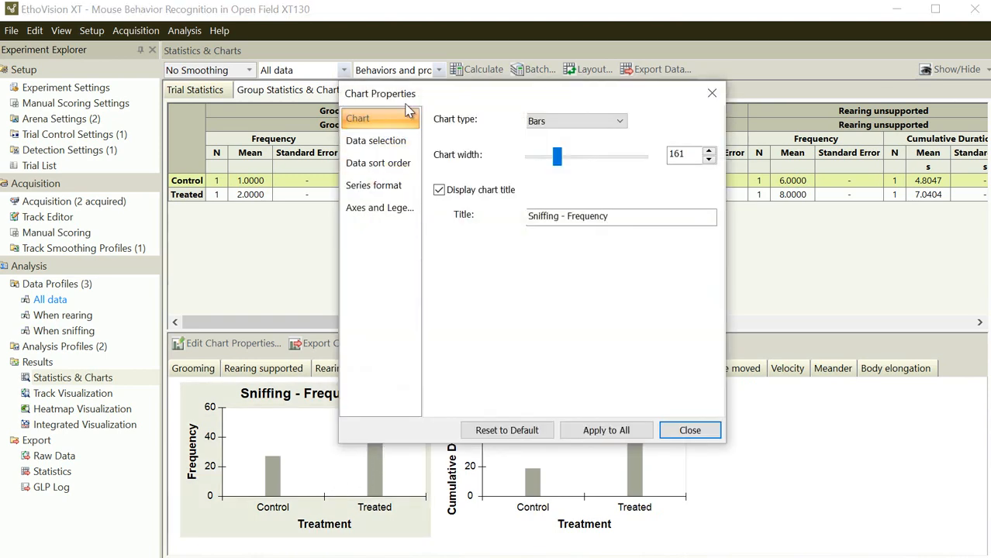
pyautogui.click(388, 142)
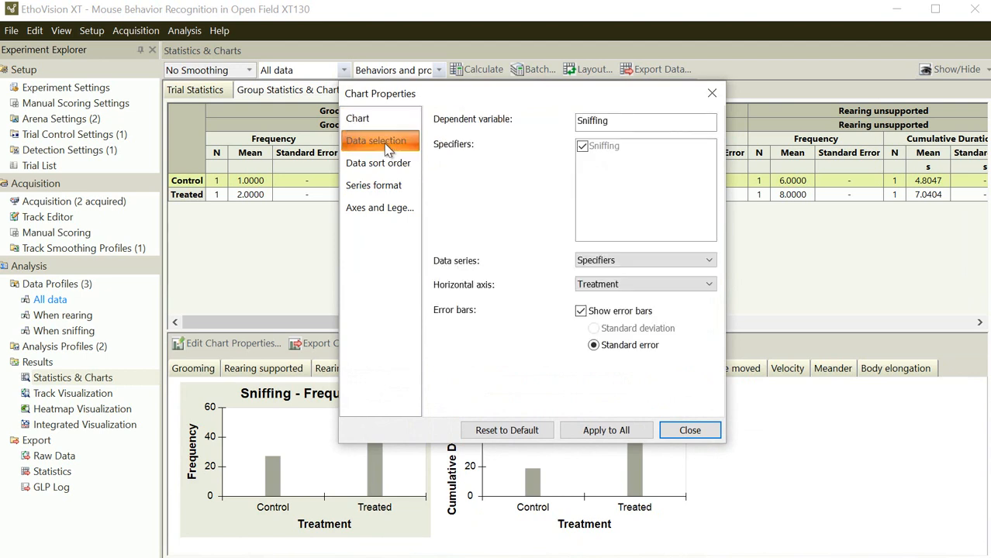
pyautogui.click(387, 164)
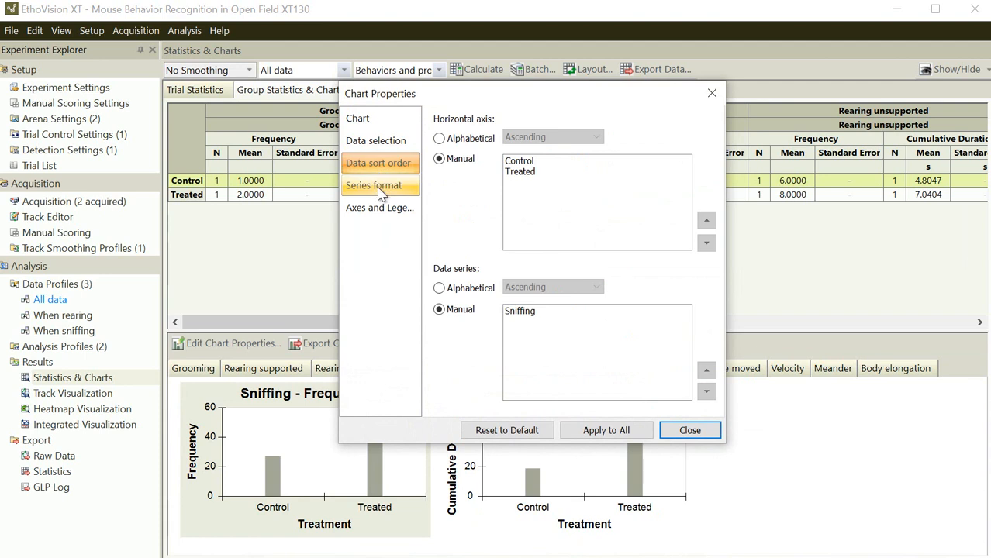
# Try a red color fill on the Sniffing frequency bars, then change them to a pattern fill
pyautogui.click(379, 187)
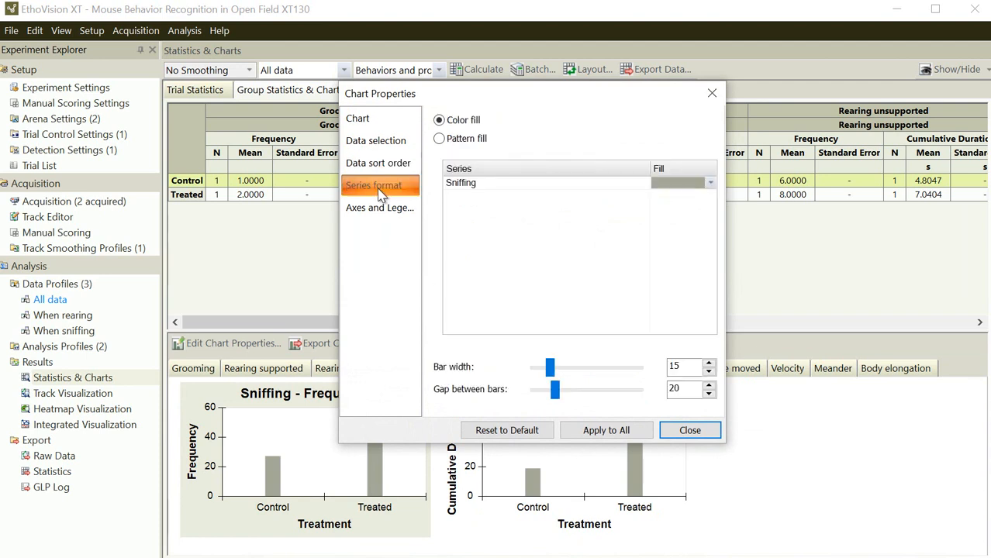
pyautogui.click(711, 183)
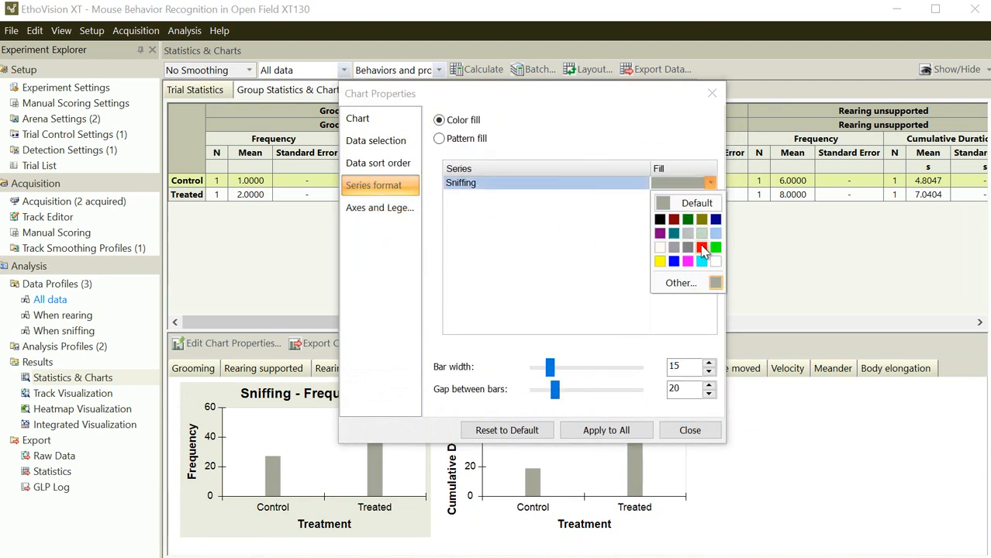
pyautogui.click(701, 247)
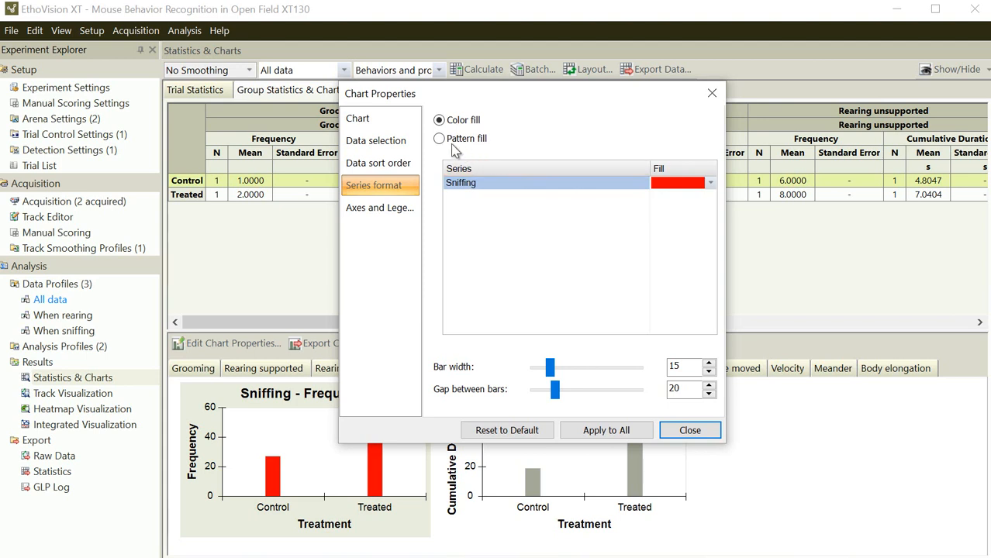
pyautogui.click(439, 139)
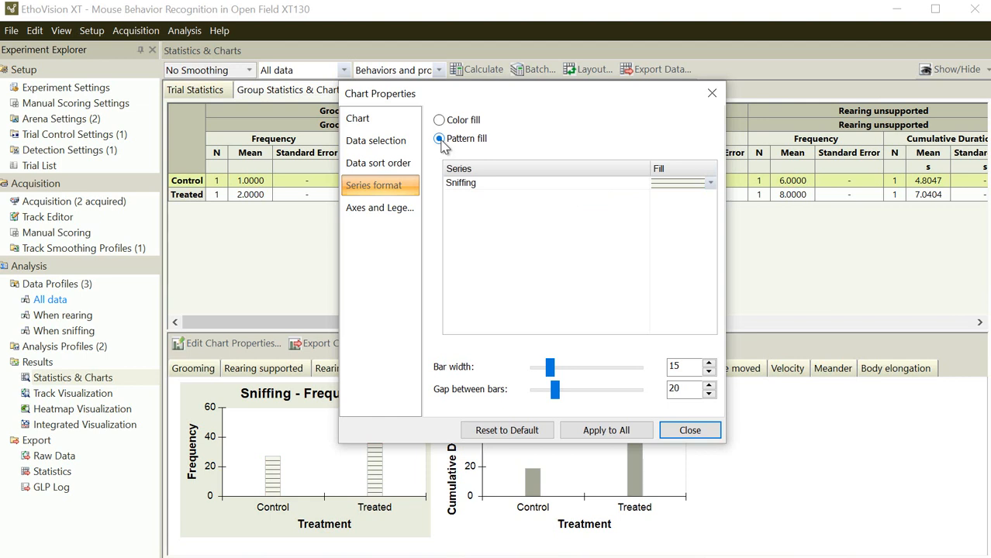
pyautogui.moveTo(507, 98); pyautogui.dragTo(617, 106)
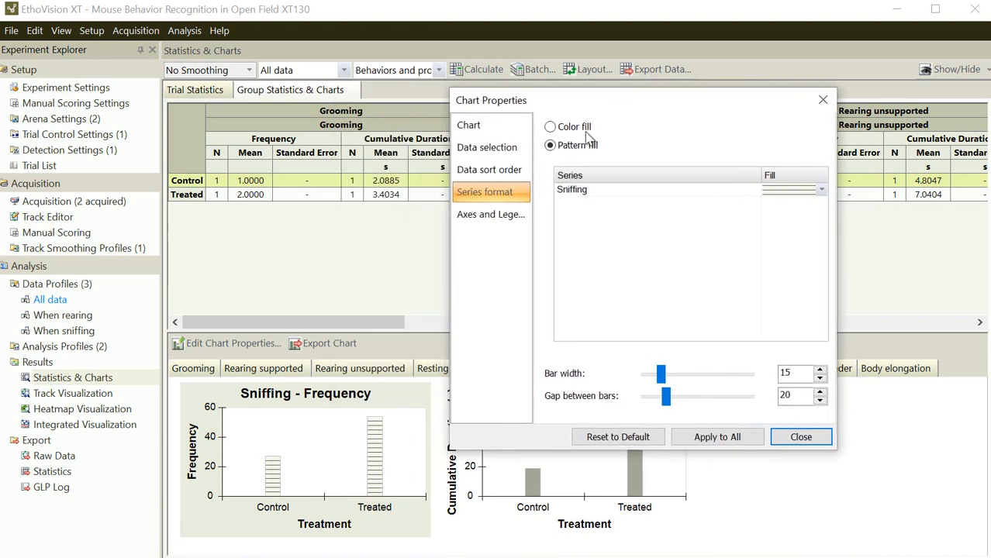
# Review the chart's axes, series format and sort order settings and the horizontal axis variable options, then close the chart properties
pyautogui.click(504, 217)
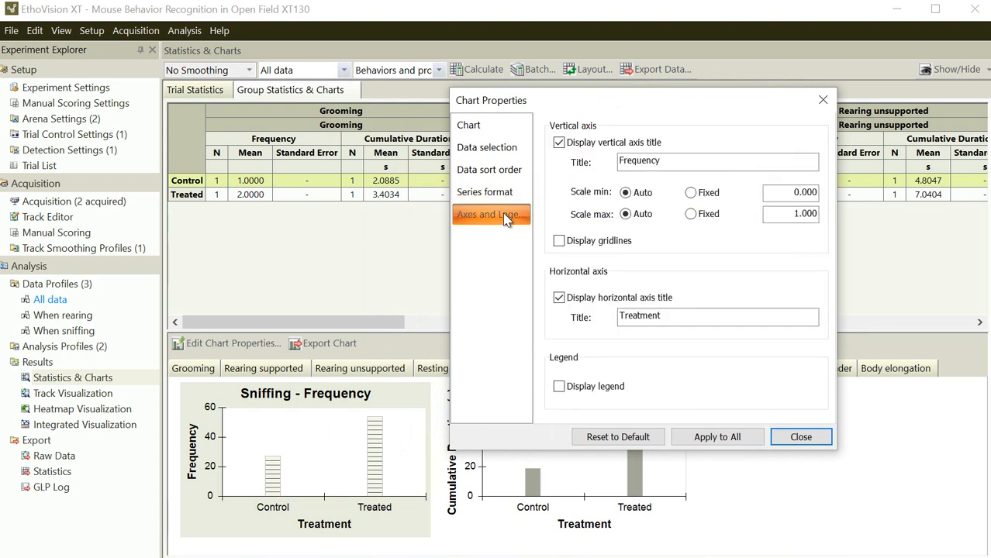
pyautogui.click(494, 195)
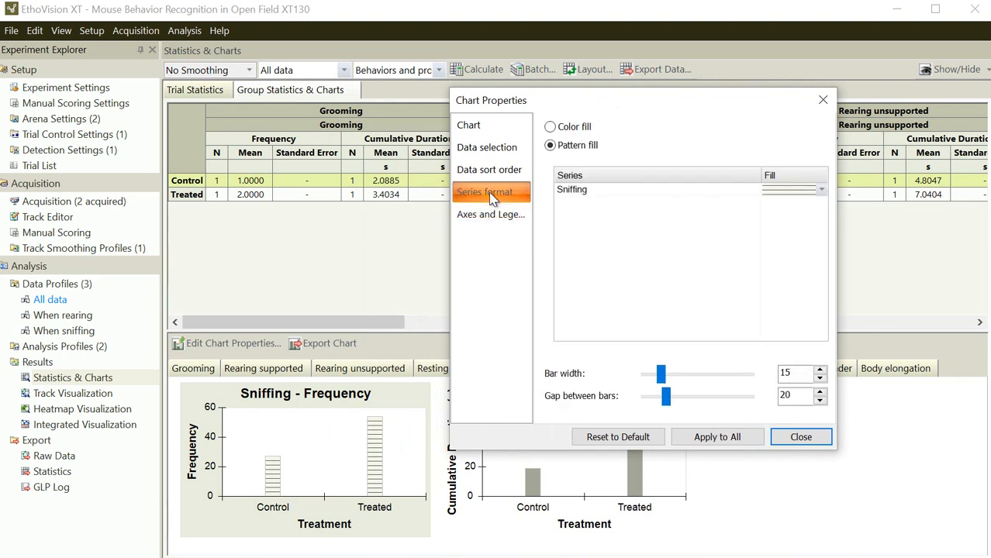
pyautogui.click(493, 172)
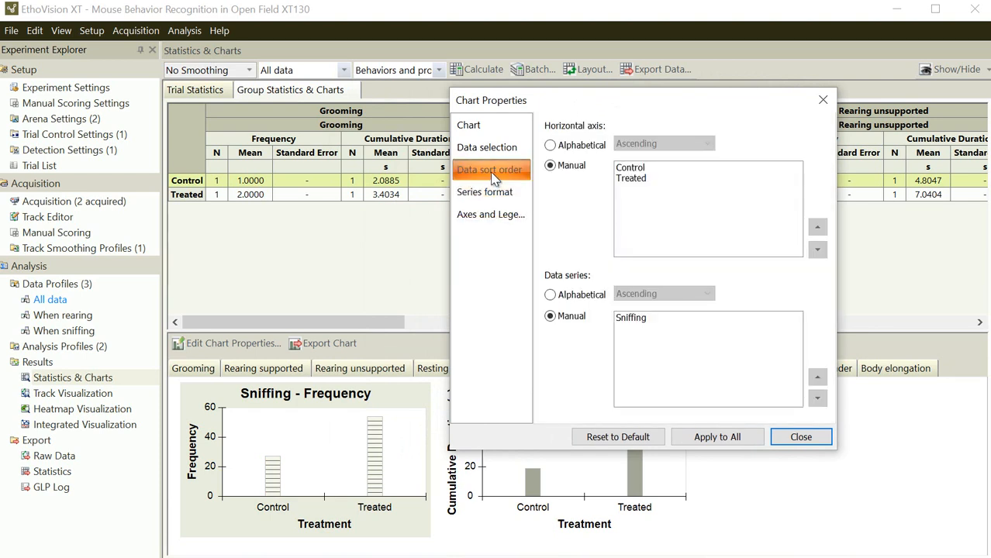
pyautogui.click(489, 153)
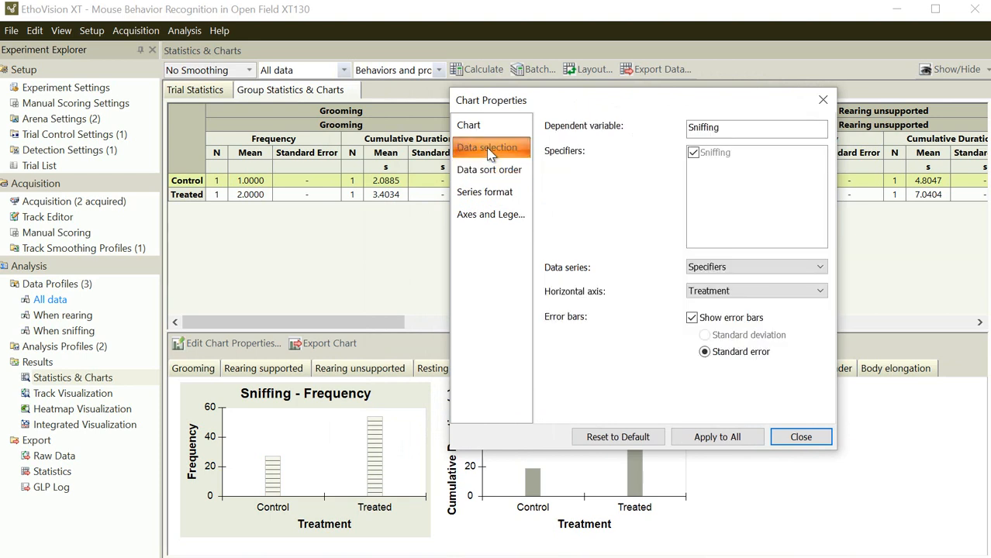
pyautogui.click(709, 292)
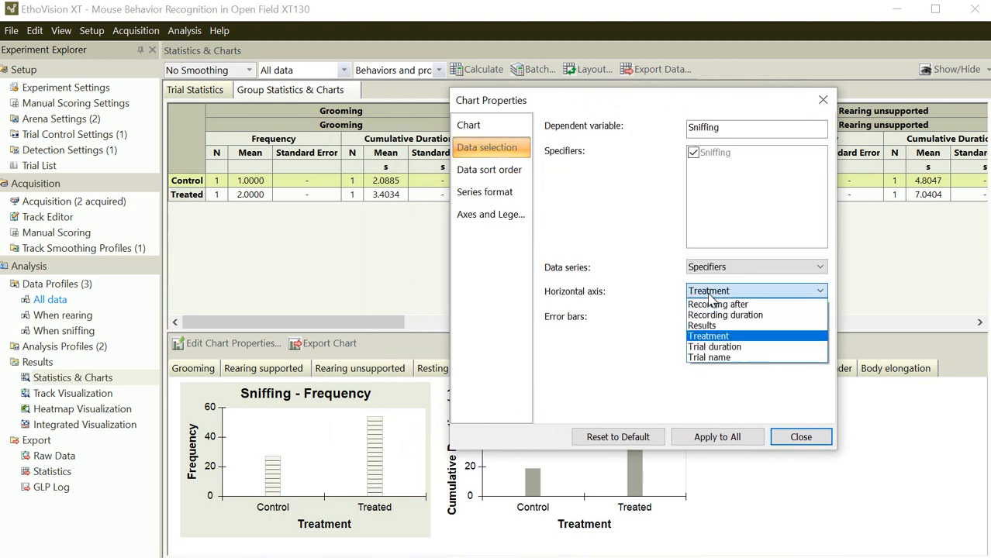
pyautogui.click(709, 295)
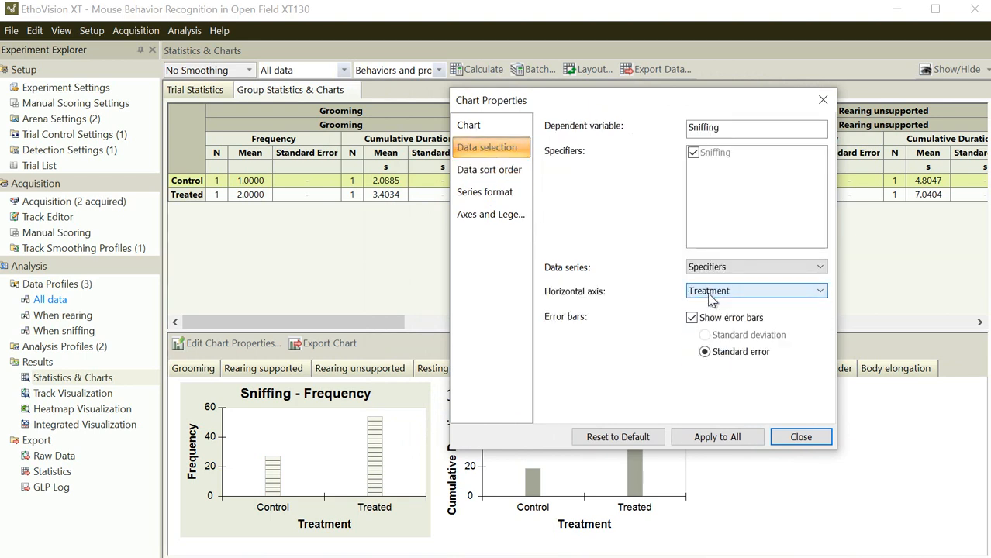
pyautogui.click(792, 436)
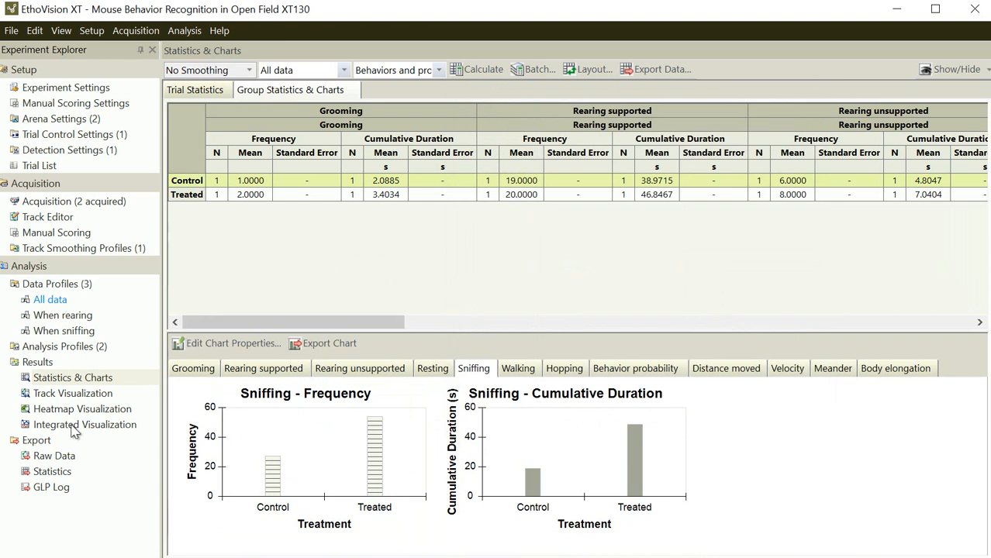
# Look at the All data profile and the track visualization, then plot the heatmaps for All data
pyautogui.click(60, 303)
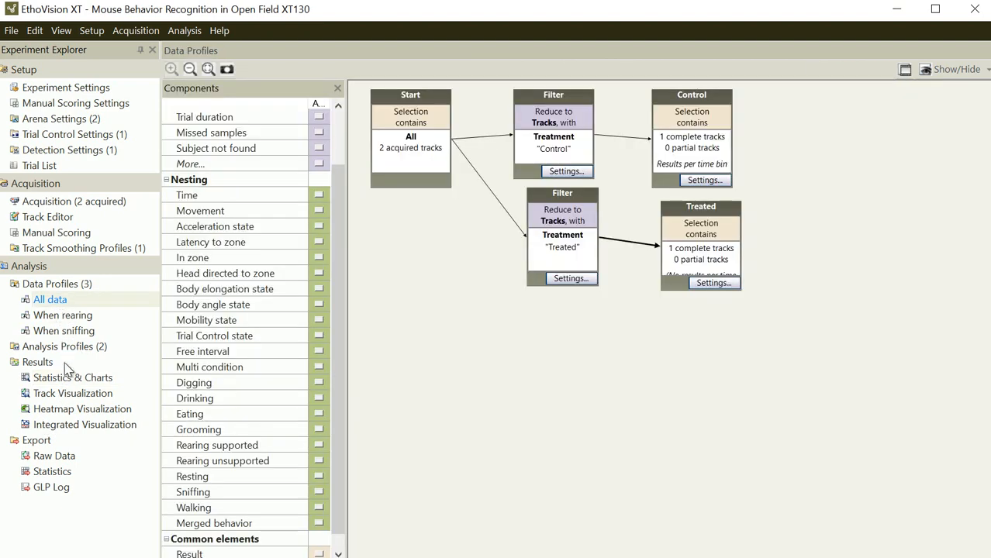
pyautogui.click(73, 393)
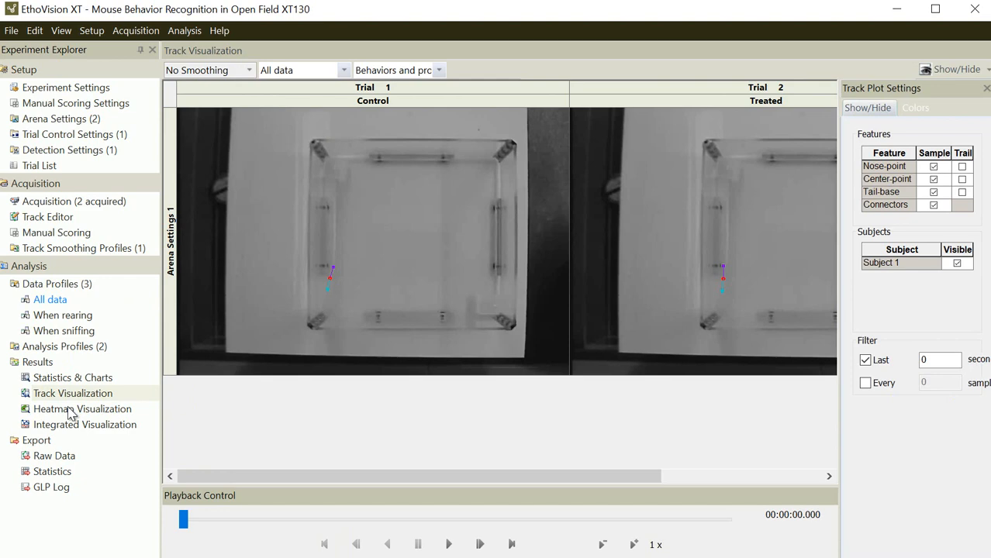
pyautogui.click(70, 411)
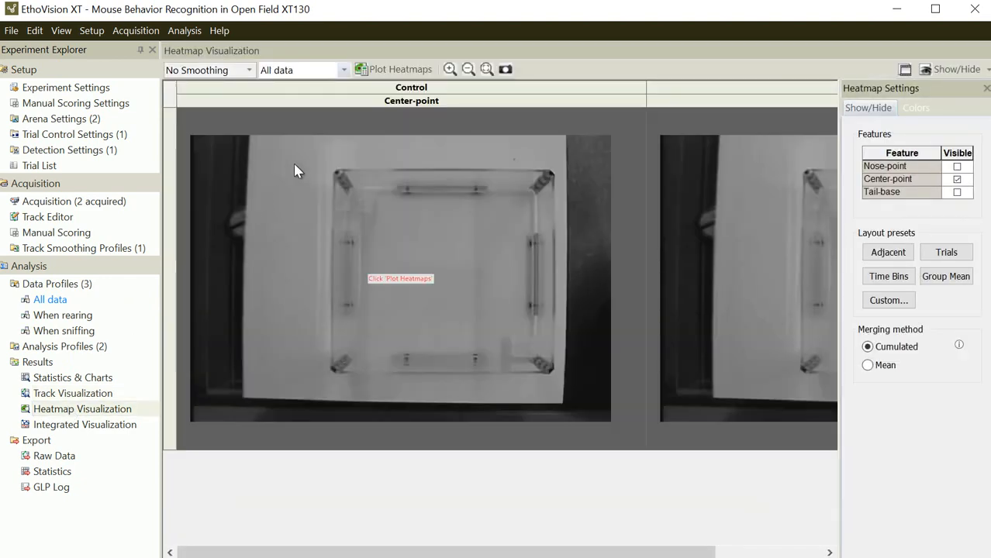
pyautogui.click(378, 75)
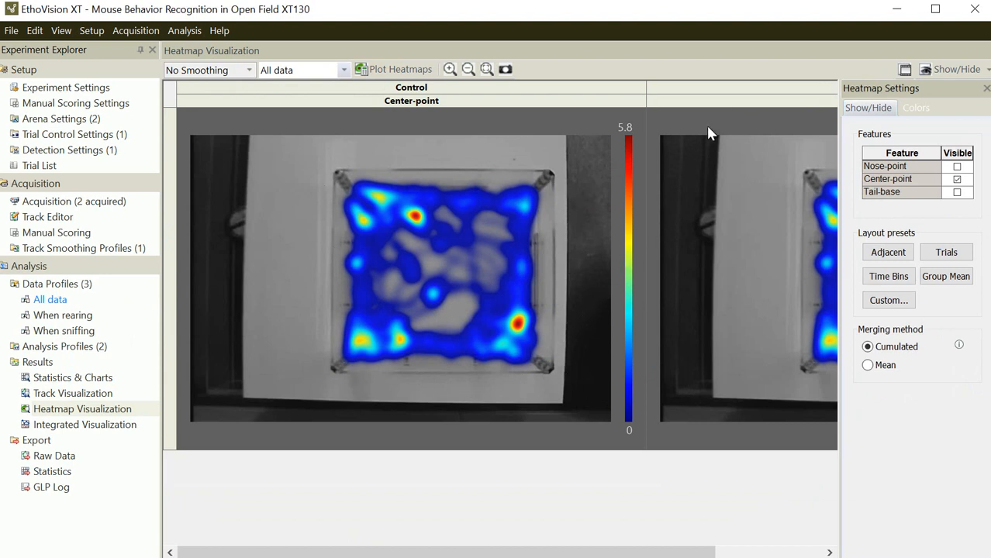
# Set the heatmap background to a plain custom light grey instead of the captured image
pyautogui.click(953, 71)
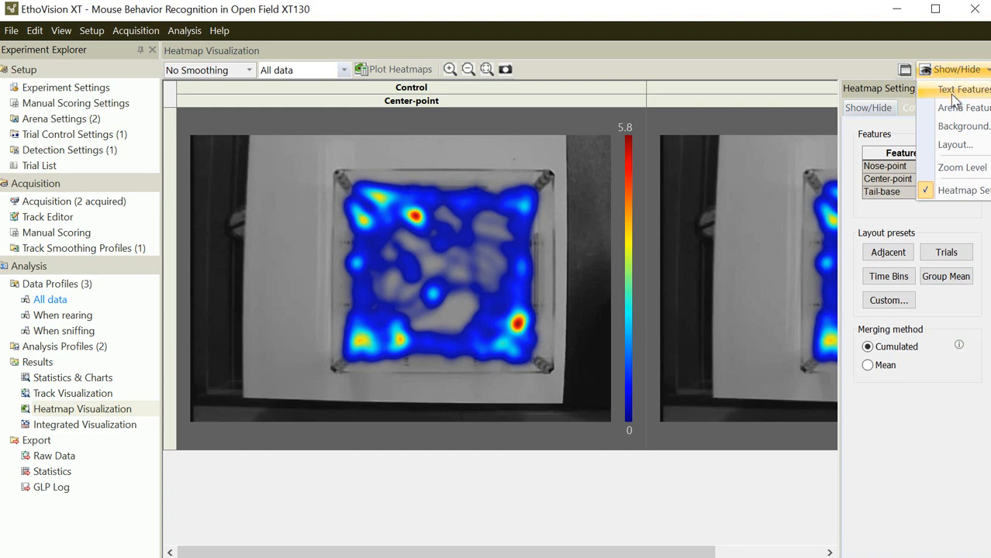
pyautogui.moveTo(837, 6); pyautogui.dragTo(773, 7)
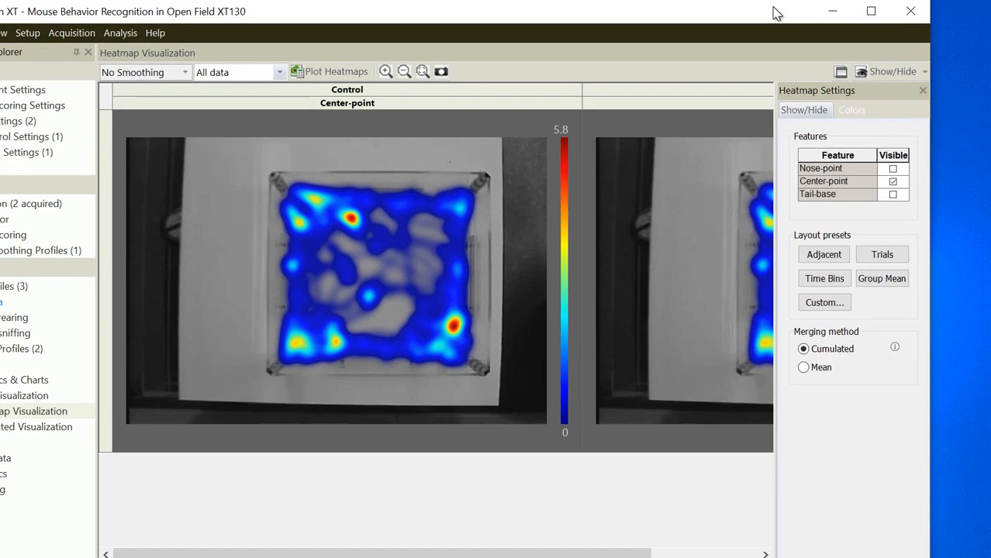
pyautogui.click(884, 71)
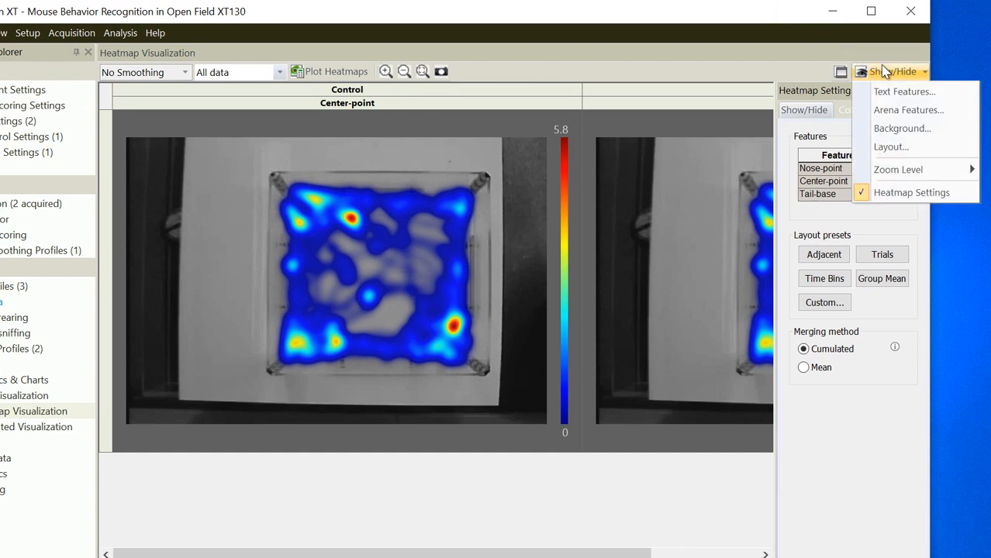
pyautogui.click(900, 129)
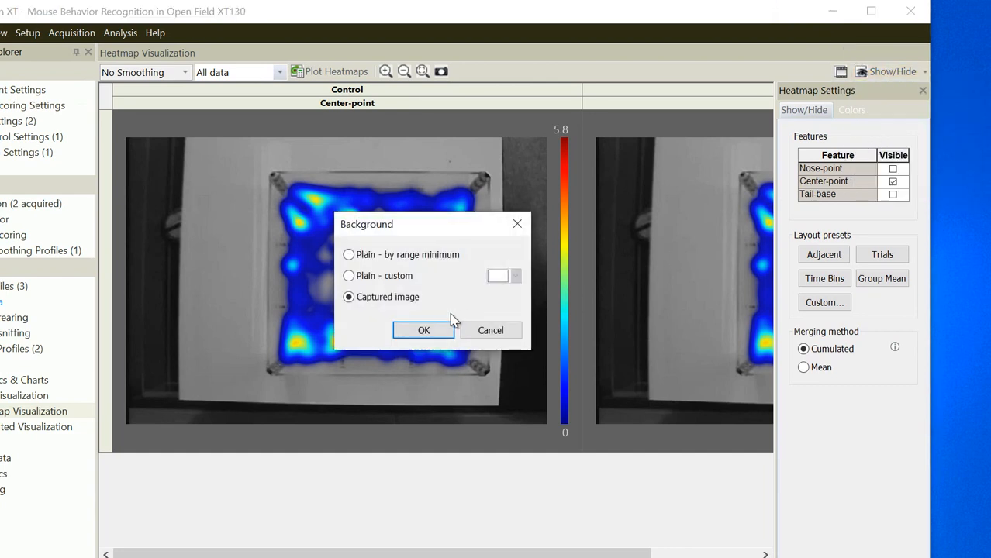
pyautogui.click(350, 278)
pyautogui.click(516, 277)
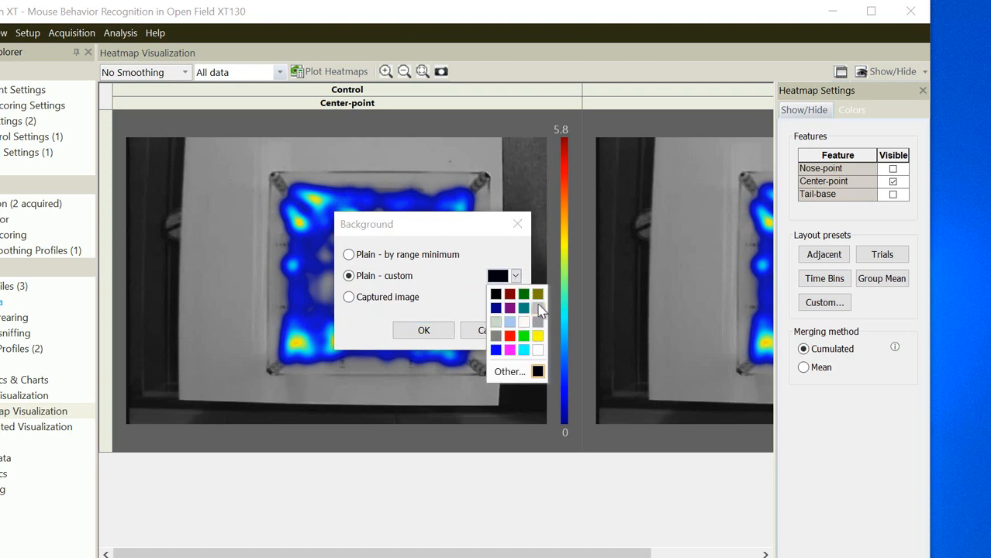
pyautogui.click(541, 310)
pyautogui.click(423, 329)
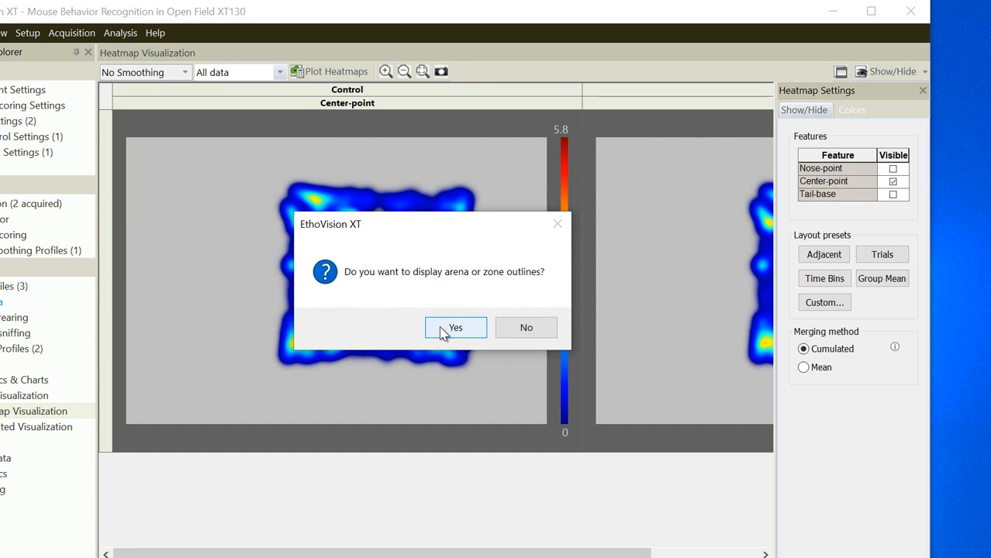
# Agree to display outlines on the heatmaps and include only the Arenas feature
pyautogui.click(450, 331)
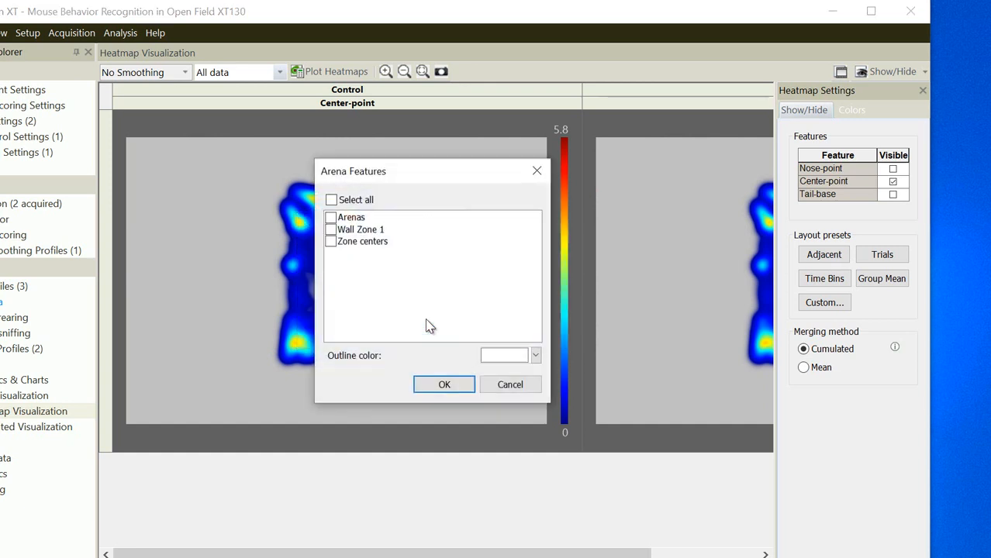
pyautogui.click(330, 217)
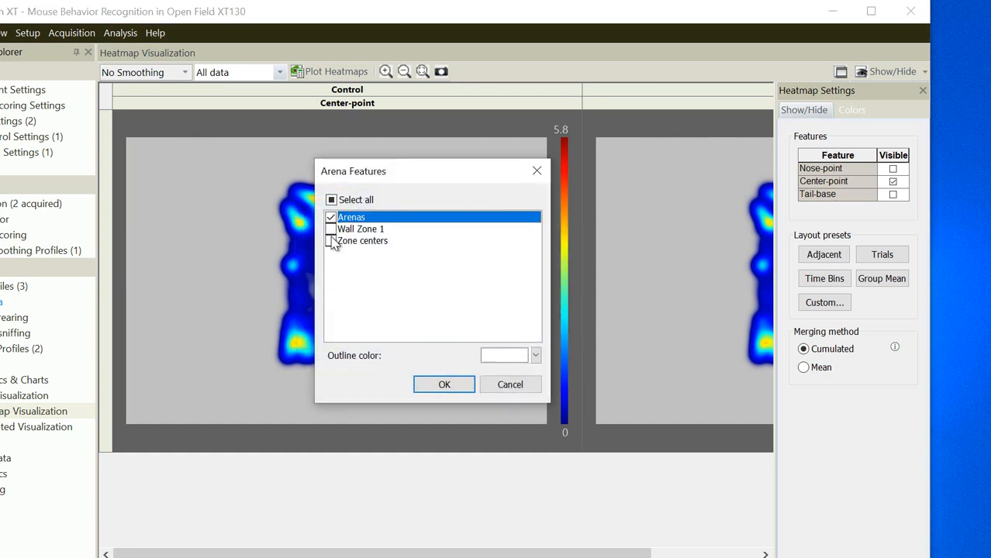
pyautogui.click(450, 385)
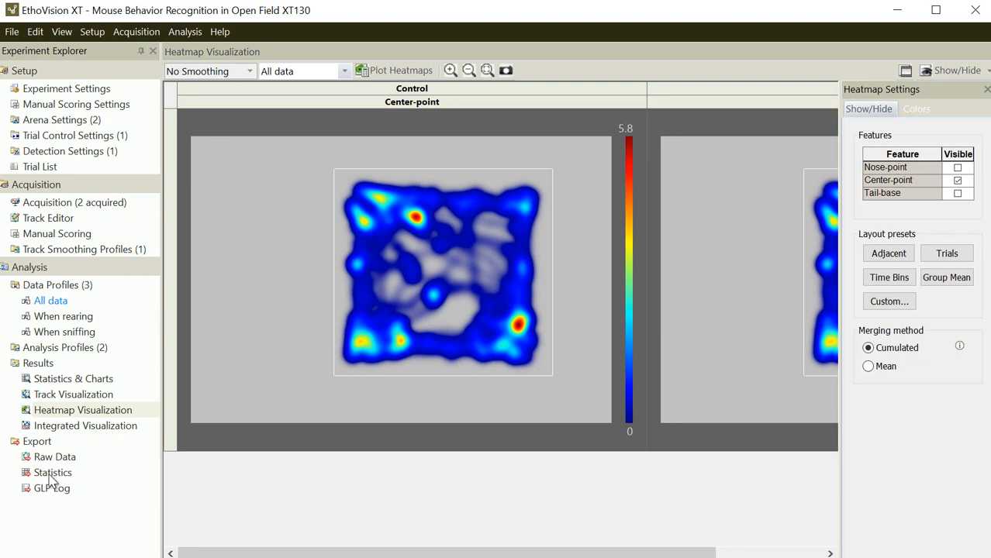
# Return to the statistics and charts, start exporting the group statistics, and set the file type to Excel (*.xlsx)
pyautogui.click(75, 384)
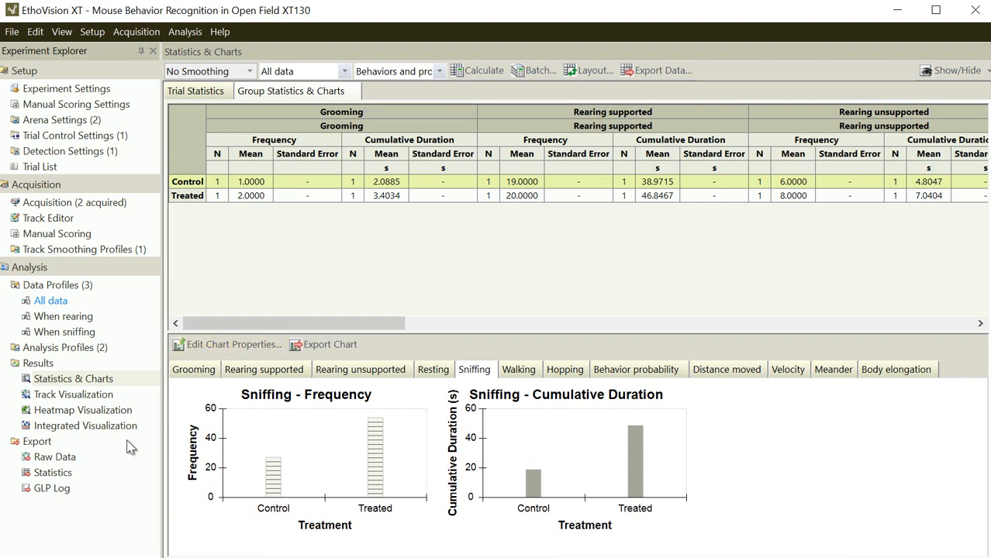
pyautogui.click(52, 473)
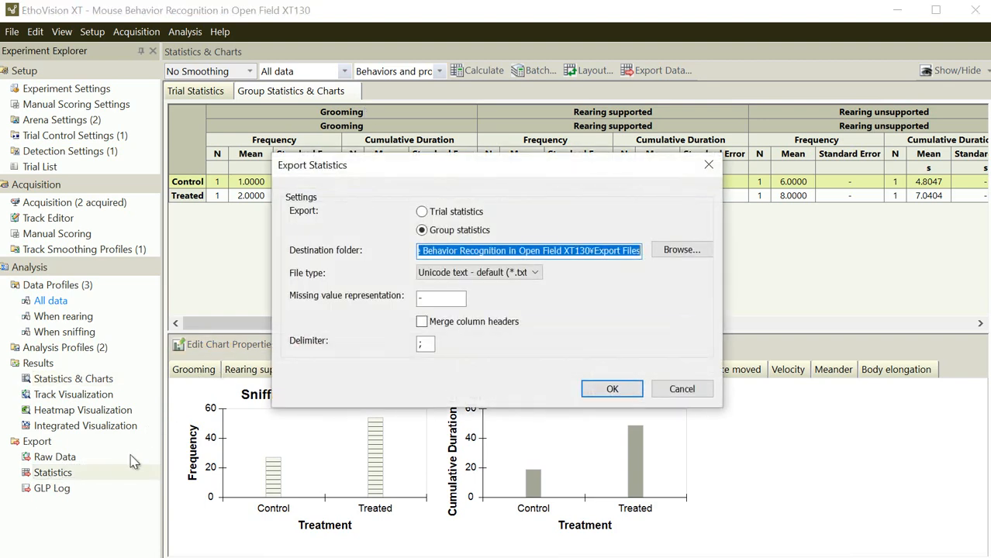
pyautogui.click(464, 276)
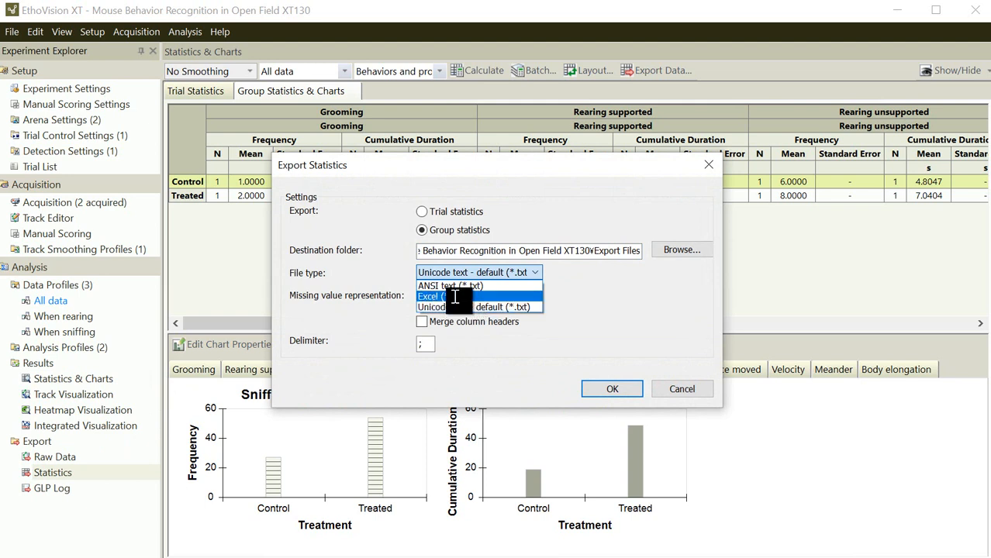
pyautogui.click(455, 297)
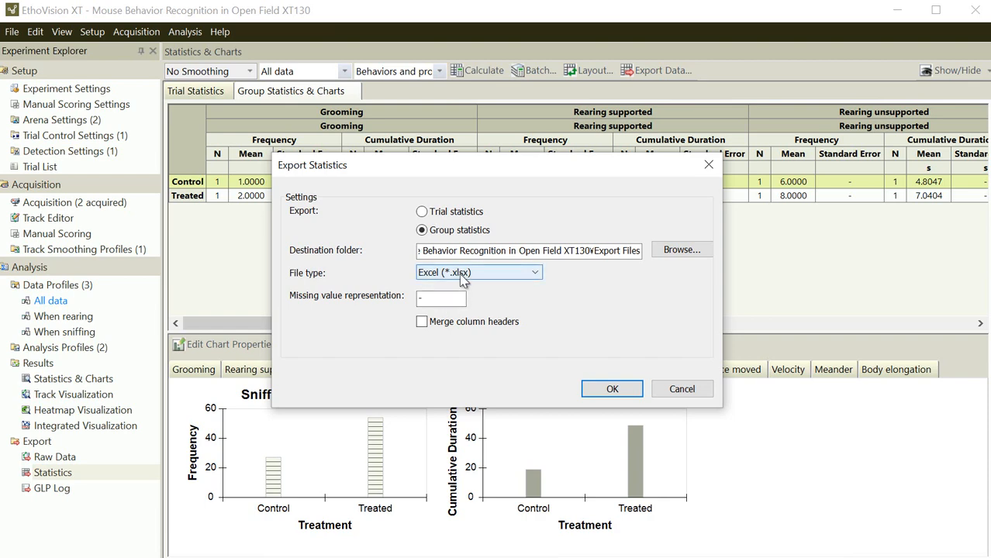
# Choose the Desktop as destination folder and run the group statistics export
pyautogui.click(682, 249)
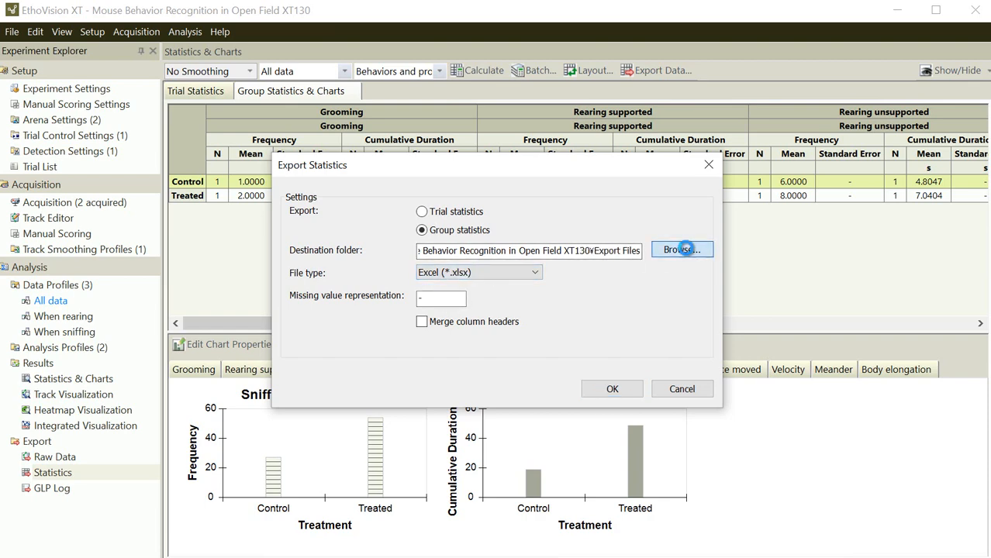
pyautogui.moveTo(609, 276); pyautogui.dragTo(558, 221)
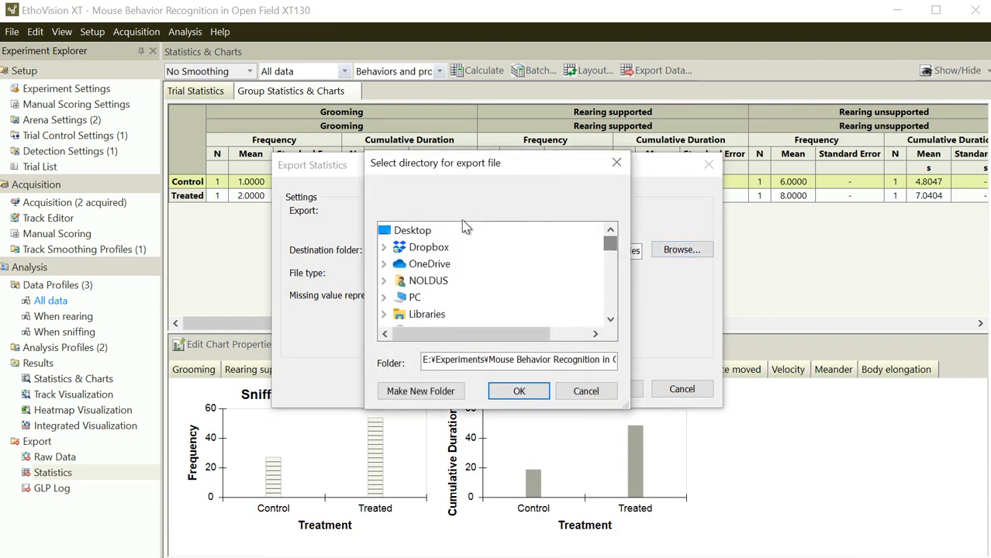
pyautogui.click(466, 230)
pyautogui.click(515, 391)
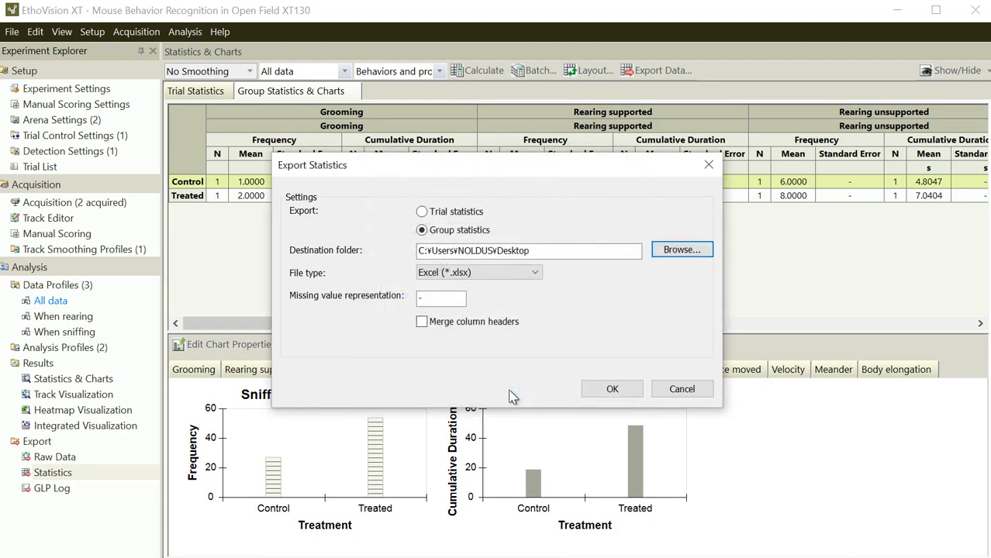
pyautogui.click(605, 391)
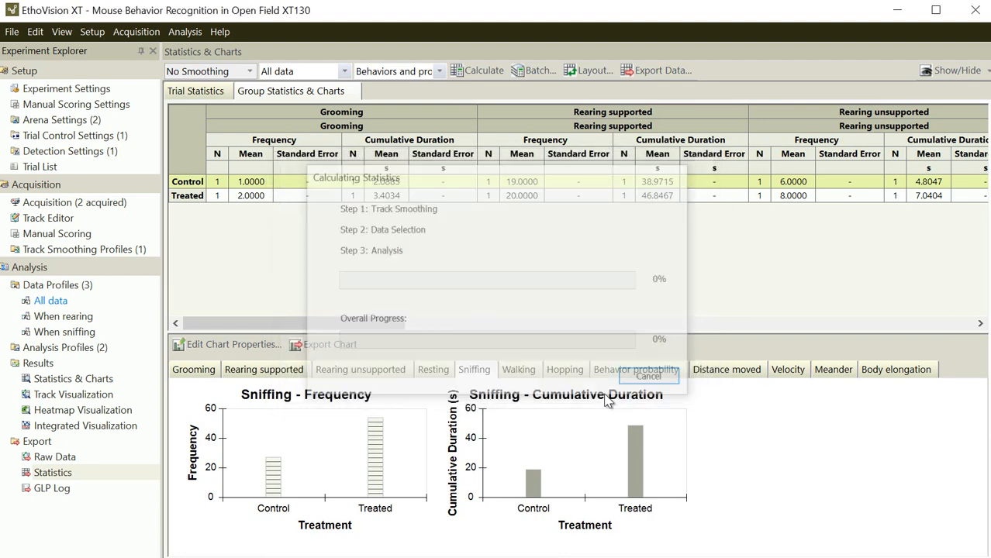
pyautogui.click(524, 294)
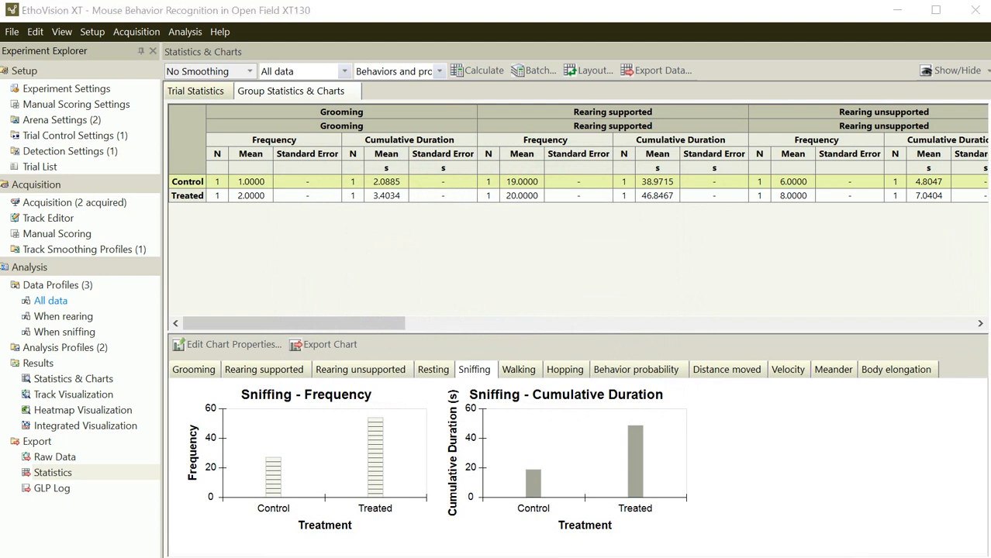
# Move the program window aside and open the exported statistics workbook from the desktop in Excel
pyautogui.moveTo(164, 13); pyautogui.dragTo(323, 22)
pyautogui.moveTo(0, 99); pyautogui.dragTo(63, 97)
pyautogui.rightClick(65, 103)
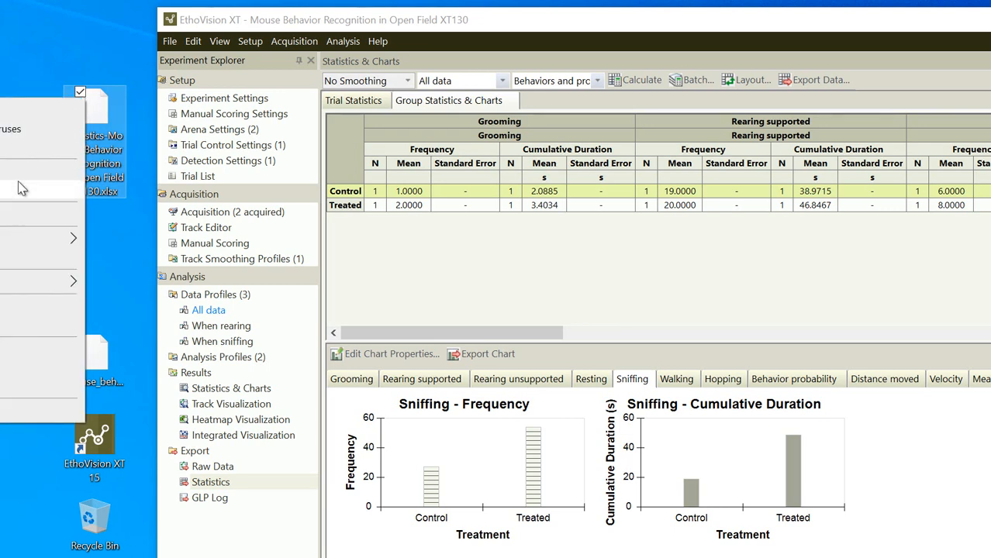
pyautogui.click(0, 214)
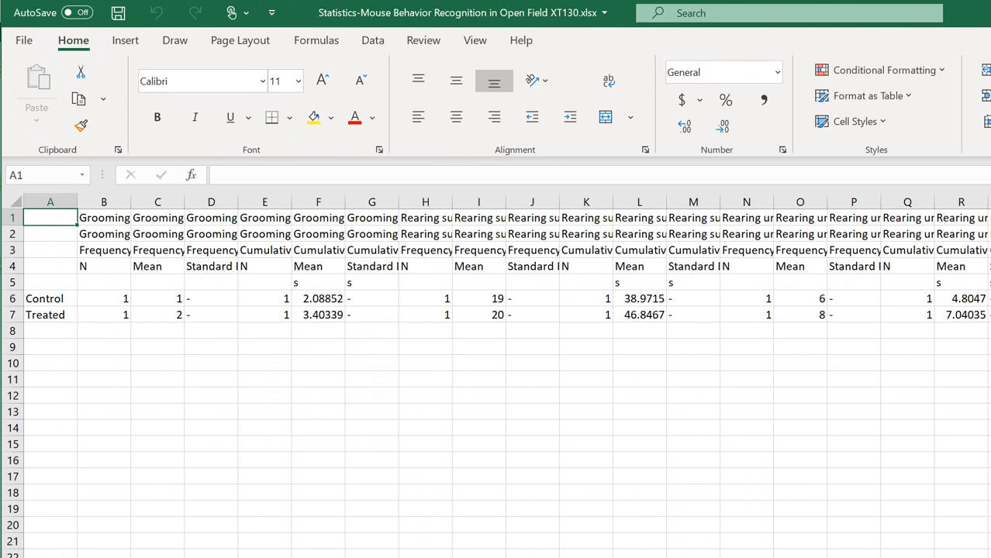
# Look across the behavior and movement columns of the exported group statistics, then close the workbook
pyautogui.hscroll(10, 506, 376)
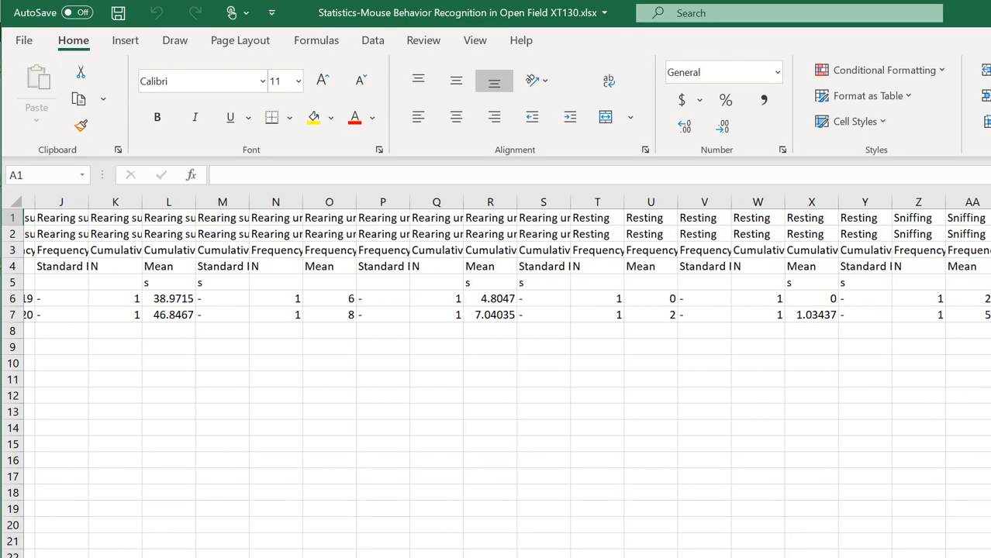
pyautogui.hscroll(10, 506, 376)
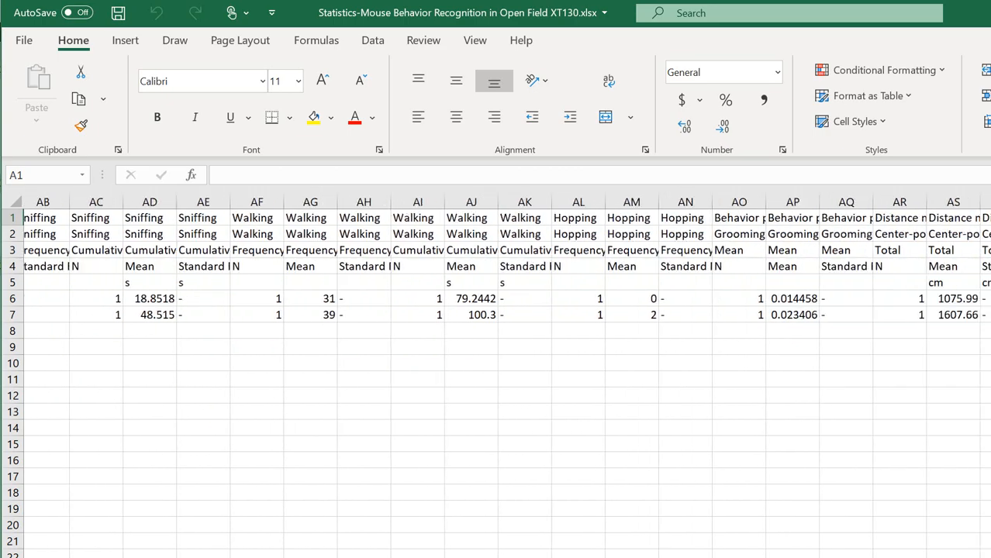
pyautogui.hscroll(-20, 506, 376)
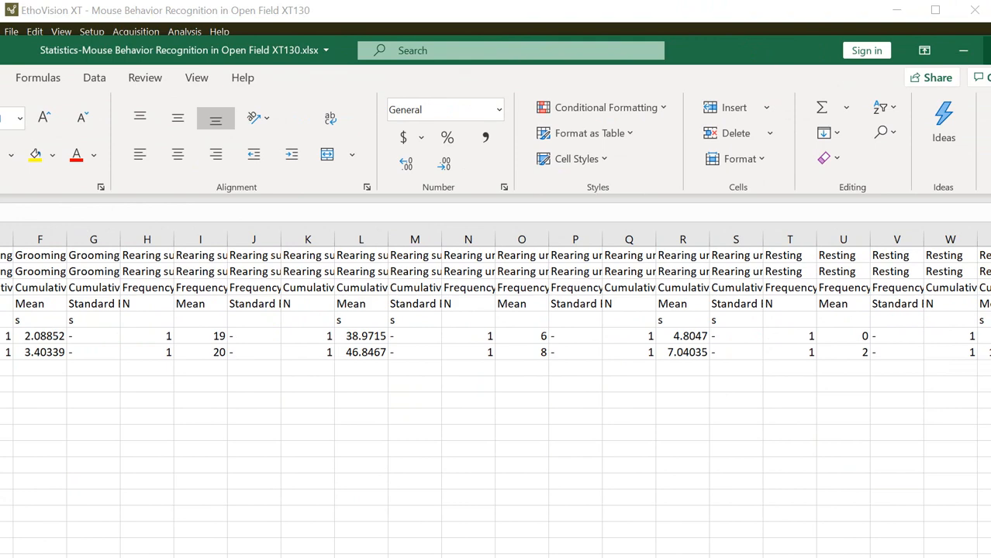
pyautogui.click(990, 51)
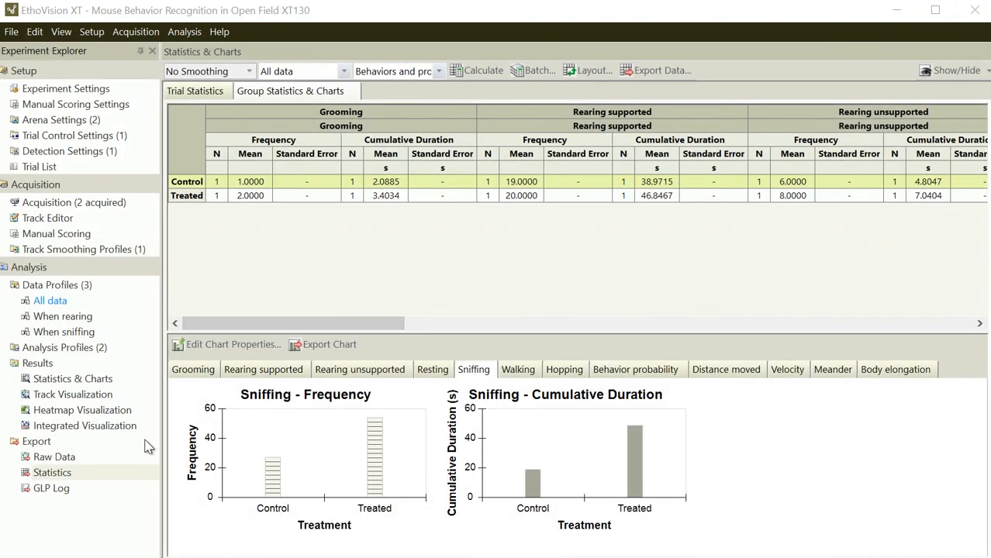
# Export the raw data with track and dependent variables as Excel (*.xlsx) files to the Desktop
pyautogui.click(52, 457)
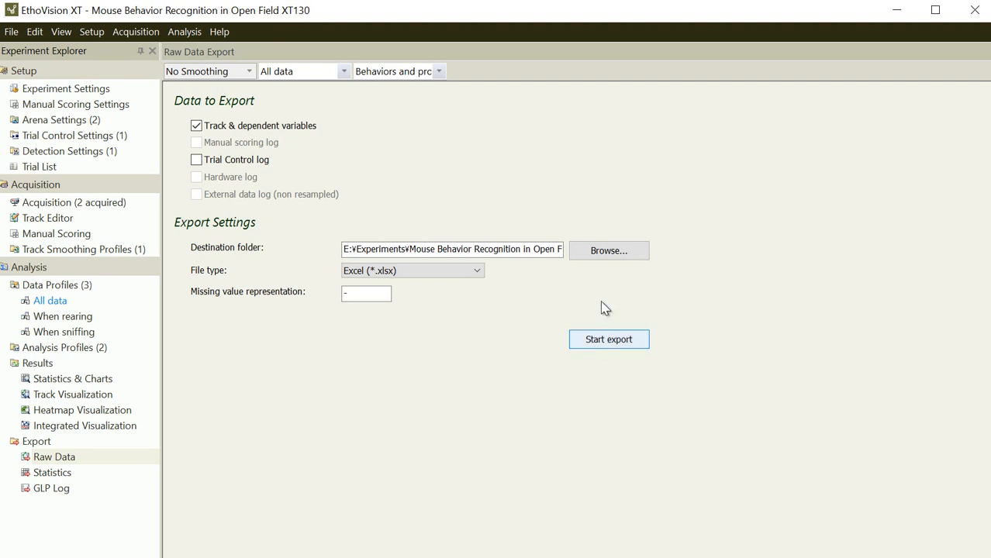
pyautogui.click(609, 250)
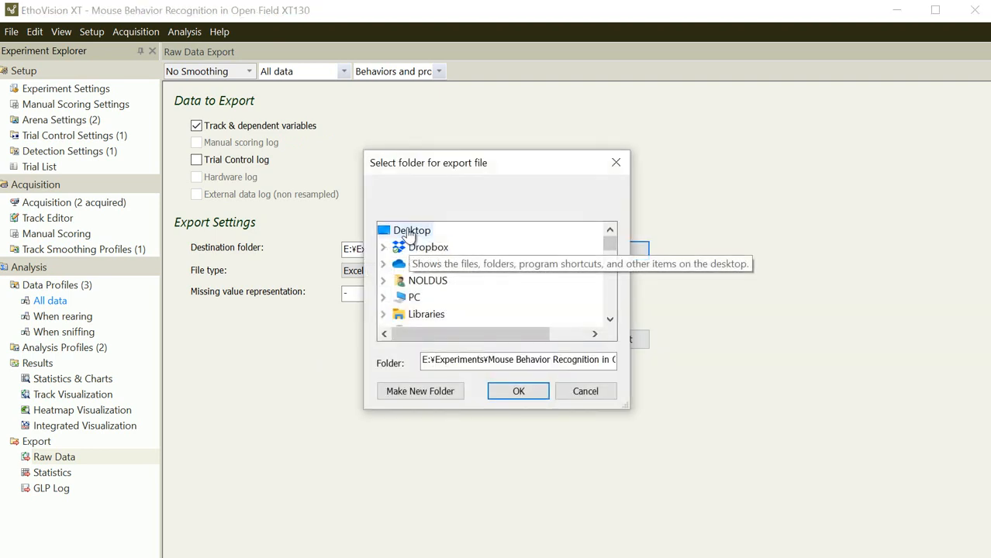
pyautogui.click(410, 232)
pyautogui.click(526, 393)
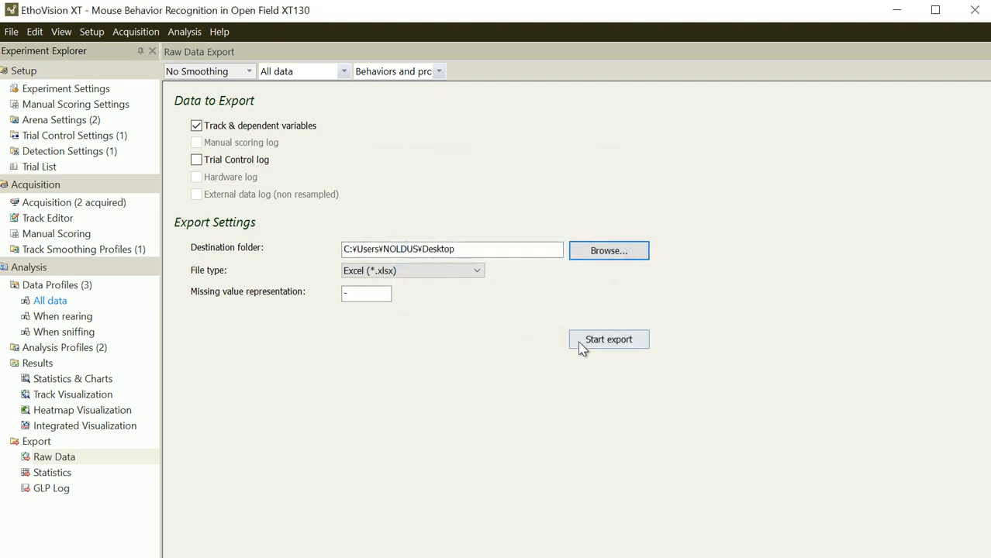
pyautogui.click(583, 346)
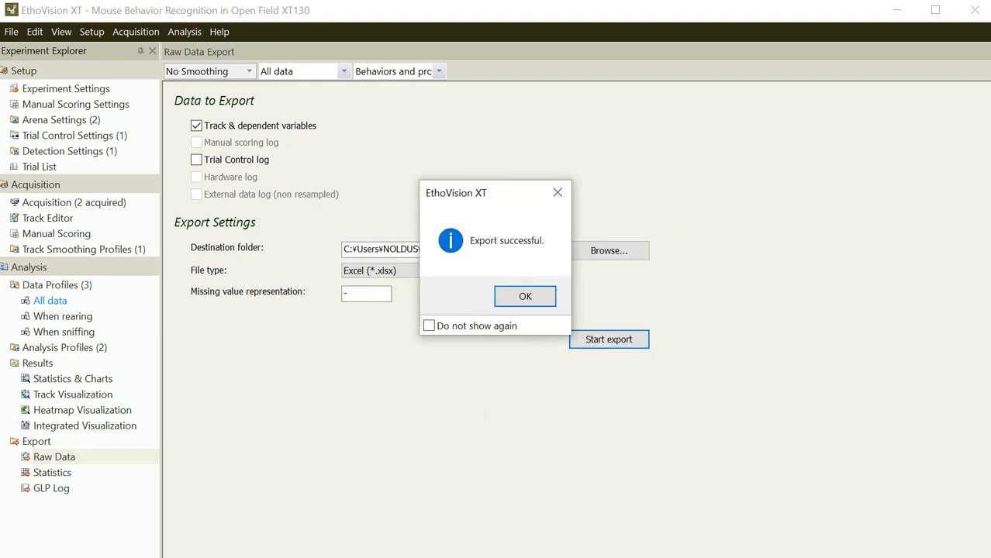
pyautogui.press('Return')
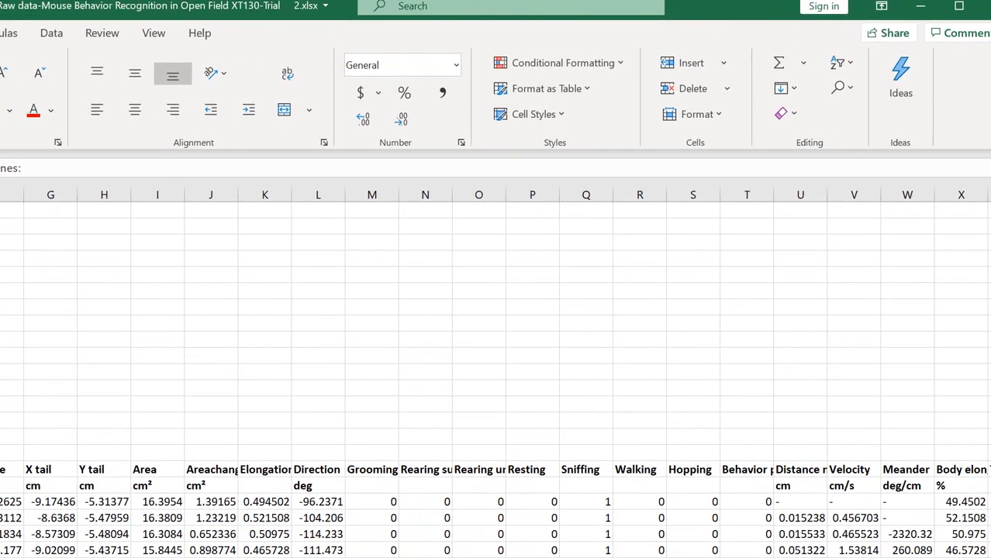
# Shrink the raw data workbook's Excel window and reposition it so the sheet's header information and data columns can be read
pyautogui.moveTo(990, 557); pyautogui.dragTo(591, 522)
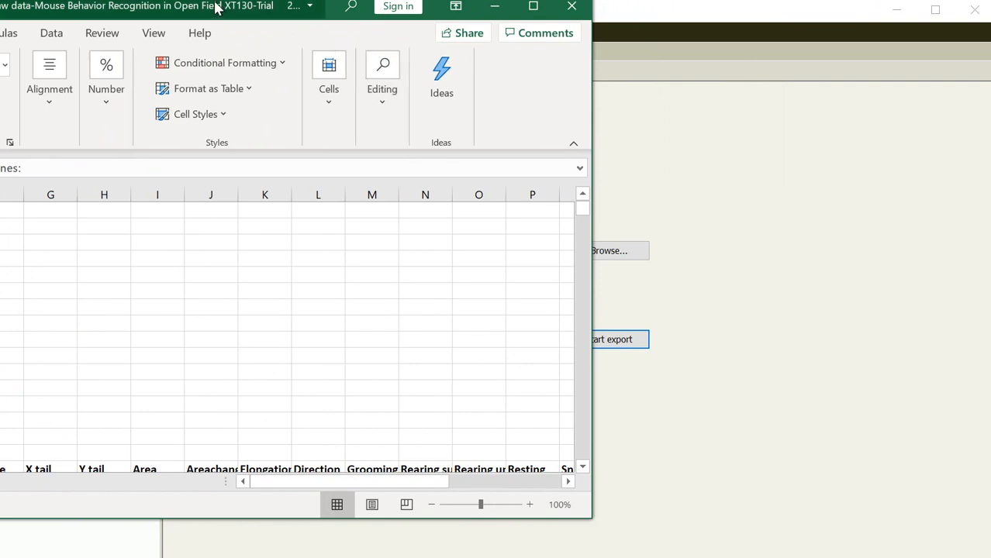
pyautogui.moveTo(198, 2); pyautogui.dragTo(564, 21)
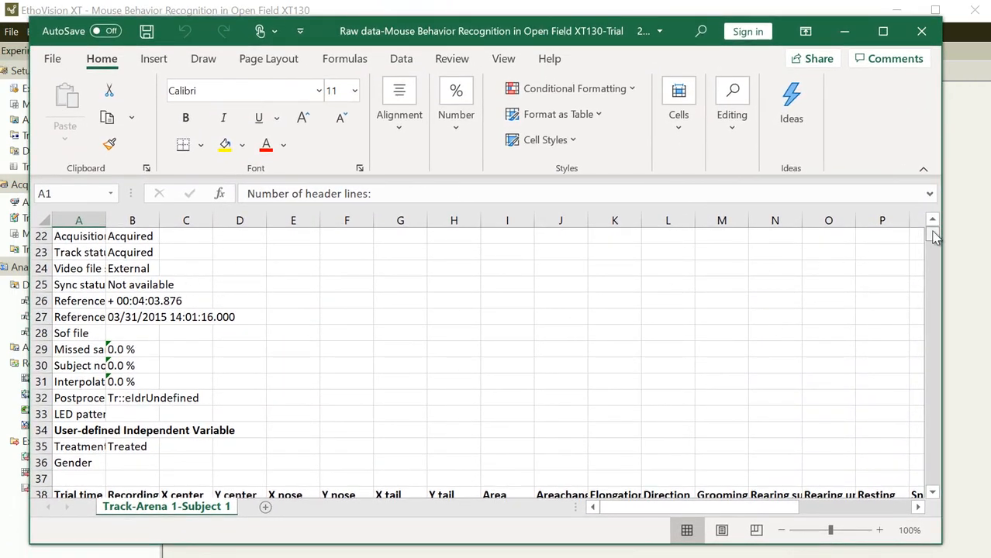
pyautogui.moveTo(931, 232); pyautogui.dragTo(980, 217)
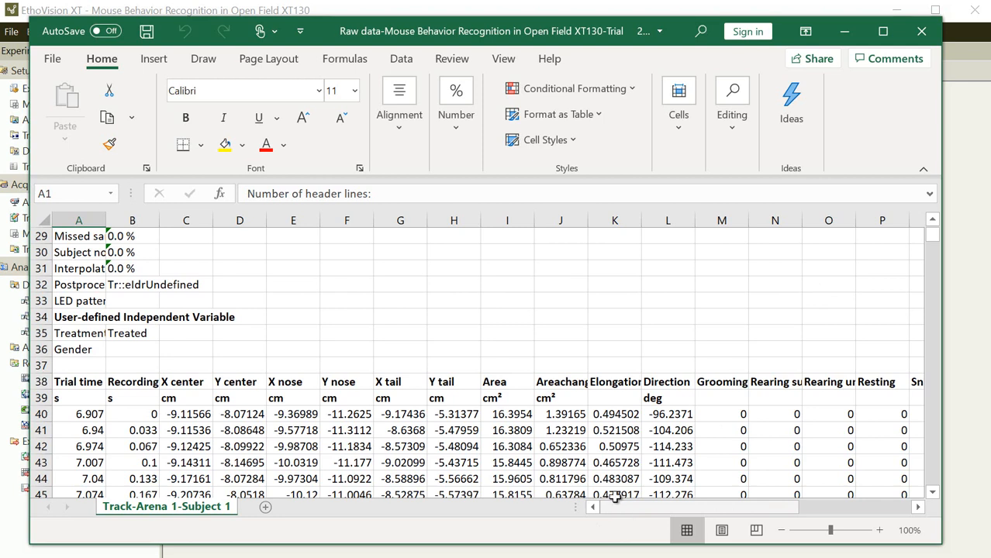
# Examine the trial time and recording time columns and the samples listed row by row in the raw data sheet
pyautogui.click(84, 221)
pyautogui.click(125, 217)
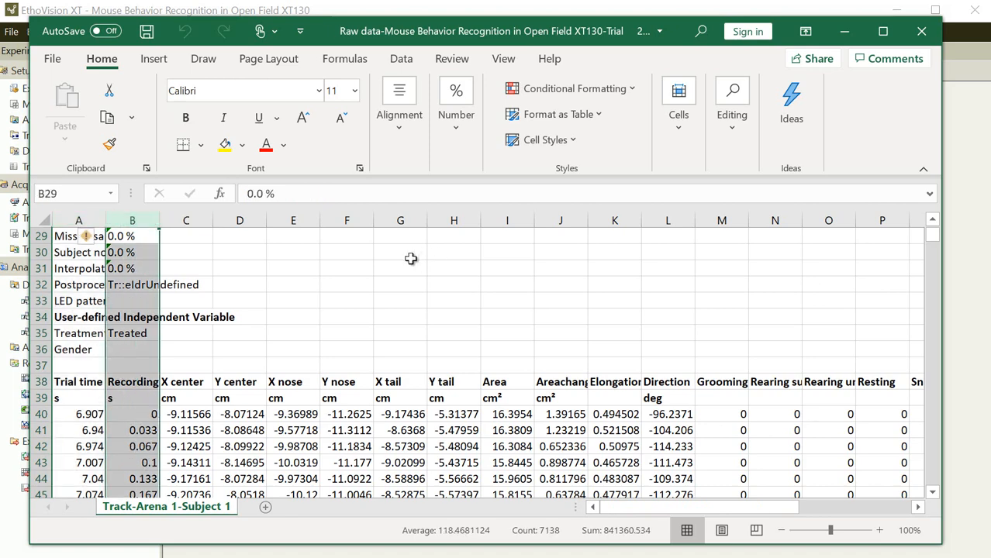
pyautogui.click(933, 491)
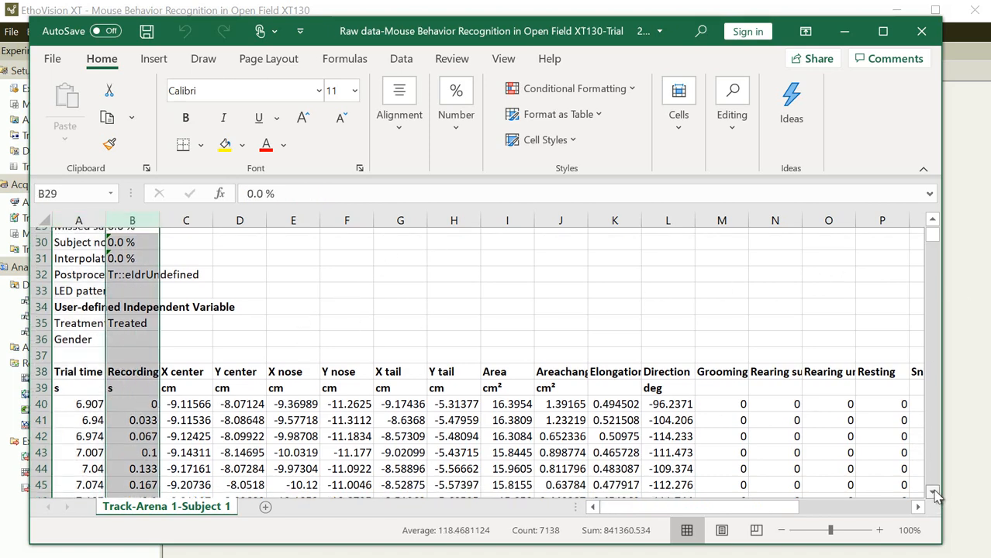
pyautogui.click(933, 494)
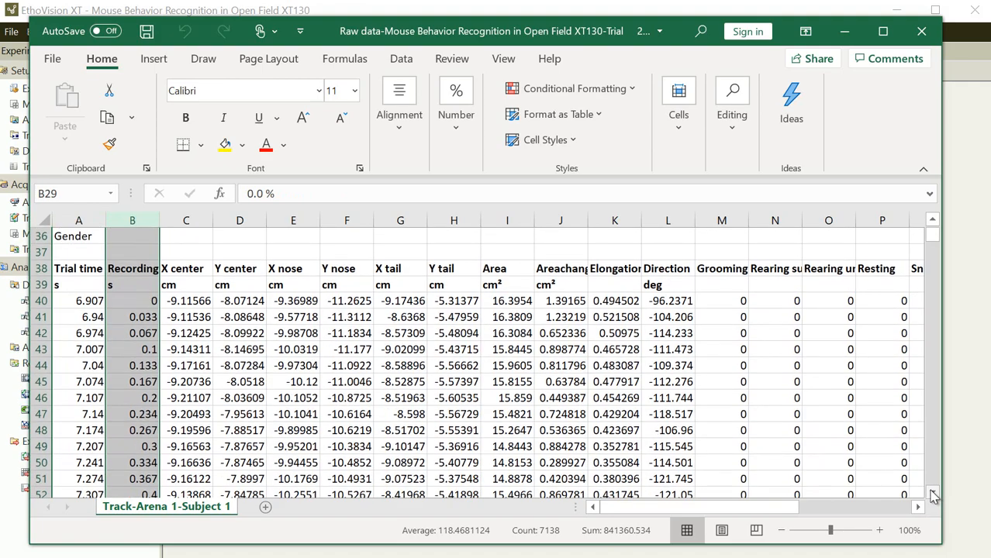
pyautogui.click(933, 496)
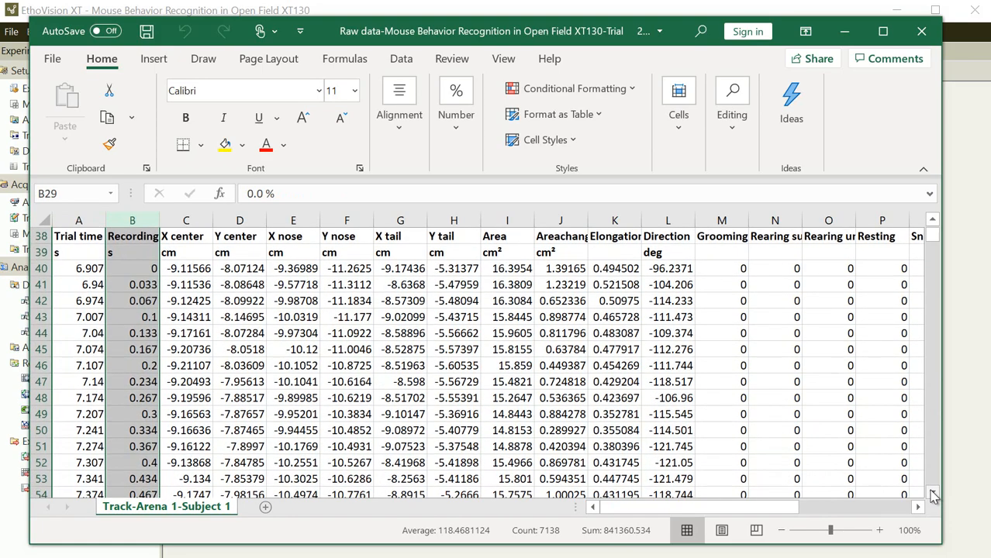
pyautogui.click(933, 497)
pyautogui.click(932, 496)
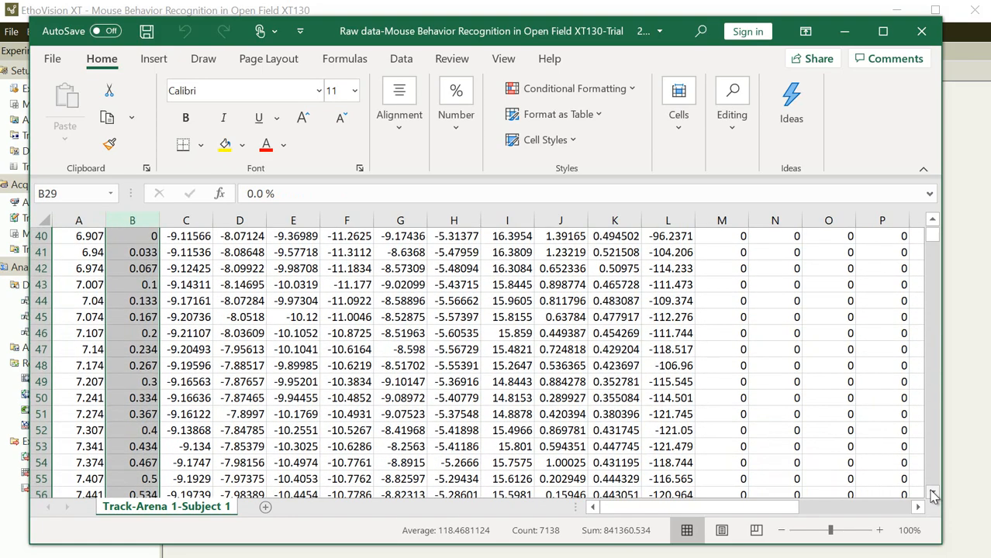
pyautogui.click(933, 496)
pyautogui.click(933, 496)
pyautogui.click(933, 497)
pyautogui.click(932, 496)
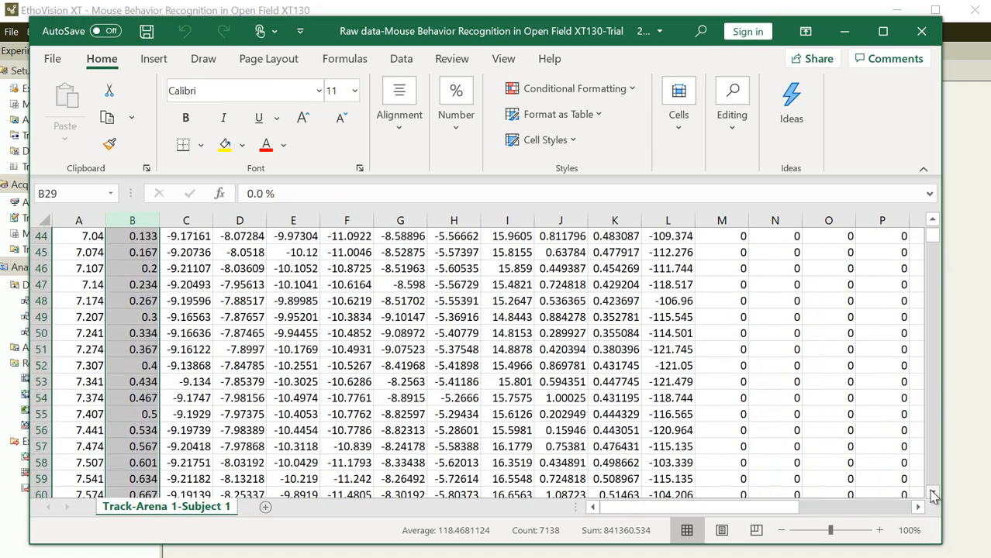
pyautogui.click(933, 496)
pyautogui.click(933, 496)
pyautogui.click(933, 496)
pyautogui.click(933, 497)
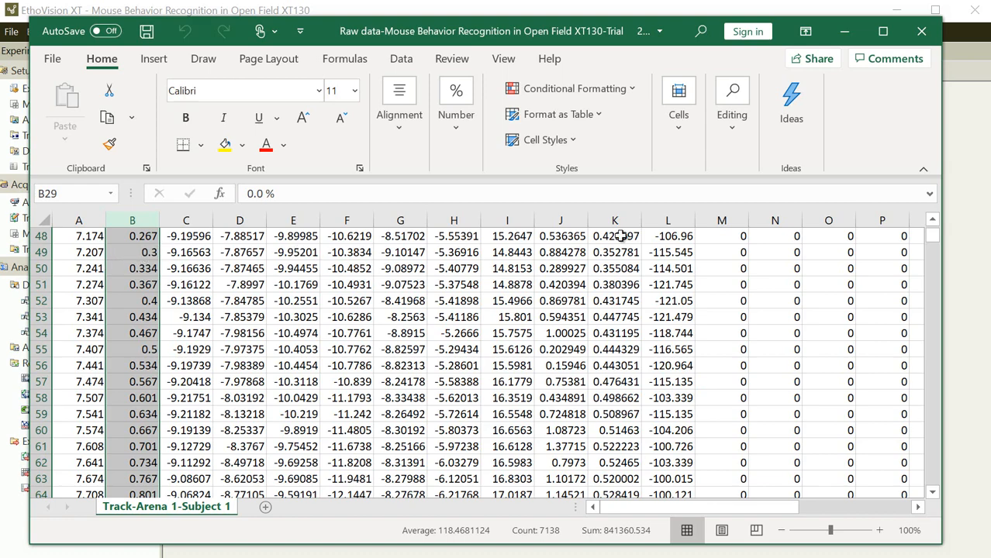
# Examine the center, nose and tail X/Y coordinate headers and their cm units in the raw data sheet
pyautogui.moveTo(933, 236)
pyautogui.mouseDown()
pyautogui.moveTo(935, 266)
pyautogui.moveTo(933, 224)
pyautogui.moveTo(934, 240)
pyautogui.mouseUp()
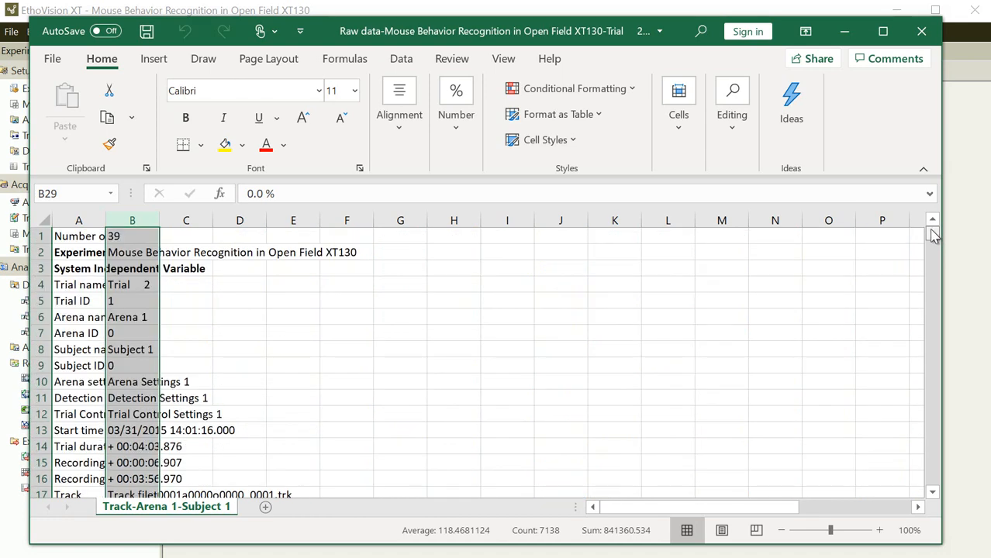
pyautogui.click(933, 493)
pyautogui.moveTo(933, 492); pyautogui.dragTo(933, 493)
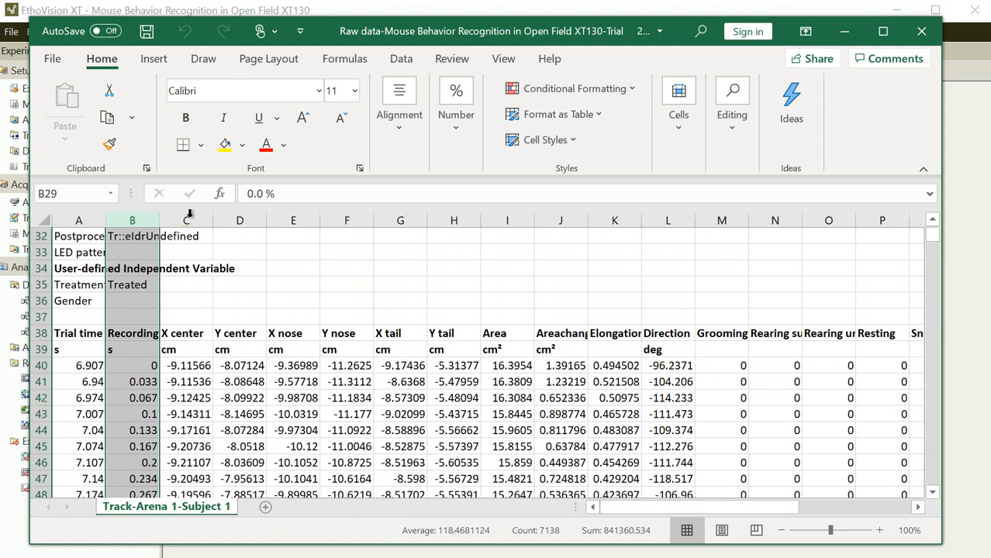
pyautogui.click(183, 335)
pyautogui.moveTo(183, 335); pyautogui.dragTo(439, 334)
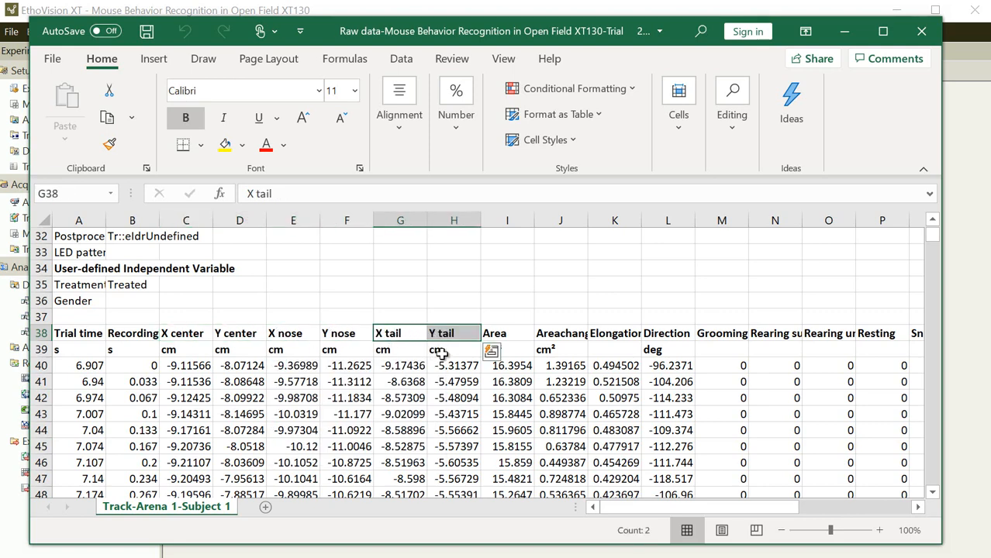
pyautogui.moveTo(439, 351); pyautogui.dragTo(171, 359)
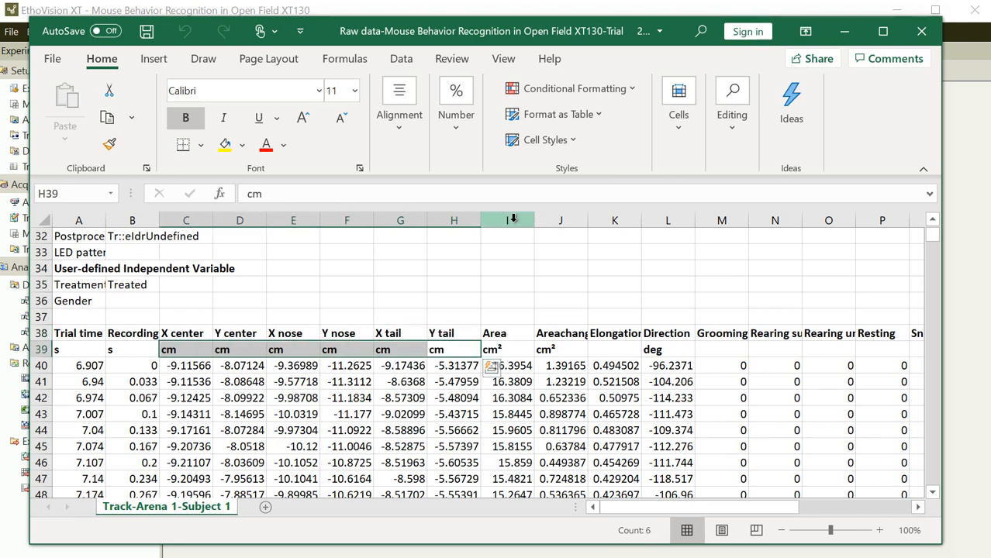
# Inspect the Area, Areachange, Elongation and Direction column headers in row 38 of the raw data sheet
pyautogui.moveTo(504, 334)
pyautogui.mouseDown()
pyautogui.moveTo(469, 335)
pyautogui.moveTo(508, 335)
pyautogui.mouseUp()
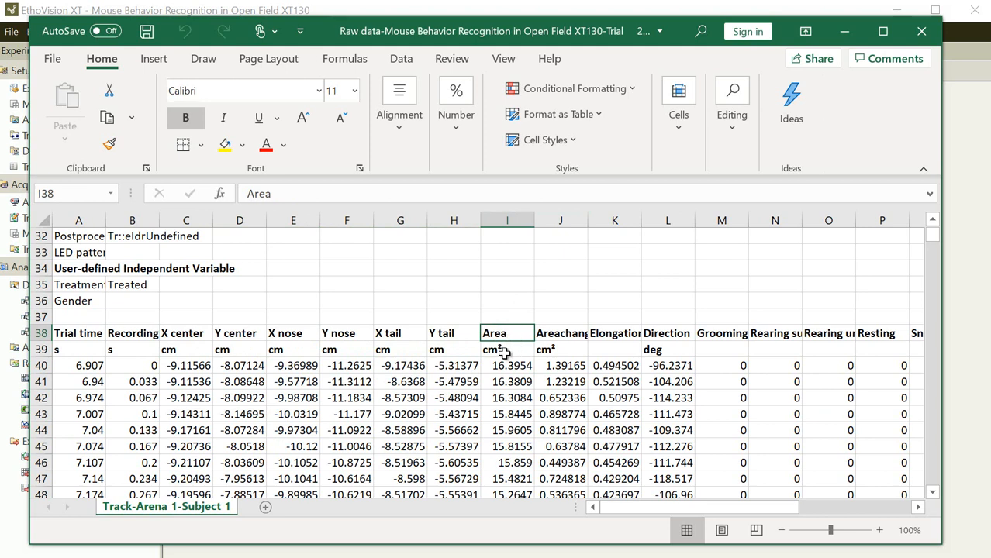
pyautogui.click(504, 353)
pyautogui.click(566, 339)
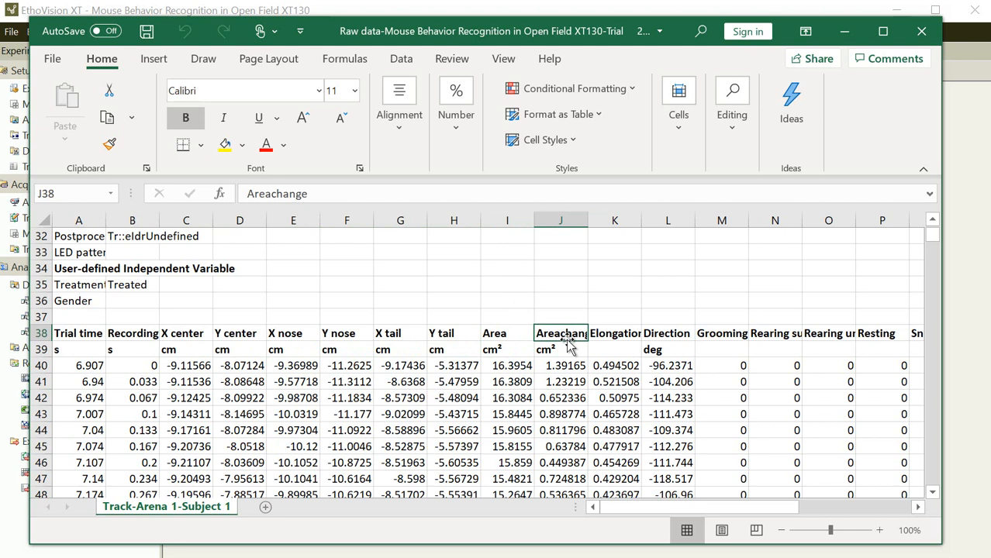
pyautogui.click(614, 333)
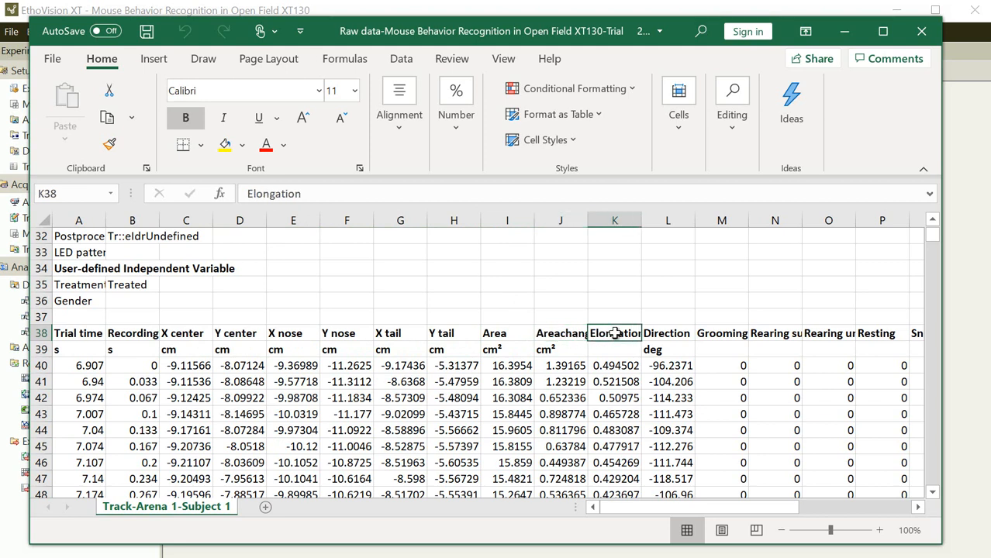
pyautogui.click(665, 335)
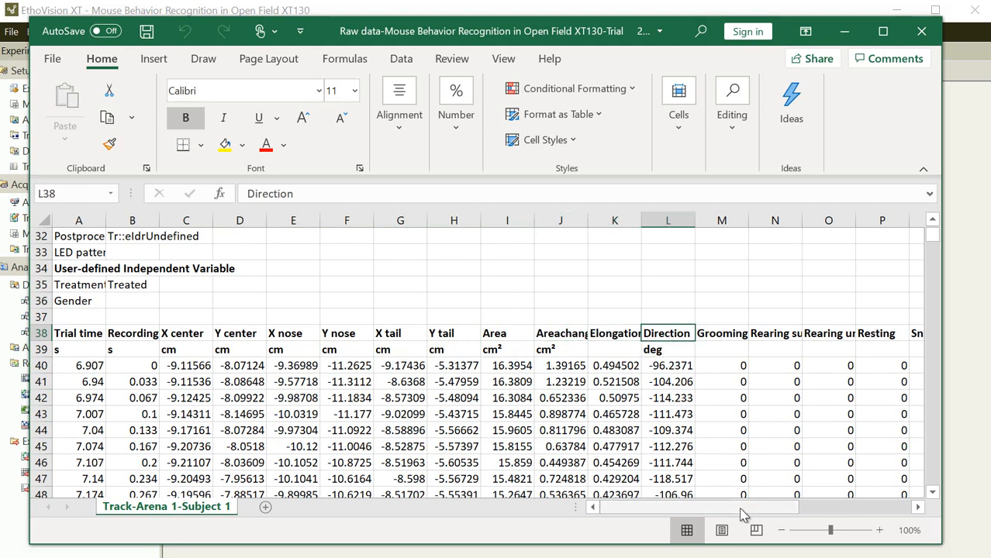
# Review the behavior columns starting with Grooming and Rearing supported, and the movement columns through Treated
pyautogui.moveTo(741, 516); pyautogui.dragTo(788, 507)
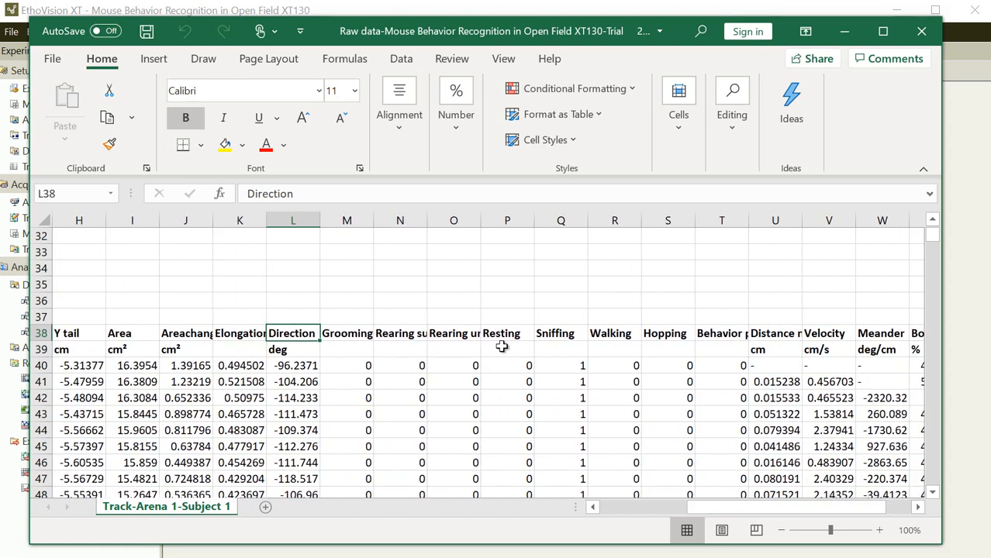
pyautogui.click(342, 334)
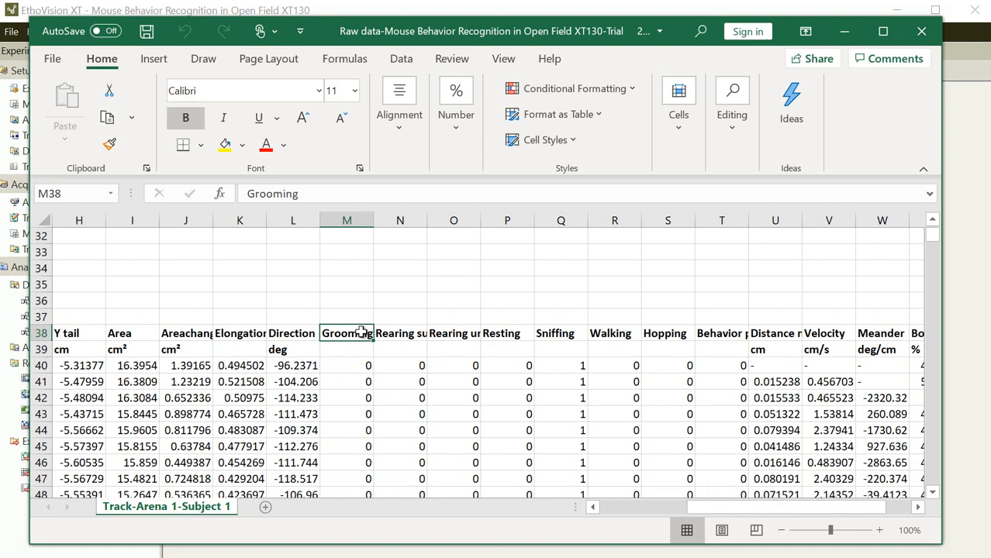
pyautogui.click(410, 336)
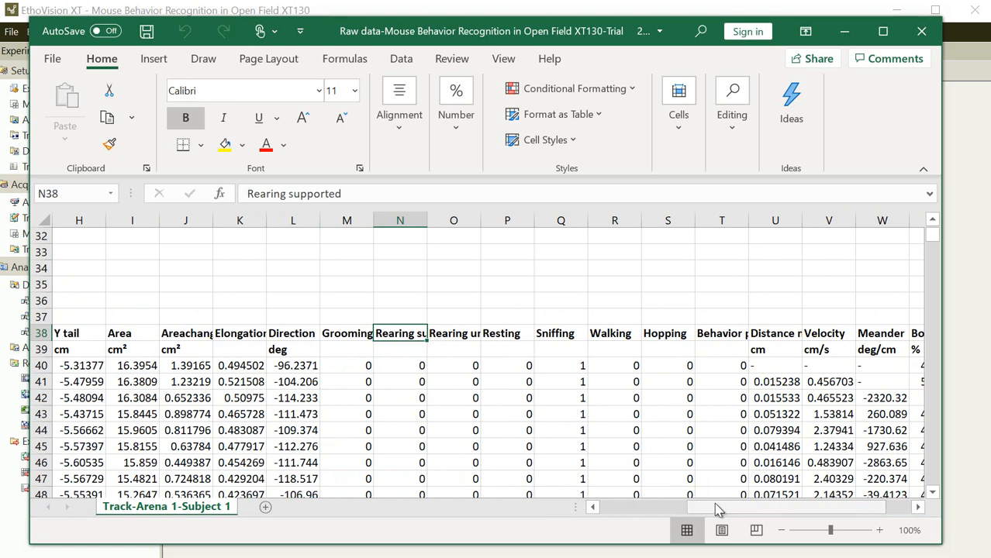
pyautogui.moveTo(714, 505); pyautogui.dragTo(783, 511)
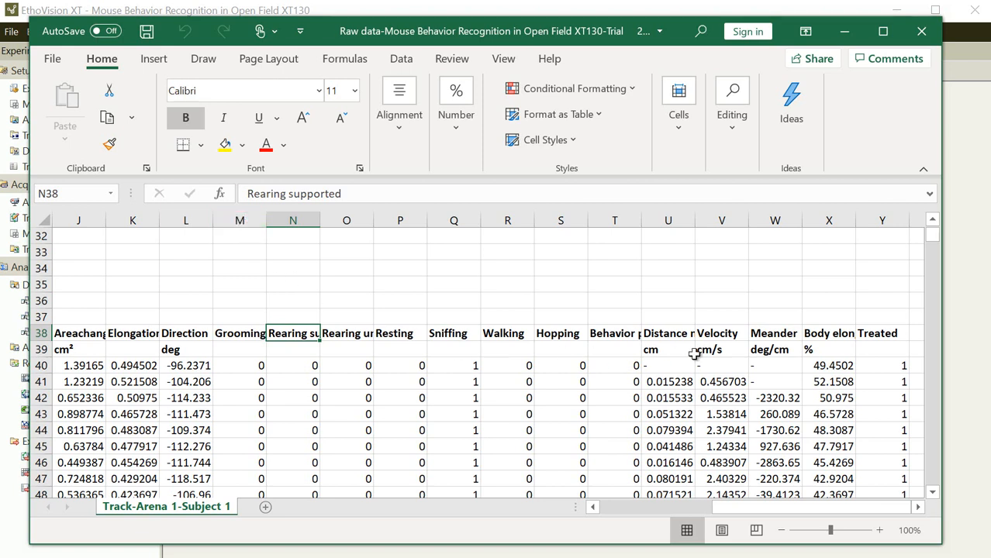
# Scan the behavior values in the sample rows further down, then dismiss the file's properties and close the raw data workbook
pyautogui.moveTo(933, 232); pyautogui.dragTo(937, 259)
pyautogui.click(935, 495)
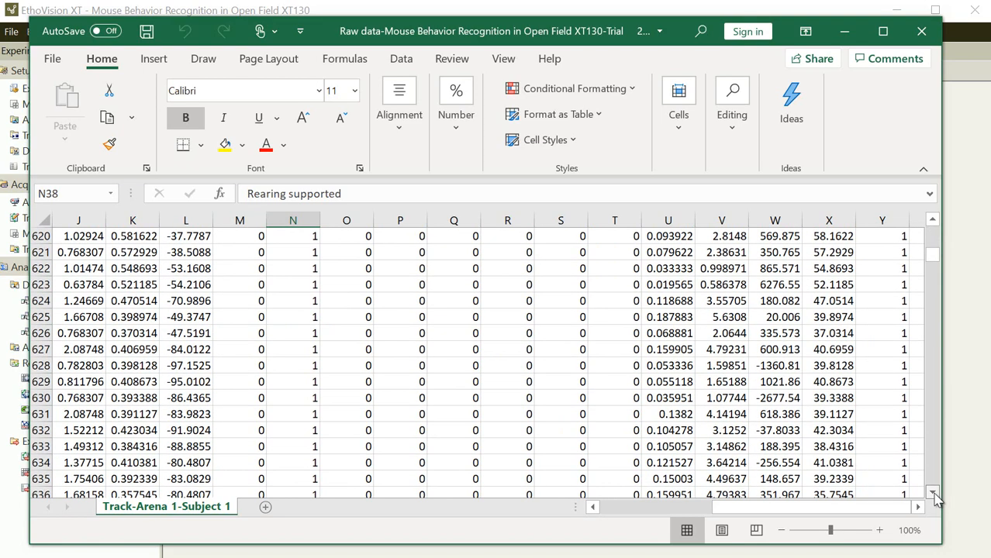
pyautogui.moveTo(934, 495); pyautogui.dragTo(932, 494)
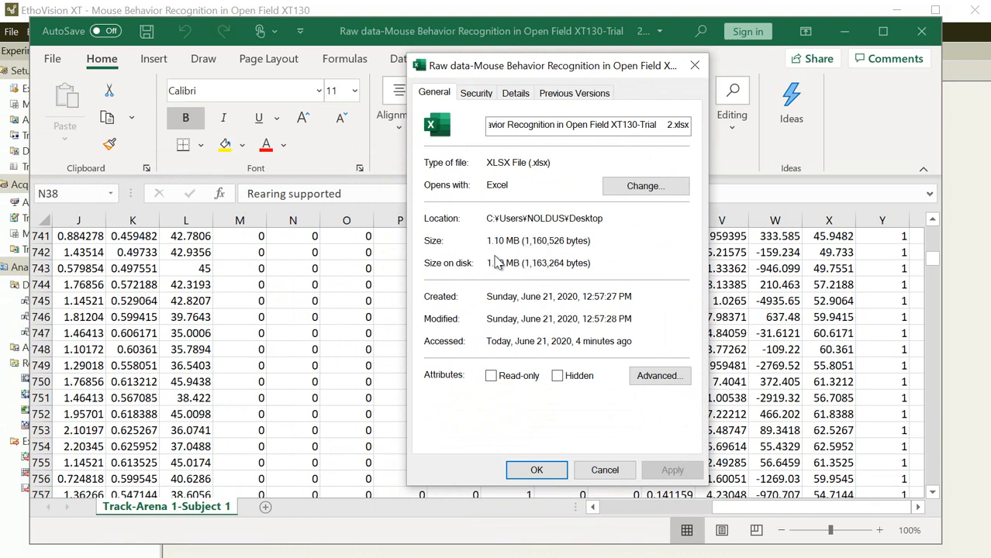
pyautogui.click(603, 469)
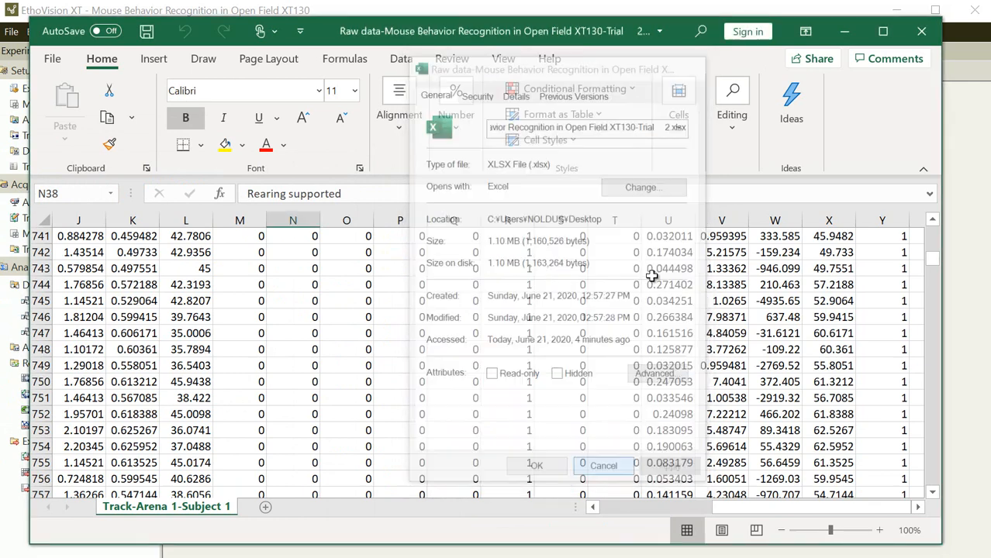
pyautogui.click(919, 33)
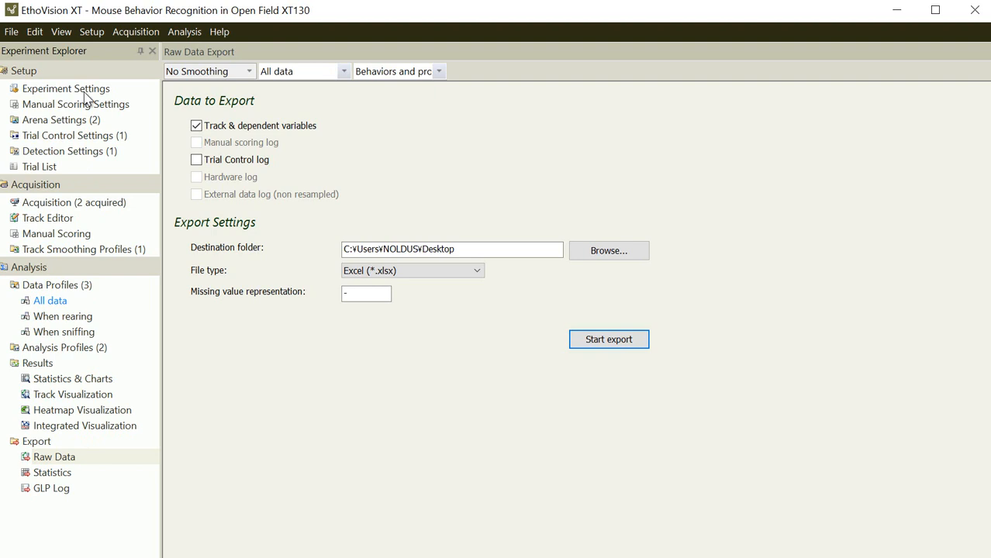
# Add 5 trials to the experiment's Trial List
pyautogui.click(44, 167)
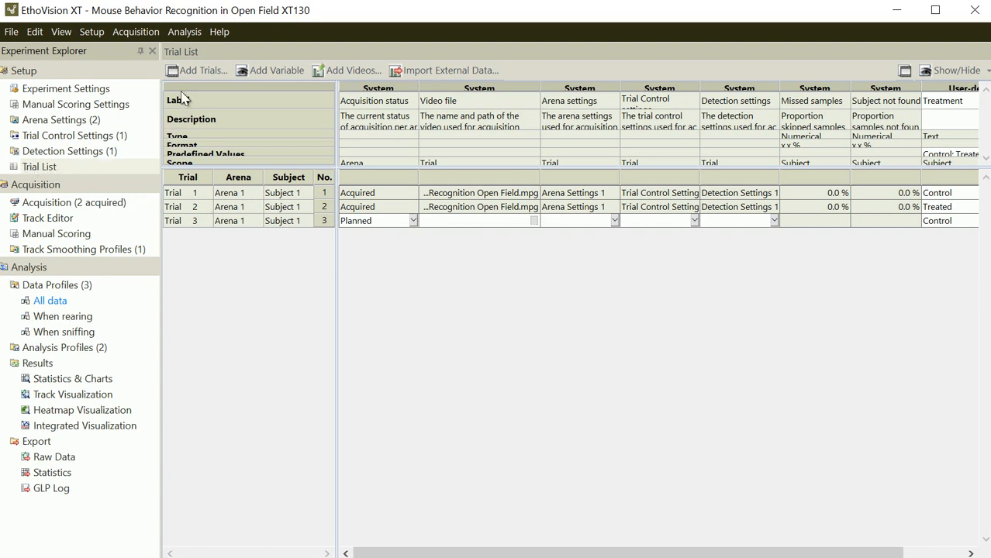
pyautogui.click(198, 70)
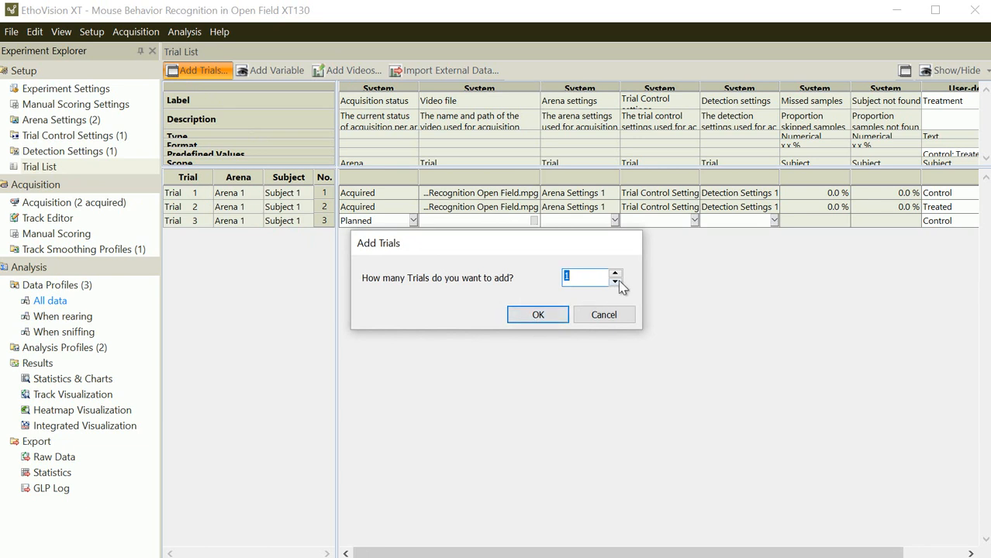
pyautogui.write('5')
pyautogui.click(533, 316)
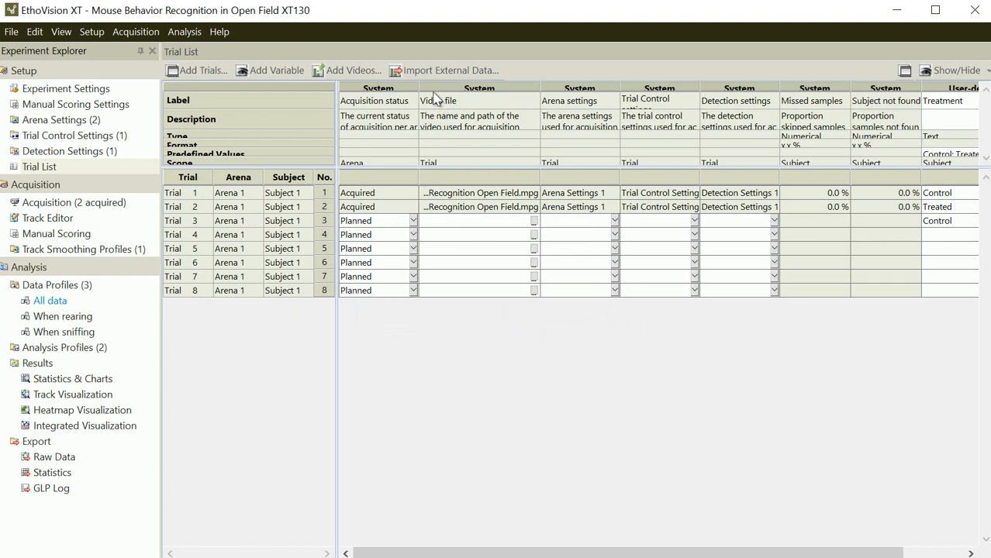
pyautogui.click(533, 223)
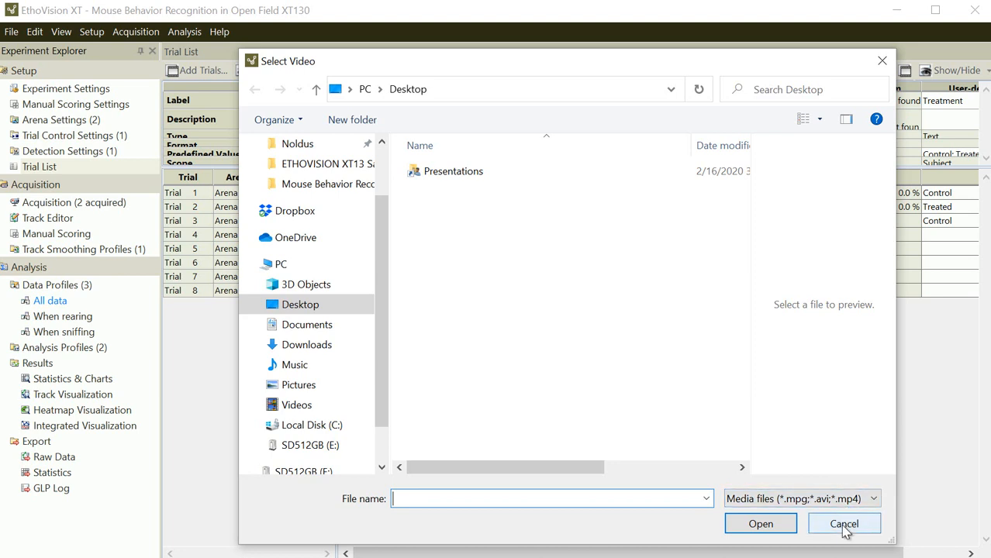
pyautogui.click(844, 524)
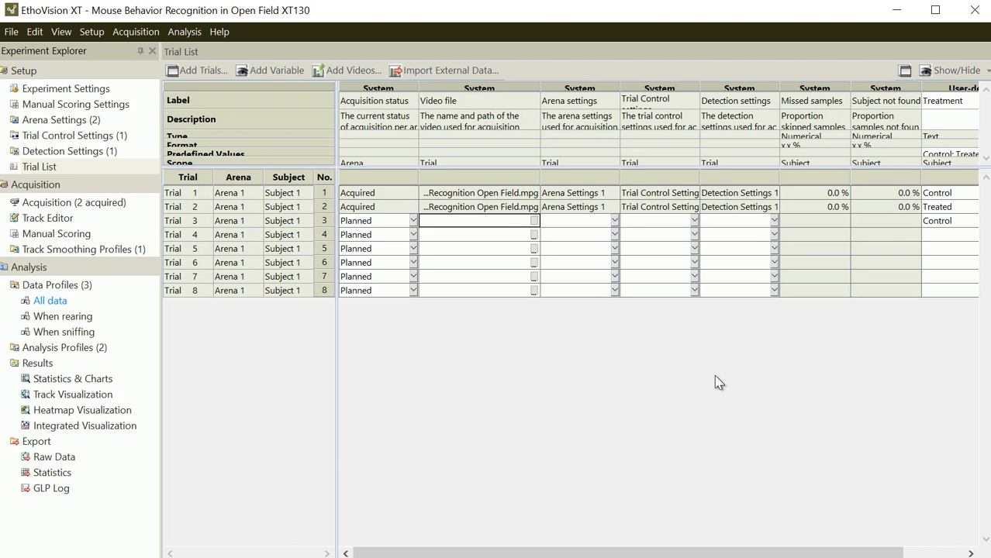
pyautogui.click(534, 236)
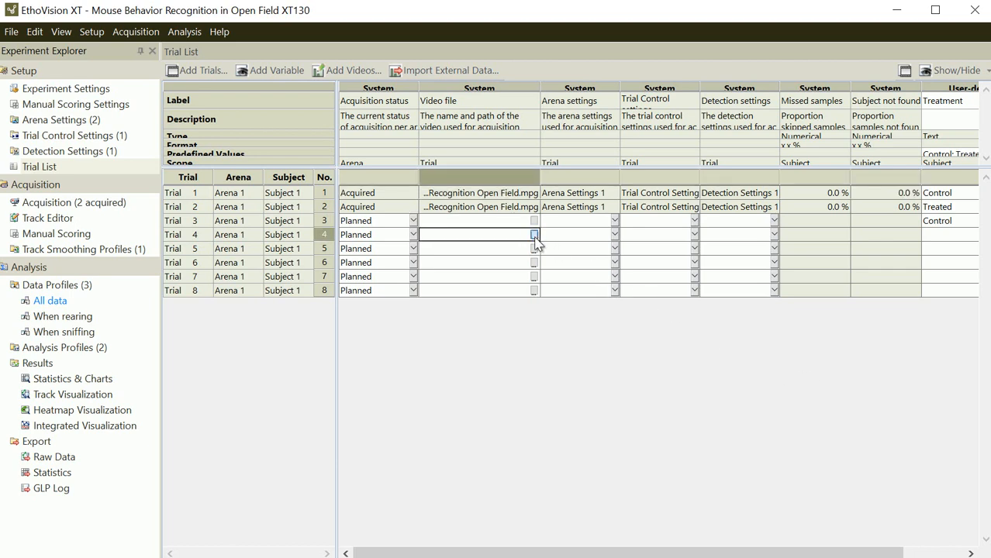
pyautogui.click(534, 235)
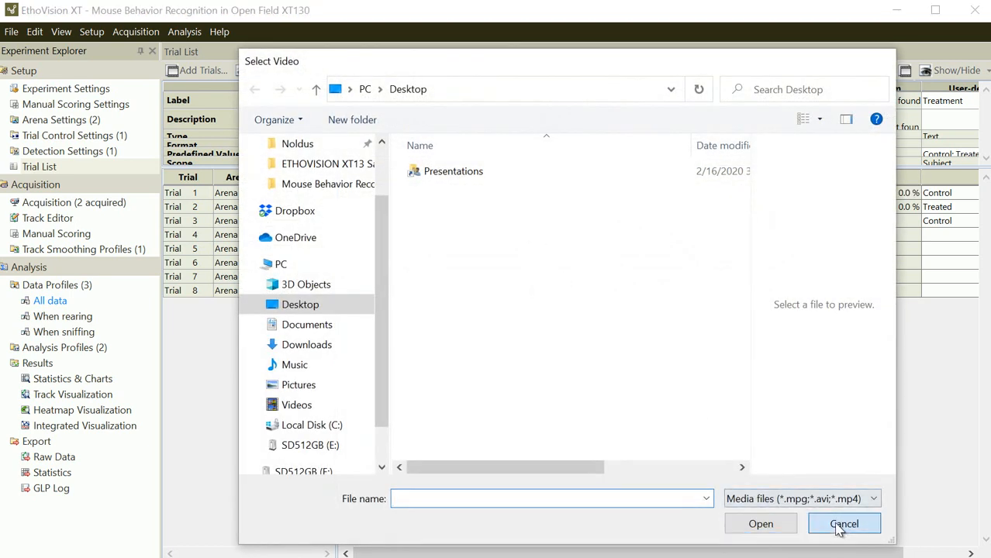
pyautogui.click(843, 524)
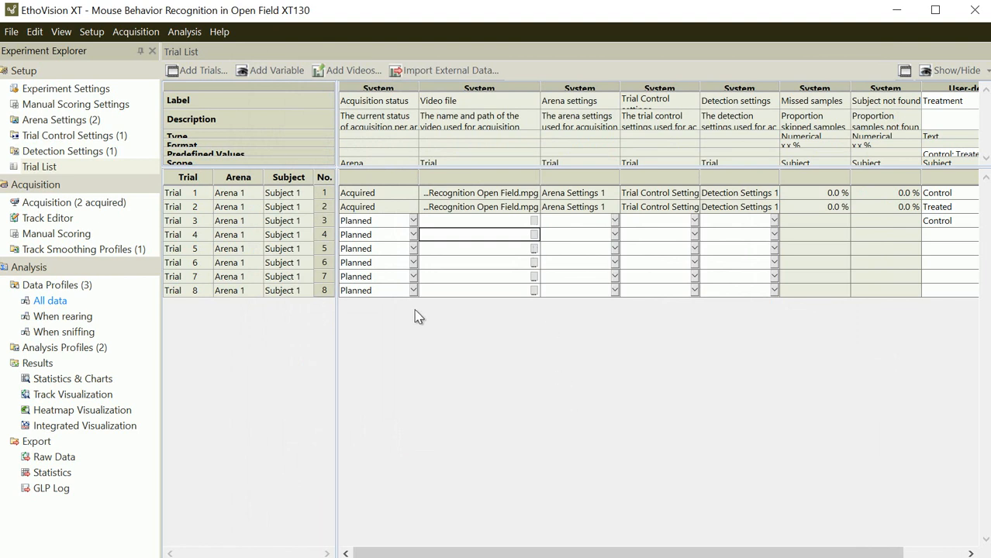
# Back up the experiment to the Desktop as Mouse Behavior Recognition in Open Field XT130.evz, with the read-only option turned off
pyautogui.click(12, 32)
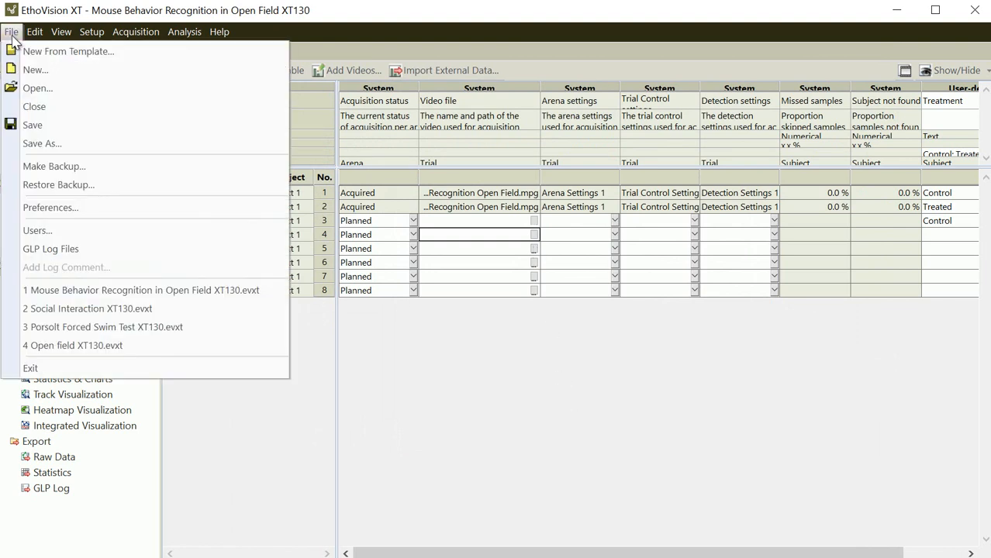
pyautogui.click(119, 168)
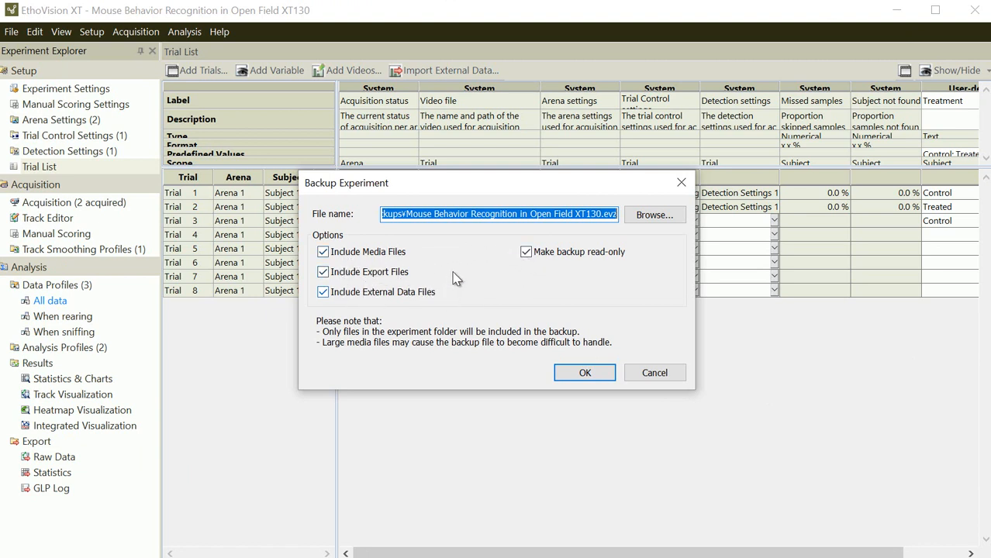
pyautogui.click(546, 258)
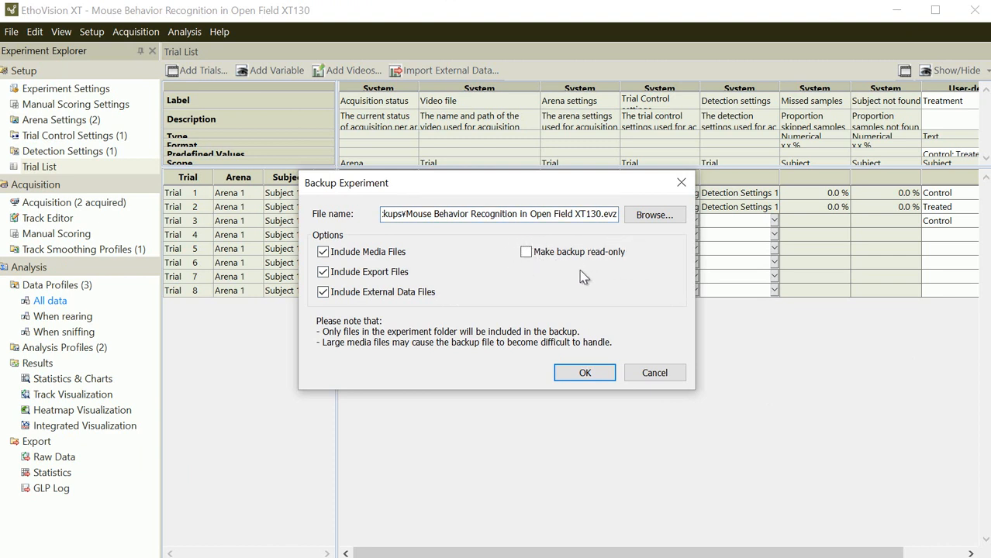
pyautogui.click(632, 214)
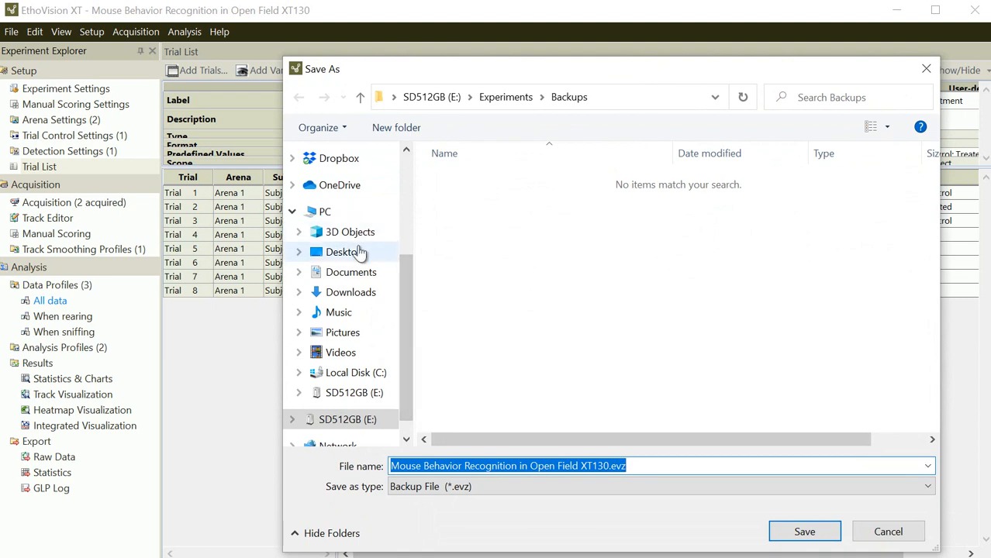
pyautogui.click(359, 254)
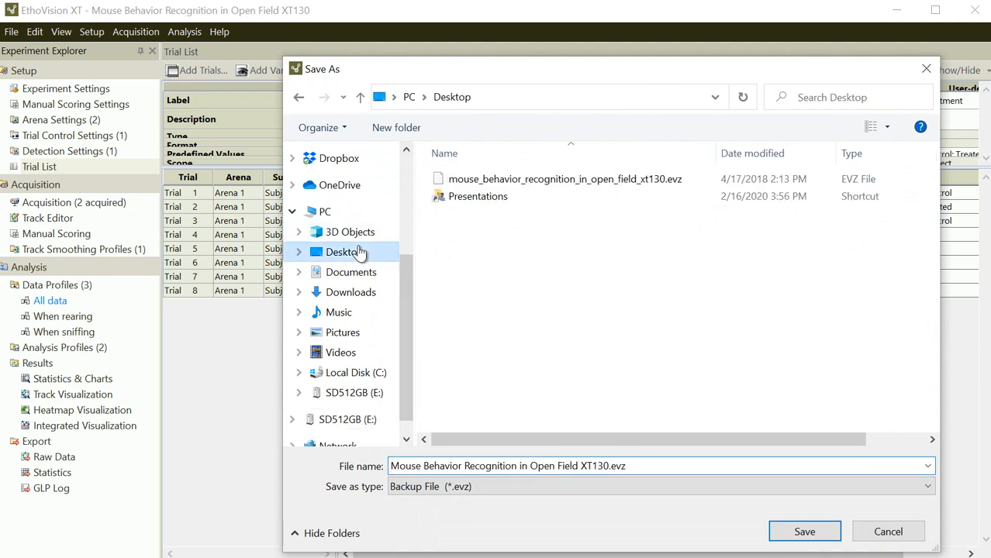
pyautogui.click(804, 532)
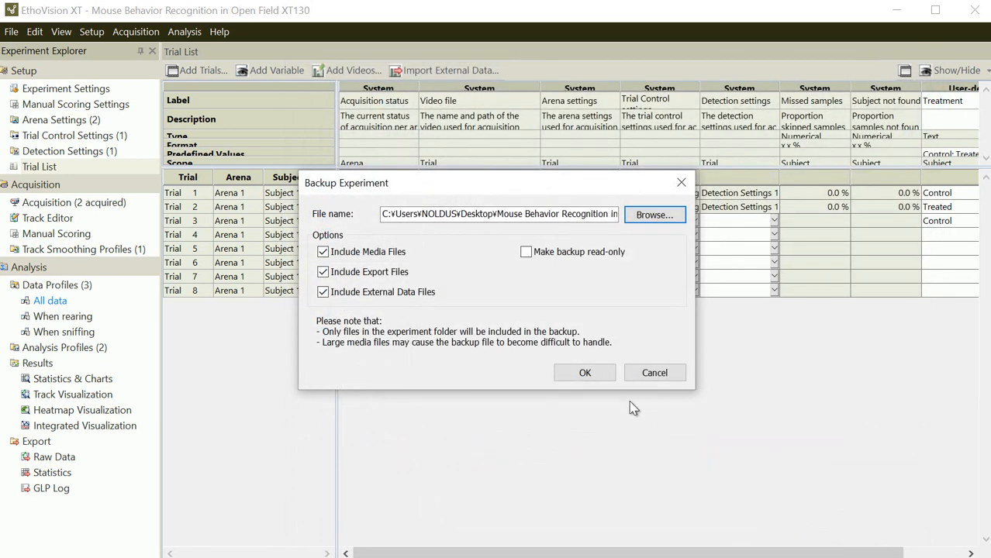
pyautogui.click(587, 378)
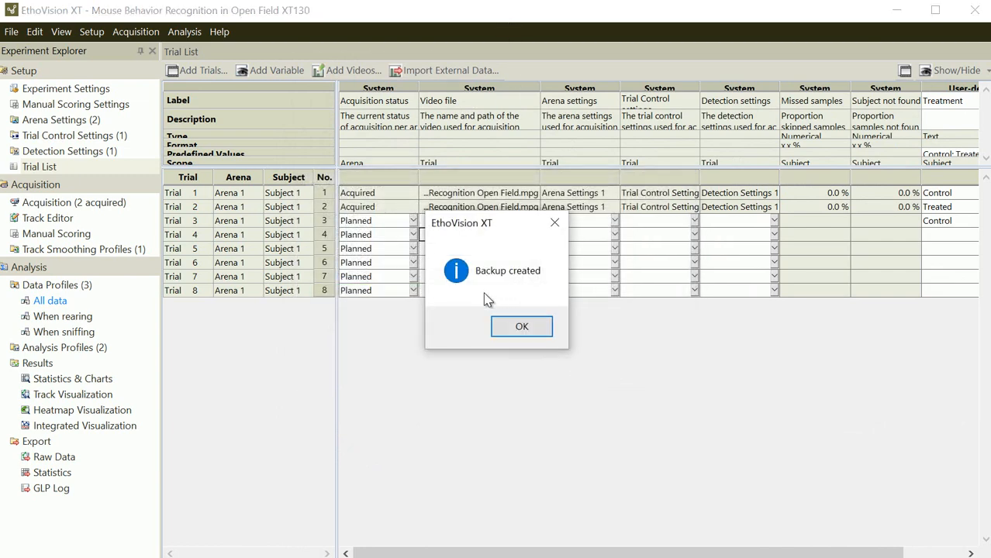
pyautogui.click(525, 326)
# Uncover the desktop to inspect the new .evz backup file's name and size, dismissing the GLP message, then return to the experiment window
pyautogui.moveTo(545, 17); pyautogui.dragTo(555, 471)
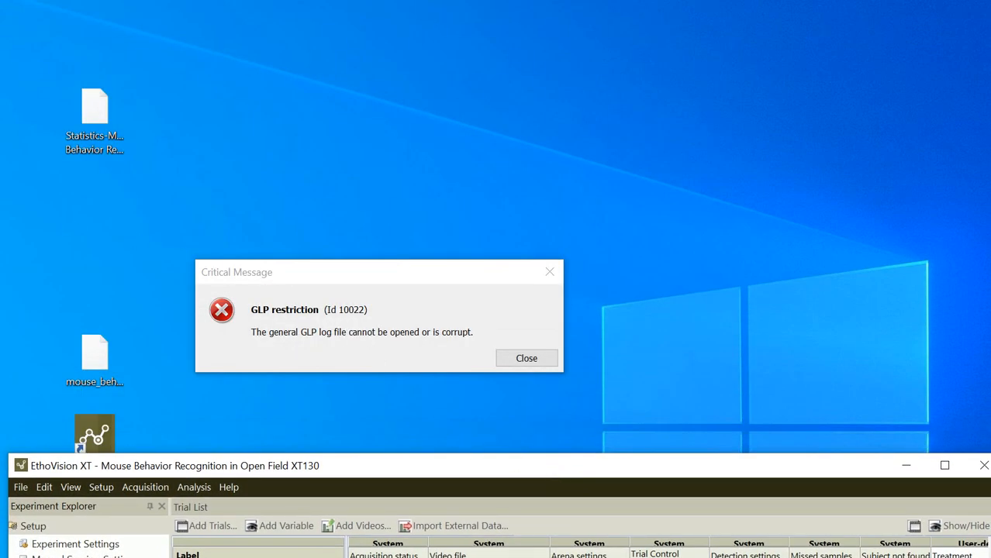
pyautogui.moveTo(2, 124); pyautogui.dragTo(234, 120)
pyautogui.click(534, 362)
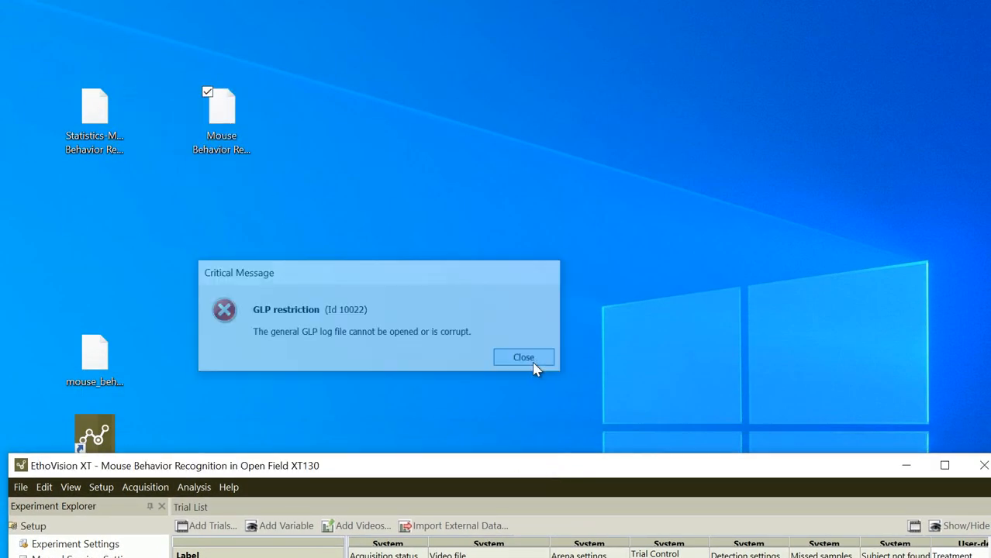
pyautogui.click(235, 146)
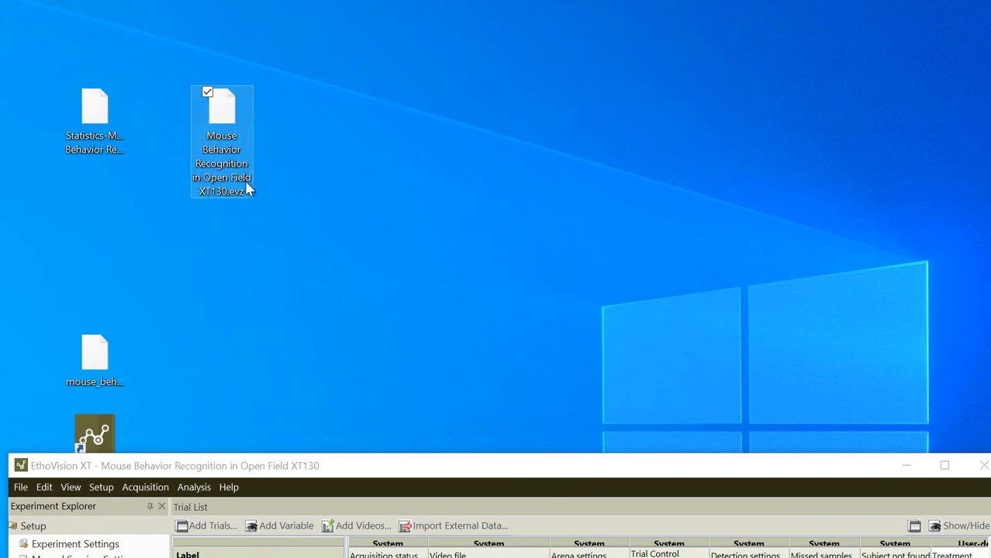
pyautogui.moveTo(208, 199)
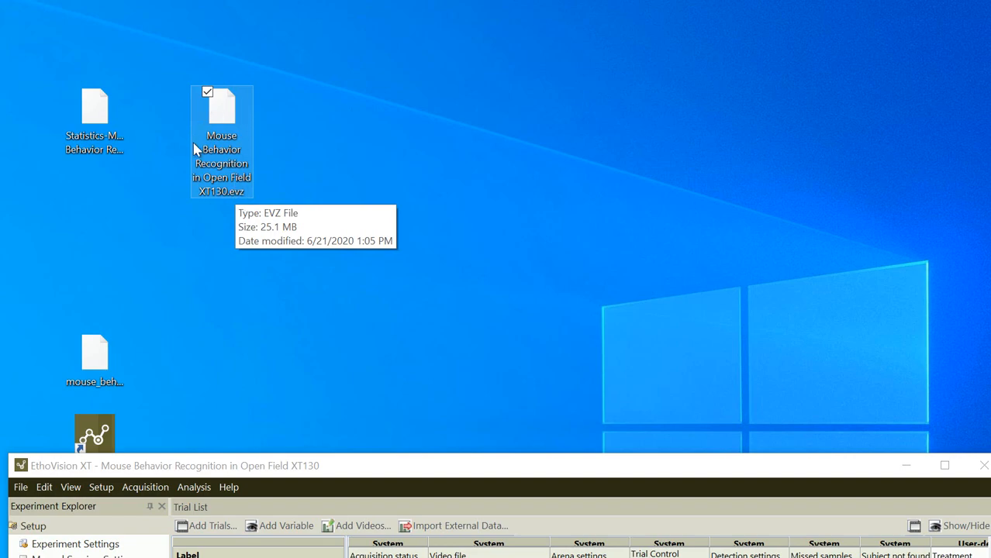
pyautogui.moveTo(332, 469); pyautogui.dragTo(318, 16)
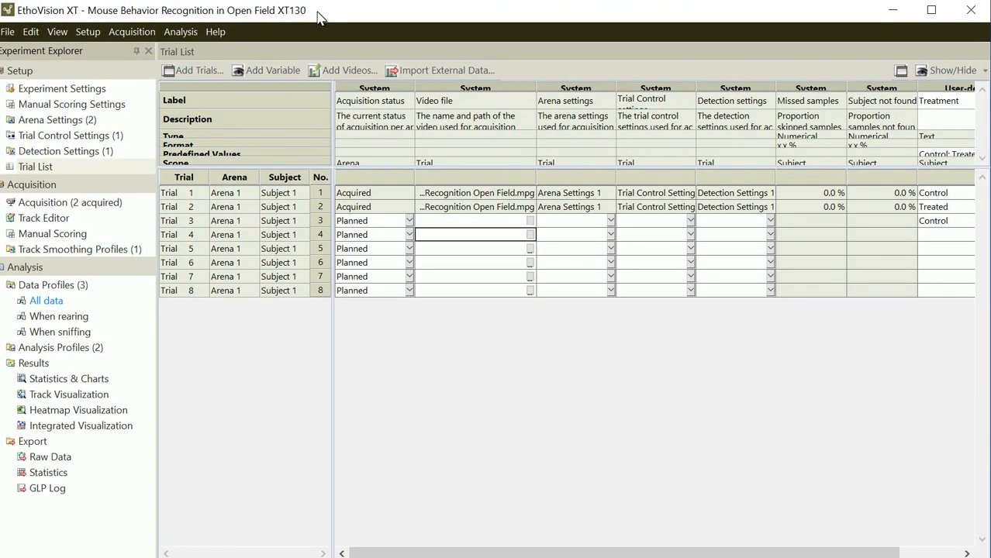
pyautogui.click(11, 33)
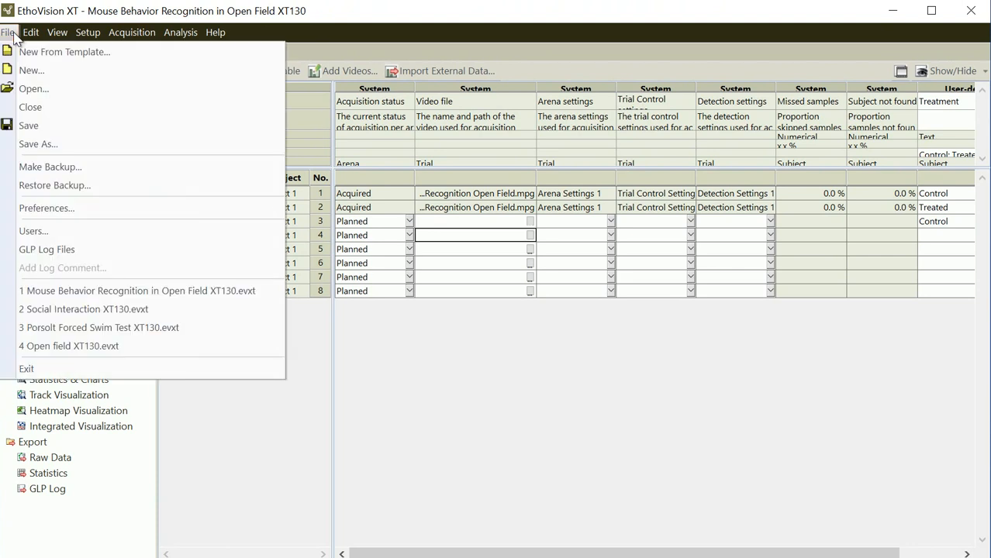
pyautogui.click(99, 188)
pyautogui.moveTo(236, 40); pyautogui.dragTo(392, 40)
pyautogui.click(246, 241)
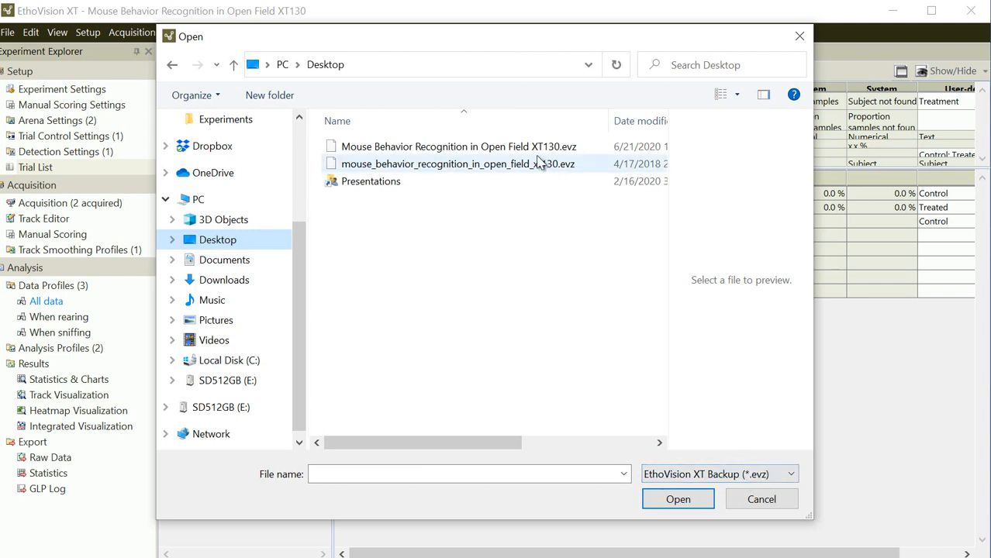
pyautogui.click(486, 165)
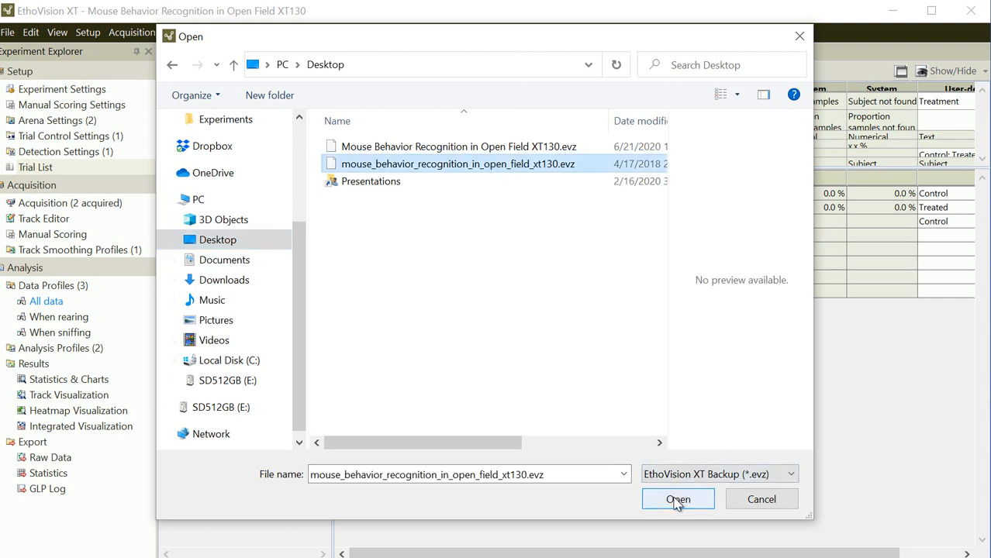
pyautogui.click(761, 500)
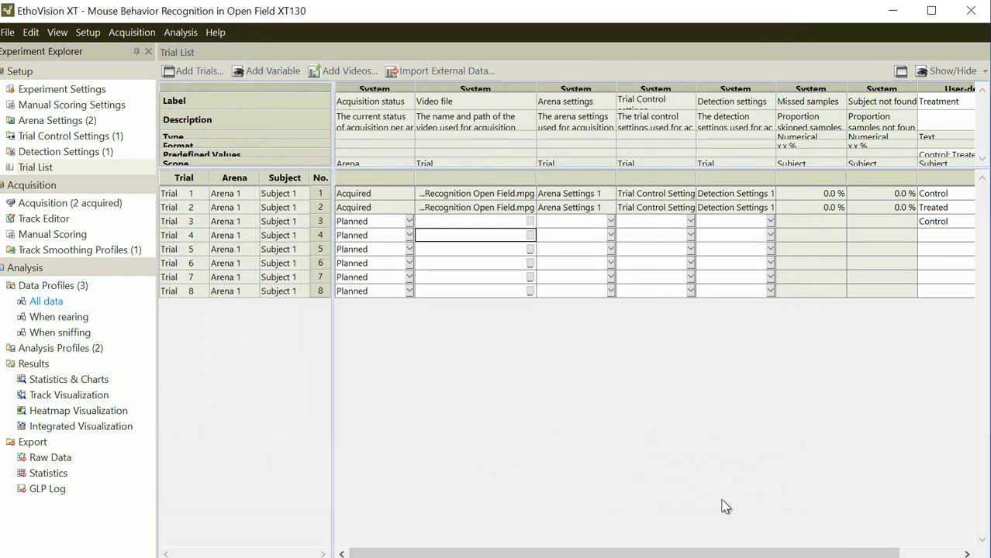